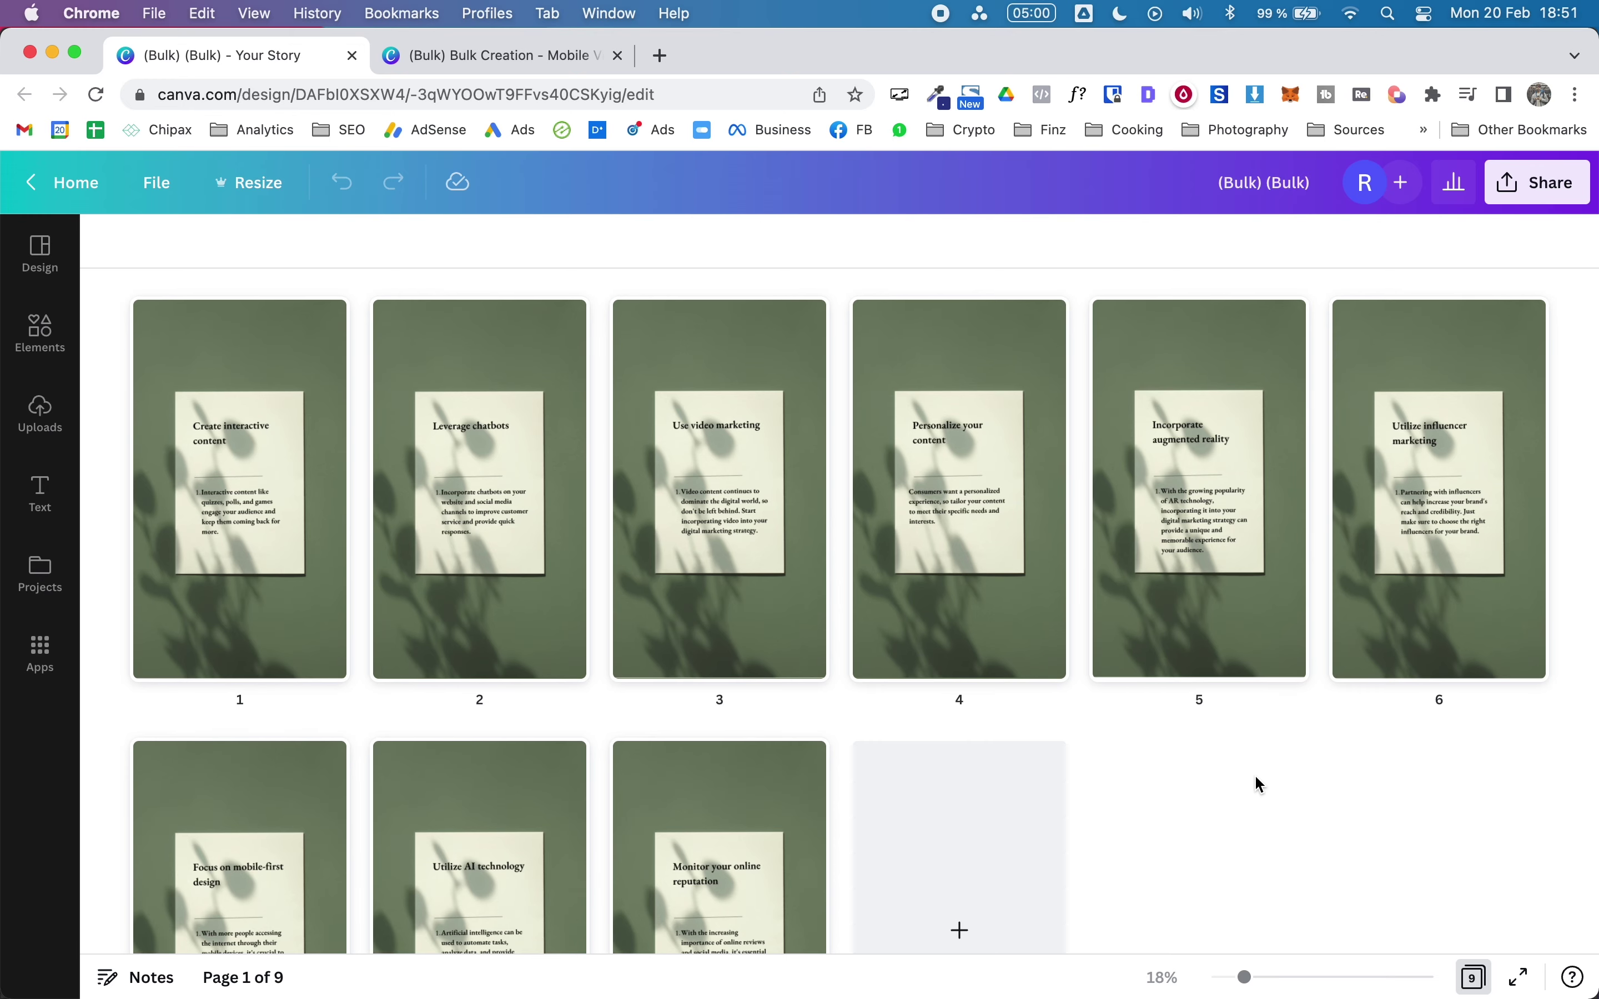
Step: Generate the ten tip pages, then preview the animated mobile video design's playback
scroll(1261, 784, down, 2)
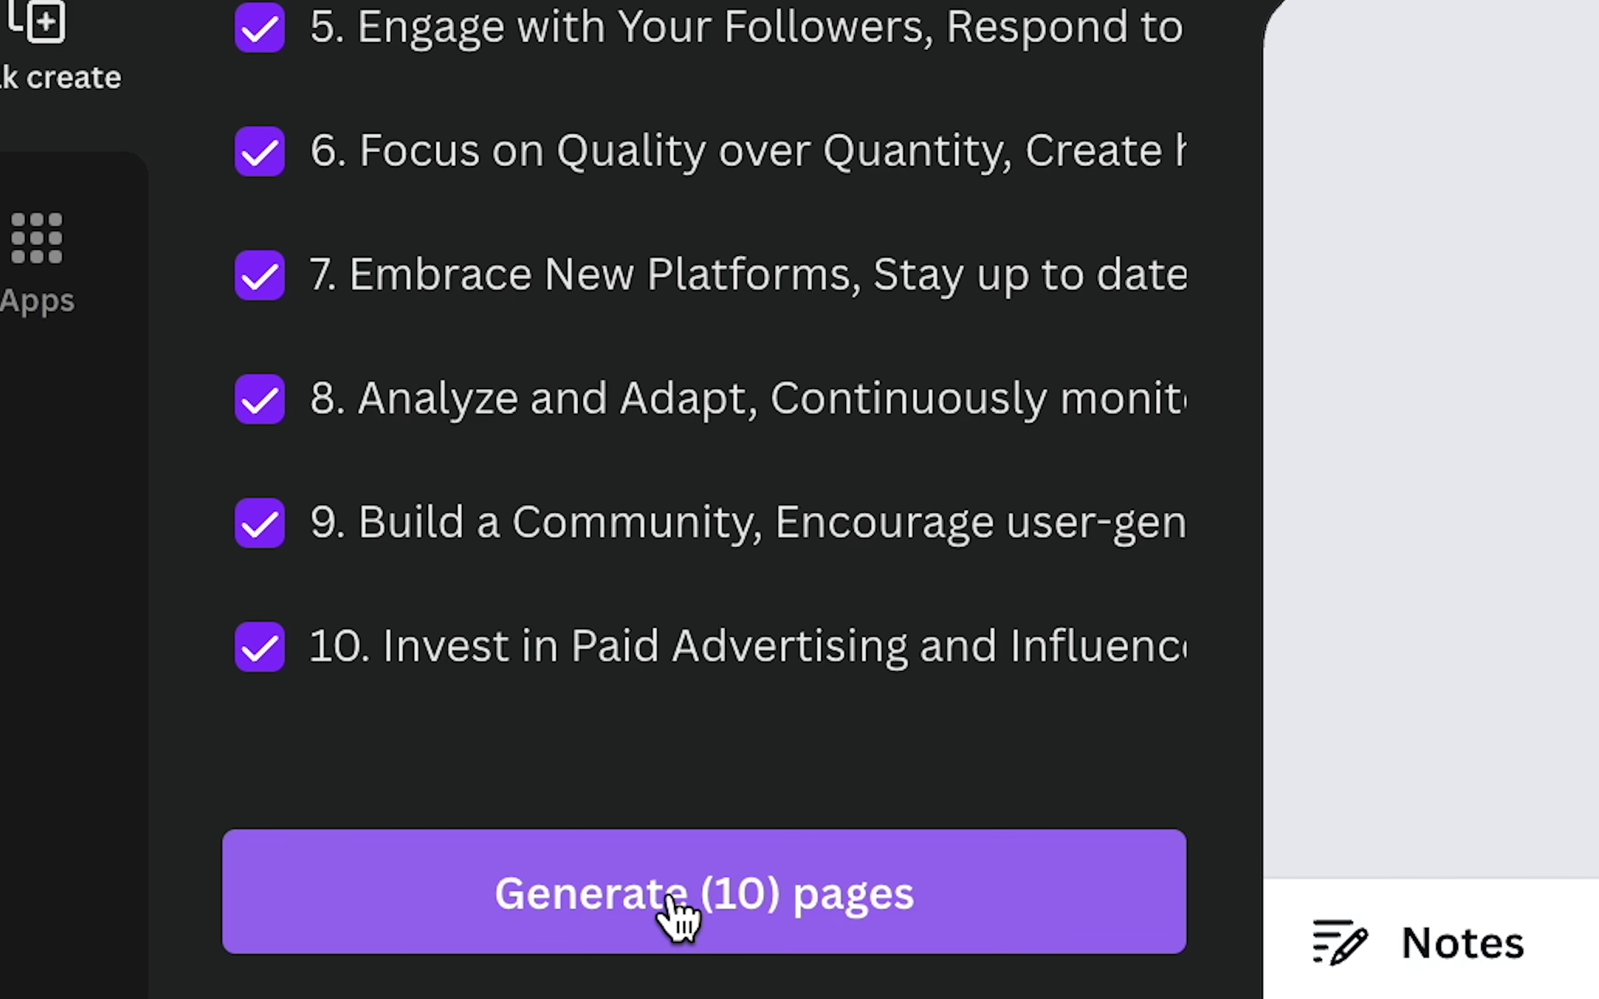
click(823, 902)
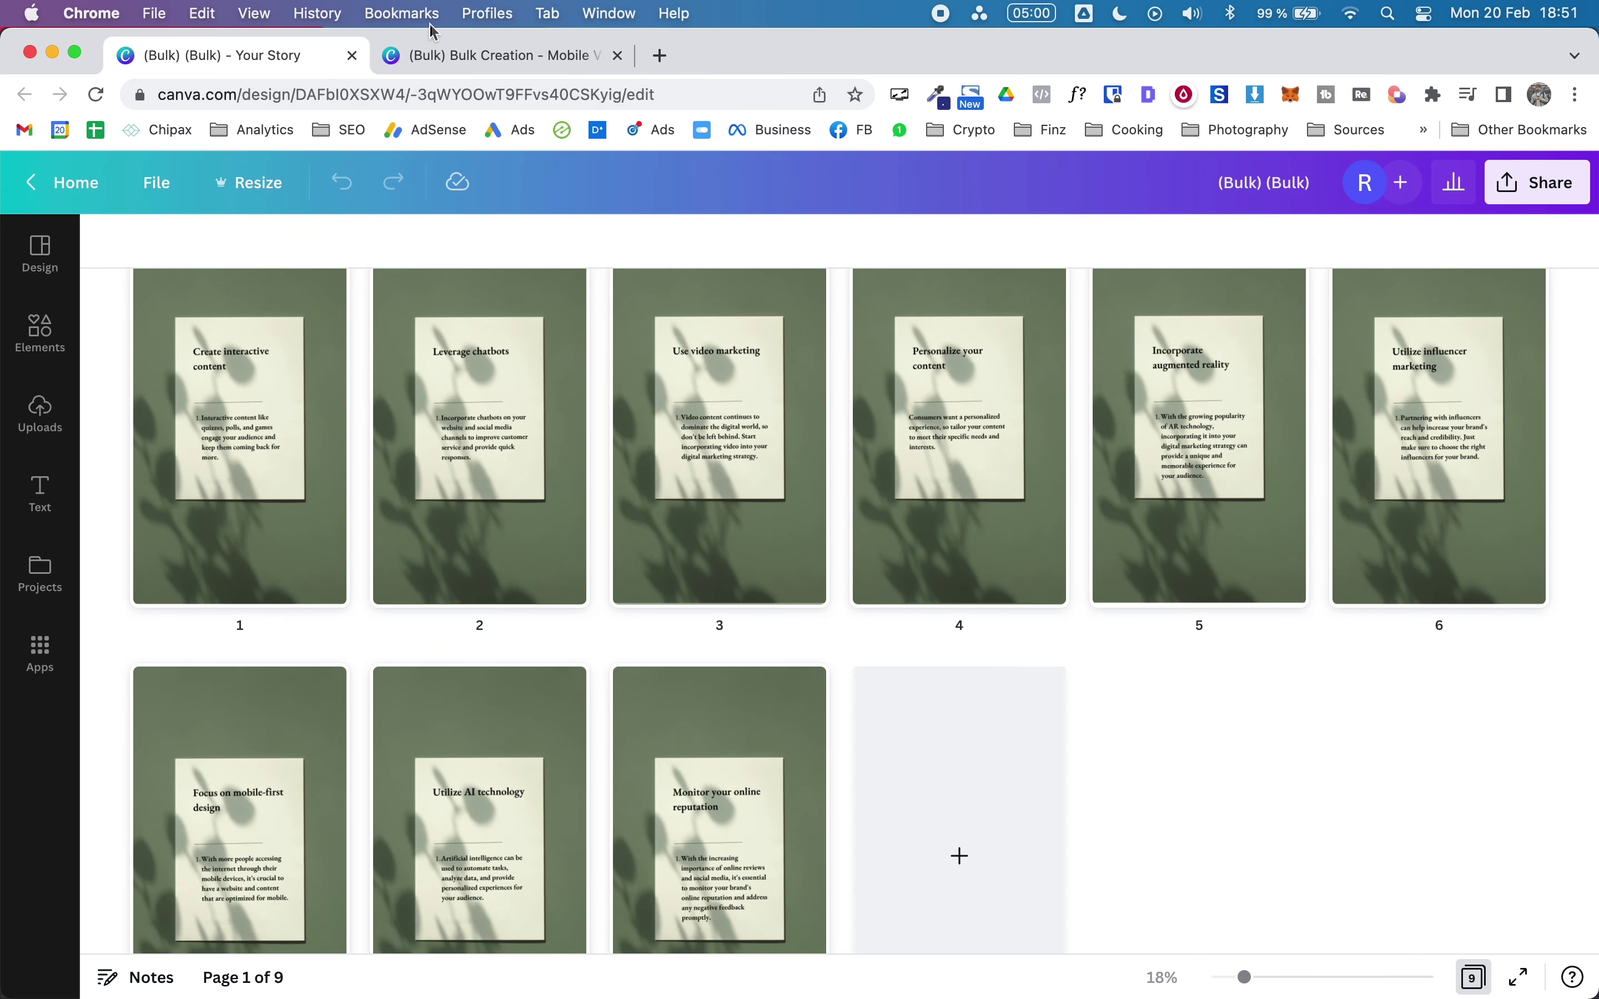
click(448, 59)
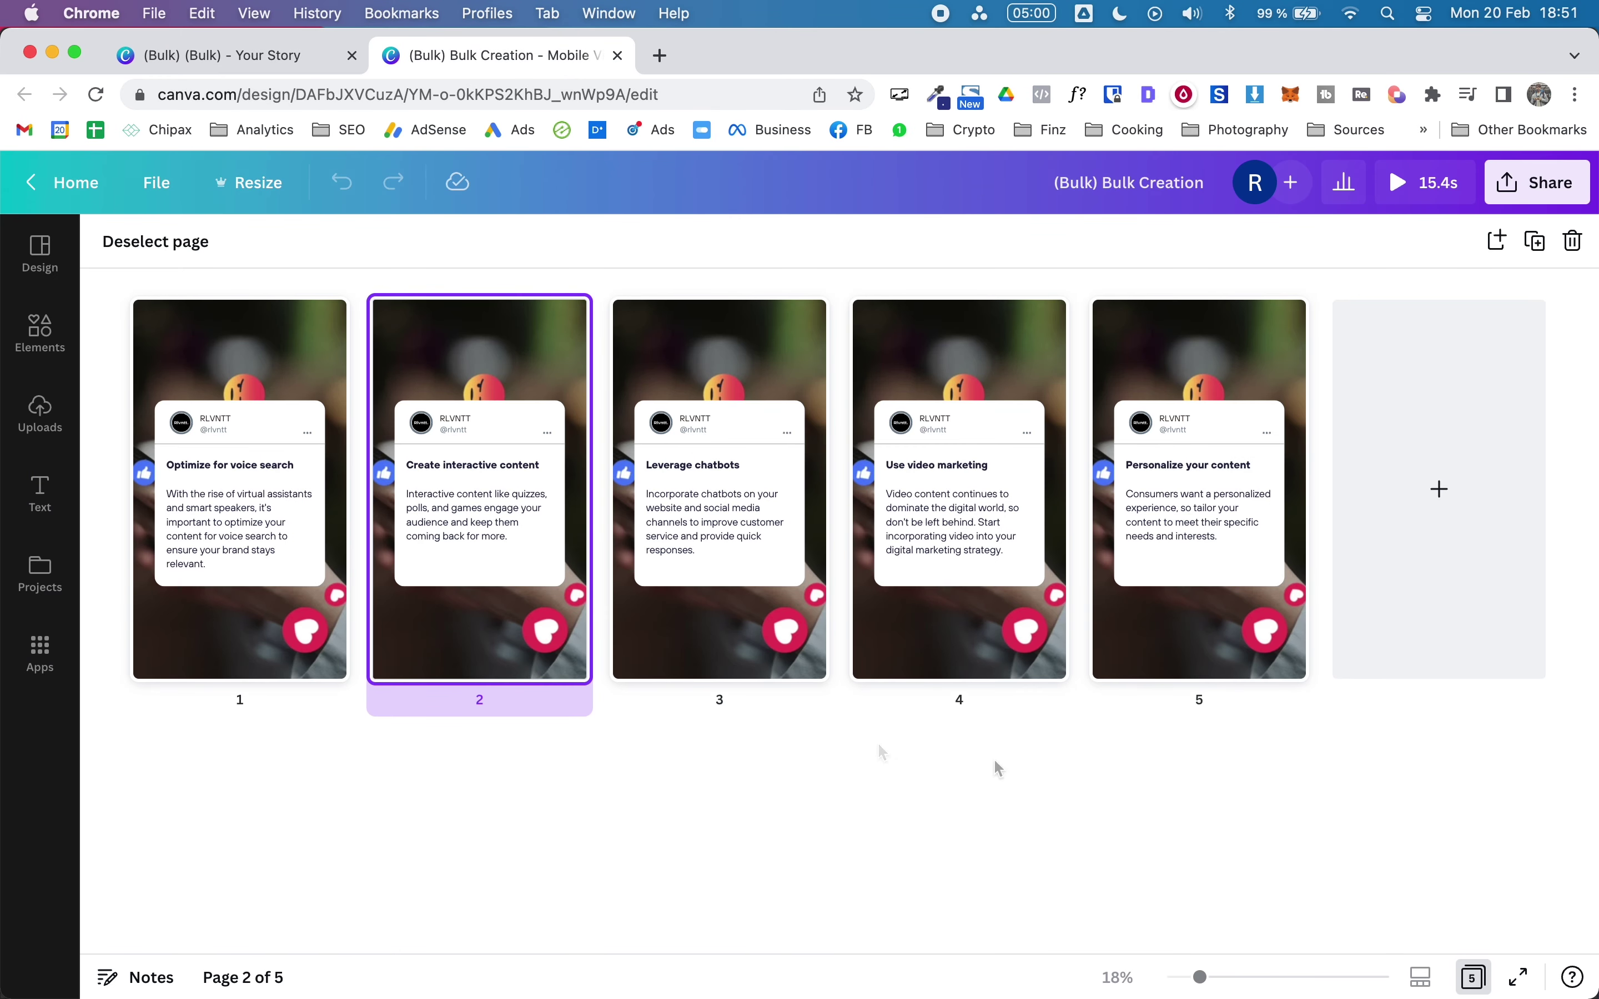
click(1418, 199)
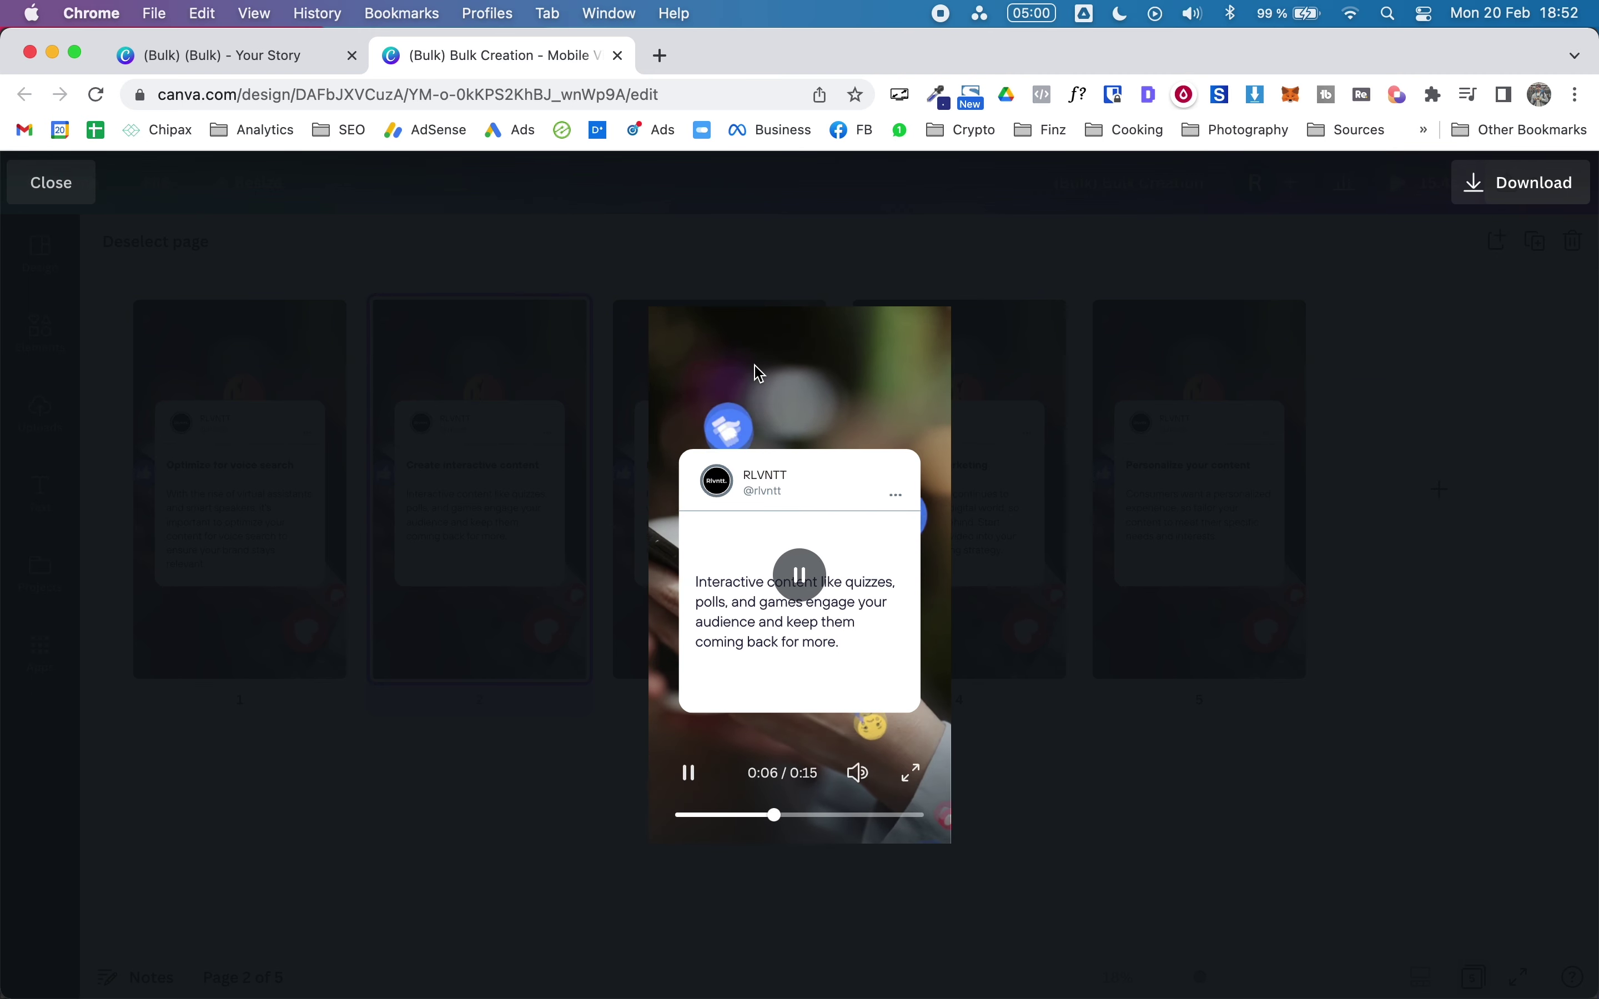
click(407, 467)
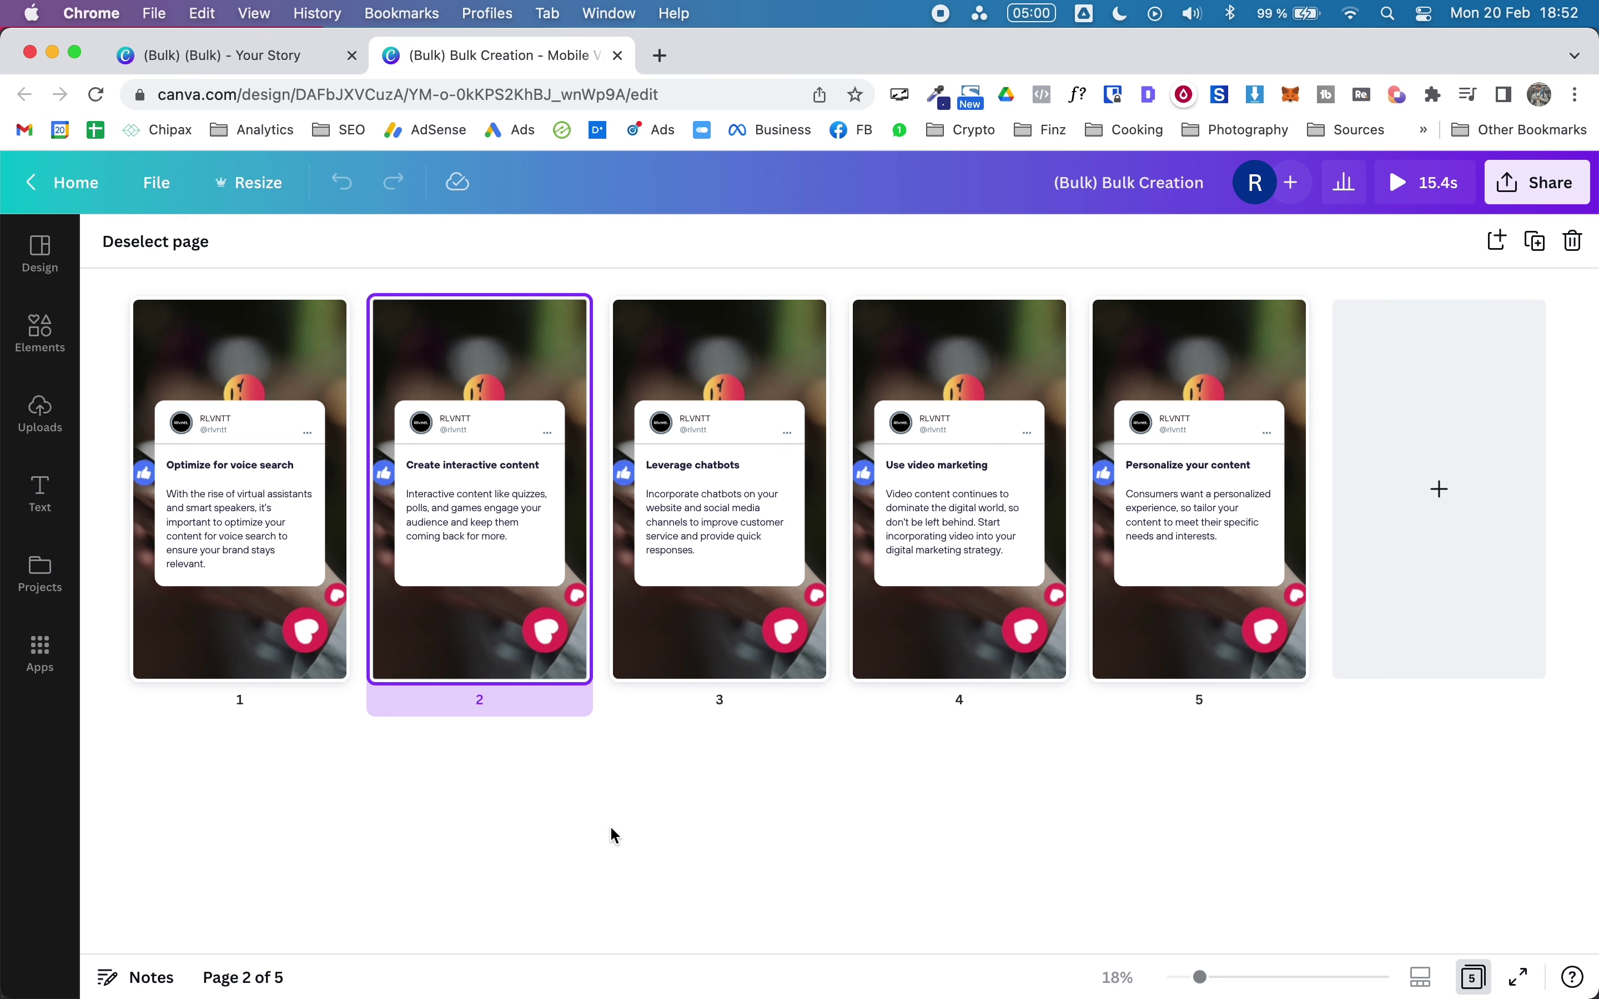
Step: Open chat.openai.com/chat in a new Chrome tab
key(super+t)
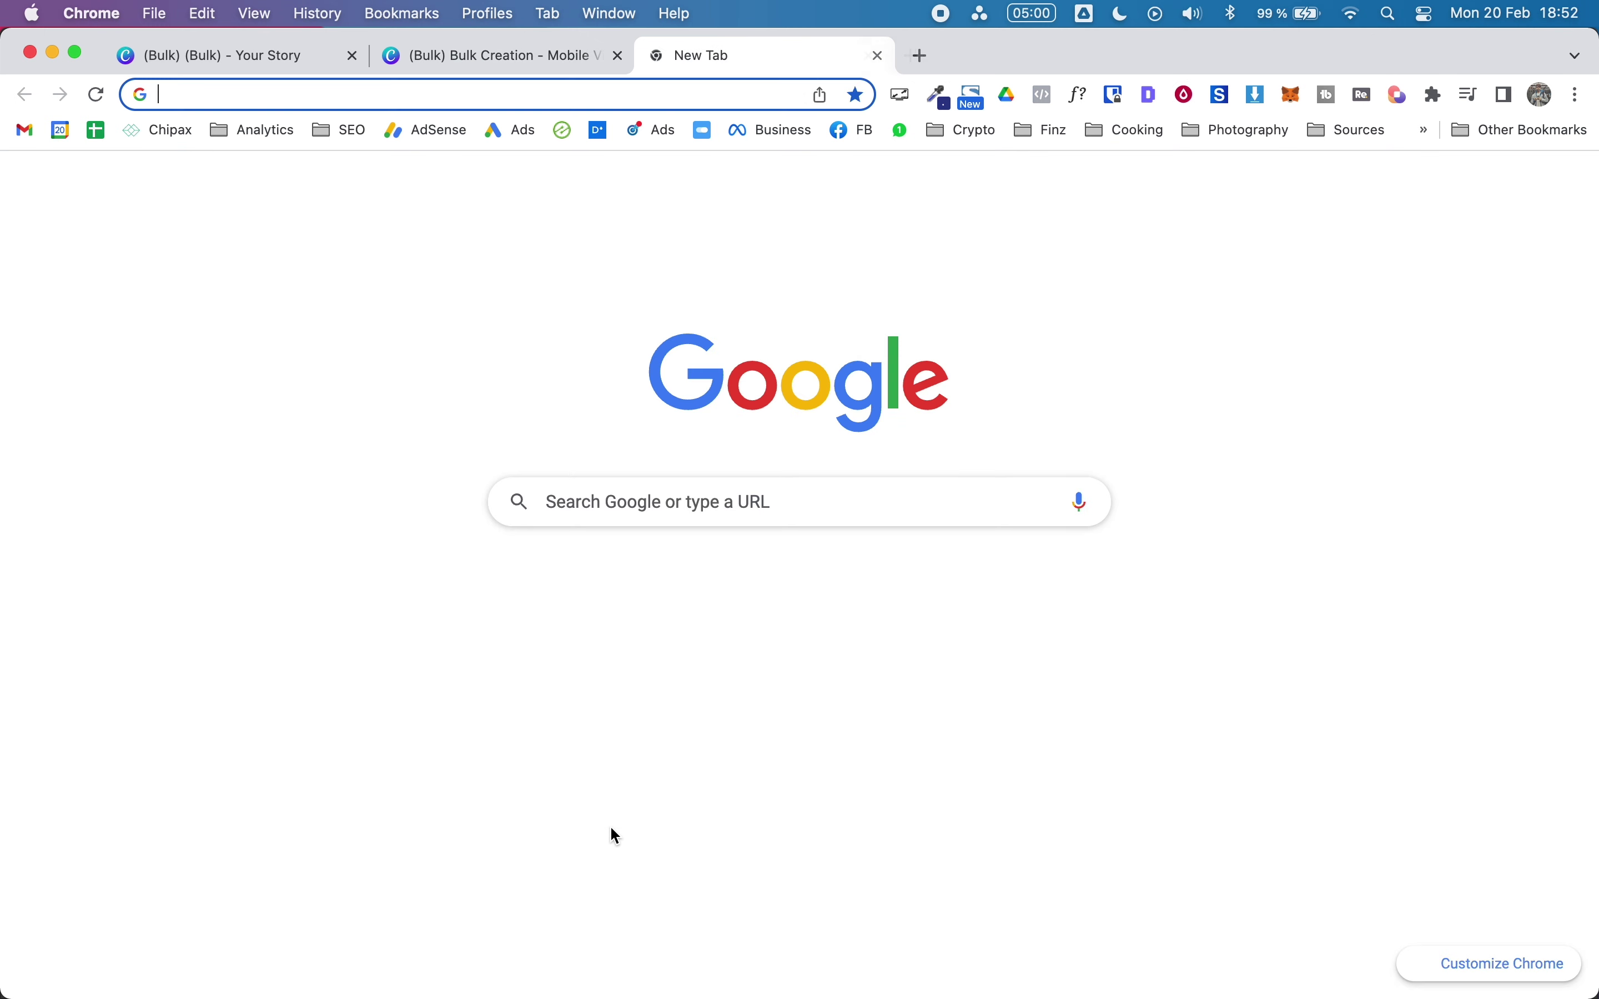
text(chat.openai.com/chat)
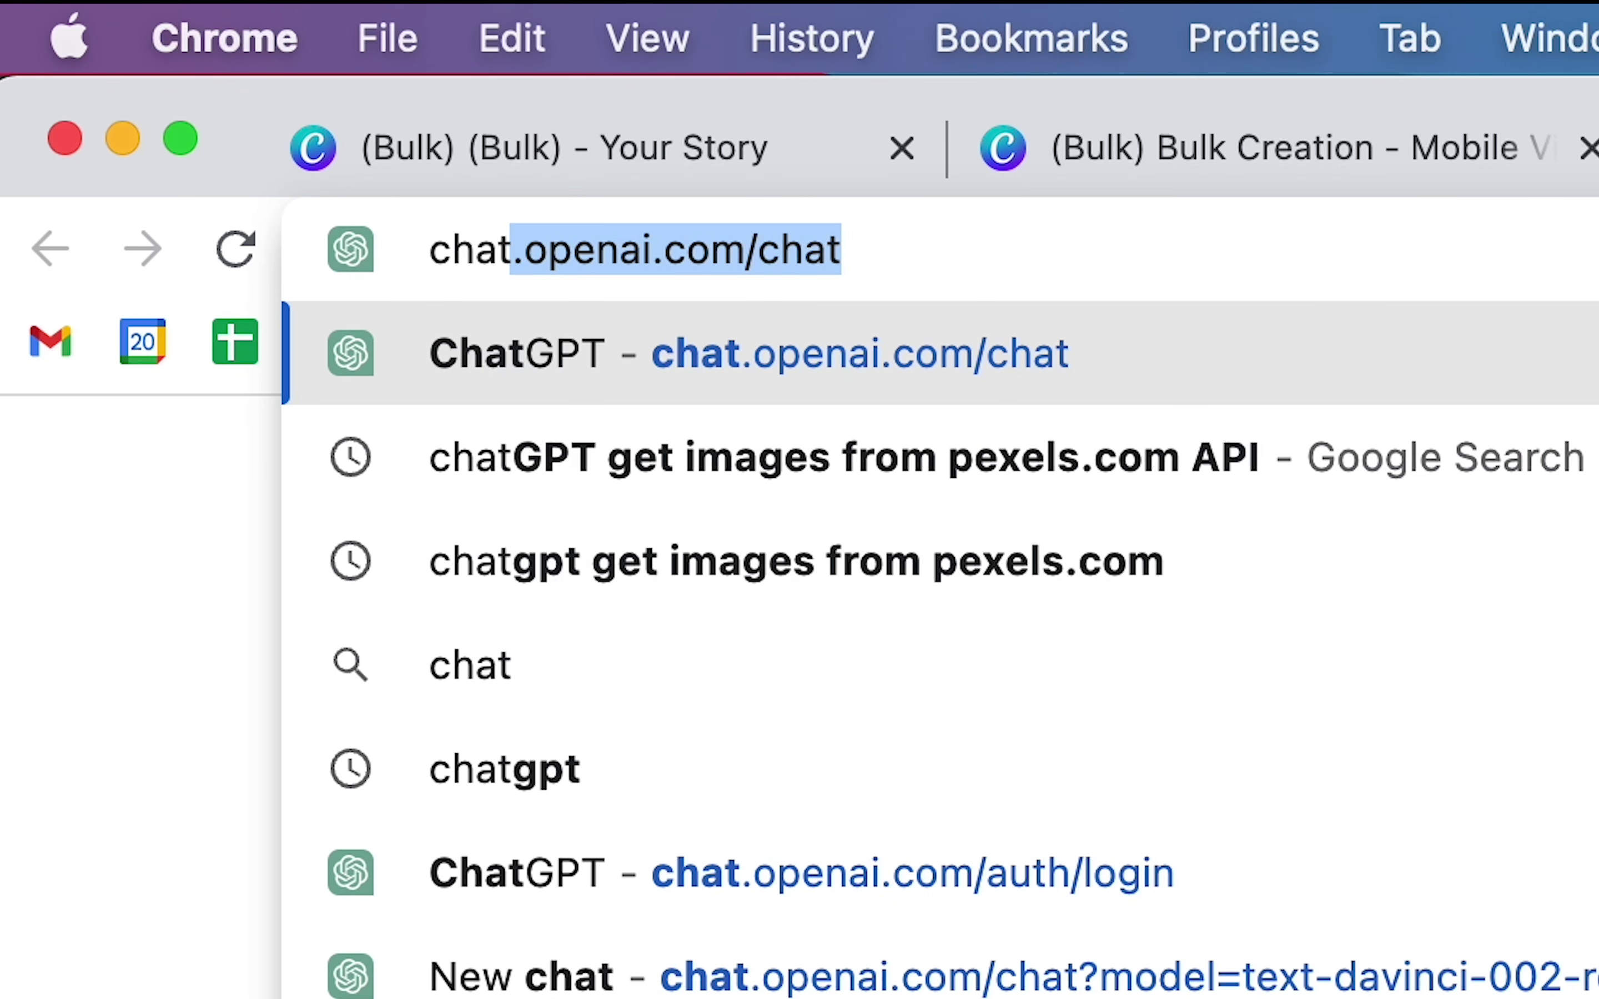
key(Return)
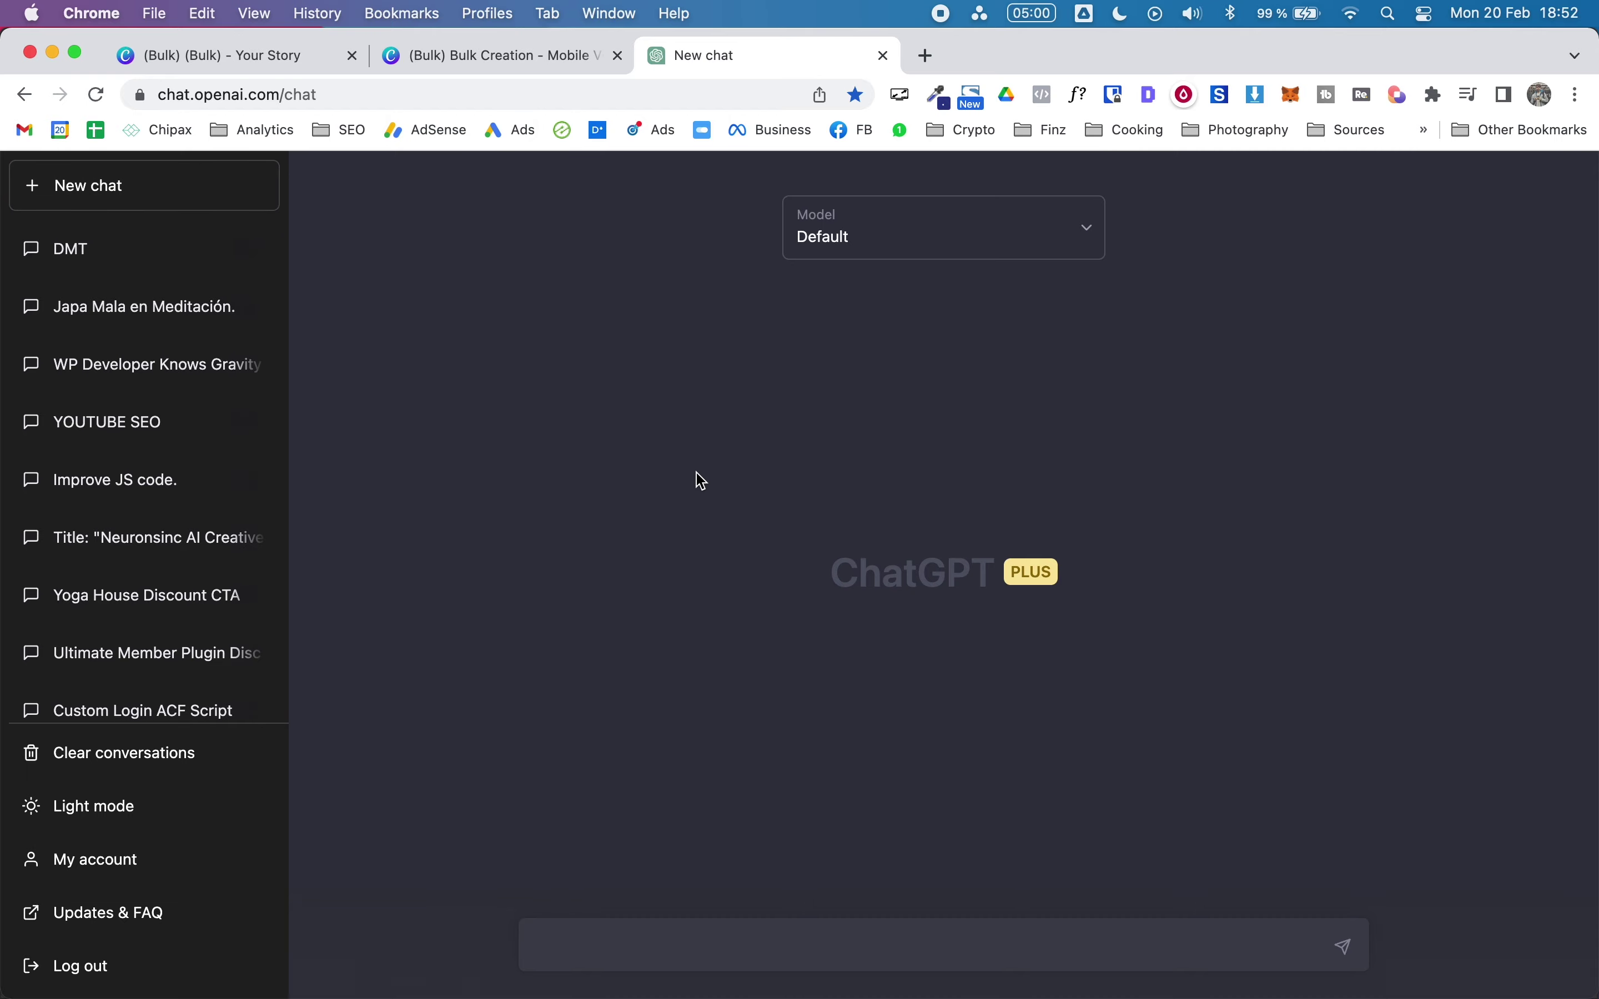
Step: Copy the prepared prompt from Notes and send it to ChatGPT to get the 10-tip table
key(ctrl+Up)
click(238, 317)
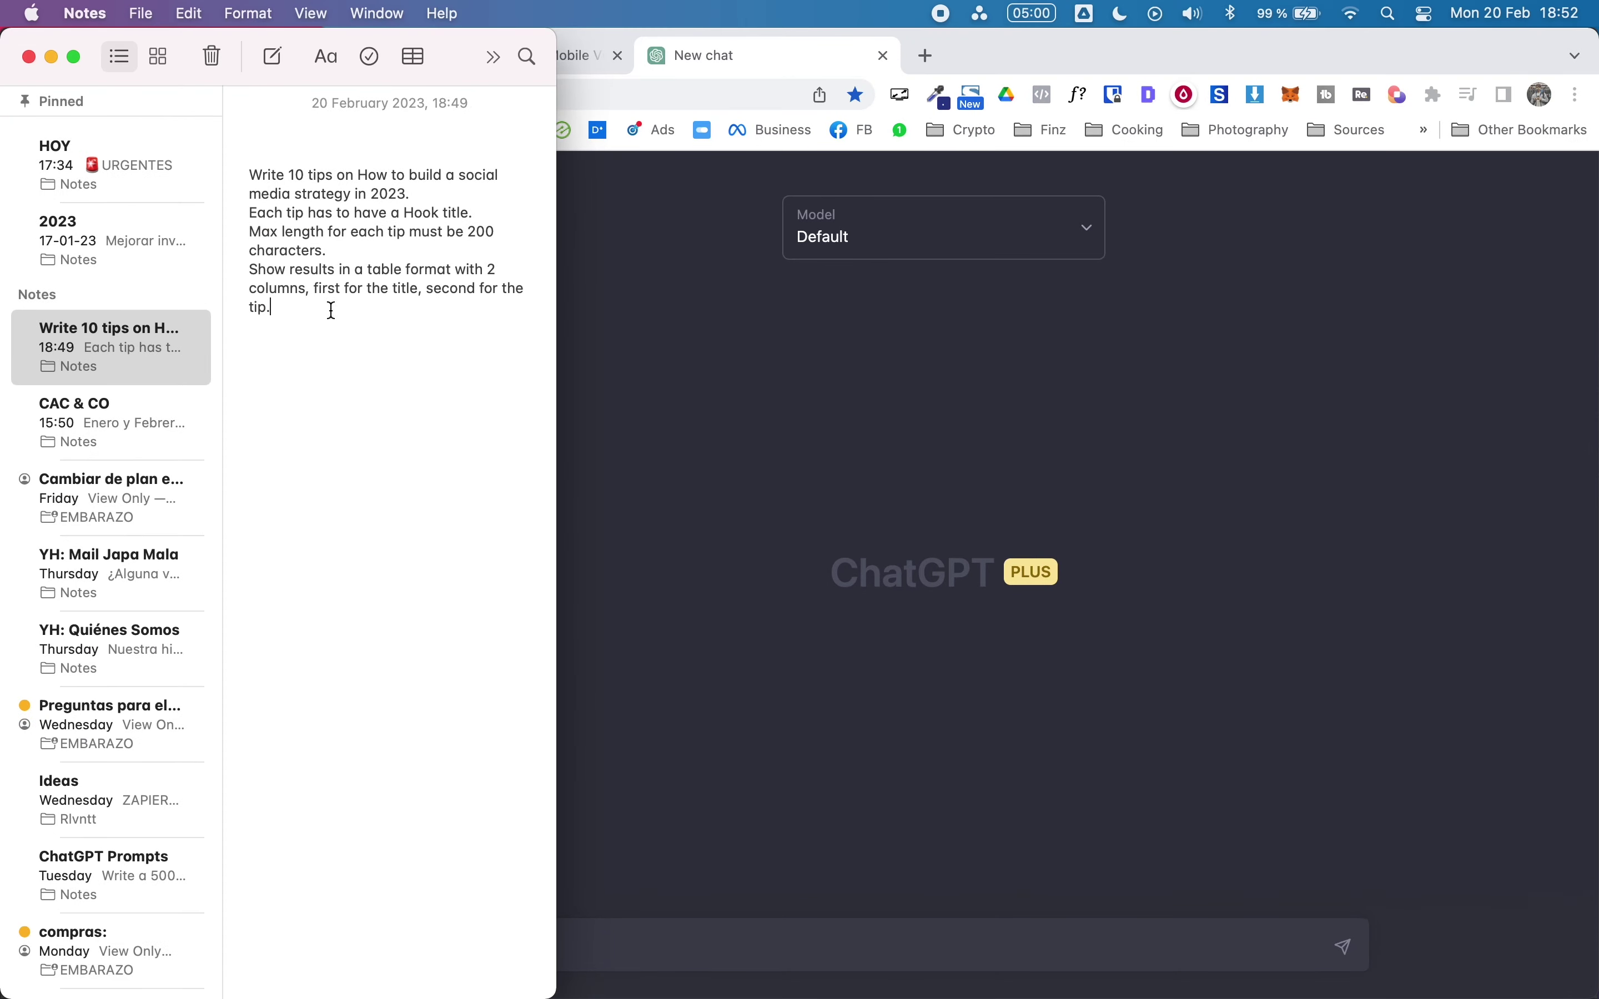
drag(331, 311, 244, 177)
key(super+c)
click(944, 708)
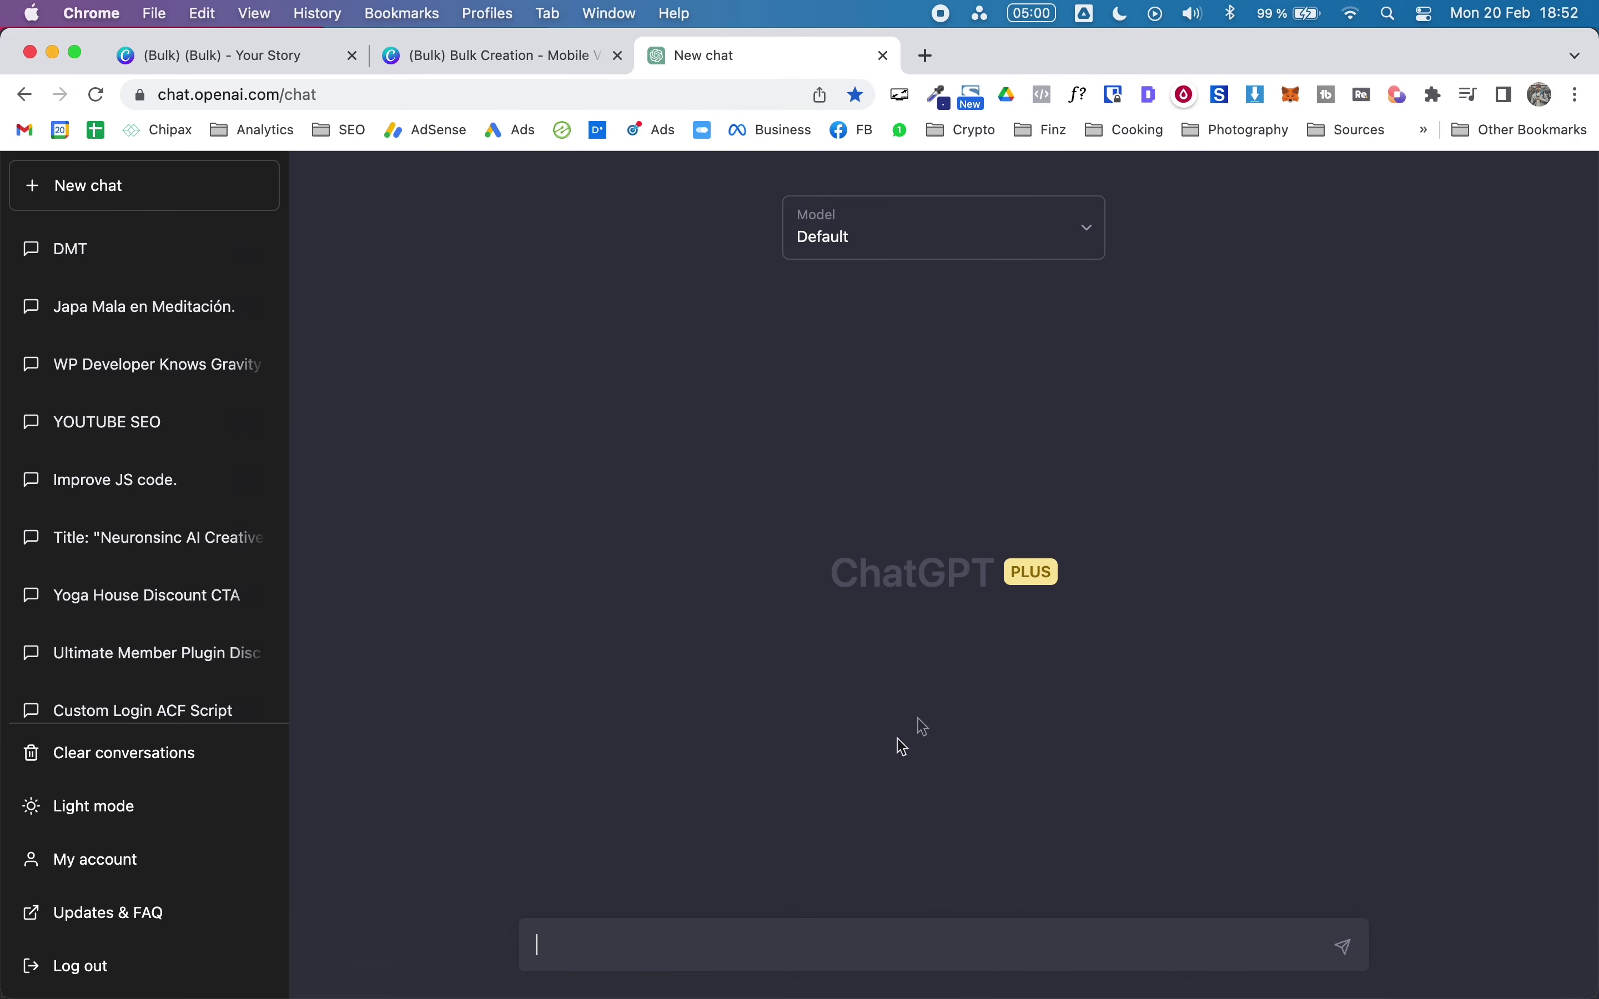
click(625, 944)
key(super+v)
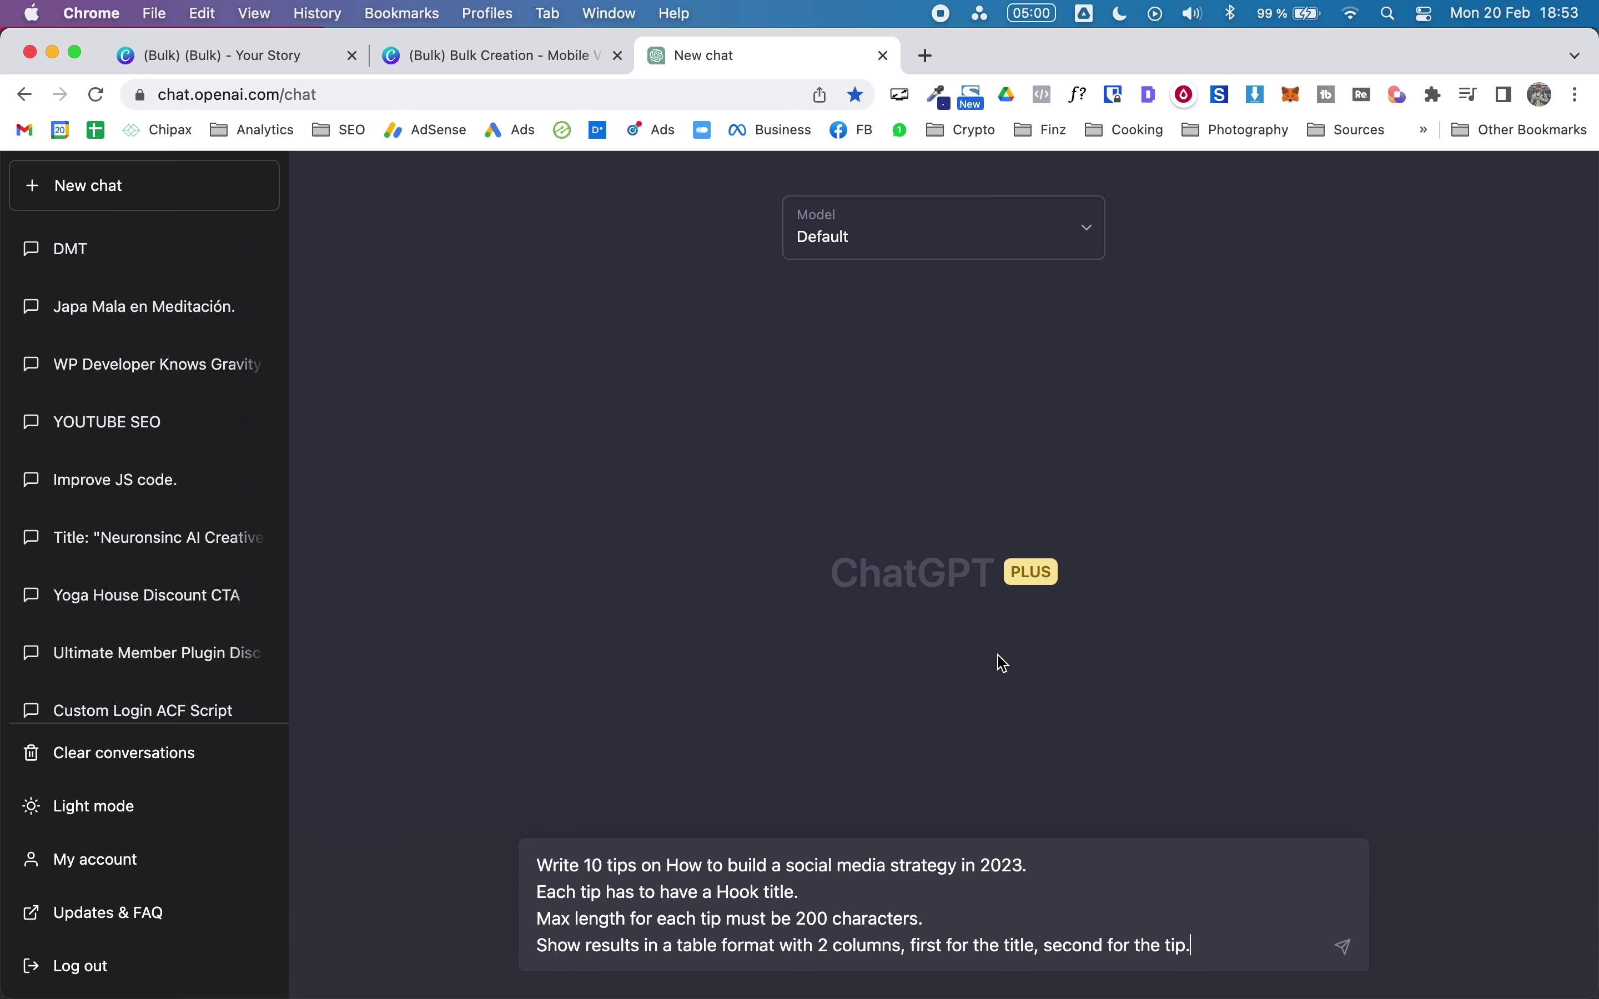
key(Return)
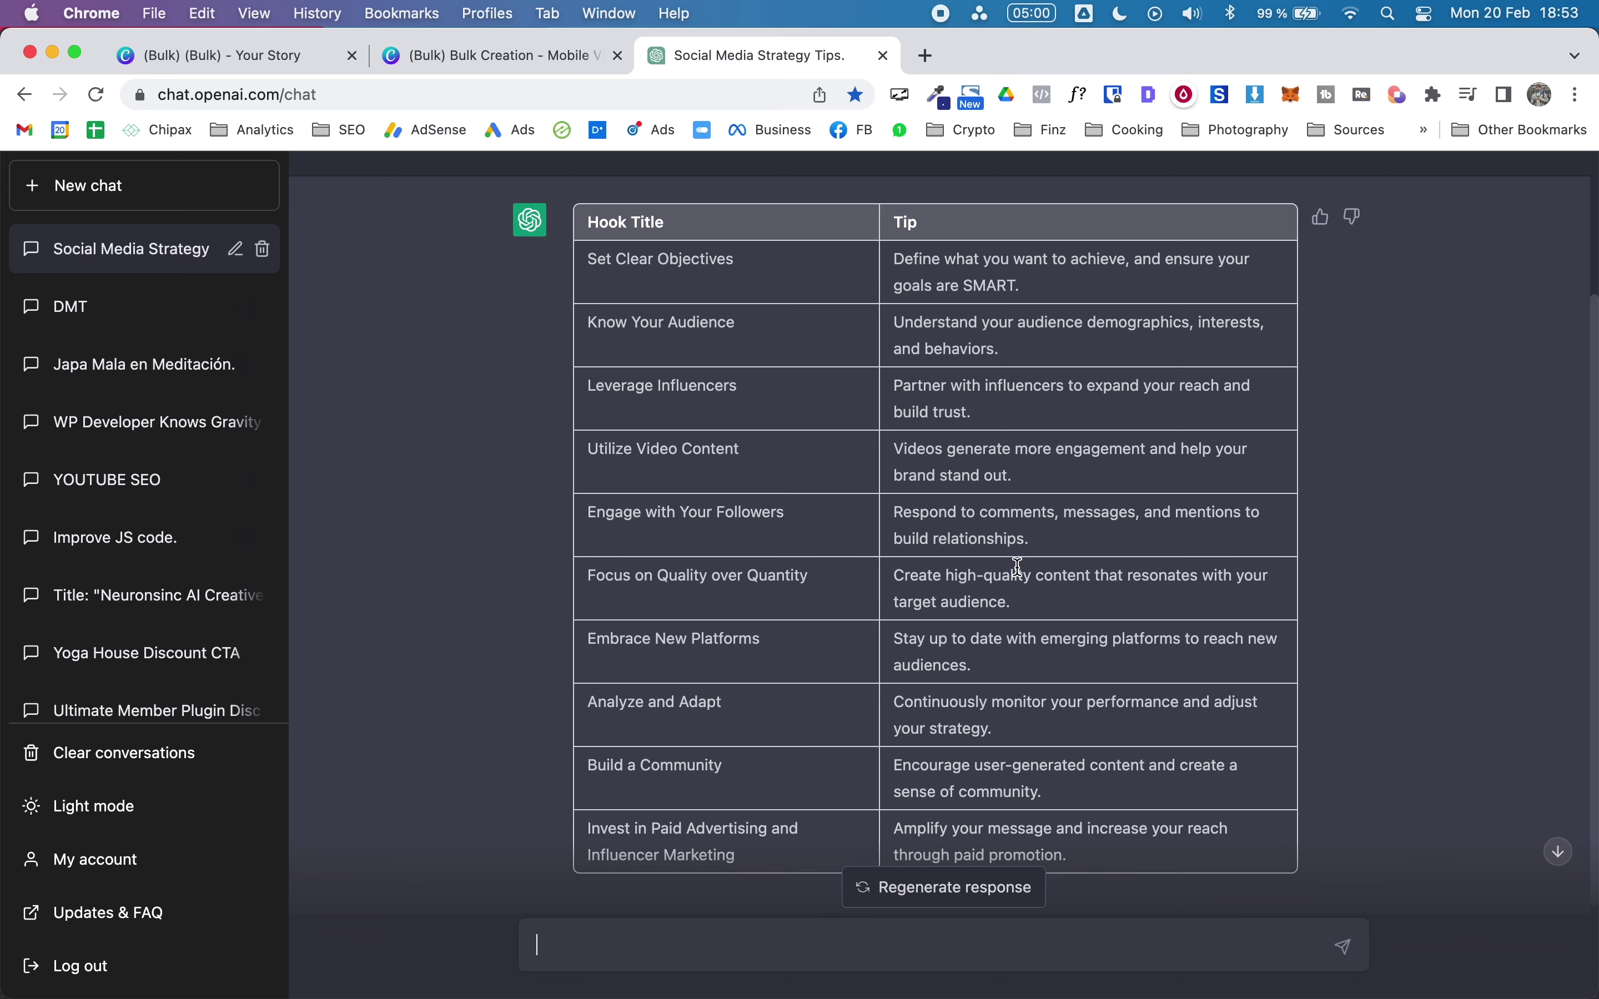
Step: Copy the entire ChatGPT tips table and open a blank new tab
scroll(1158, 630, down, 2)
scroll(1157, 630, down, 3)
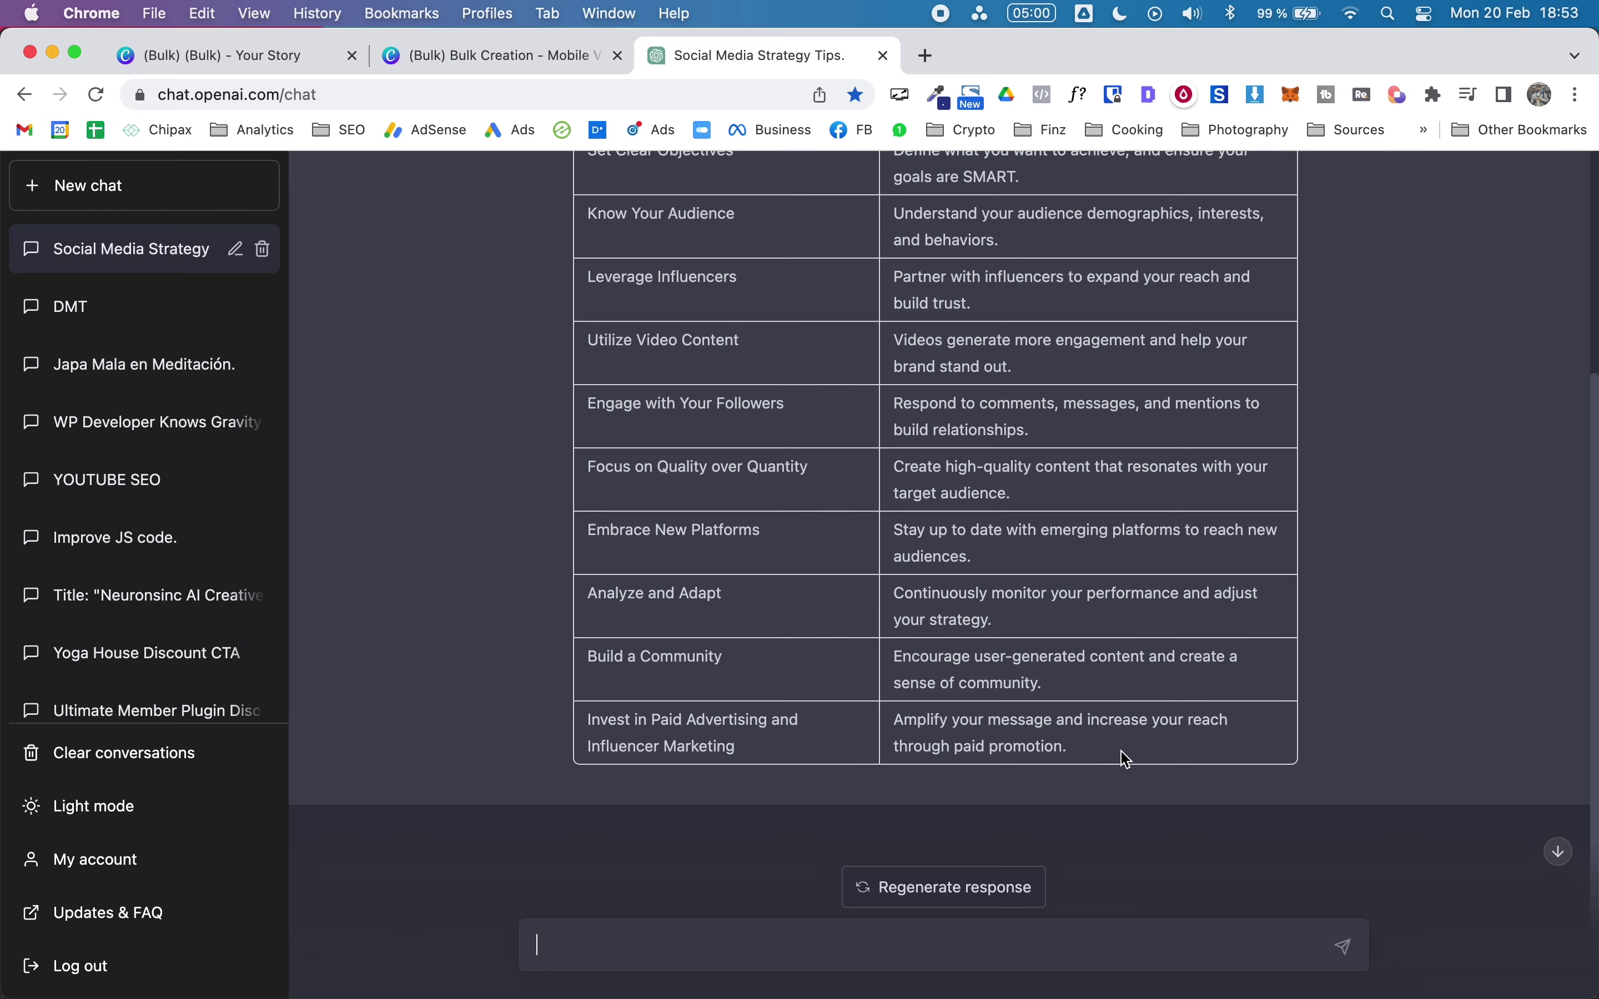
scroll(988, 660, up, 5)
drag(1123, 727, 590, 406)
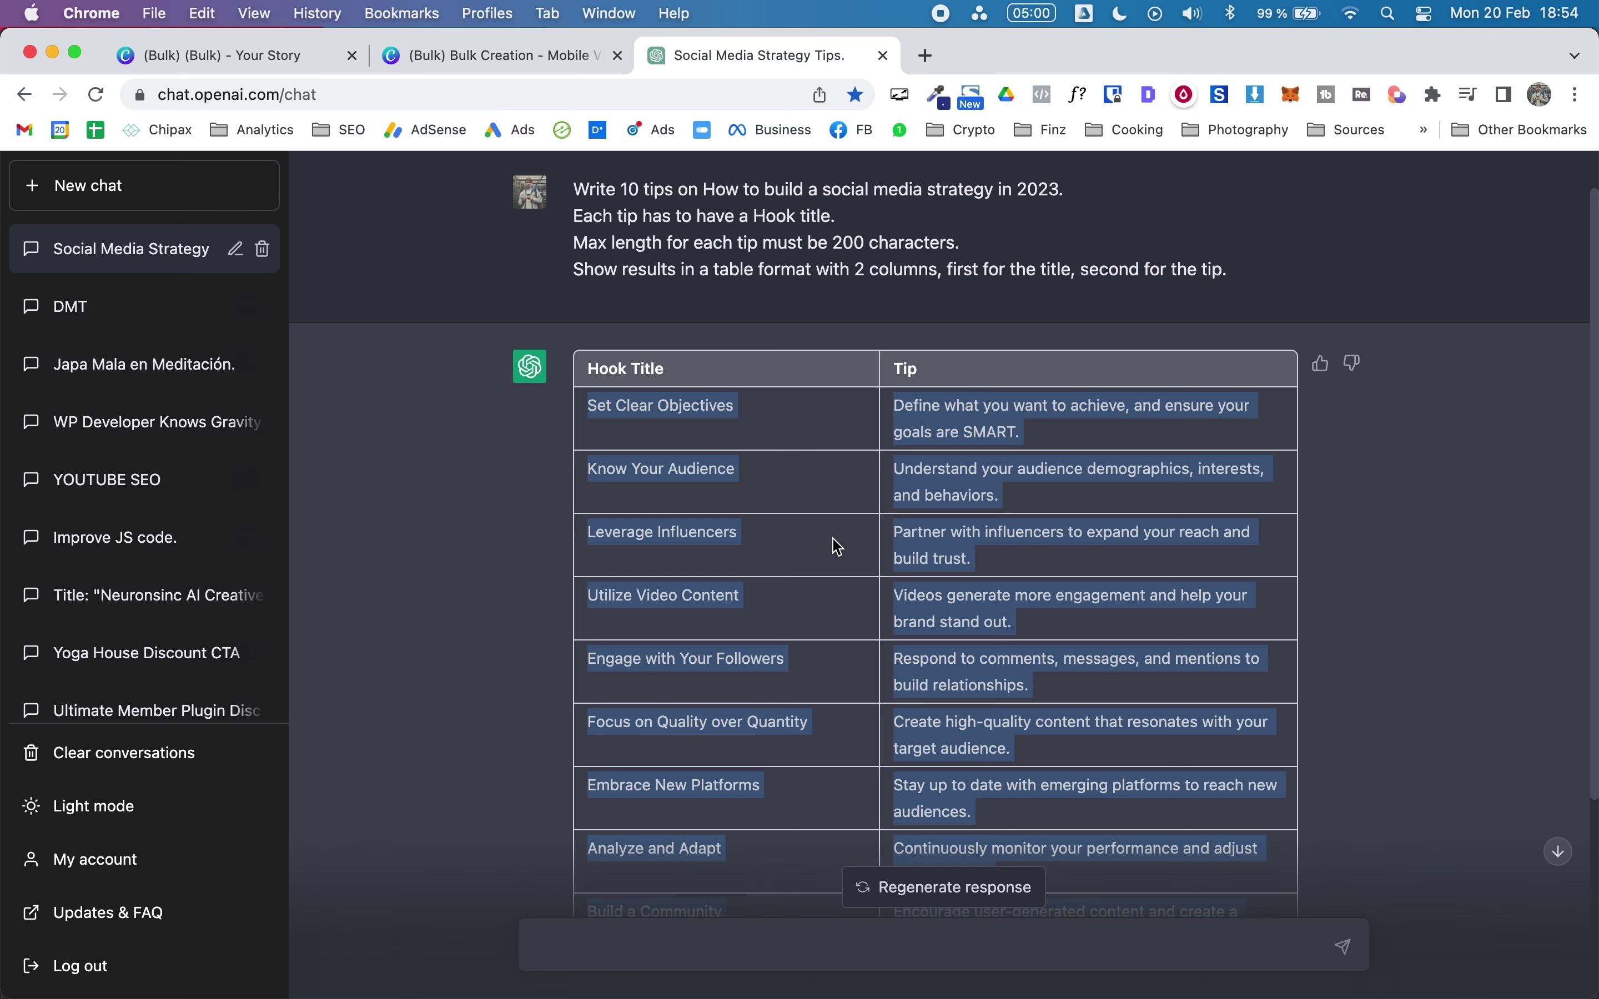
key(super+t)
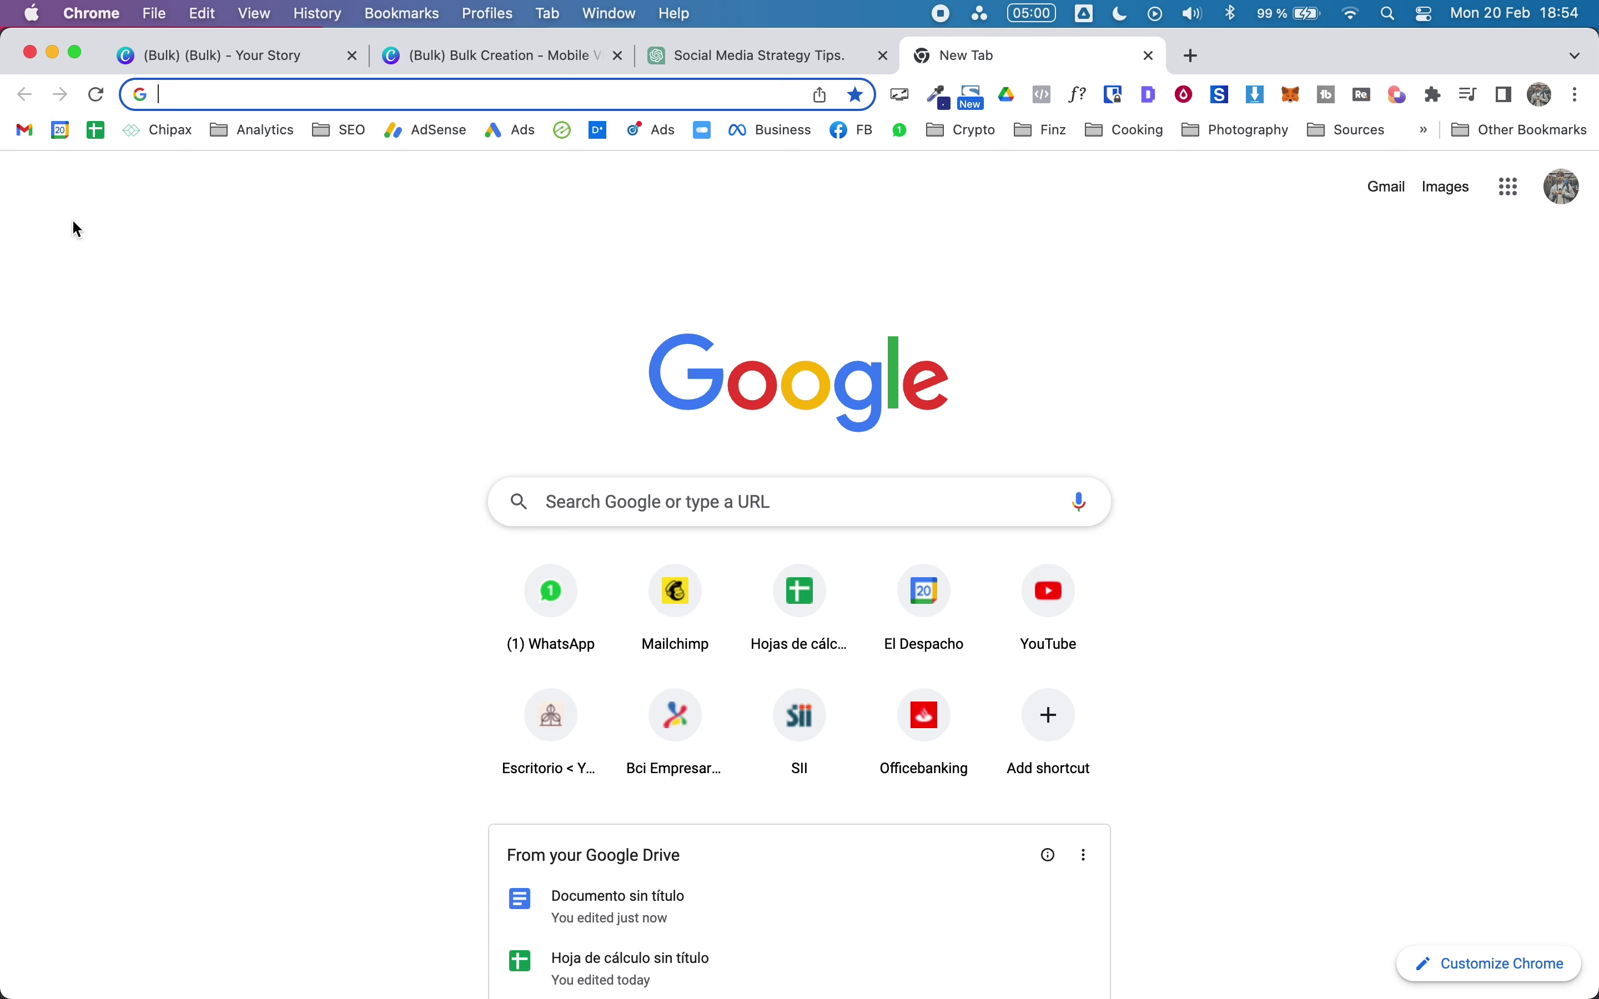
Step: Create a blank Google Sheets spreadsheet via sheets.new
text(s)
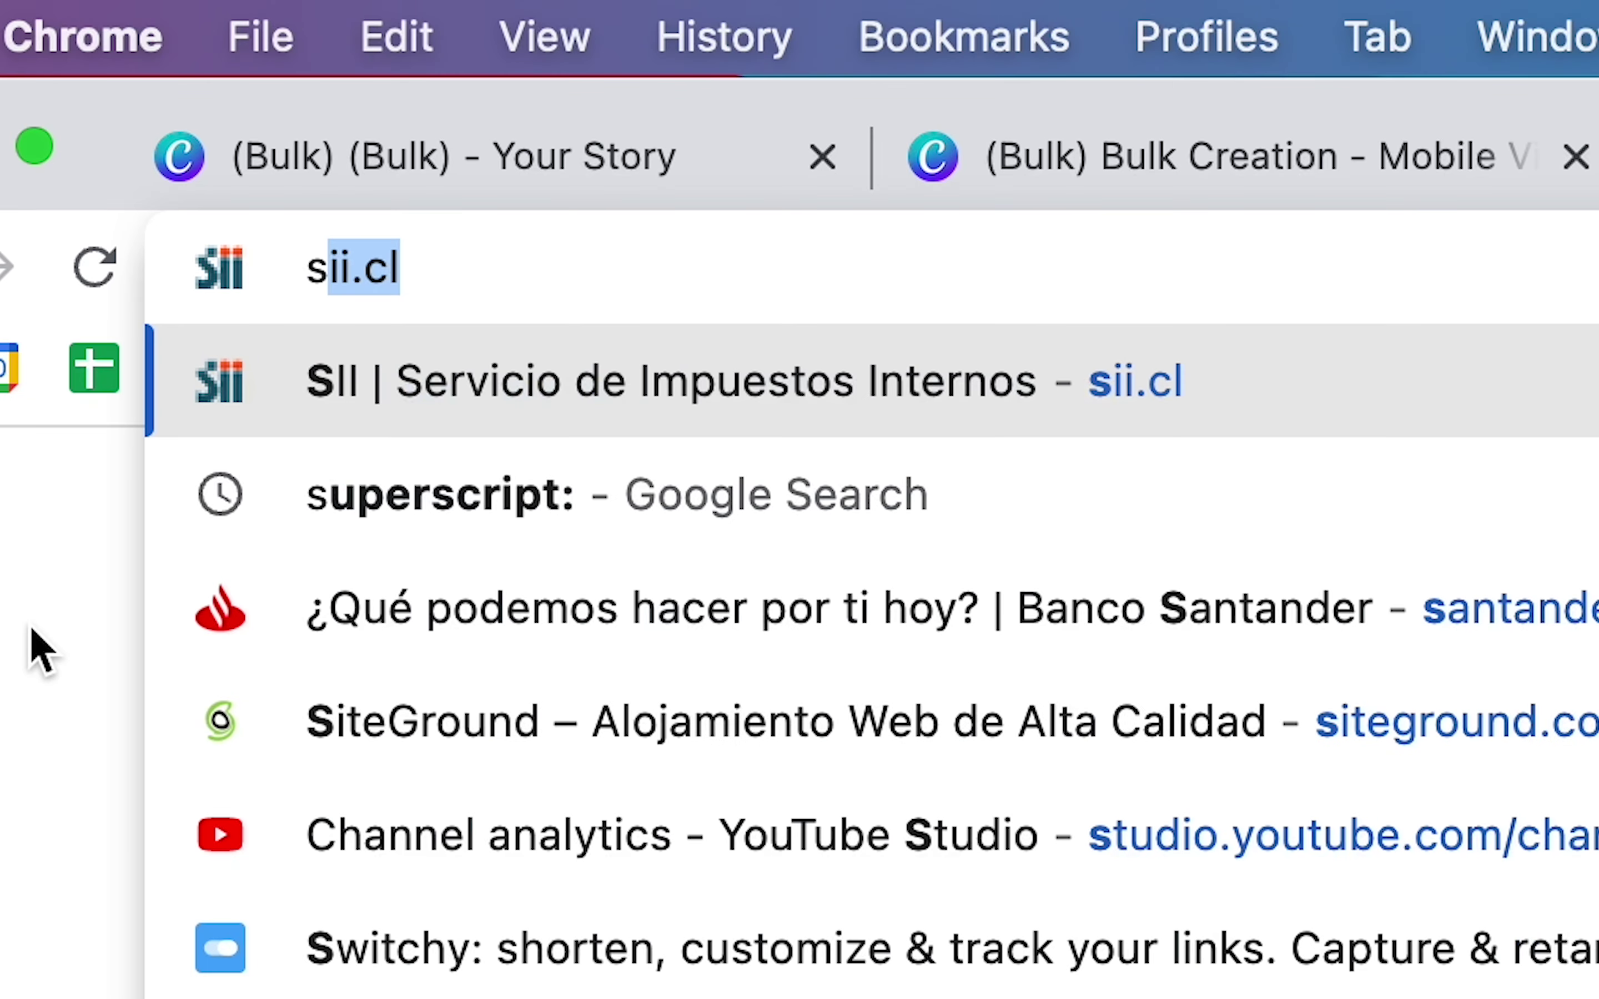
text(heet)
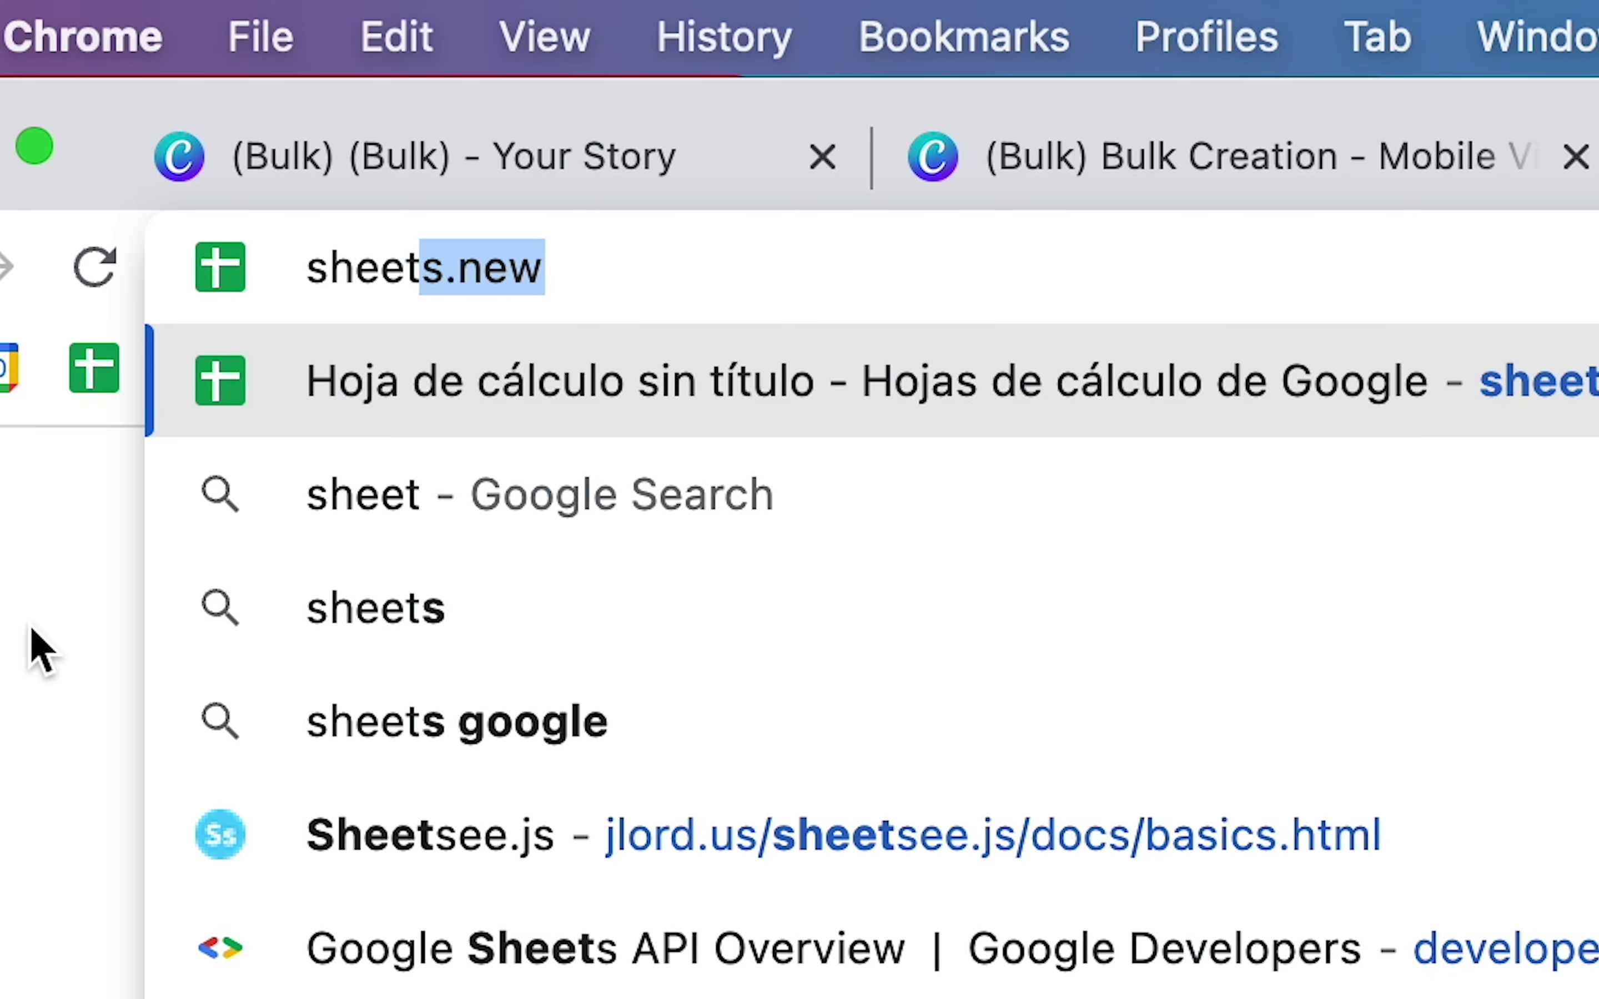
text(s.new)
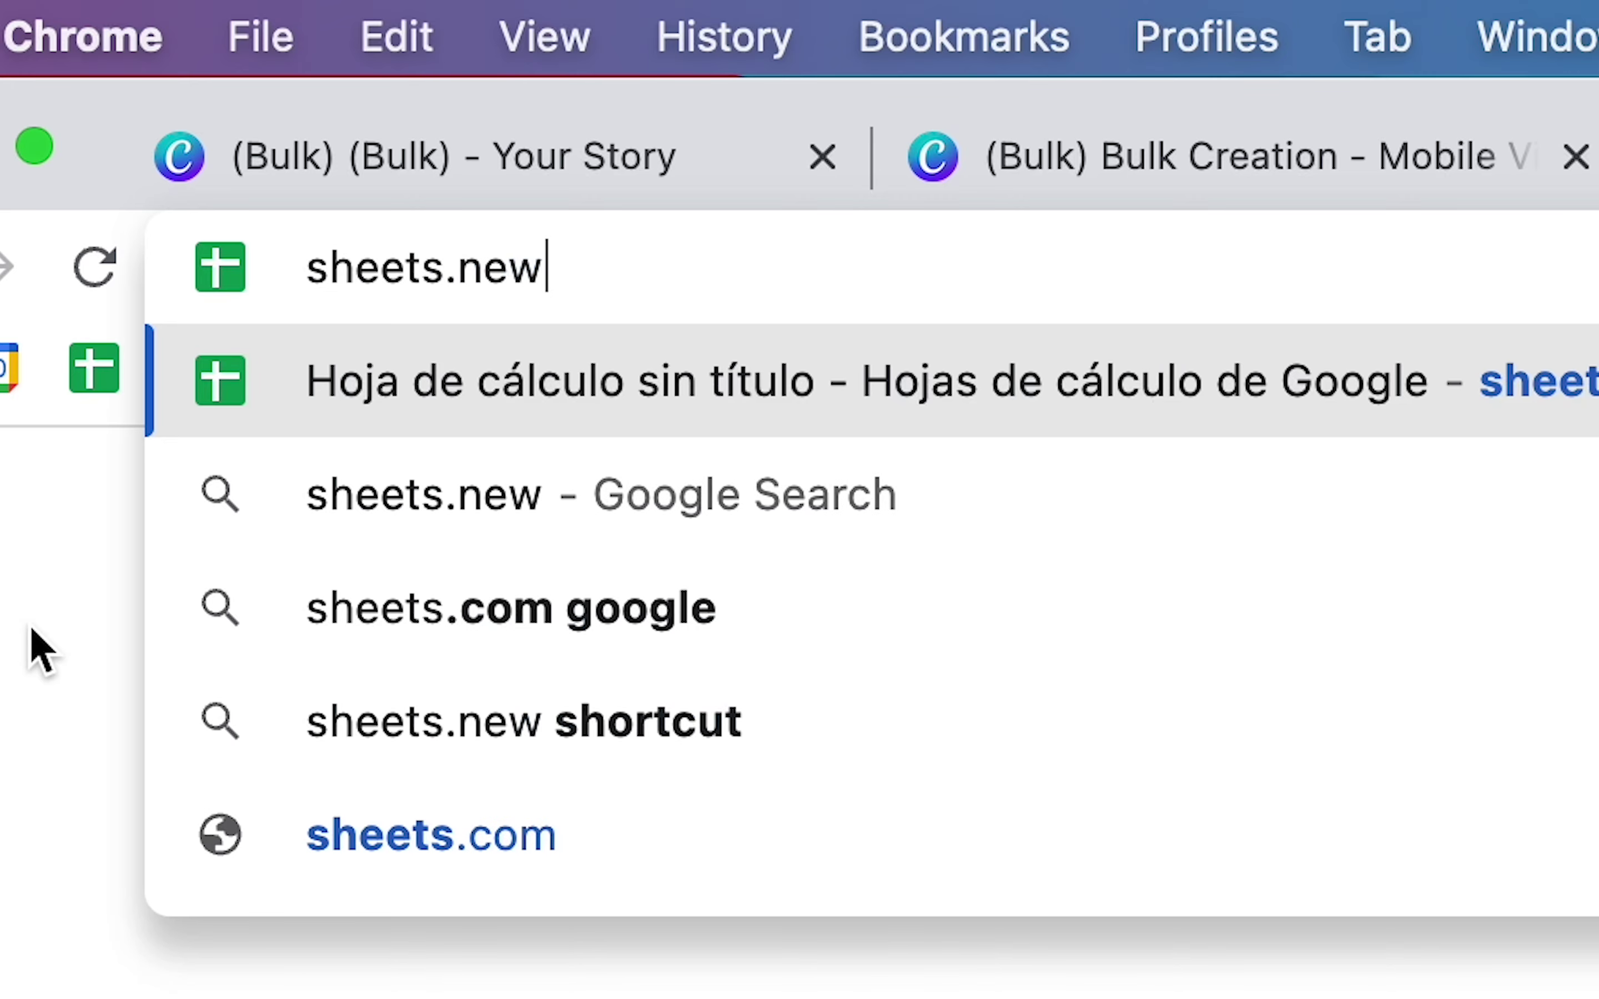
key(Return)
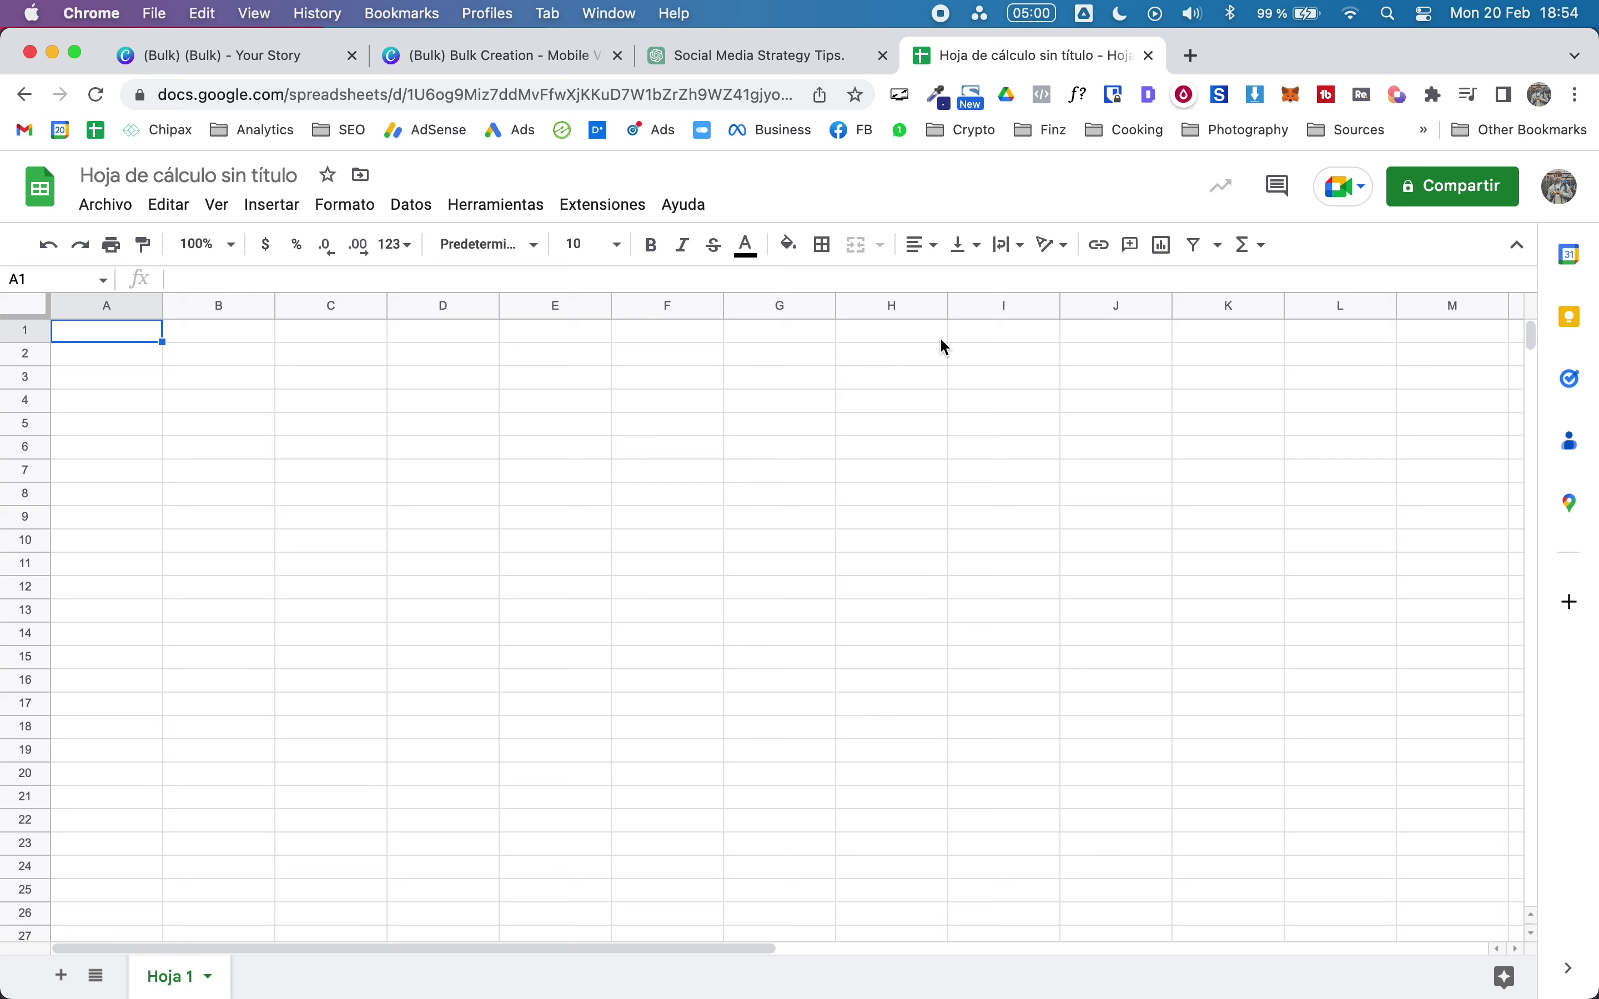
Step: Paste the tips table into A1 and widen columns A and B to fit
click(408, 500)
click(126, 333)
click(748, 45)
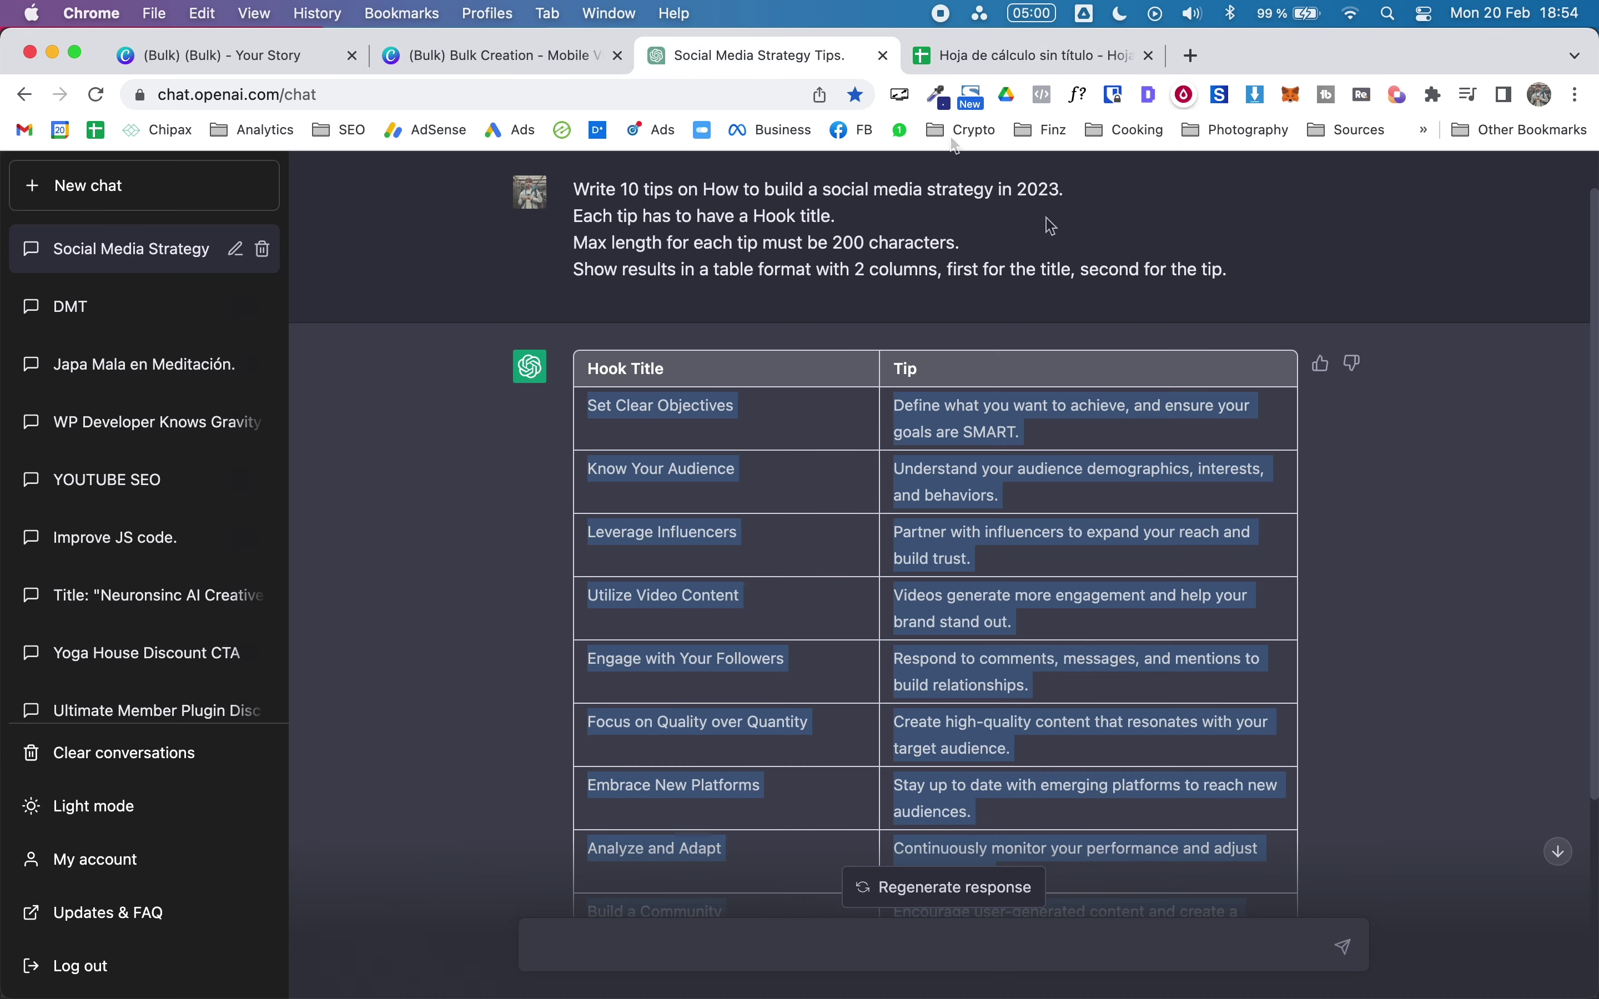
scroll(871, 221, down, 2)
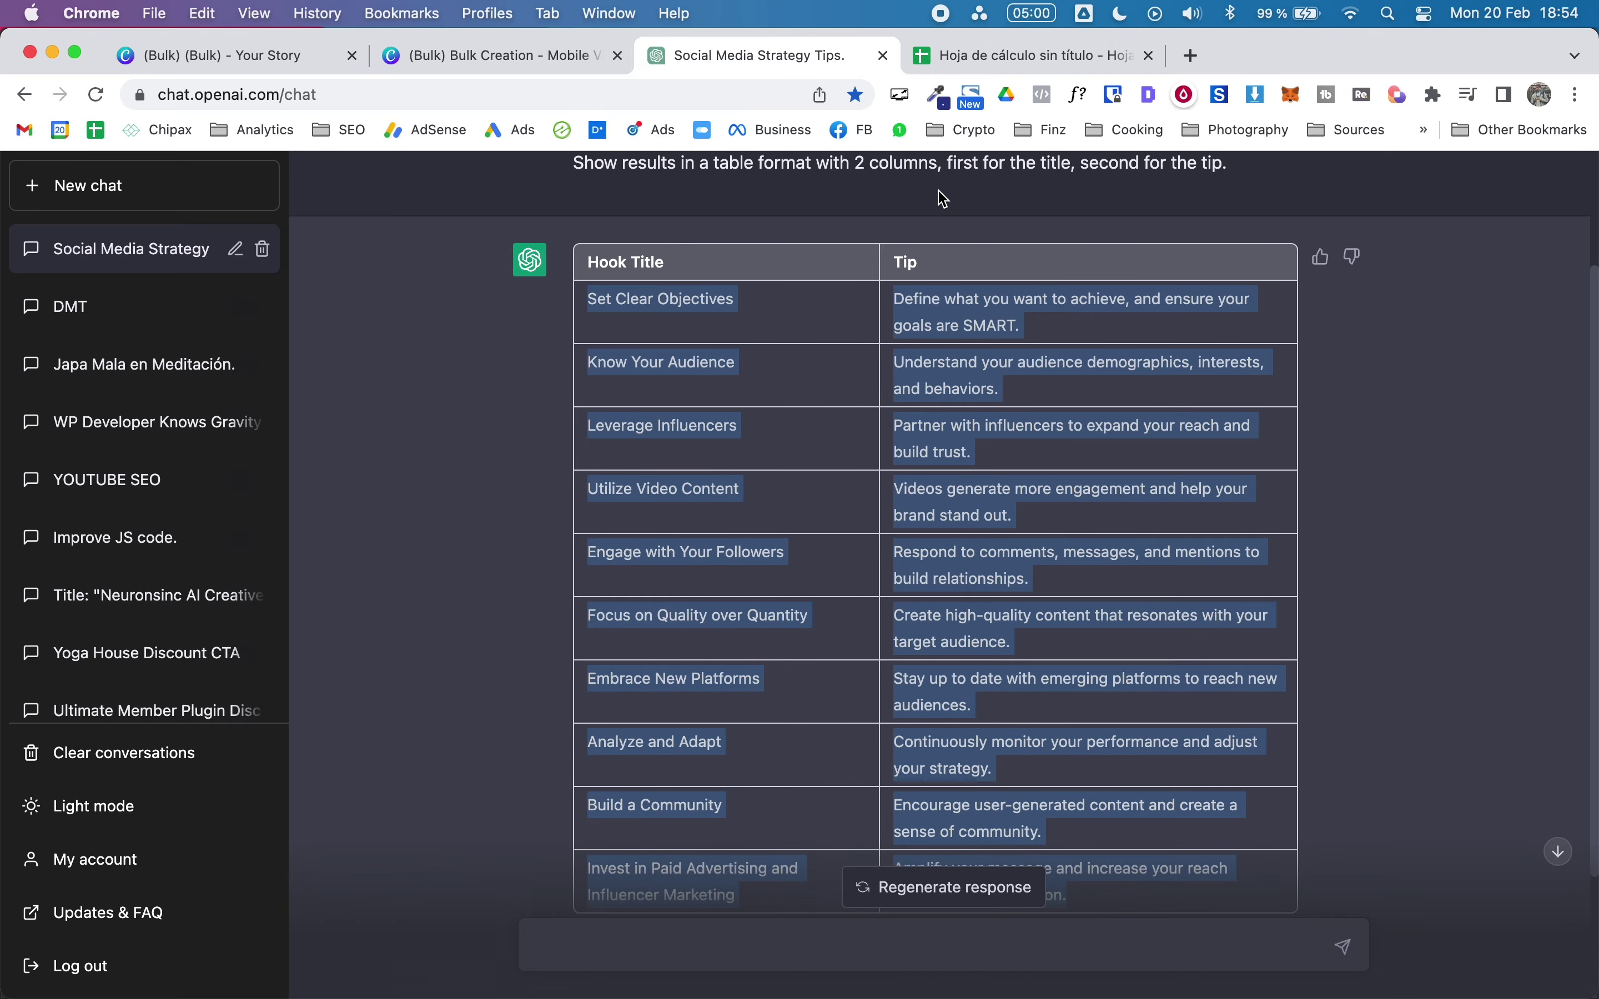
click(1031, 56)
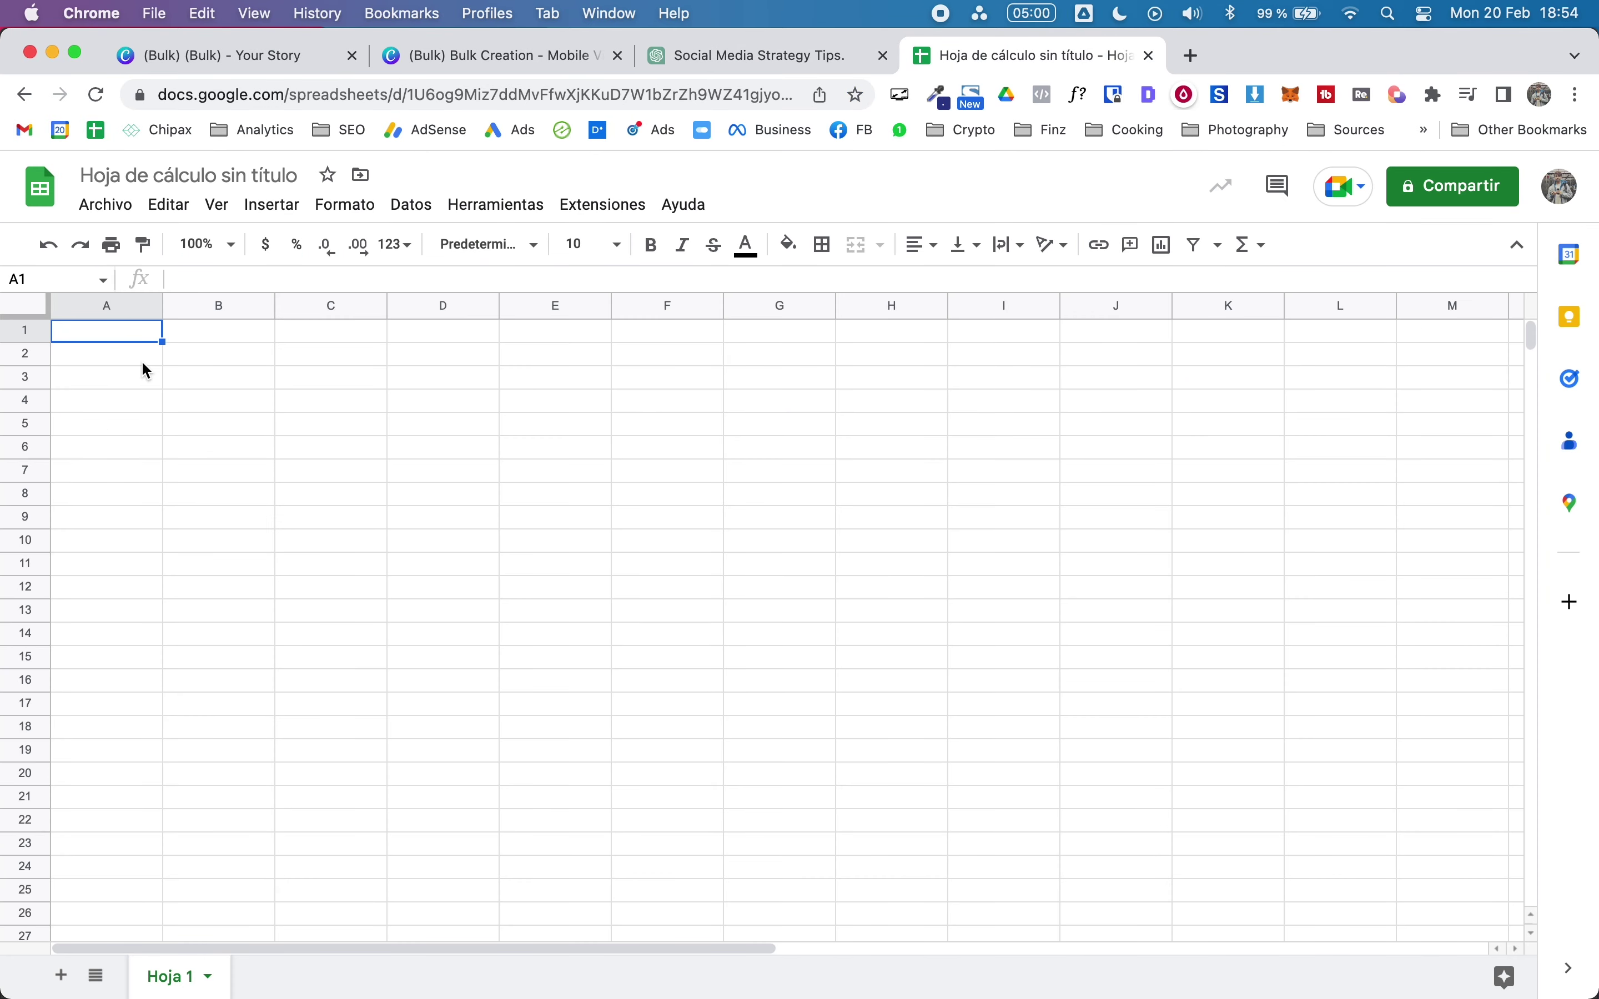
text(Set Clear Objectives	Define what you want to achieve, and ensure your goals are SMART. Know Your Audience	Understand your audience demographics, interests, and behaviors. Leverage Influencer Marketing	Partner with influencers to expand your reach and build trust. Utilize Video Content	Videos generate more engagement and help your brand stand out. Engage with Your Audience	Respond to comments, messages, and mentions to build relationships. Focus on Quality Content	Create high-quality content that resonates with your target audience. Embrace New Platforms	Stay up to date with emerging platforms to reach new audiences. Analyze and Adjust	Continuously monitor your performance and adjust your strategy. Build a Community	Encourage user-generated content and create a sense of community. Invest in Paid Advertising	Amplify your message and increase your reach through paid promotion.)
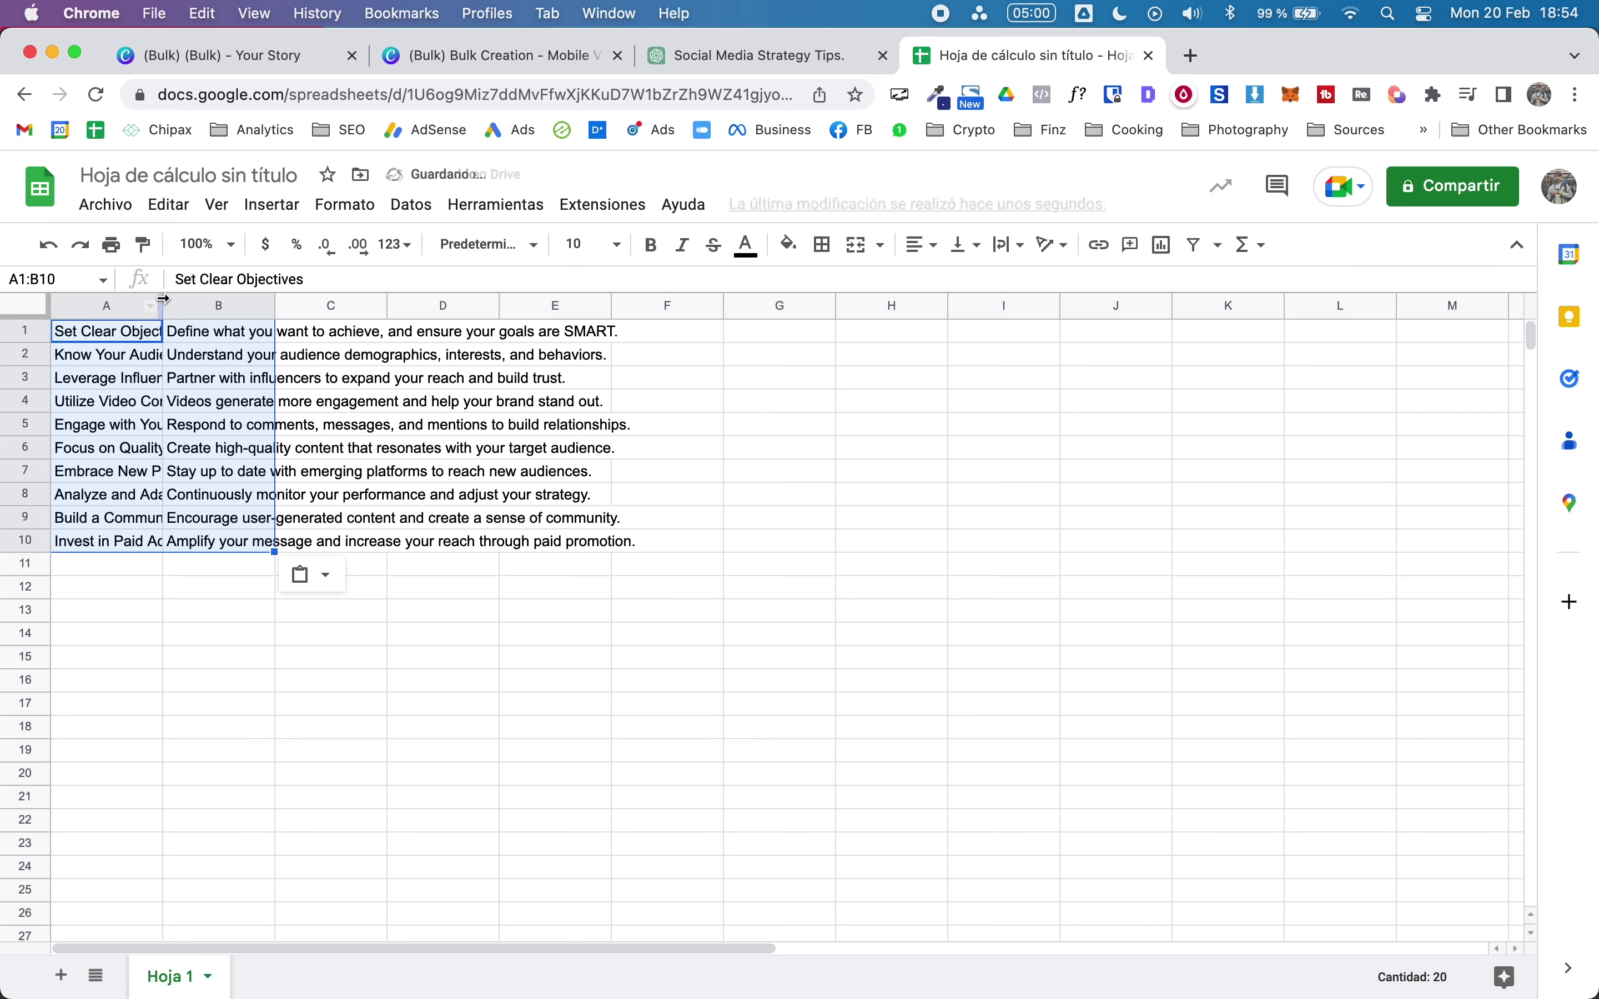
drag(164, 301, 445, 301)
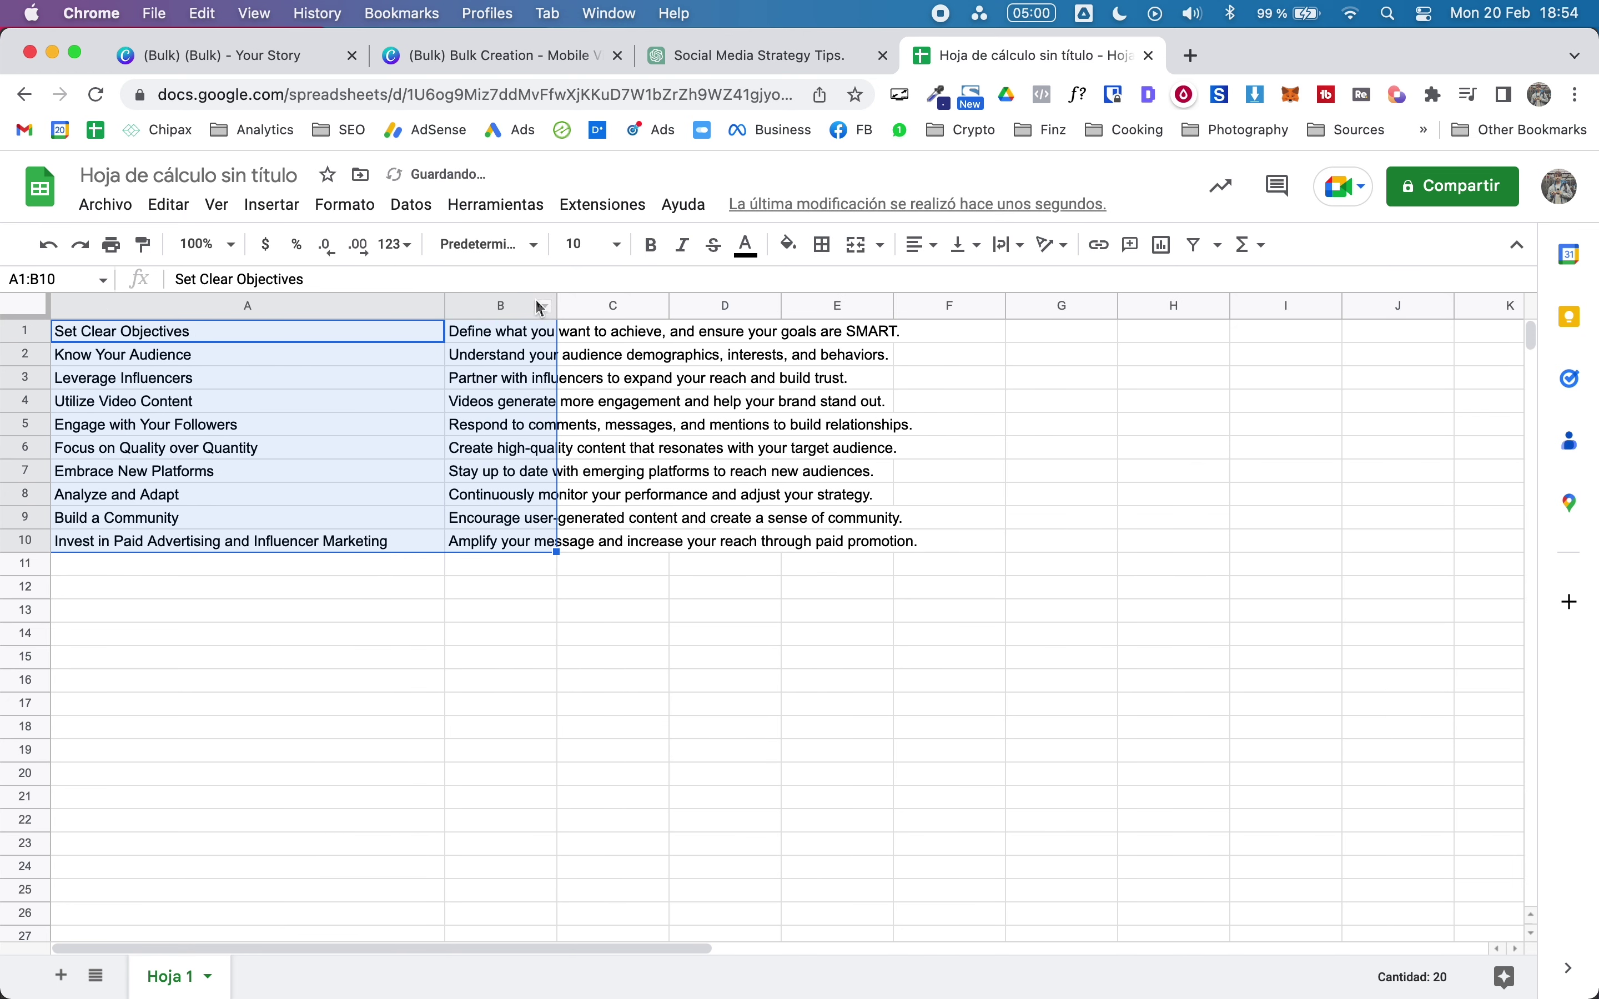
drag(555, 302, 998, 303)
click(913, 712)
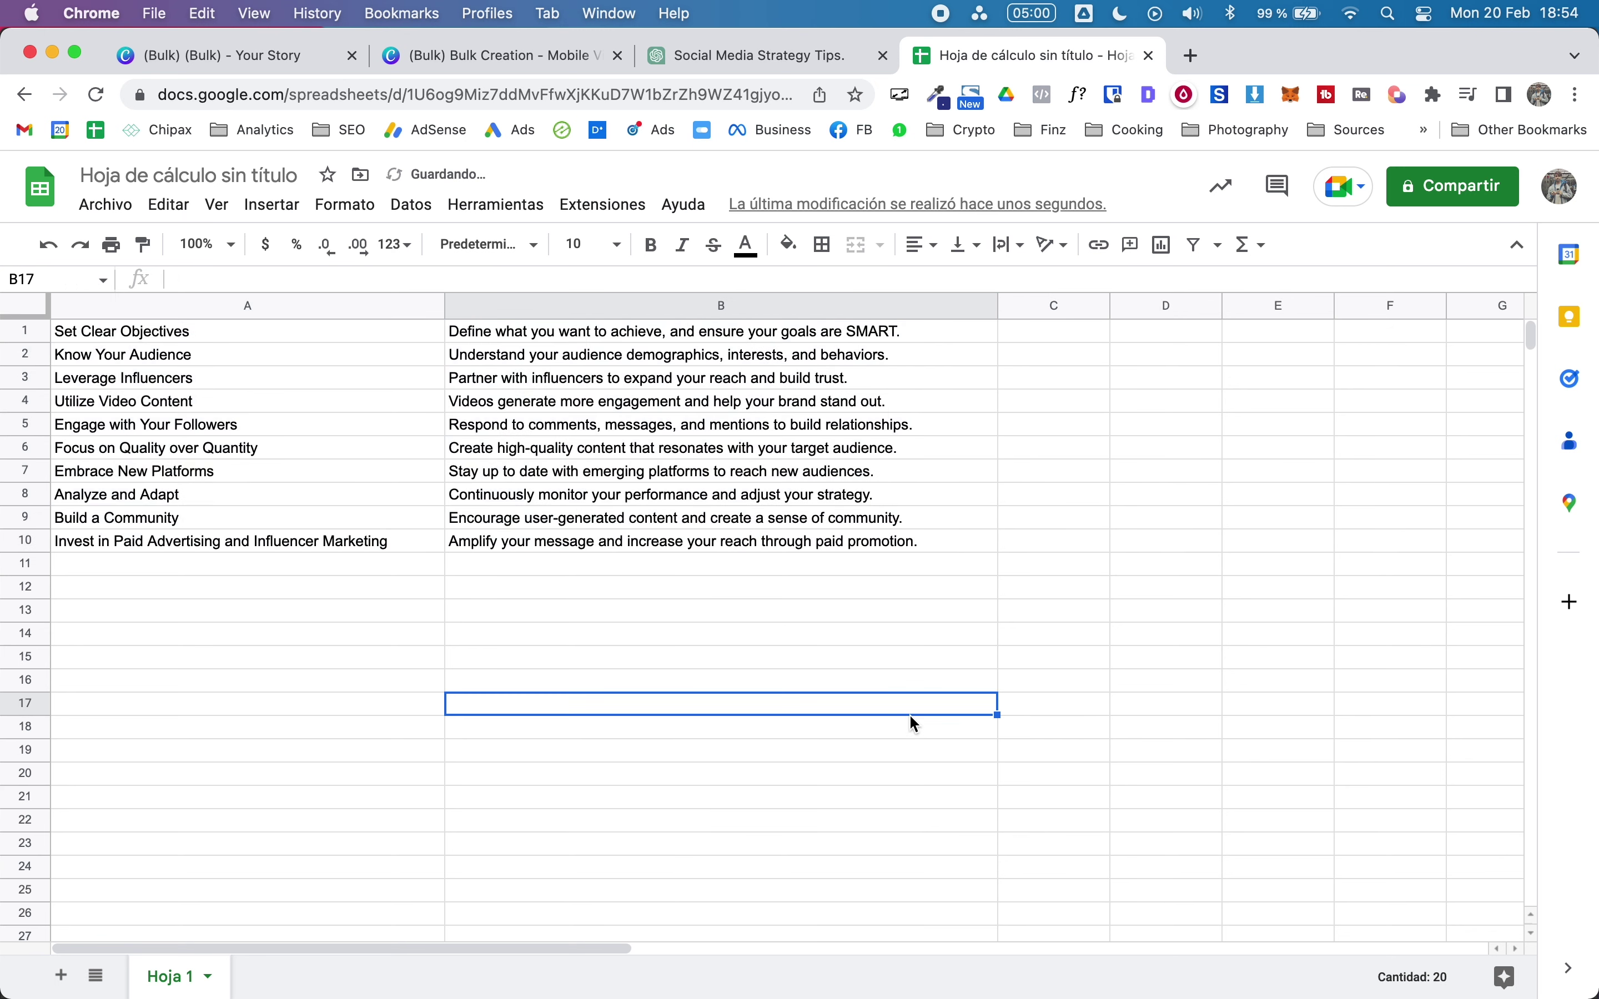
Step: Download the spreadsheet as a .csv file
click(106, 205)
mouse_move(180, 490)
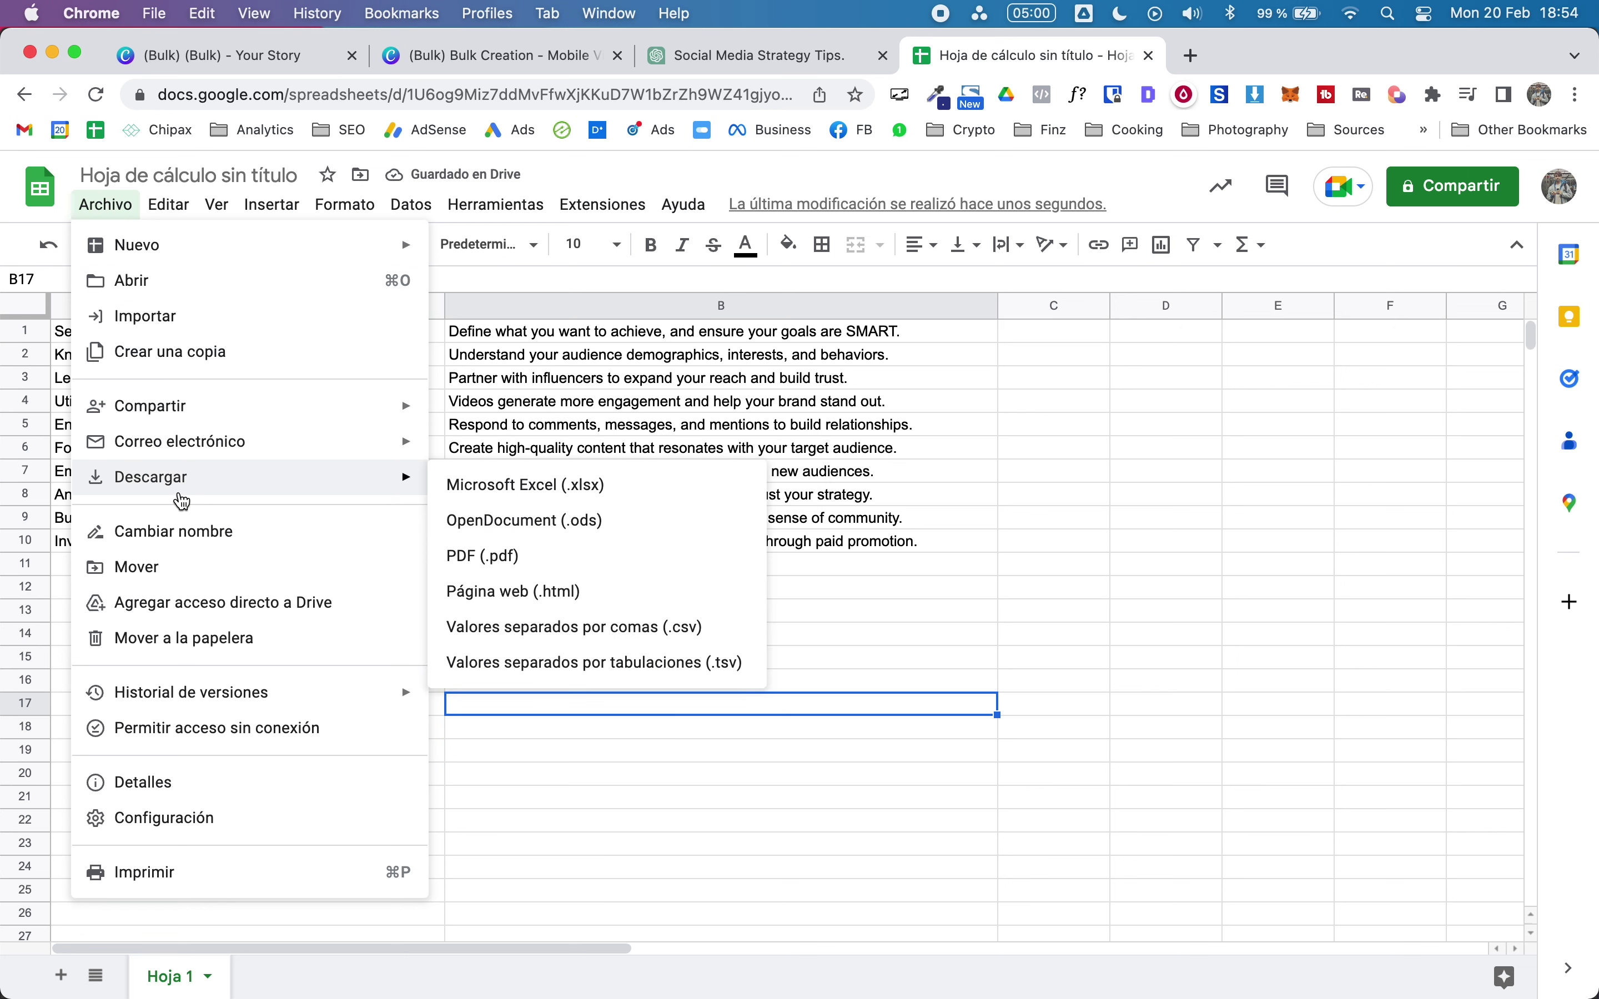
click(562, 631)
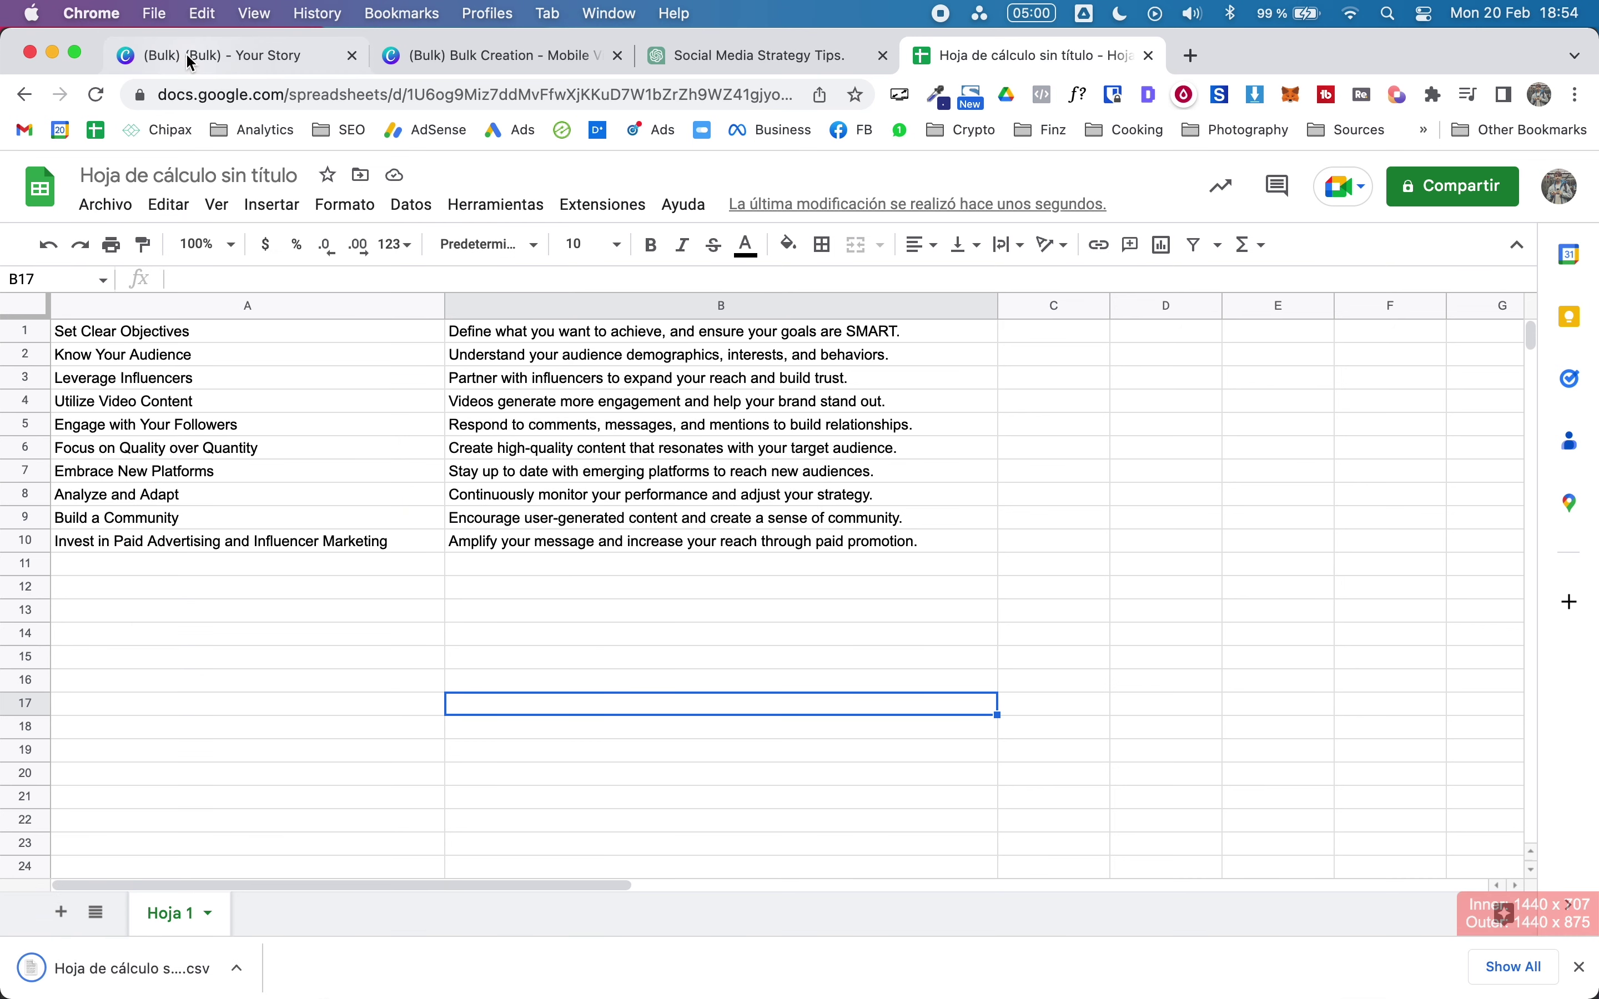
Step: Start a new blank Instagram Story design from the Canva home page
click(188, 52)
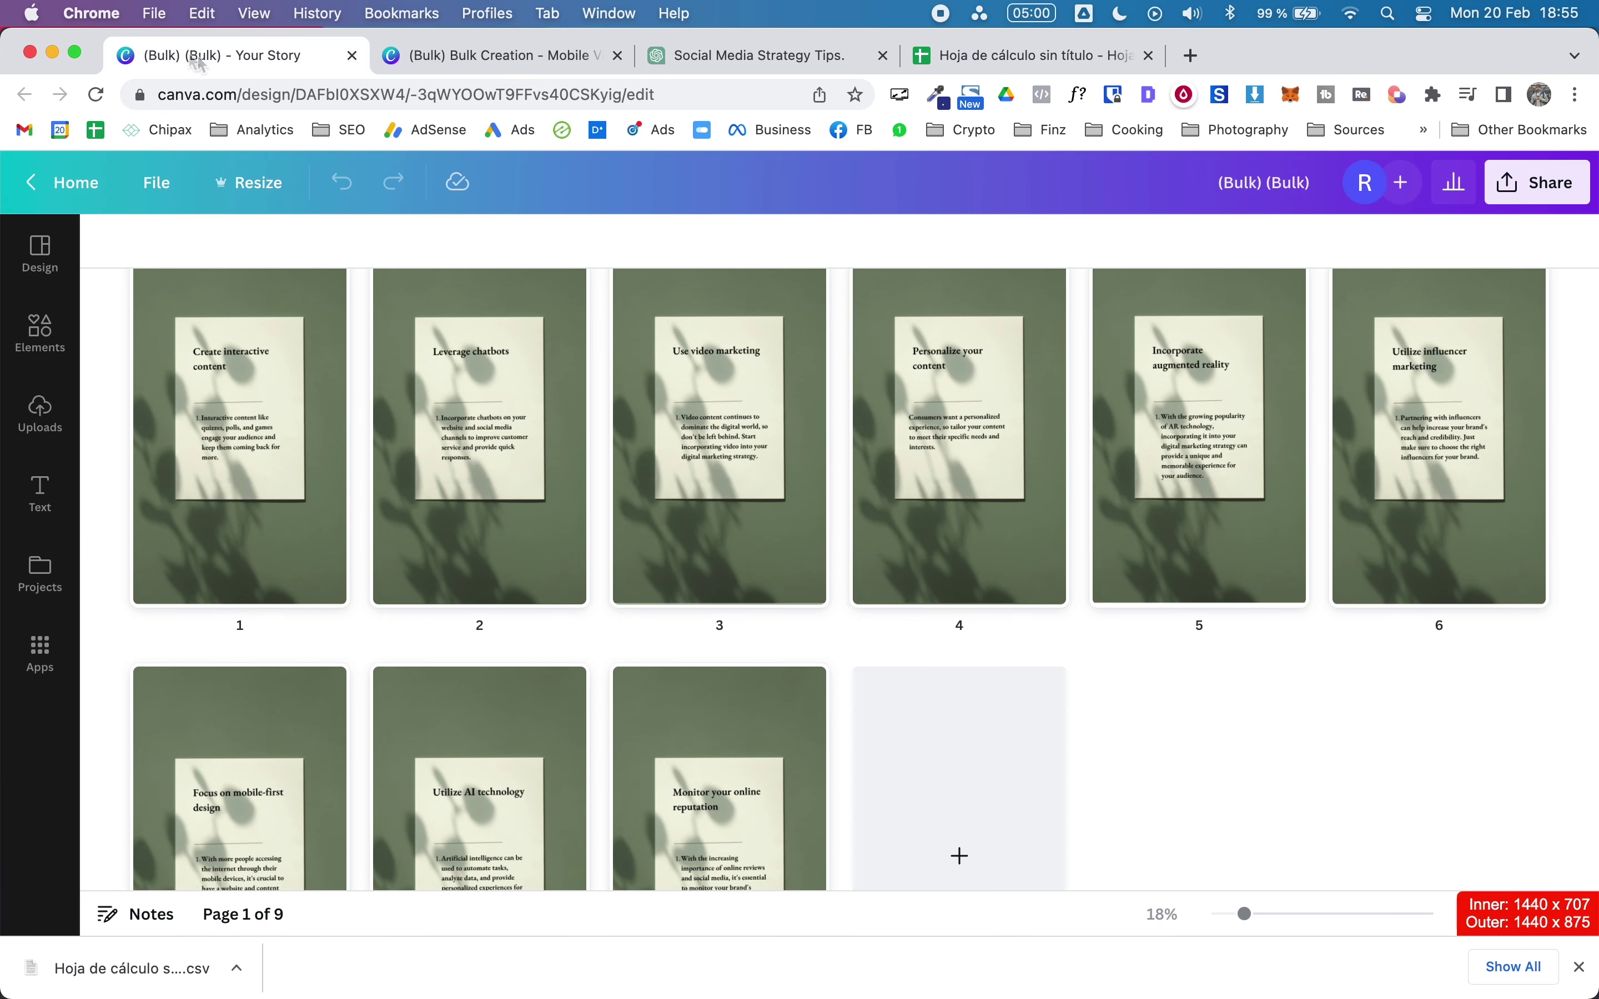
click(66, 184)
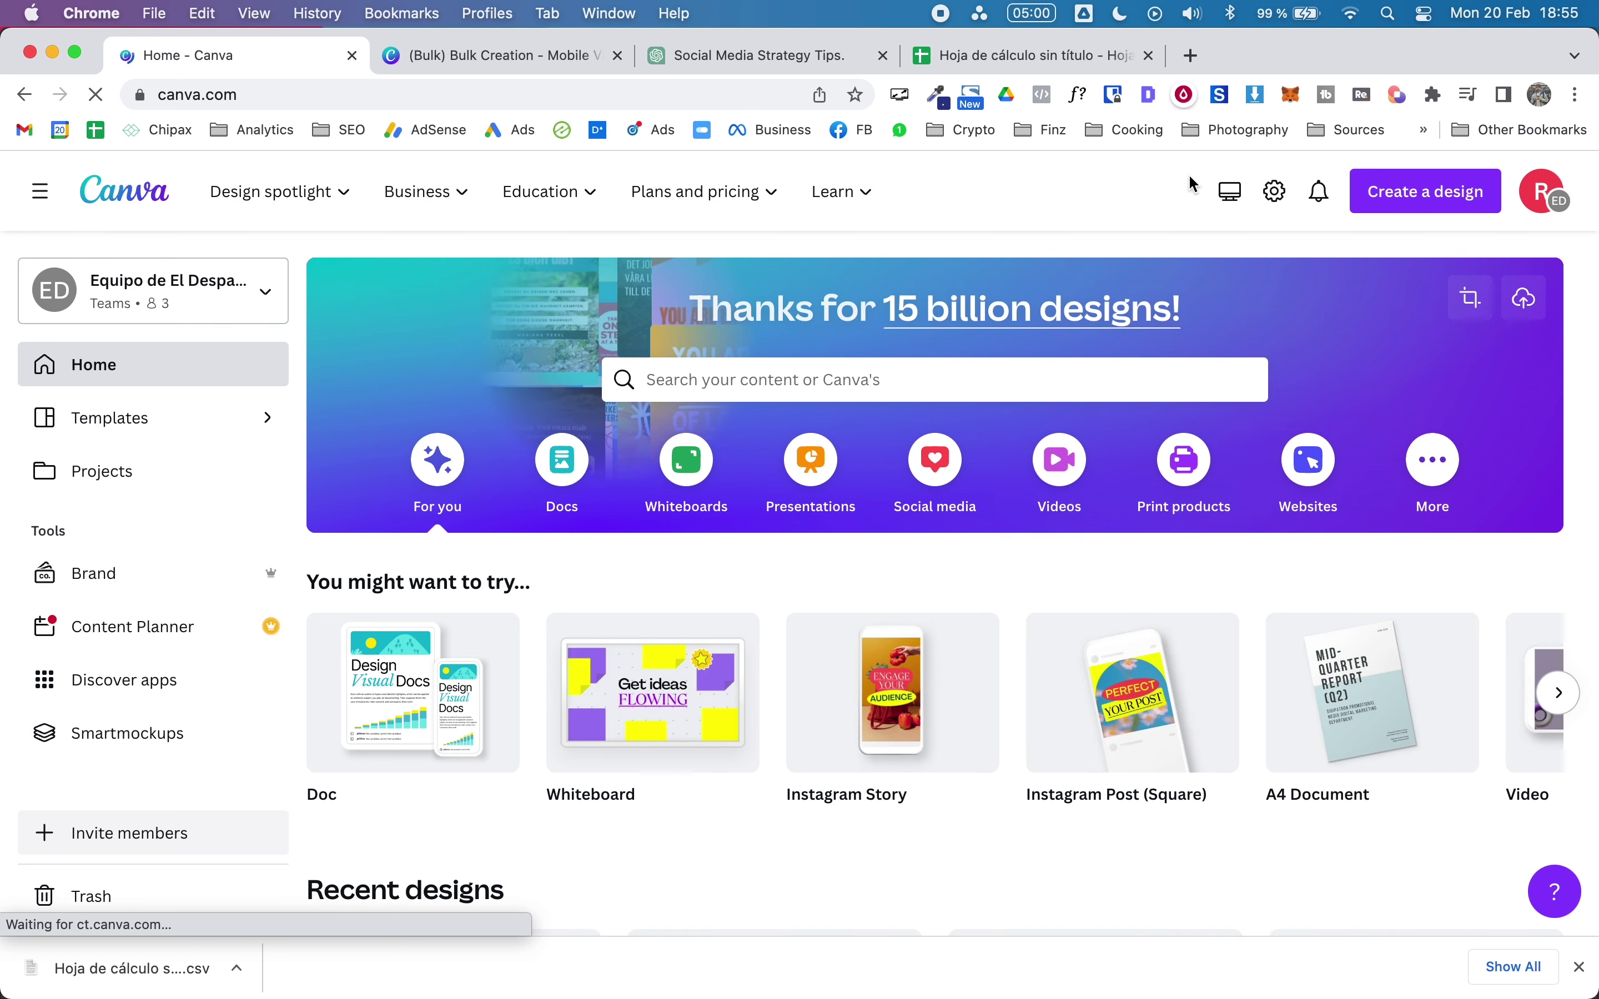
mouse_move(952, 732)
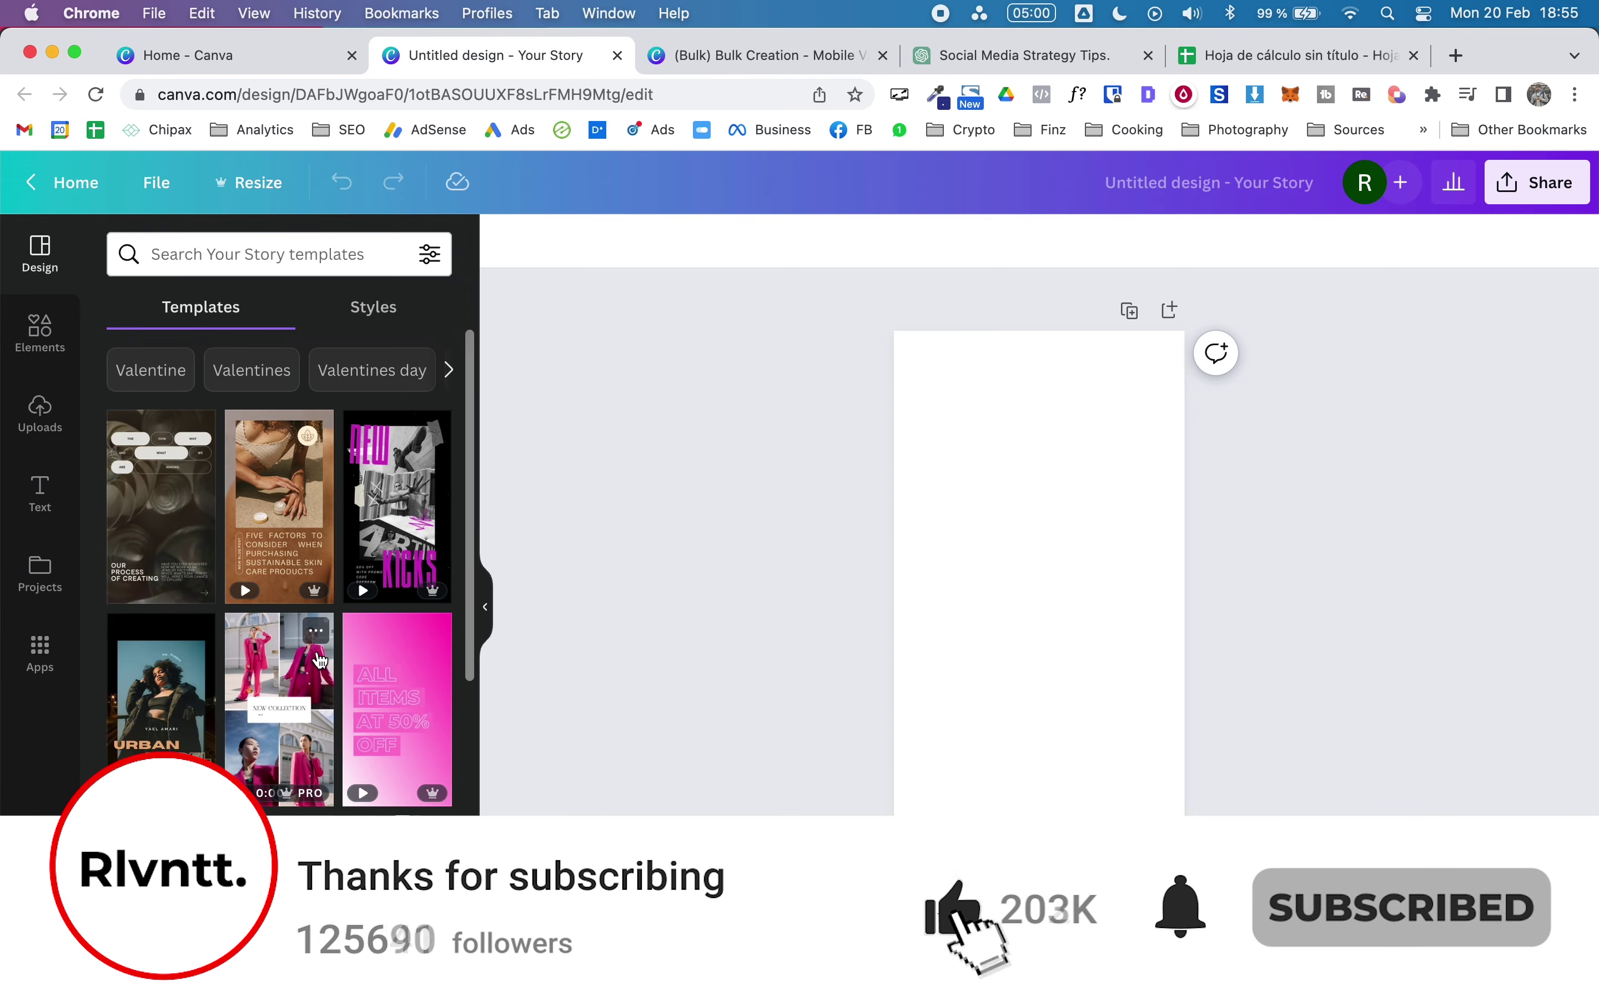
scroll(319, 659, down, 15)
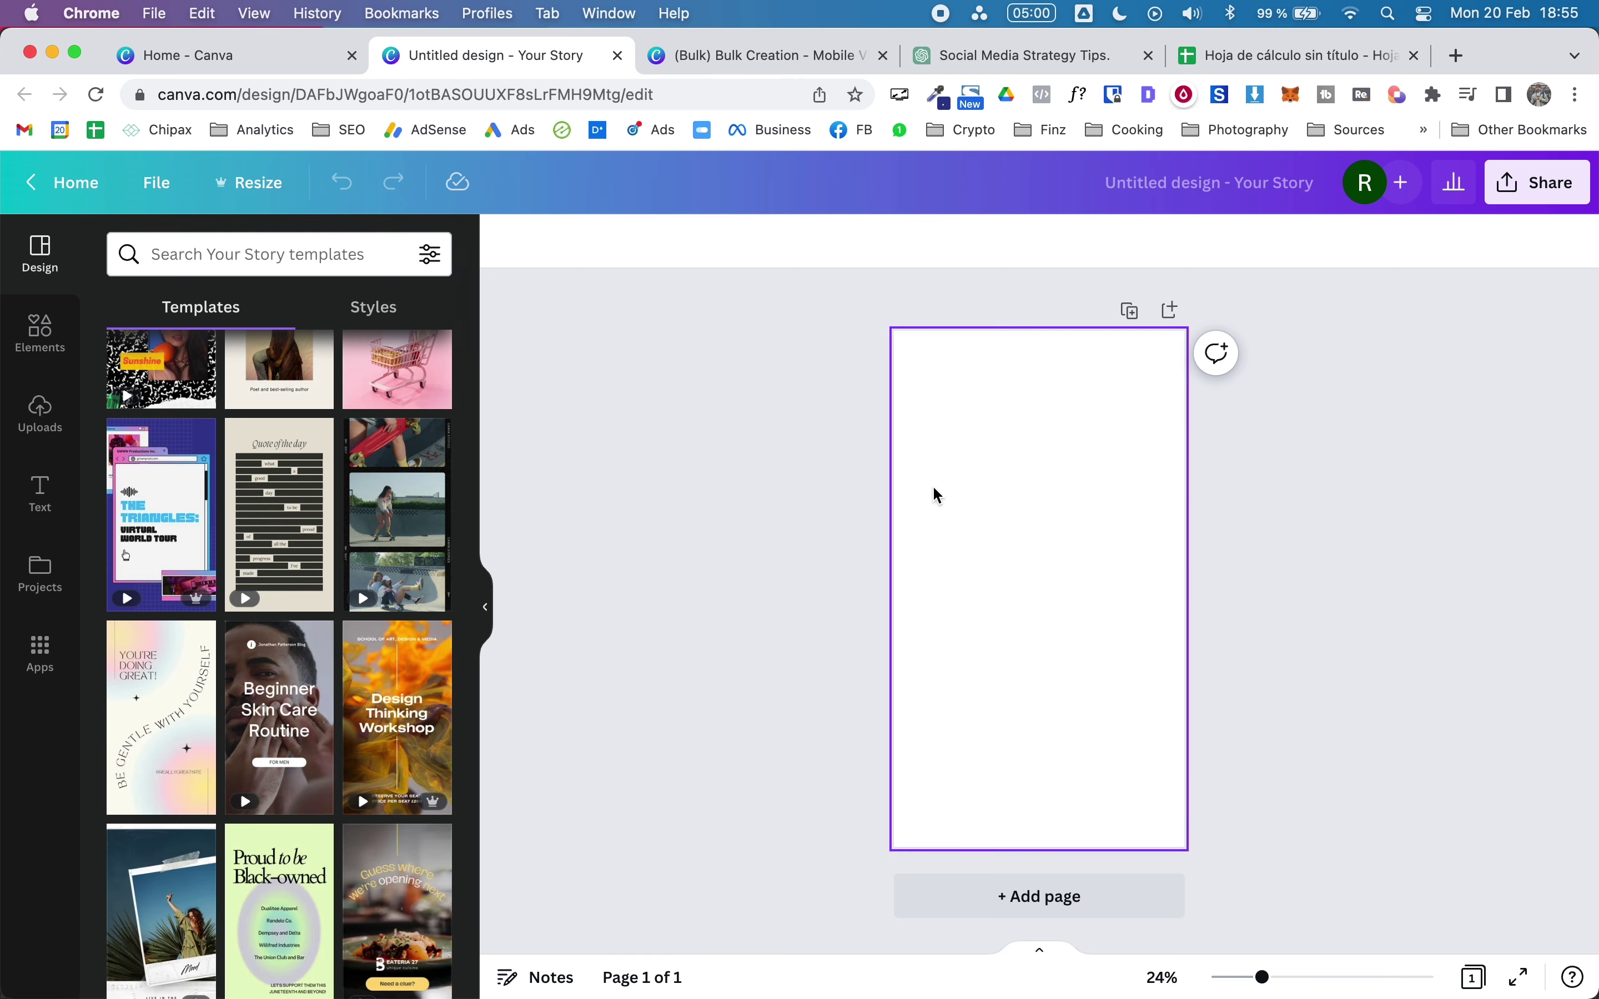
scroll(391, 594, down, 8)
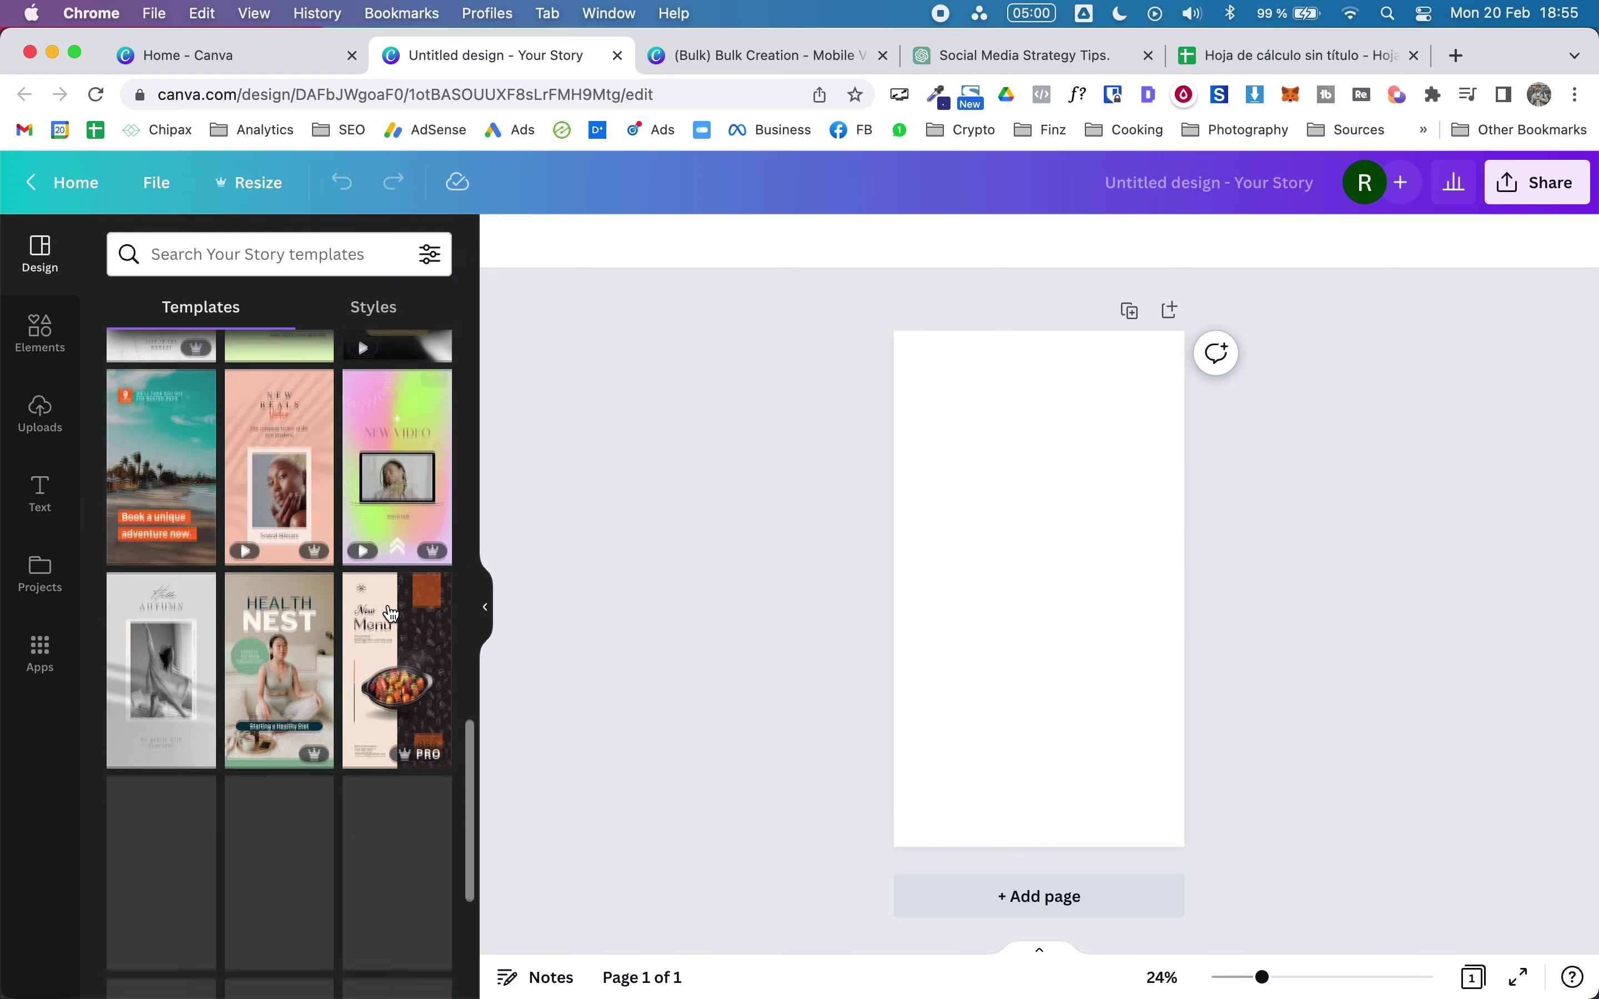
scroll(391, 614, down, 10)
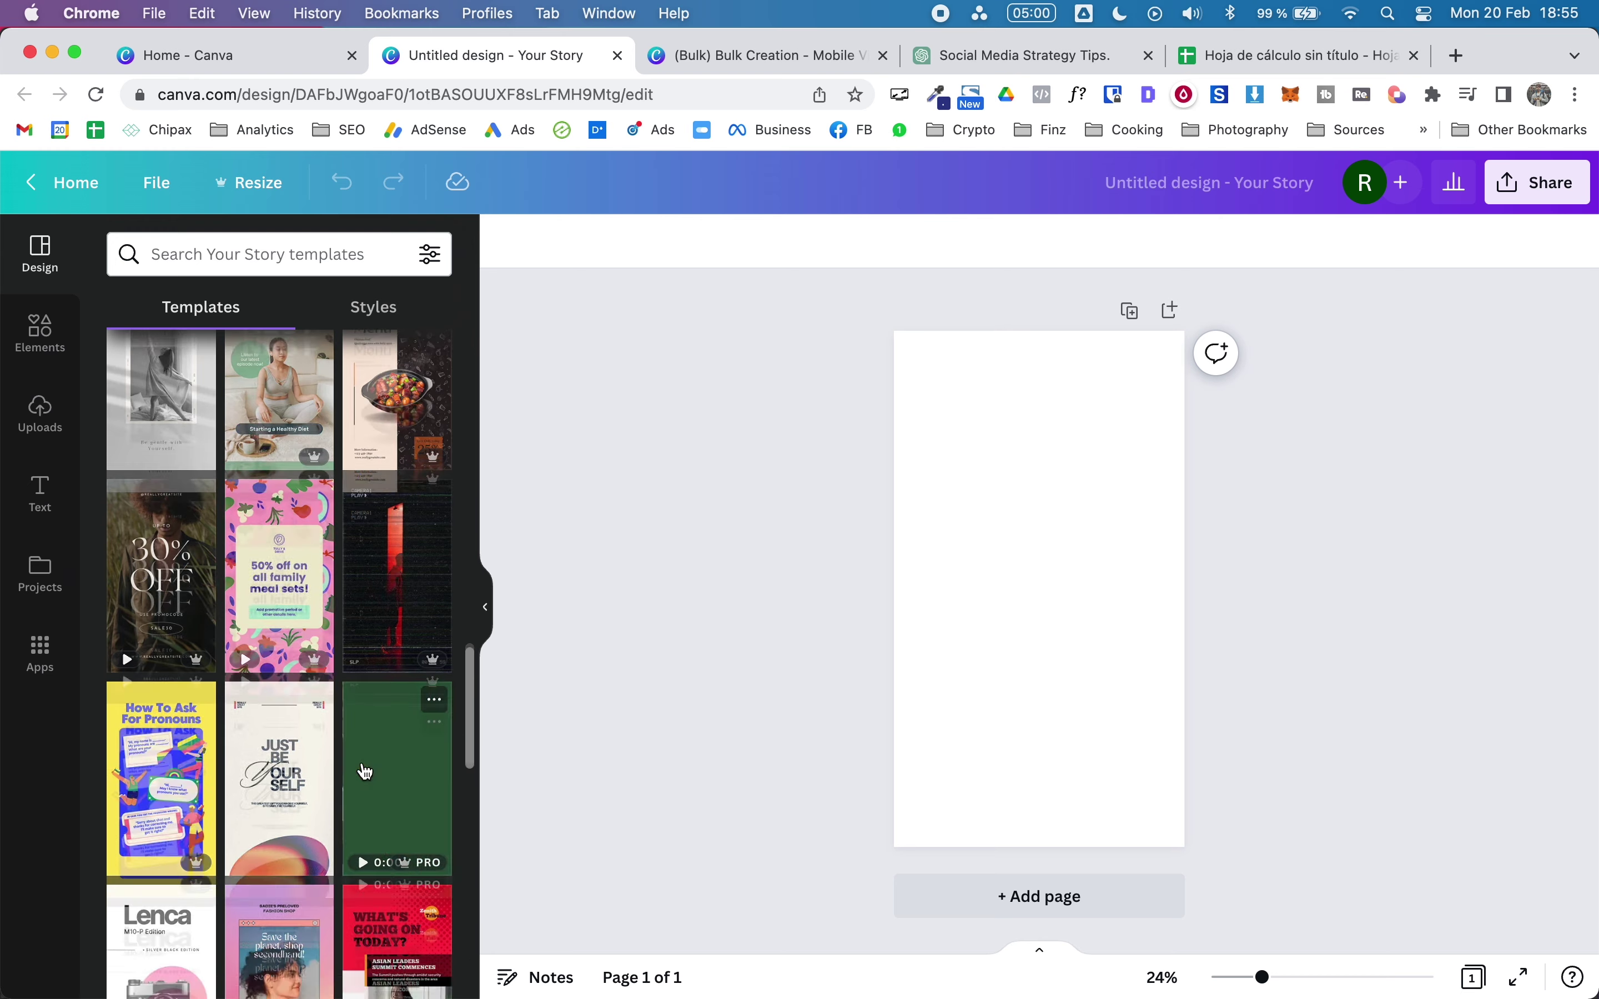
Step: Search the templates for 'marketing' and browse the results
click(247, 259)
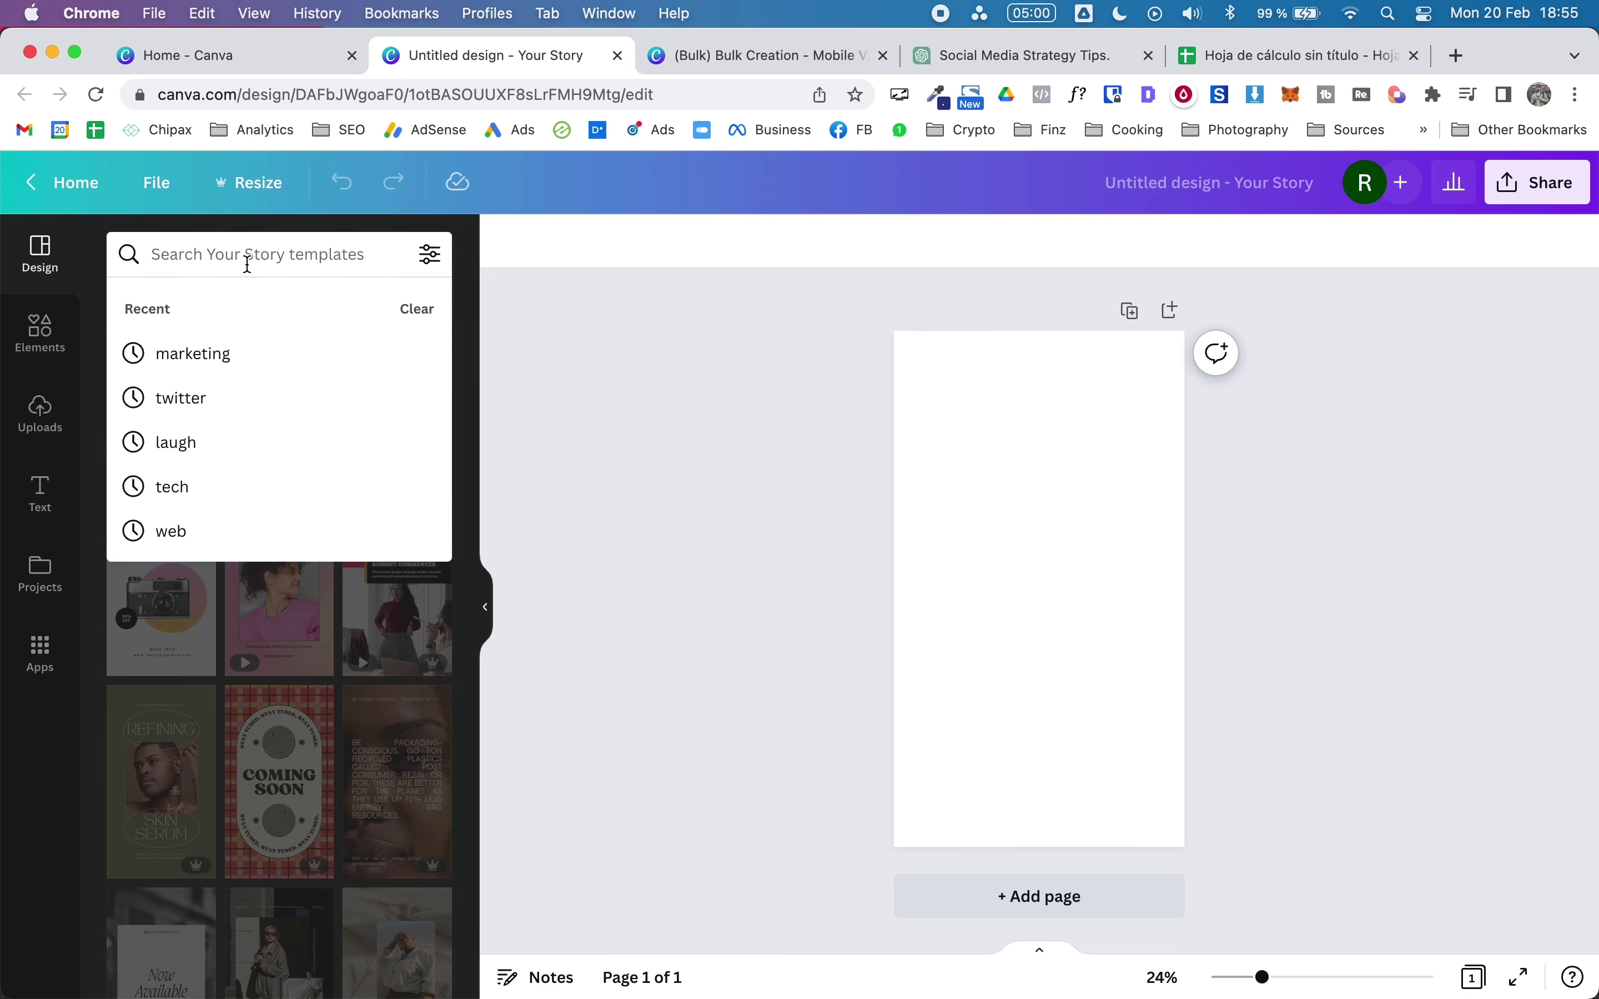
text(marketing)
key(Return)
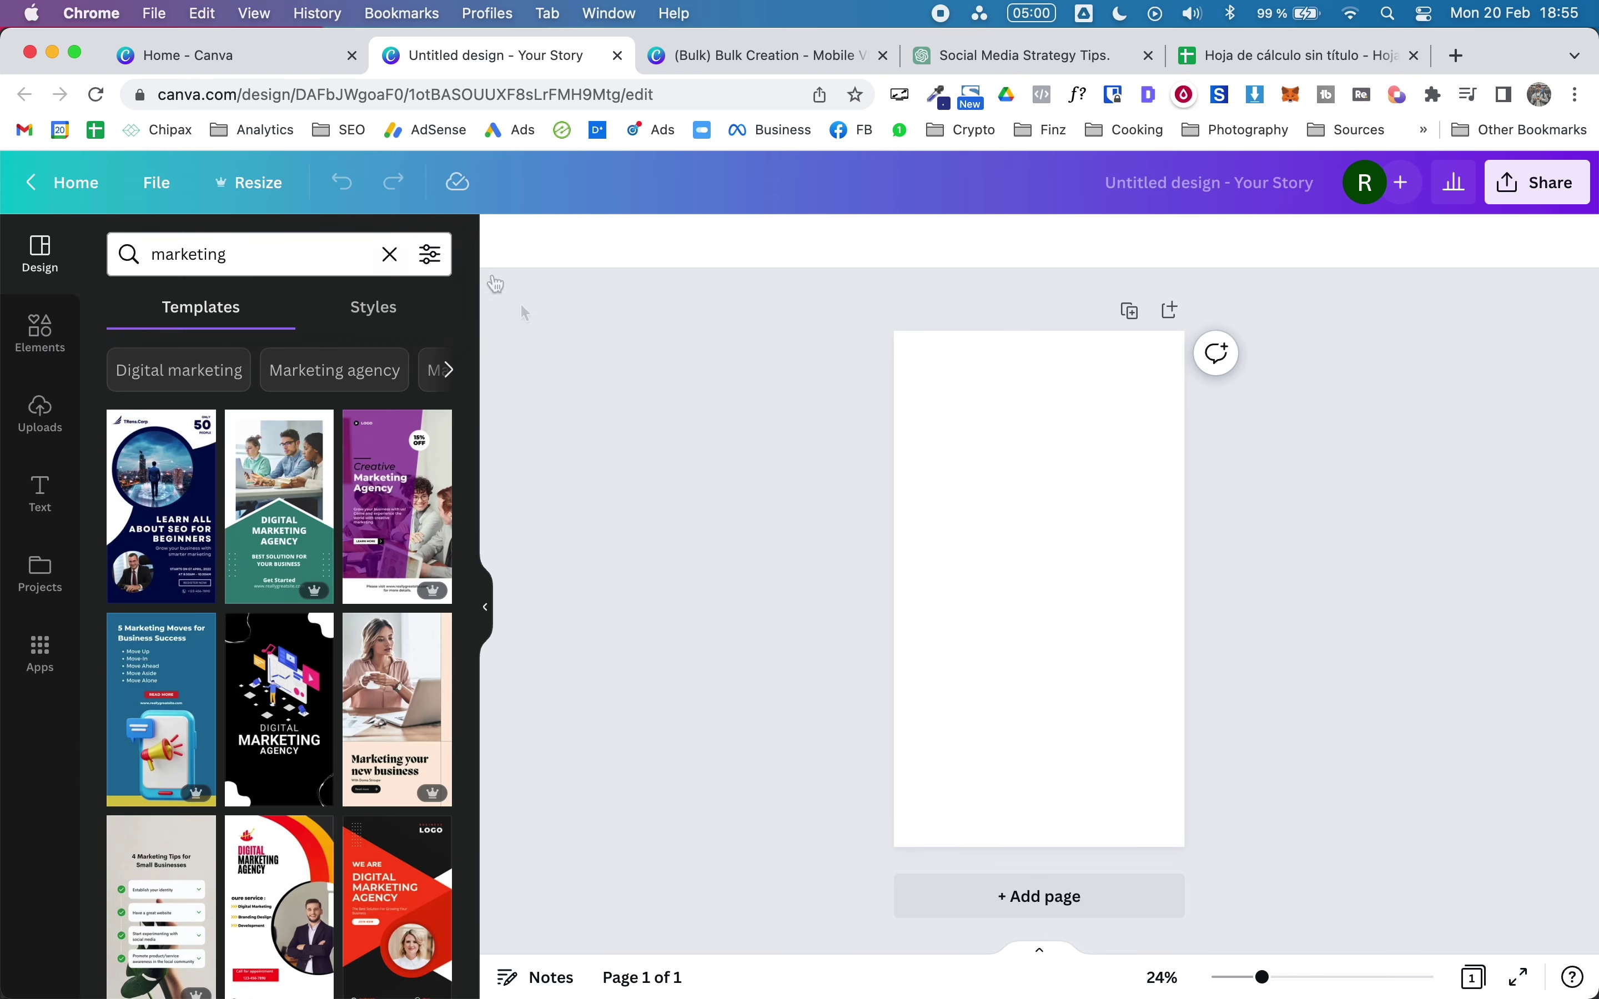
scroll(226, 485, down, 20)
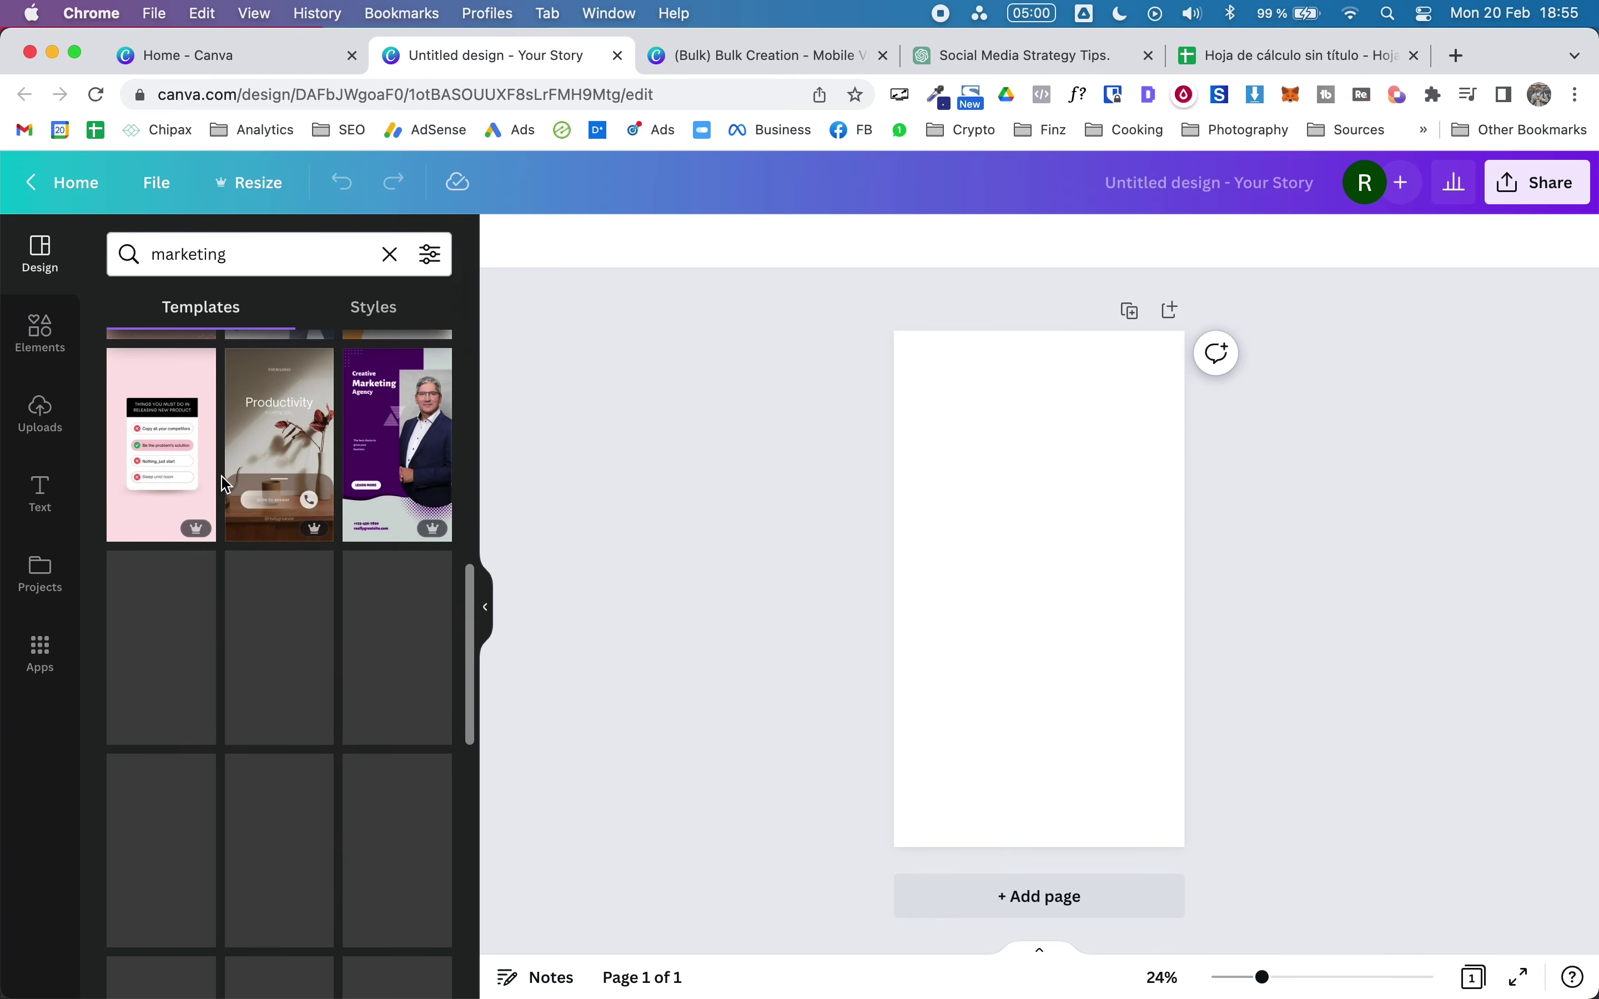
scroll(226, 484, down, 10)
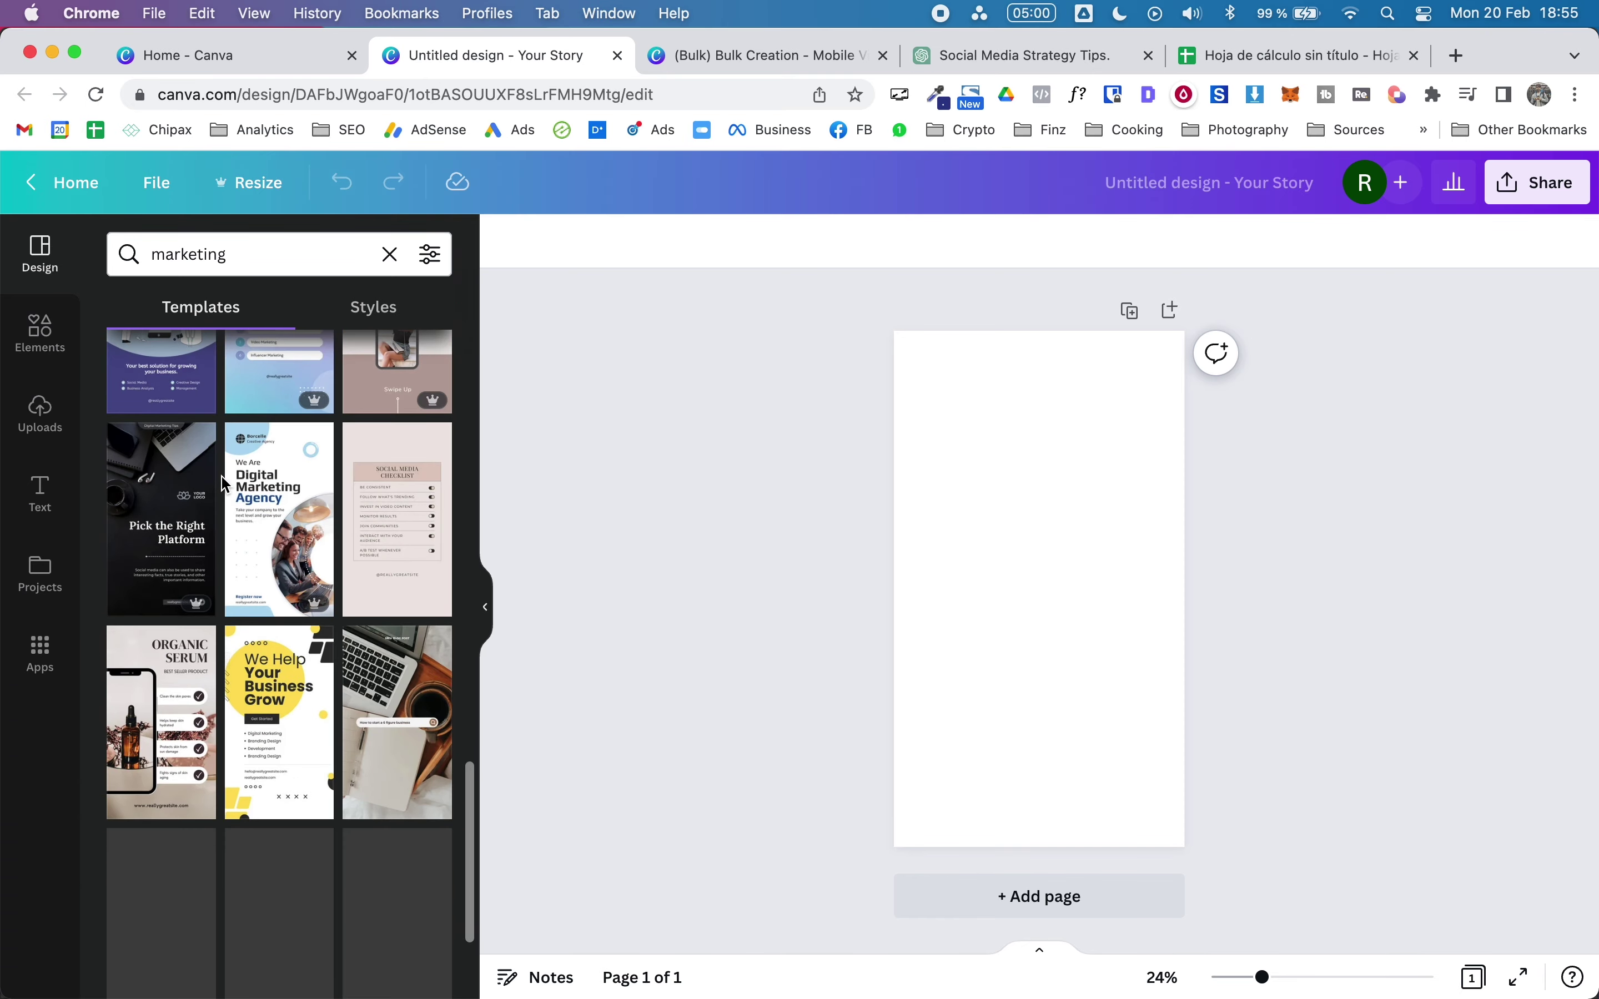
scroll(226, 485, down, 10)
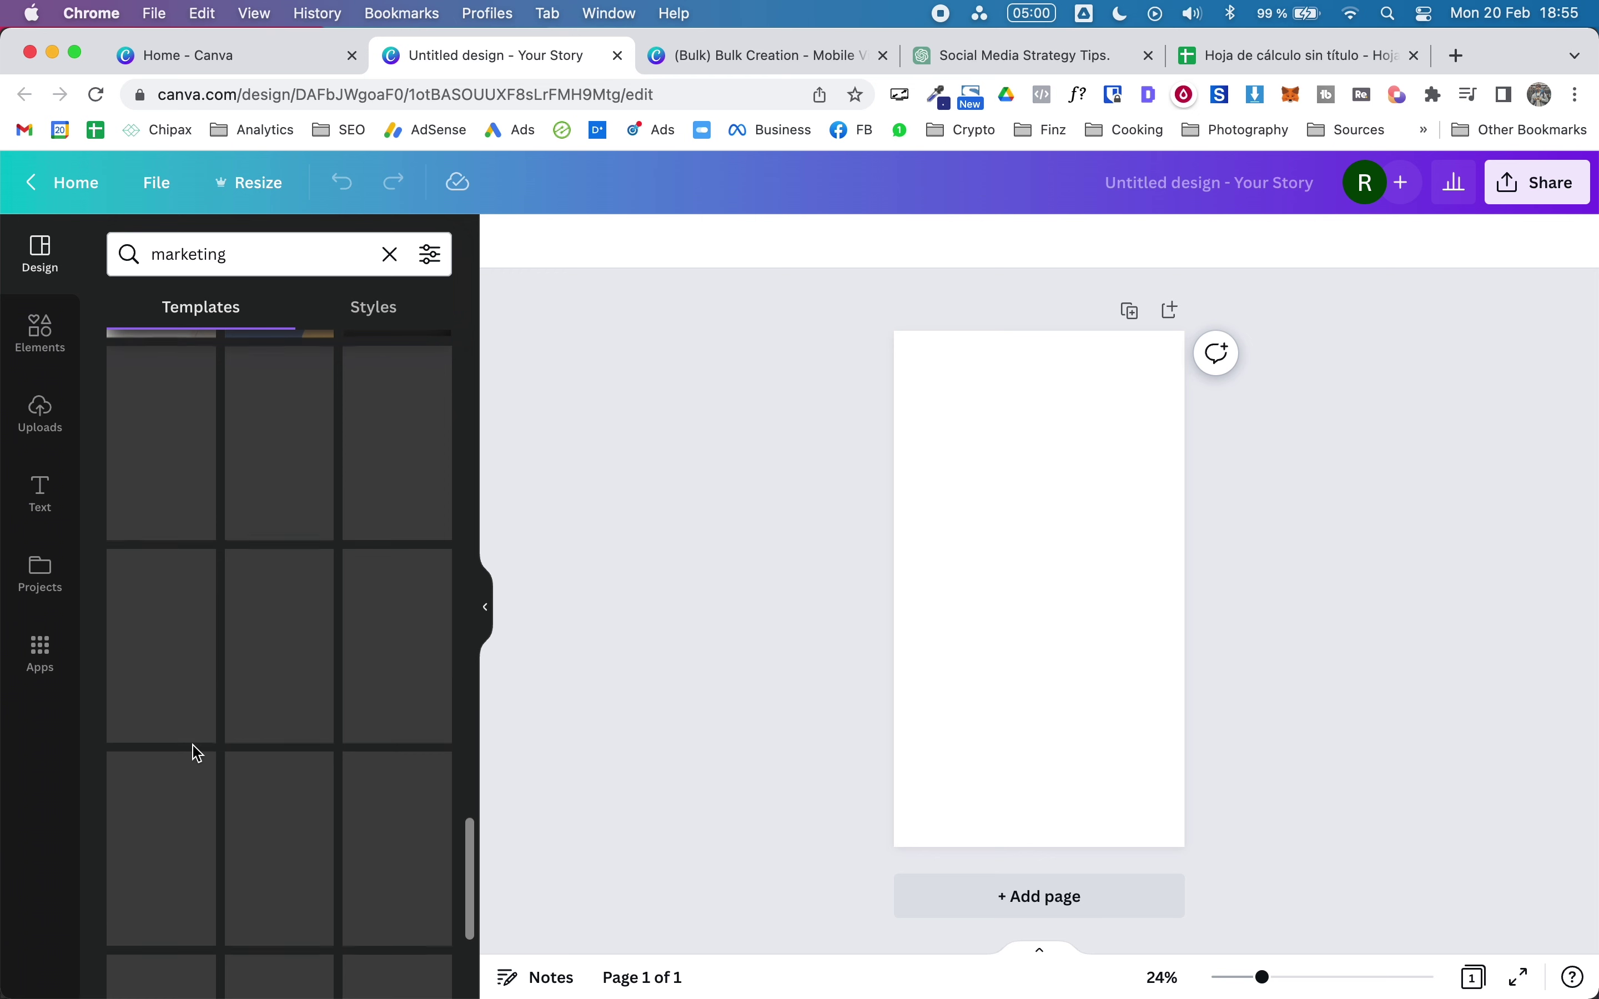
Step: Apply the Choose graphic elements template and delete the INQUIRE HERE button and its ellipse
click(157, 645)
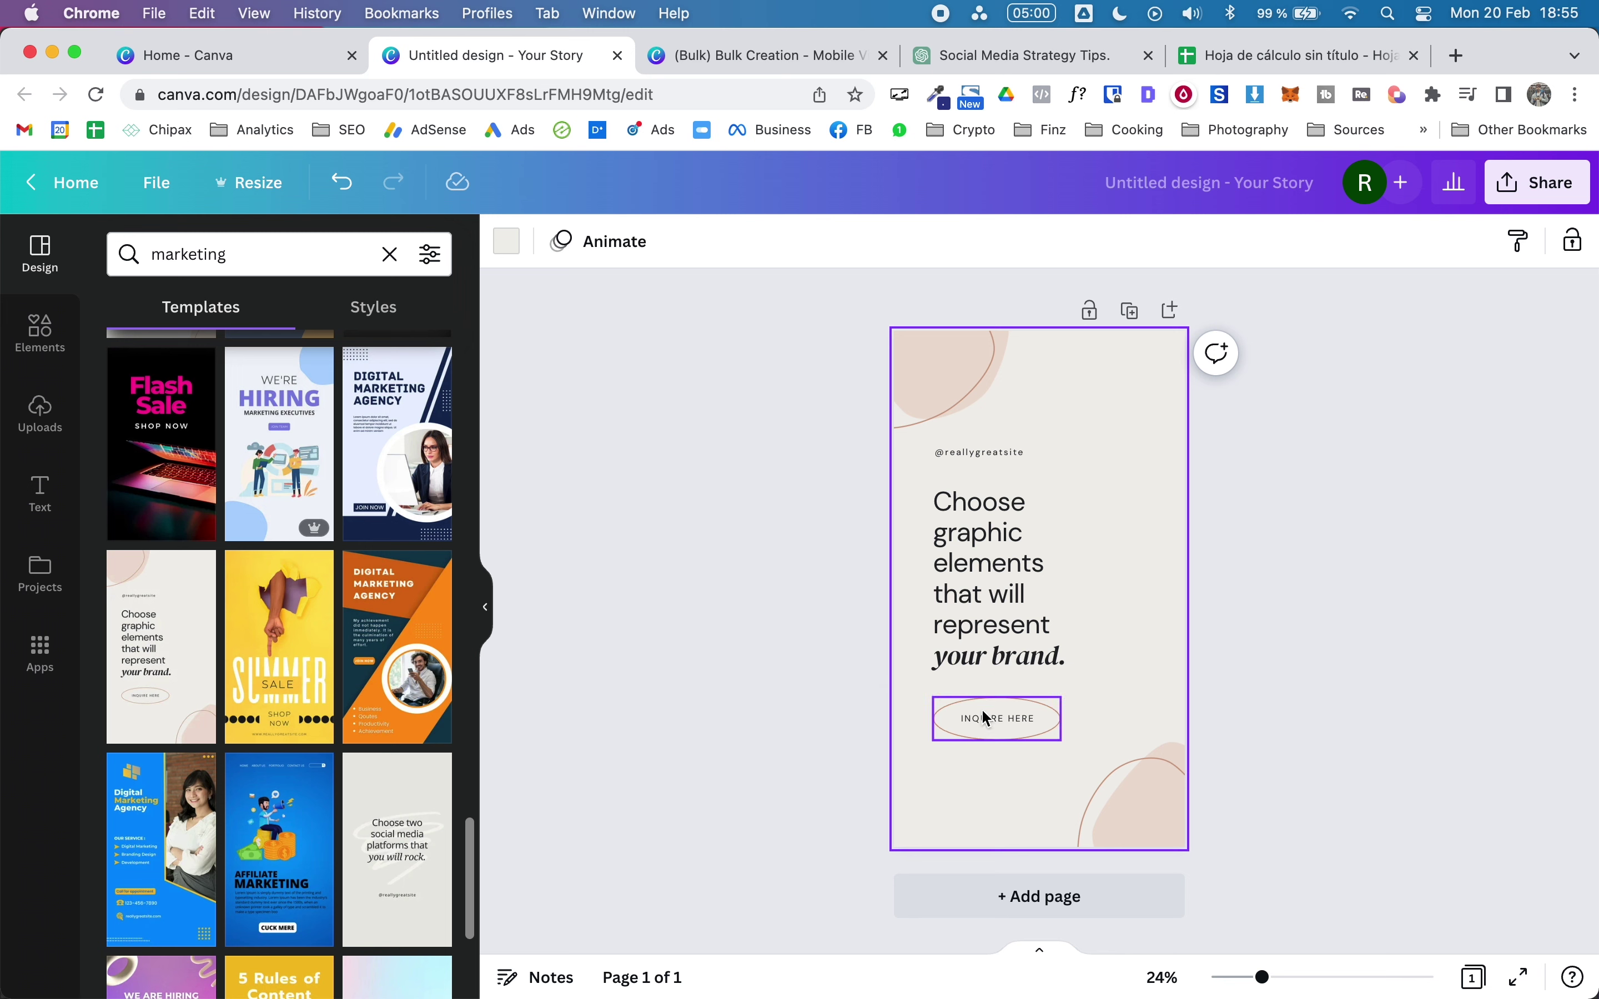
click(1273, 50)
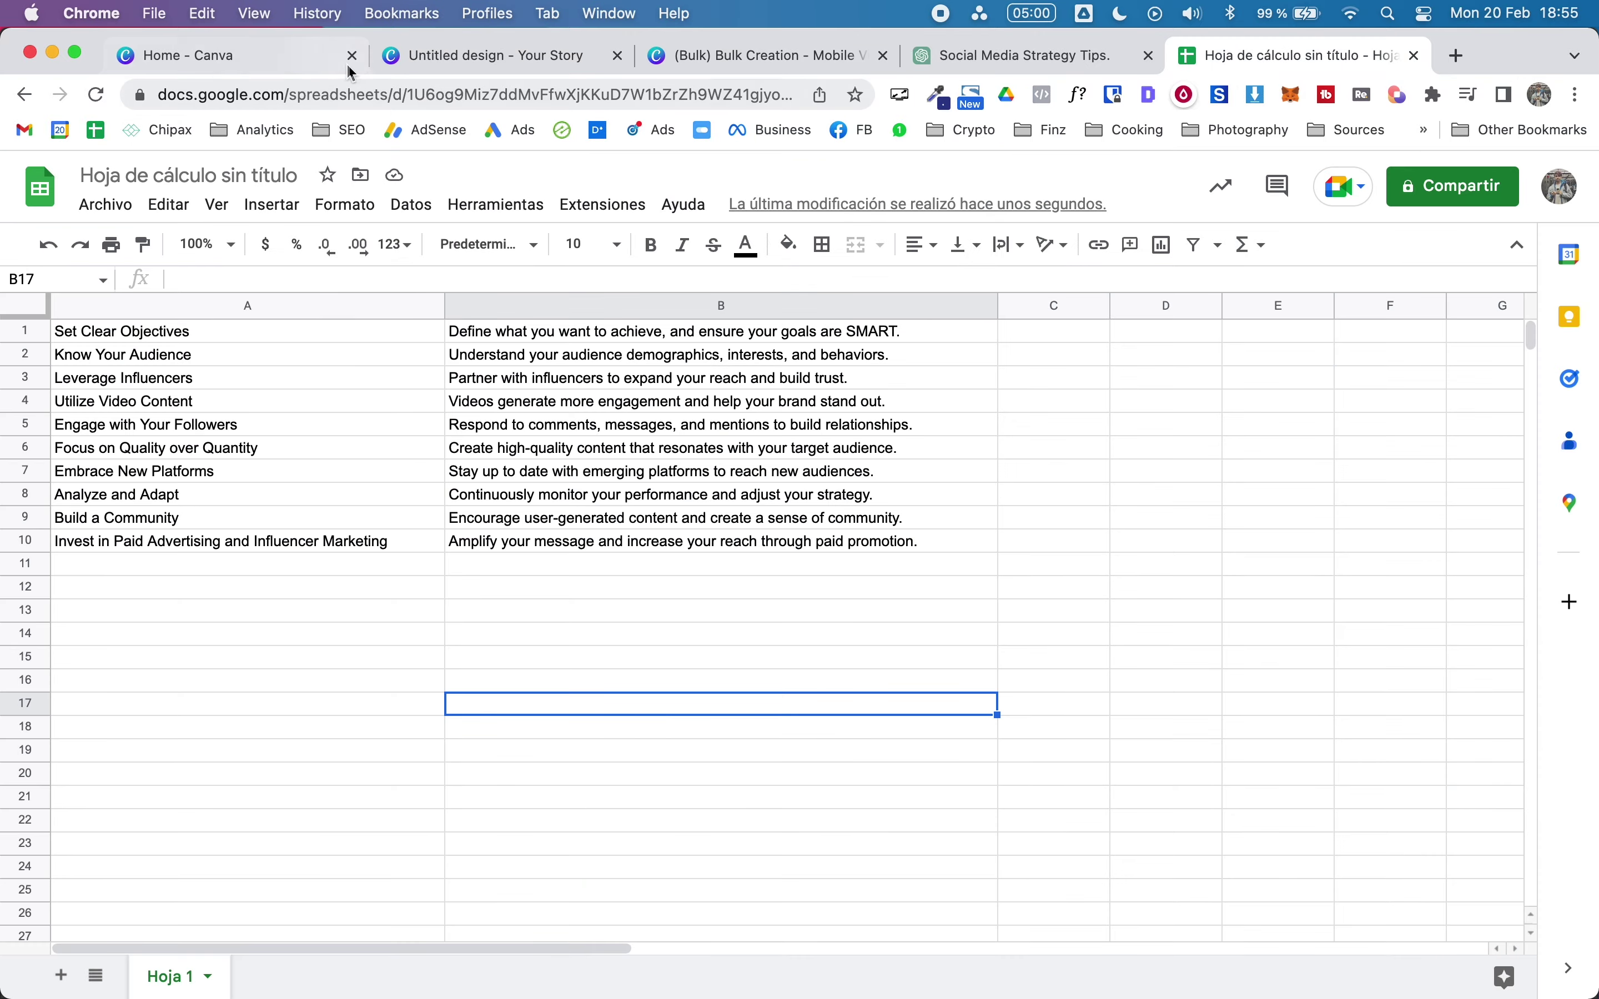
click(387, 58)
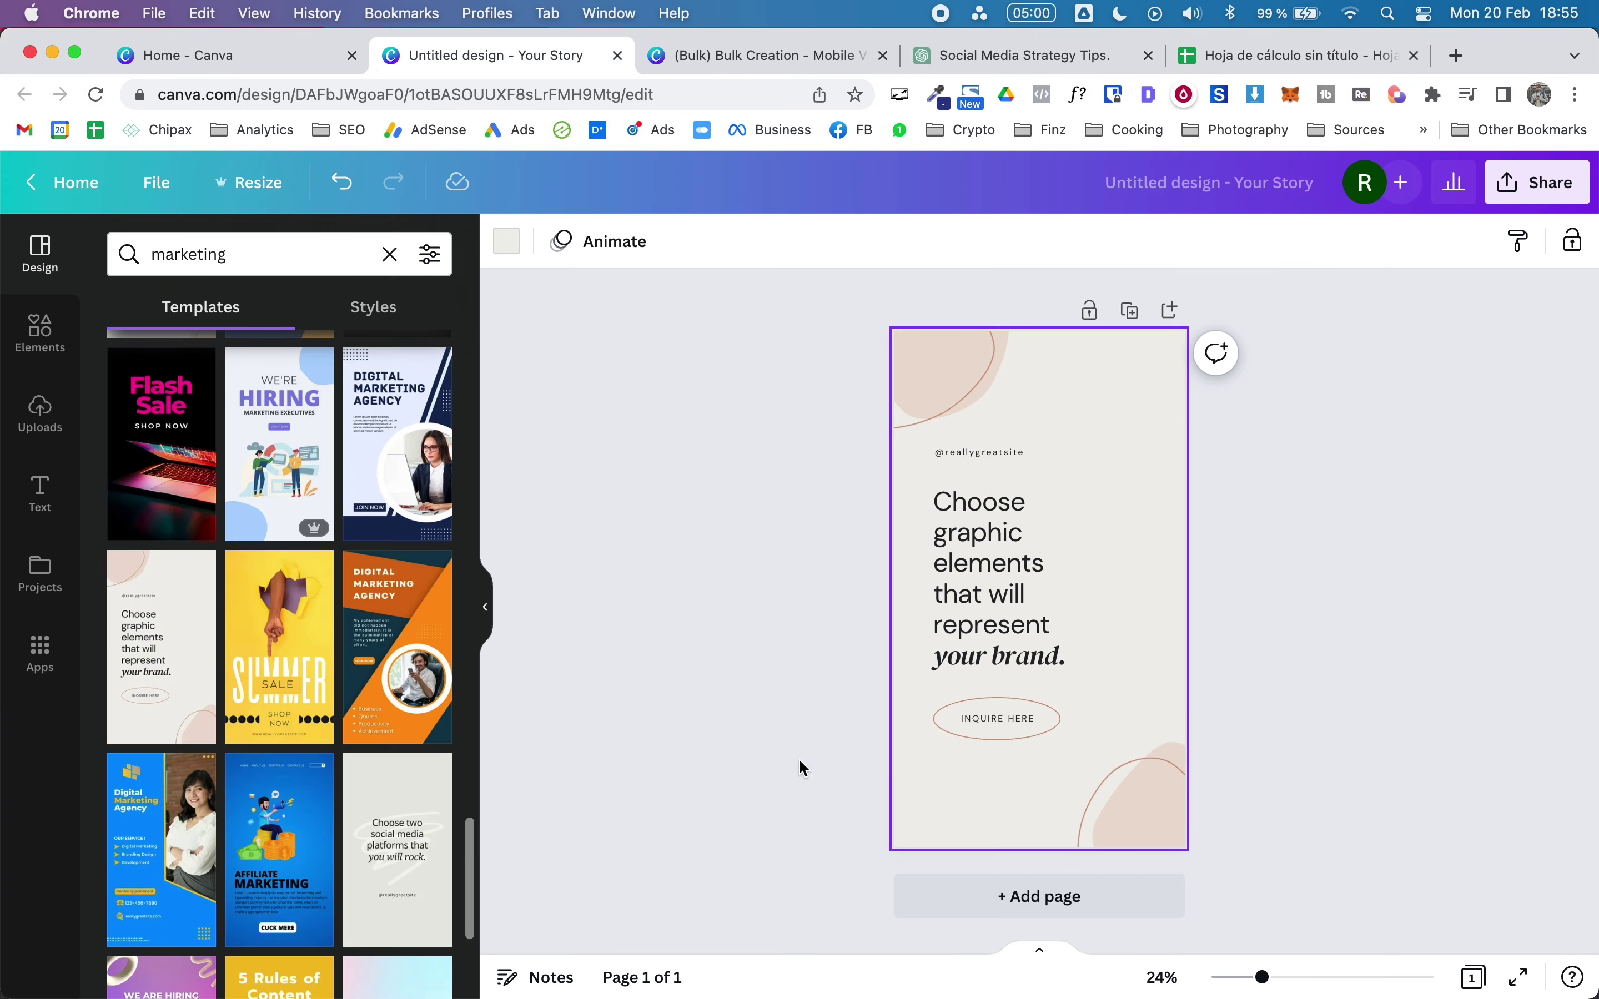
click(991, 718)
key(BackSpace)
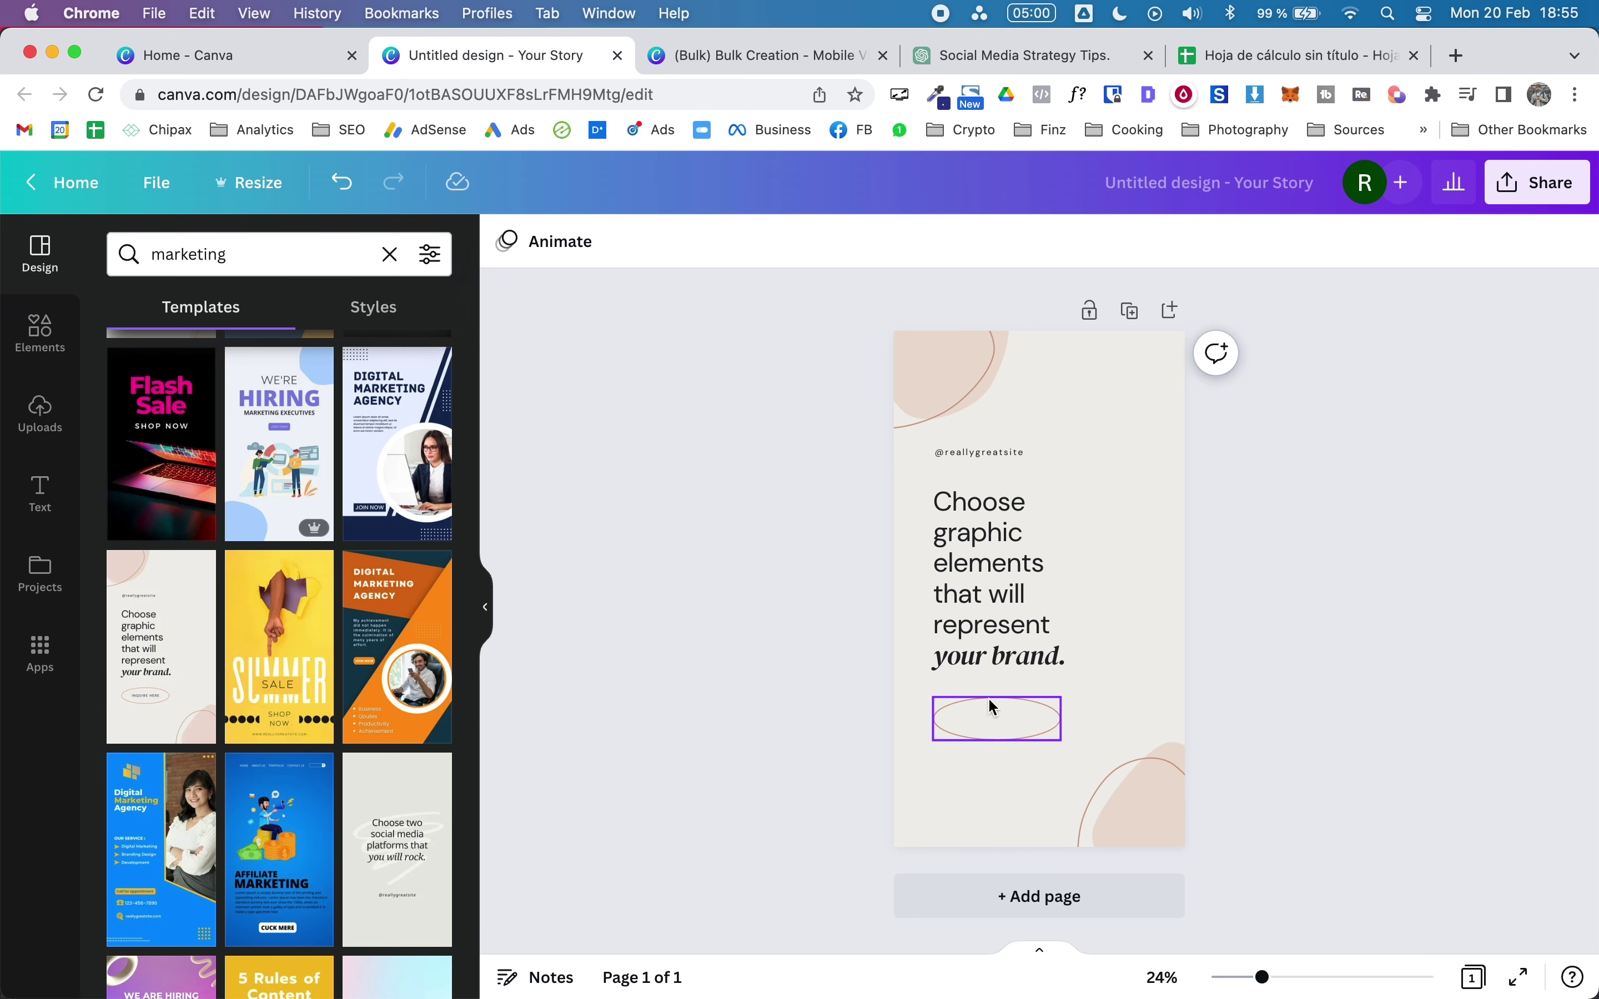
click(990, 700)
key(BackSpace)
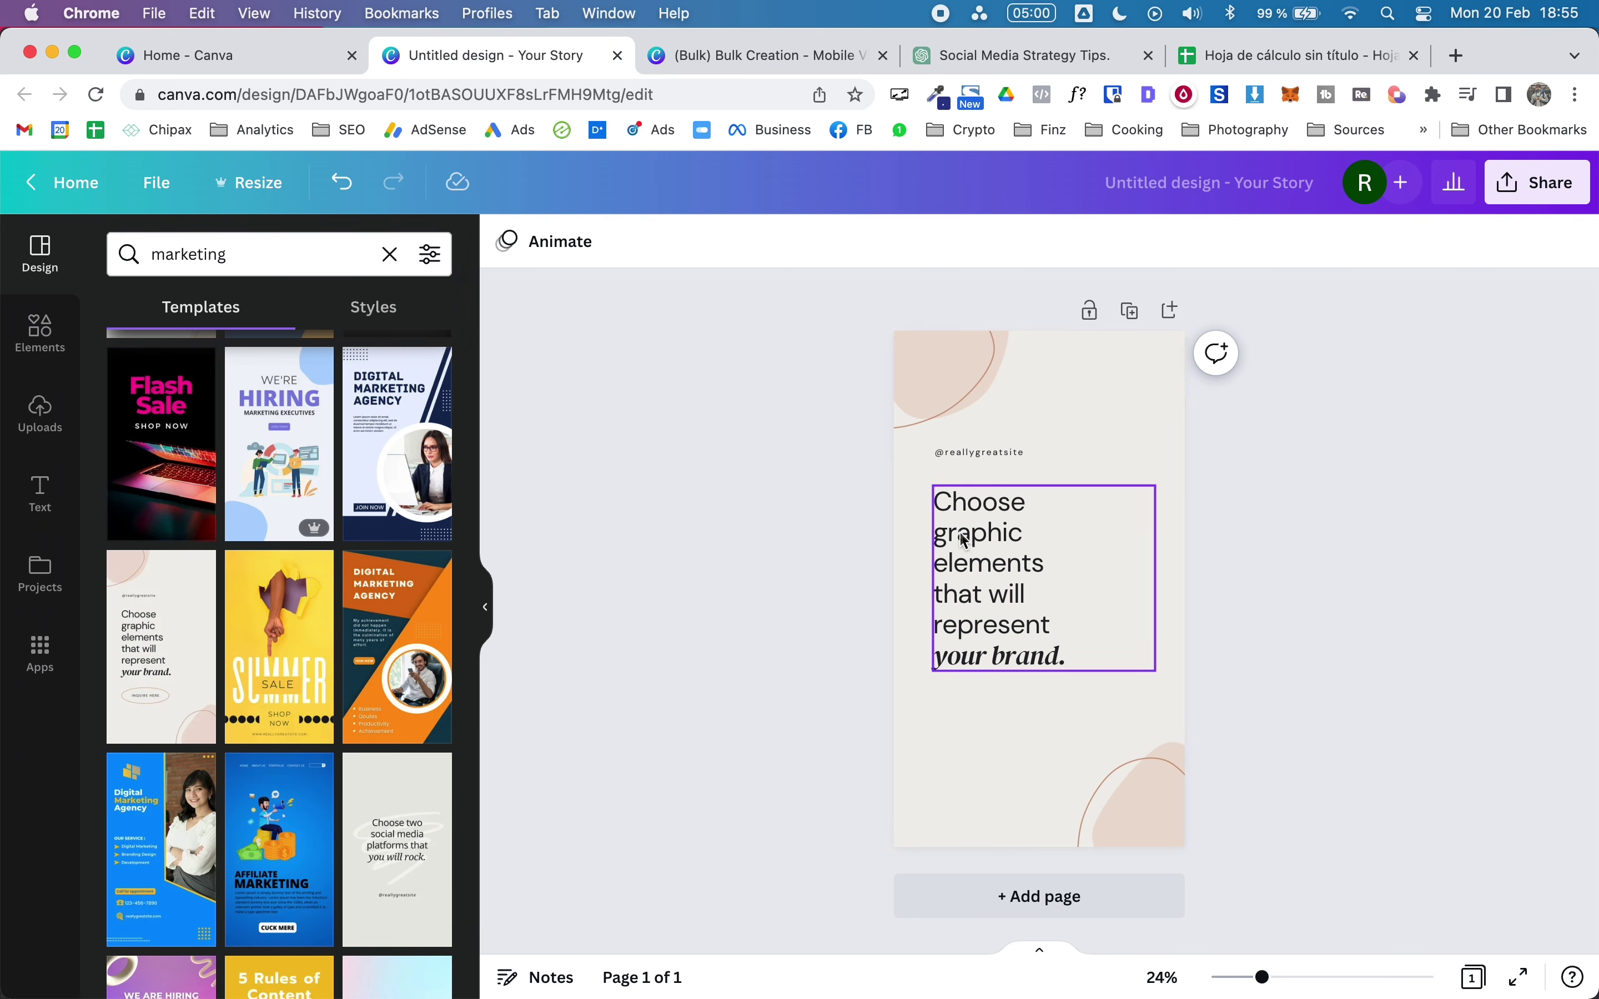
Step: Move the headline group further down the page
click(969, 452)
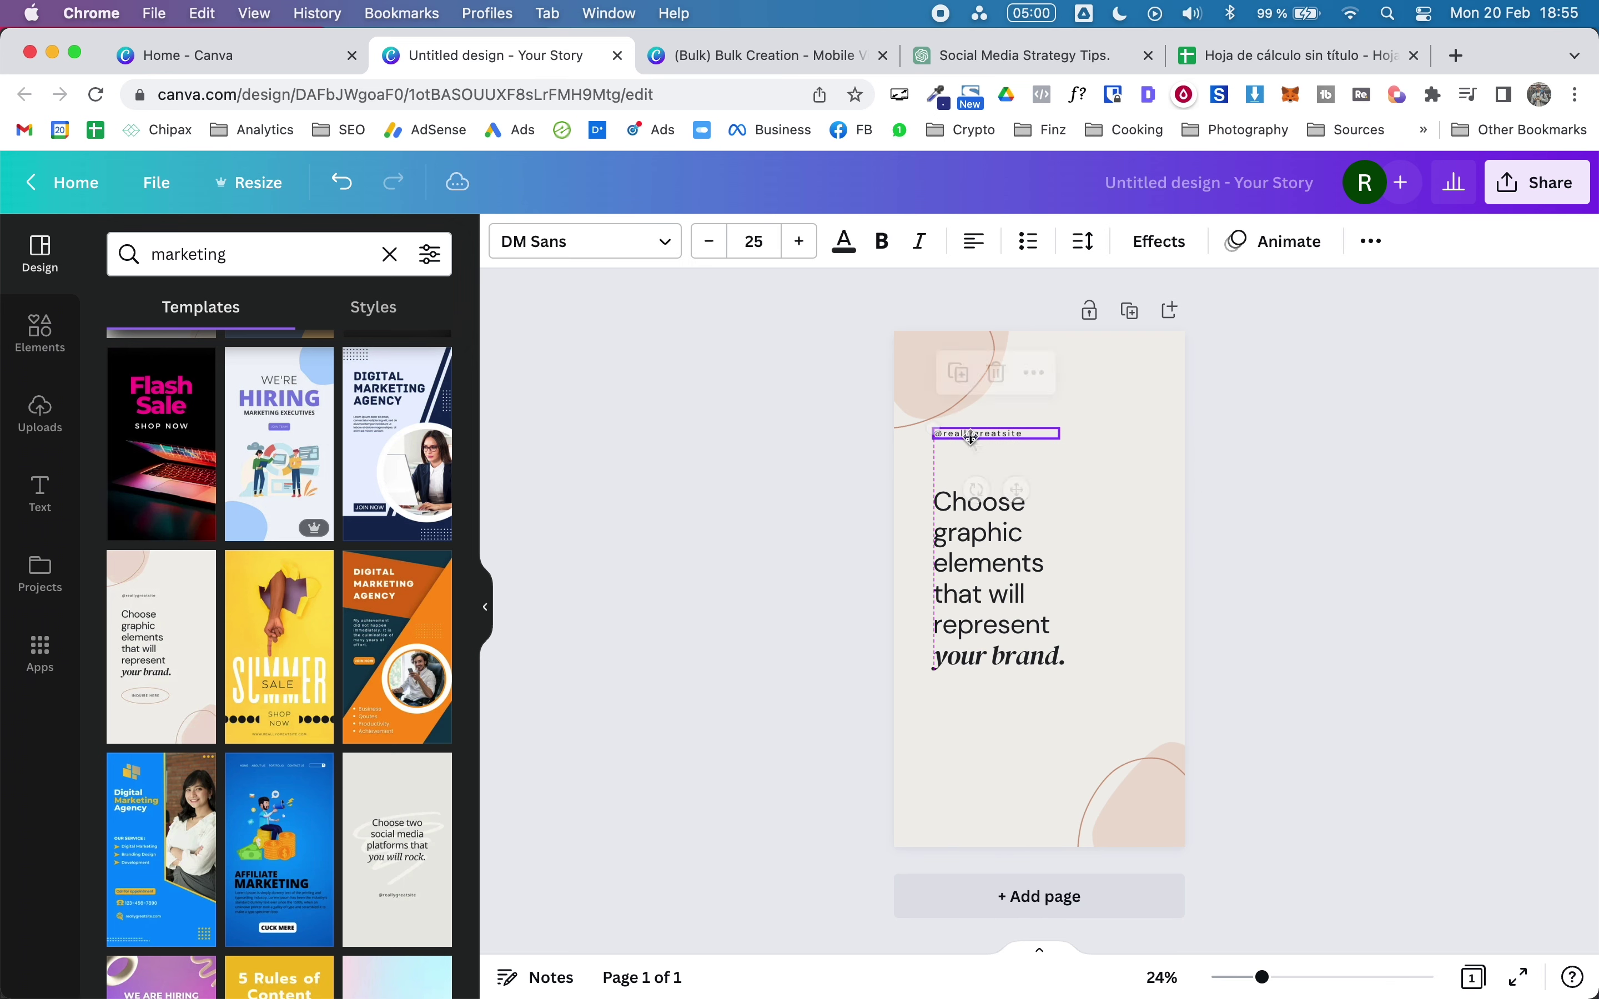
click(970, 589)
drag(971, 589, 963, 635)
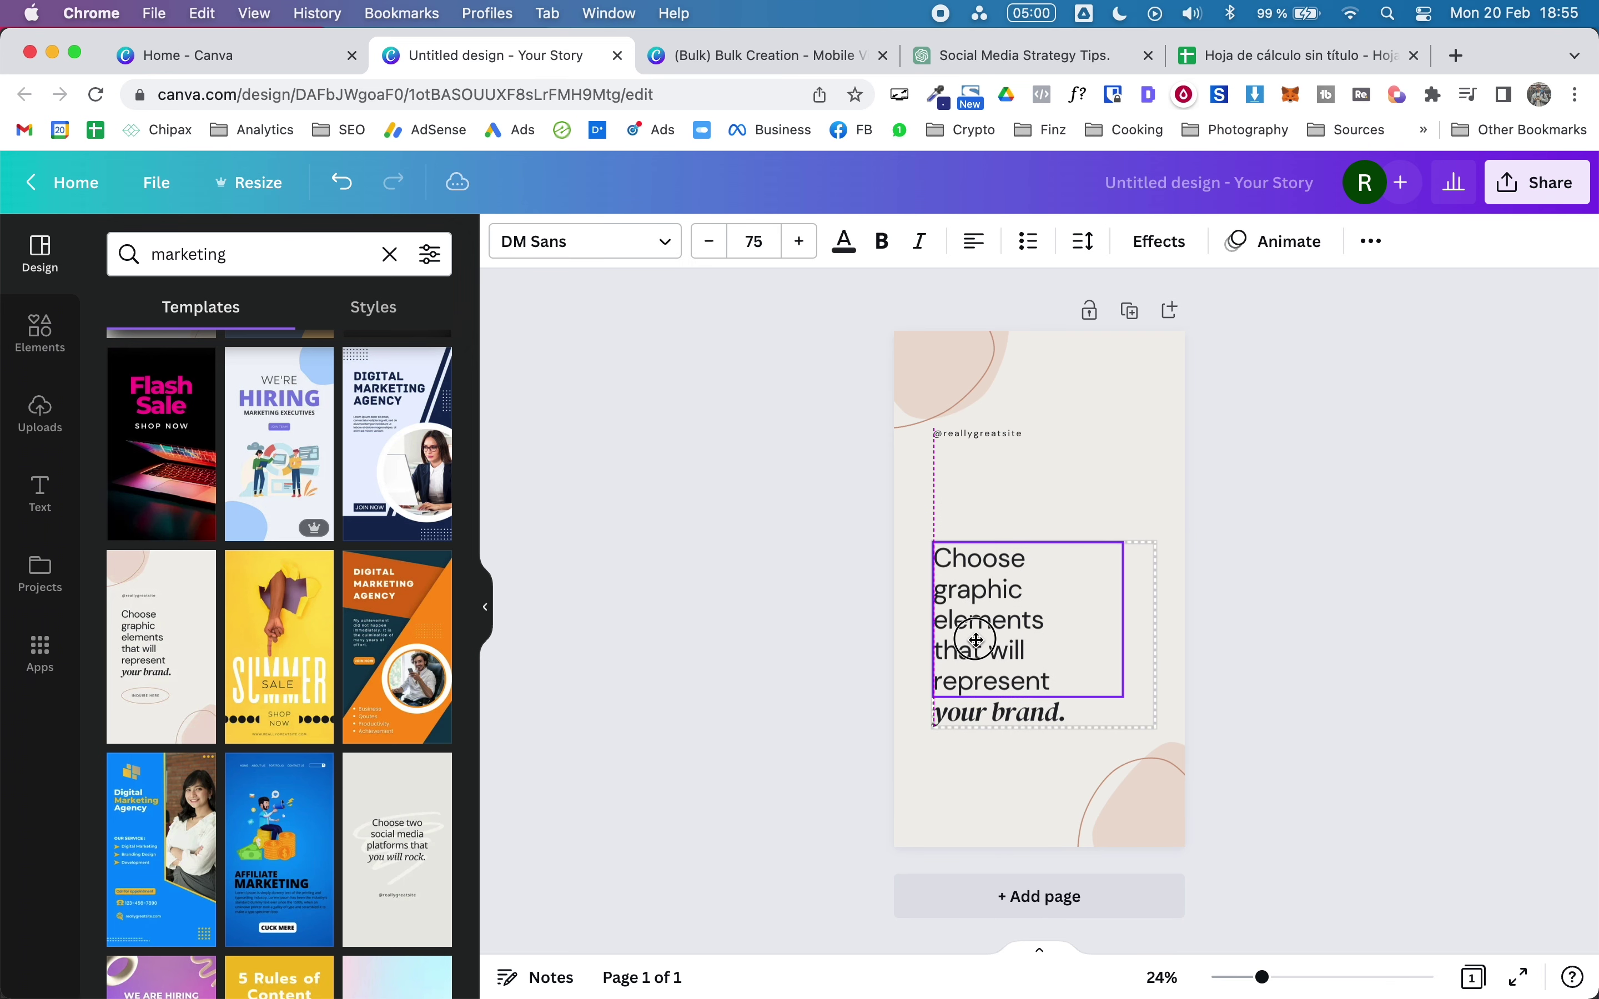
click(995, 719)
key(BackSpace)
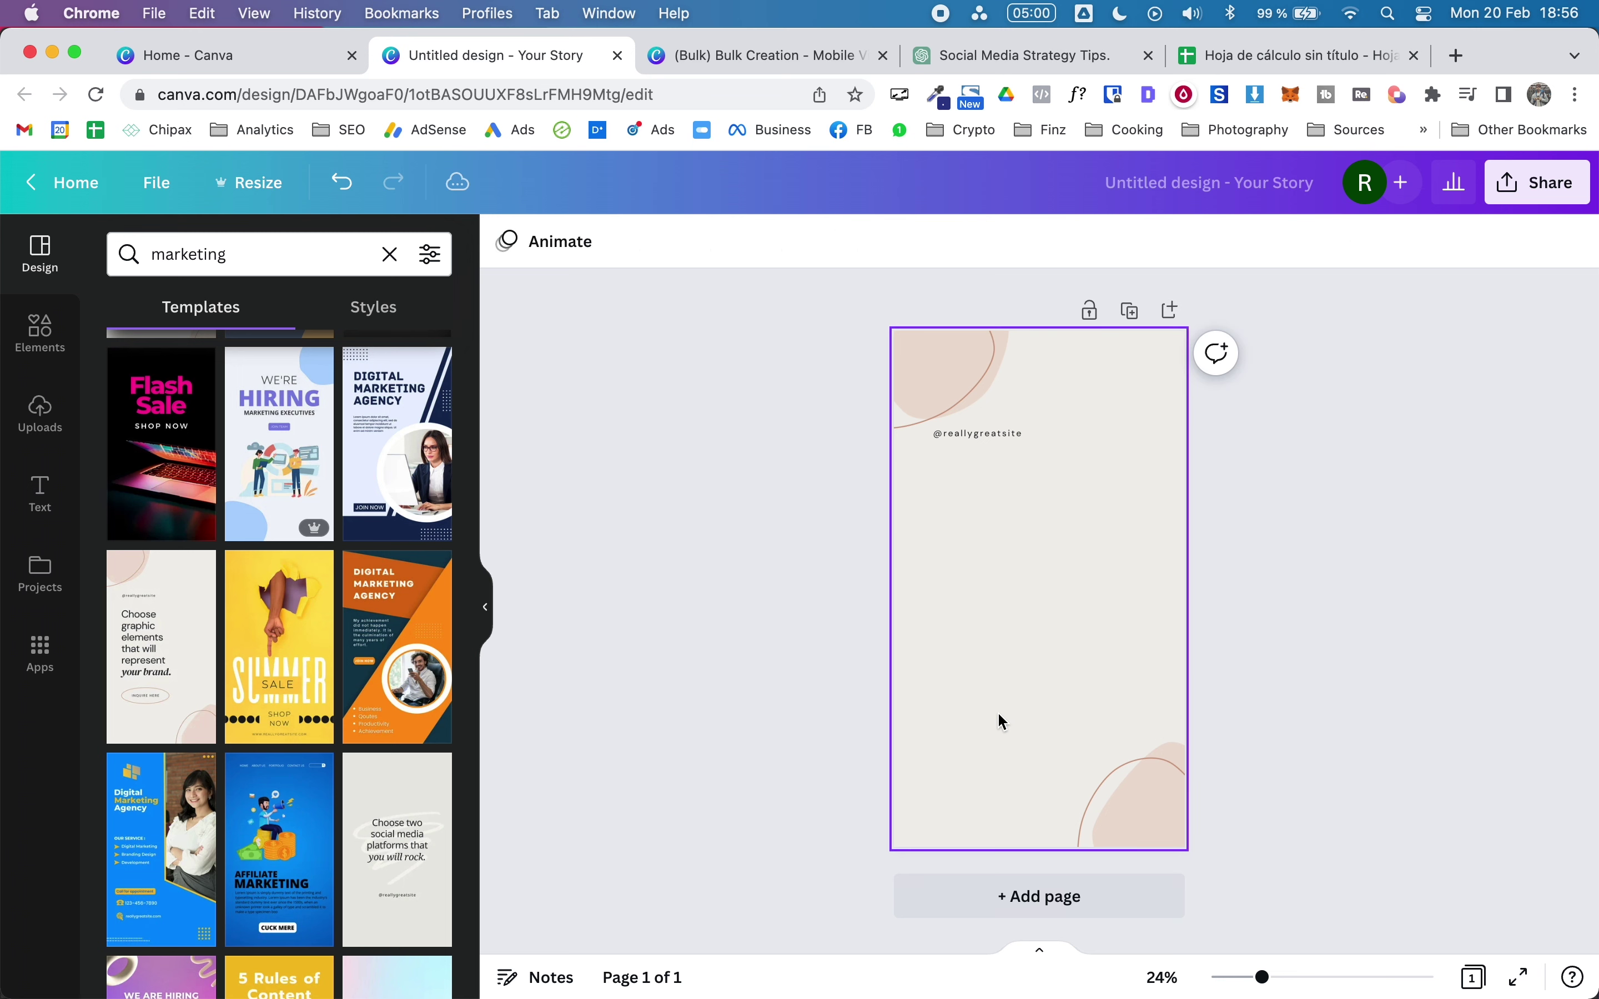
key(super+z)
click(1001, 684)
right_click(1002, 685)
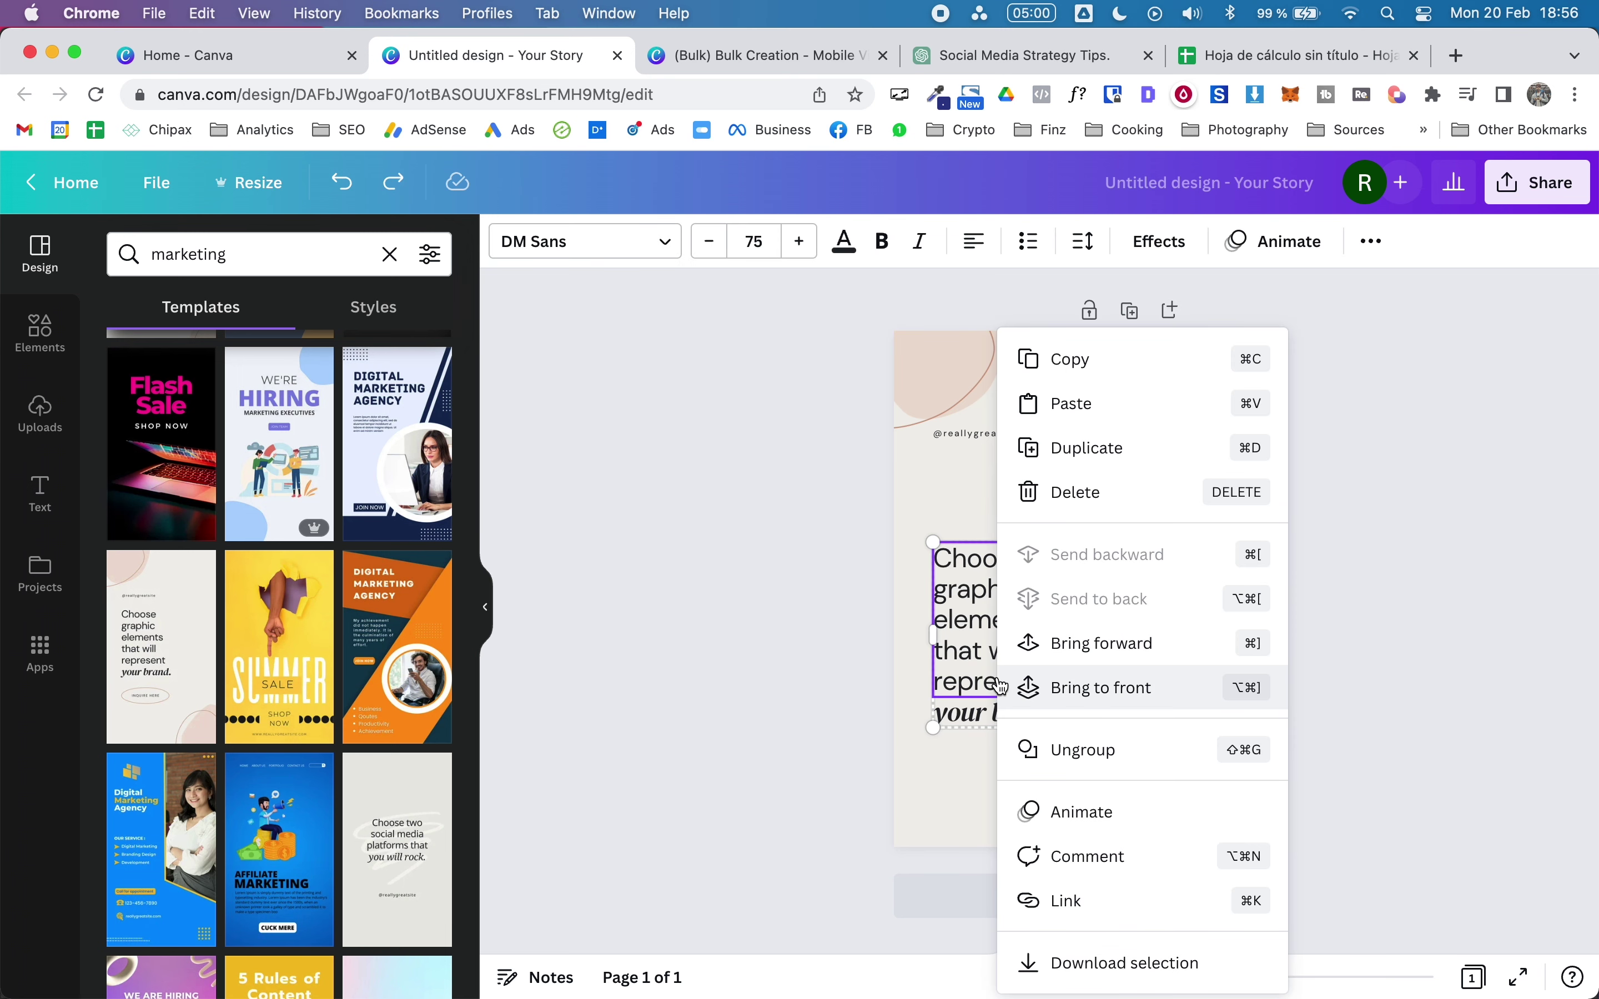
click(1134, 753)
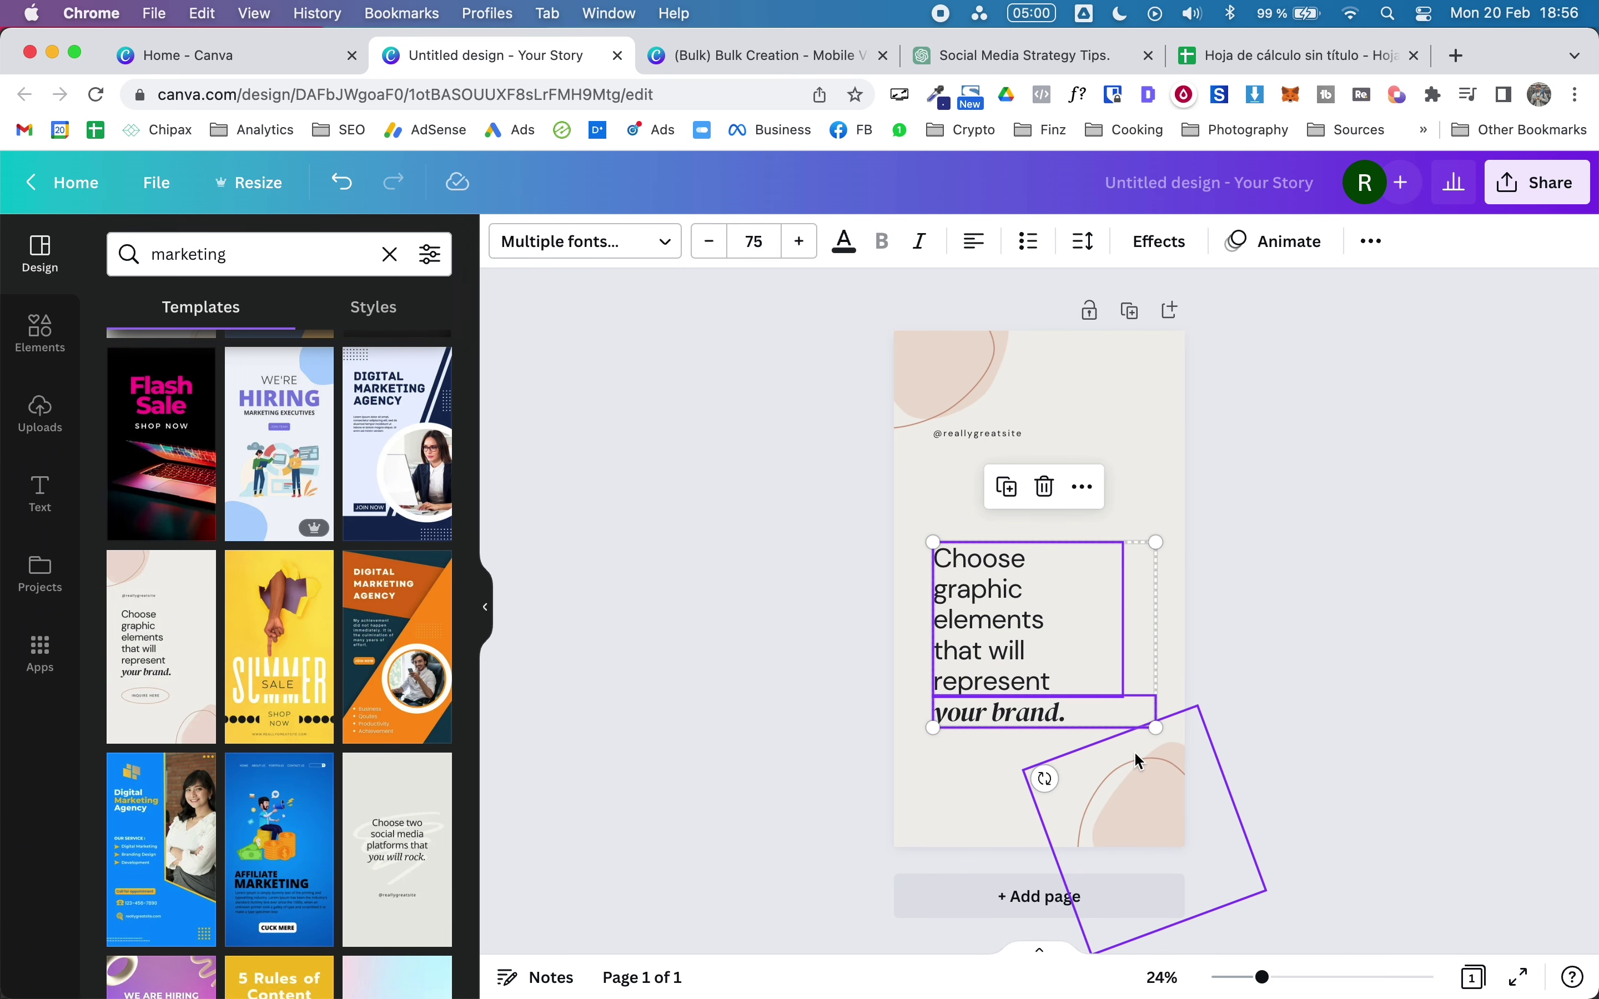
click(1514, 551)
click(1014, 711)
key(BackSpace)
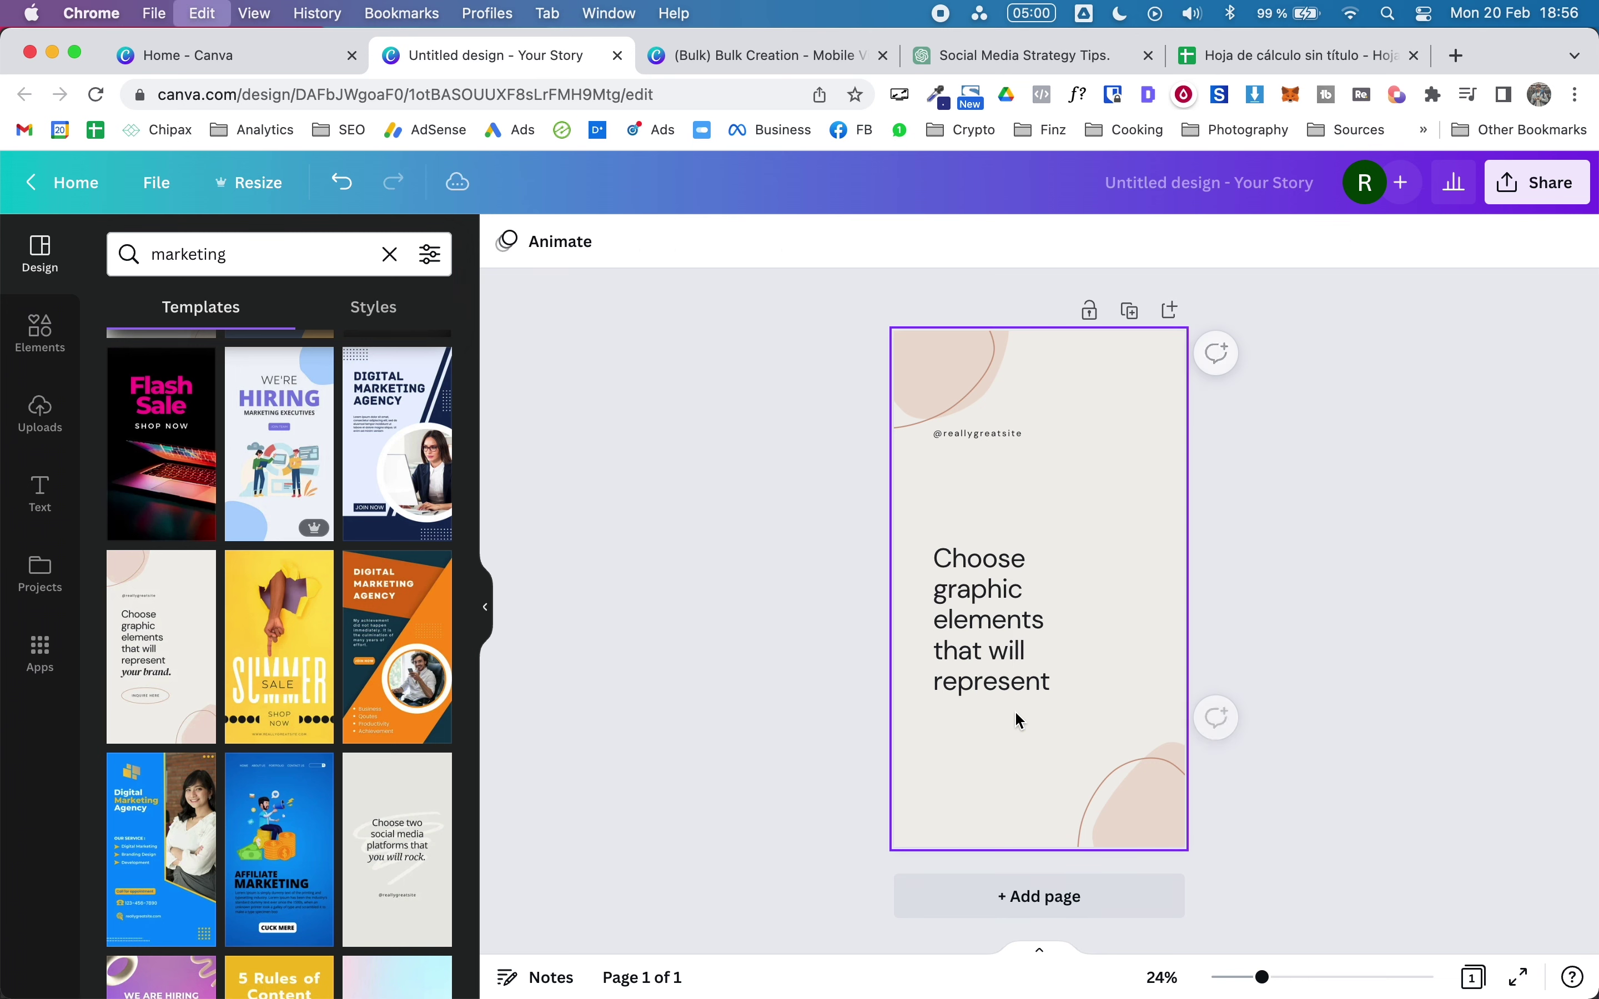
key(super+z)
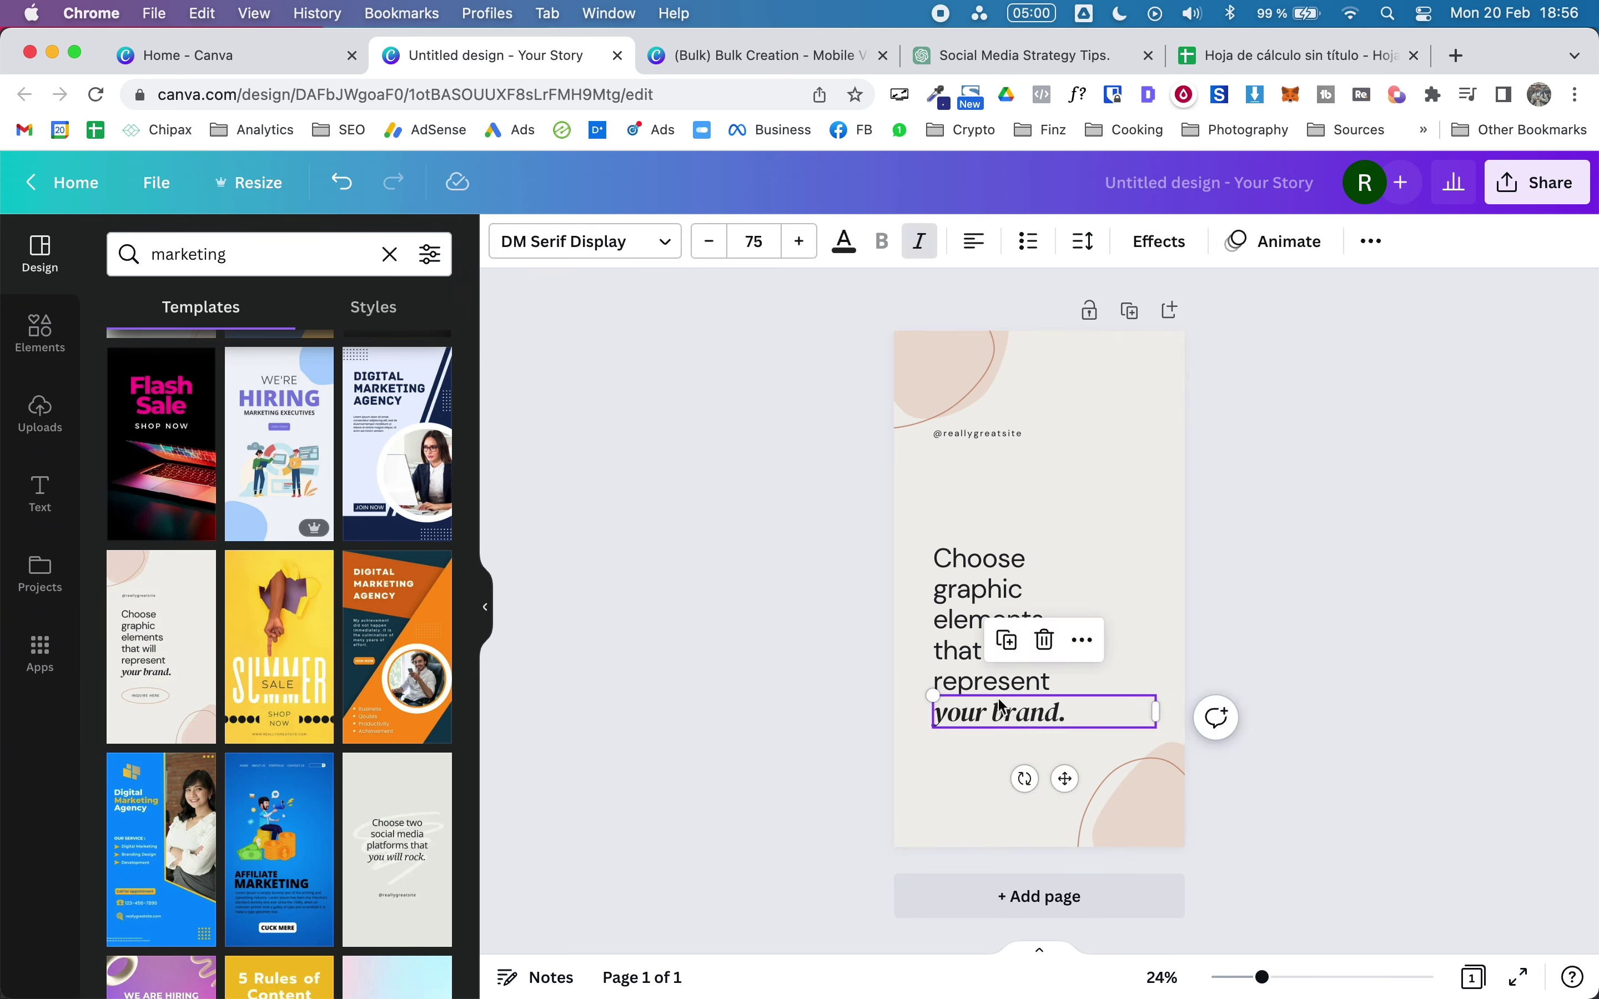
drag(1014, 711, 991, 471)
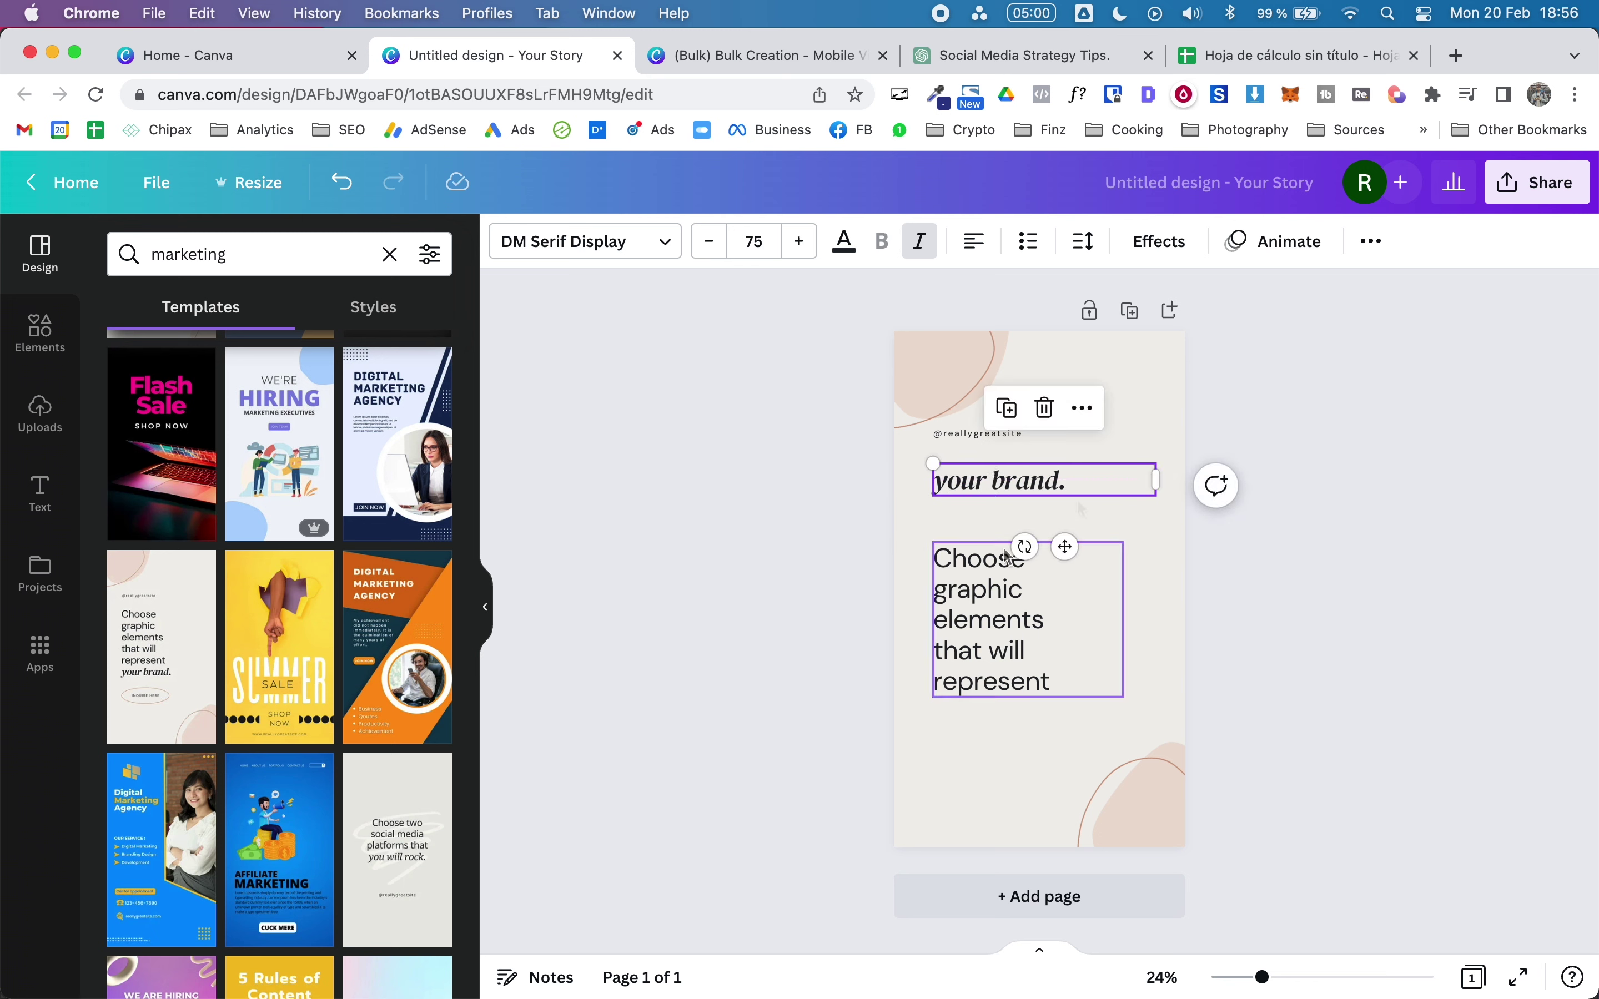
click(1373, 470)
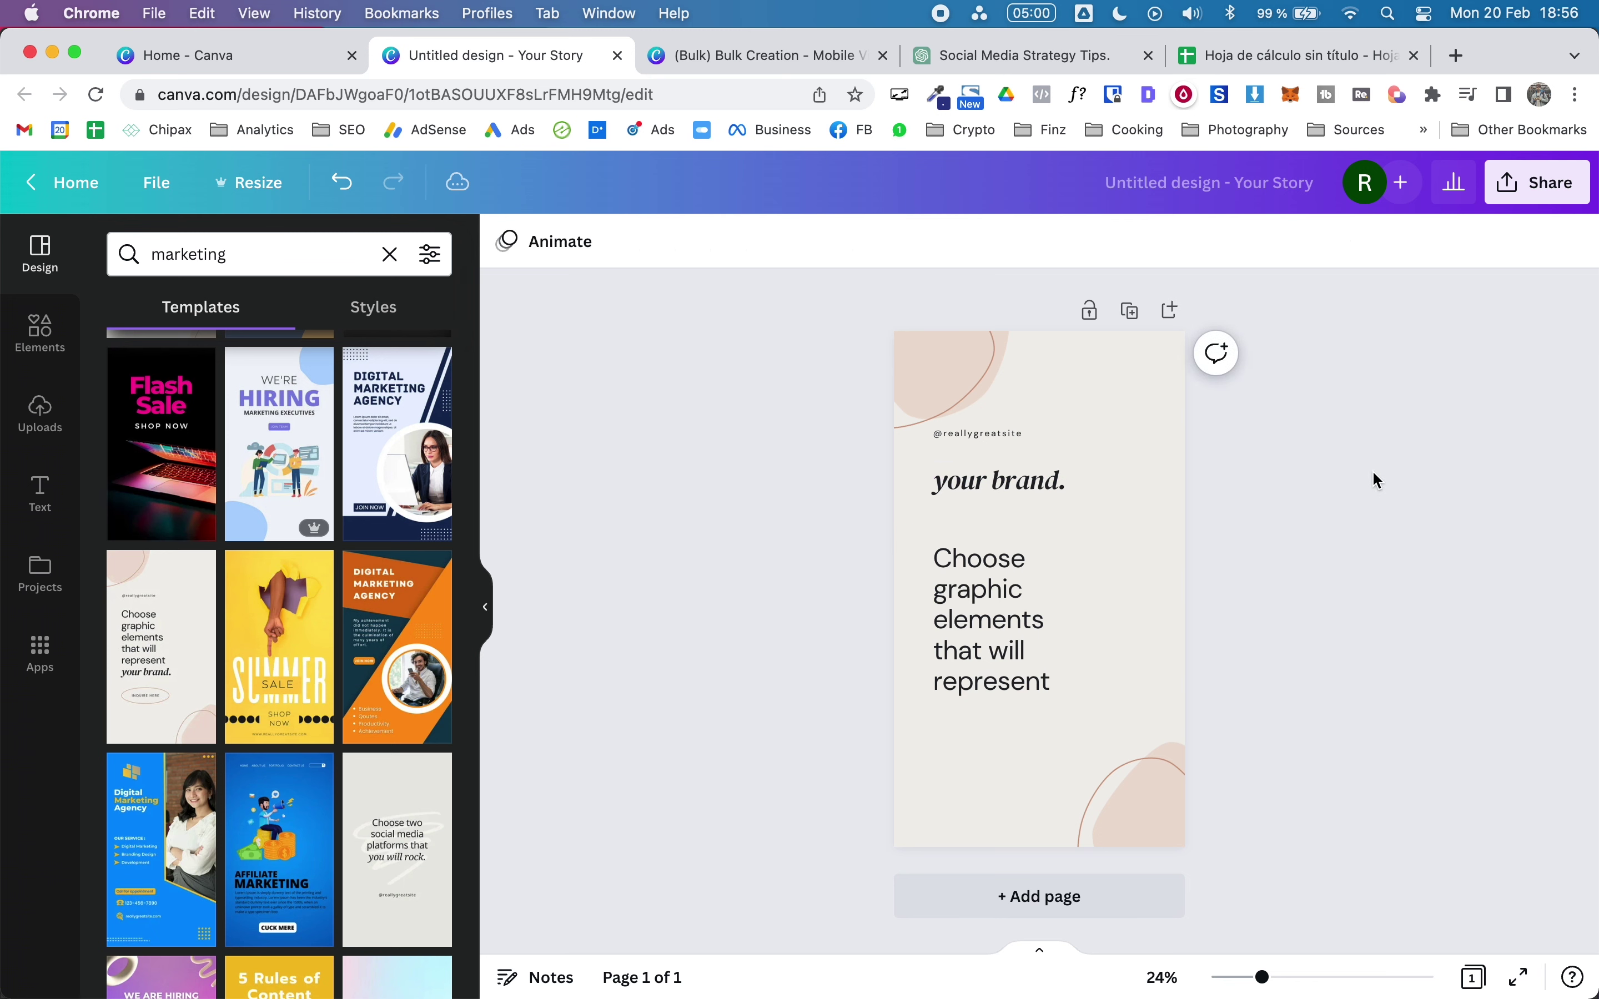
double_click(973, 433)
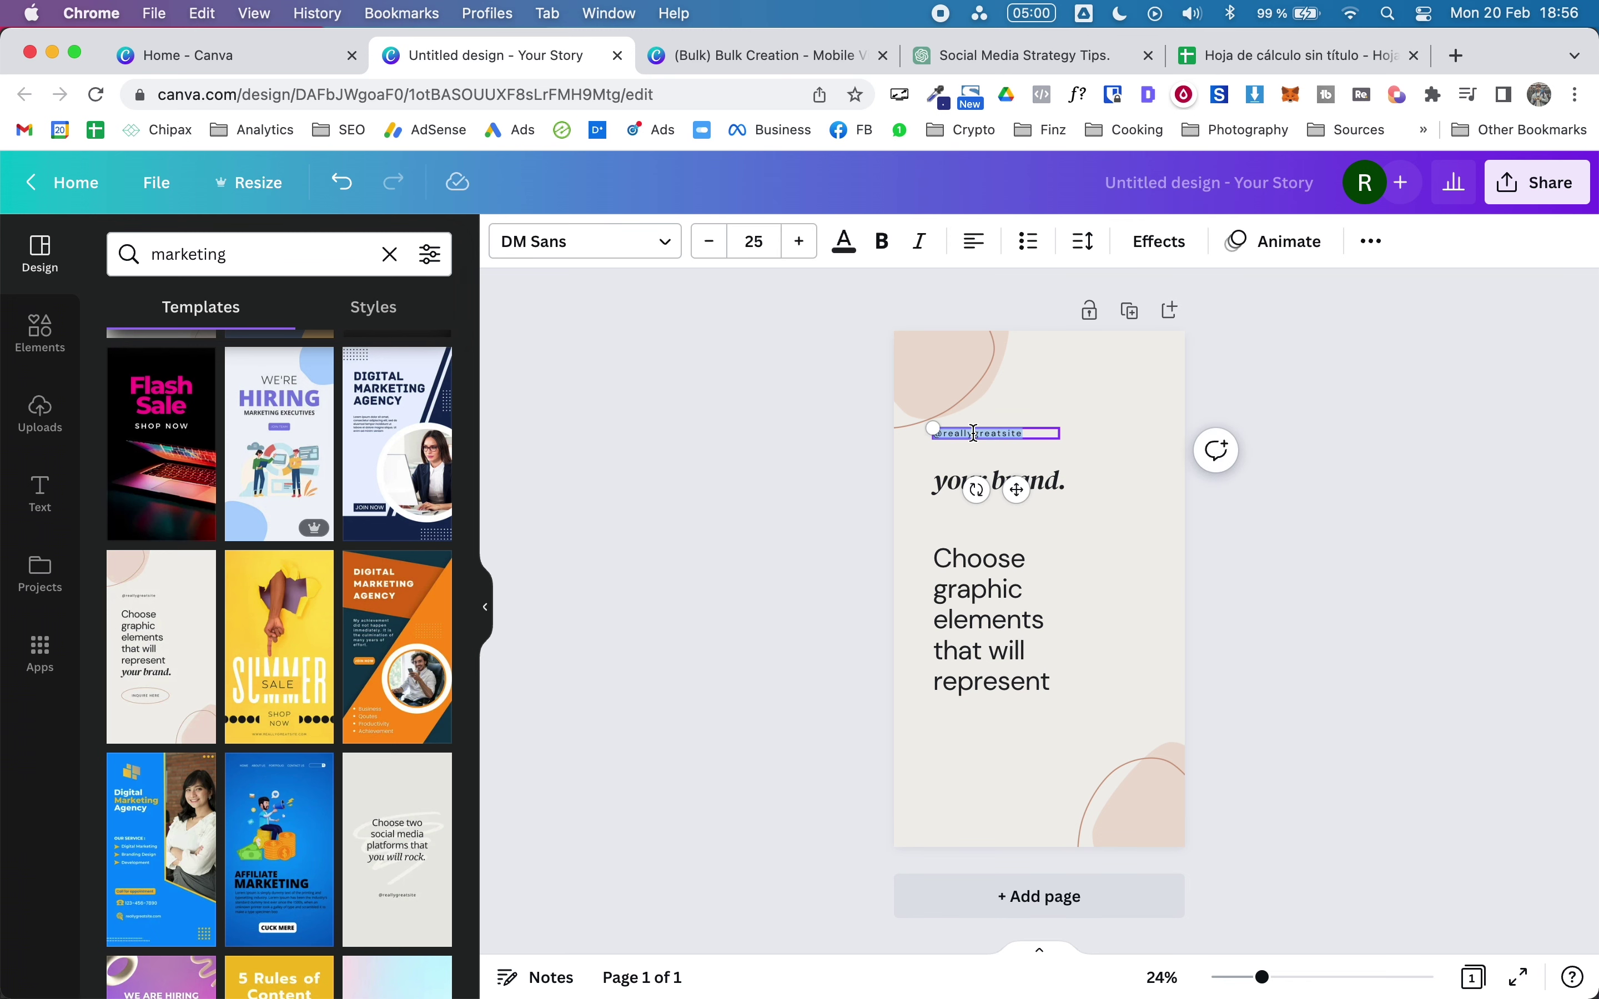
text(@rlvntt)
click(725, 677)
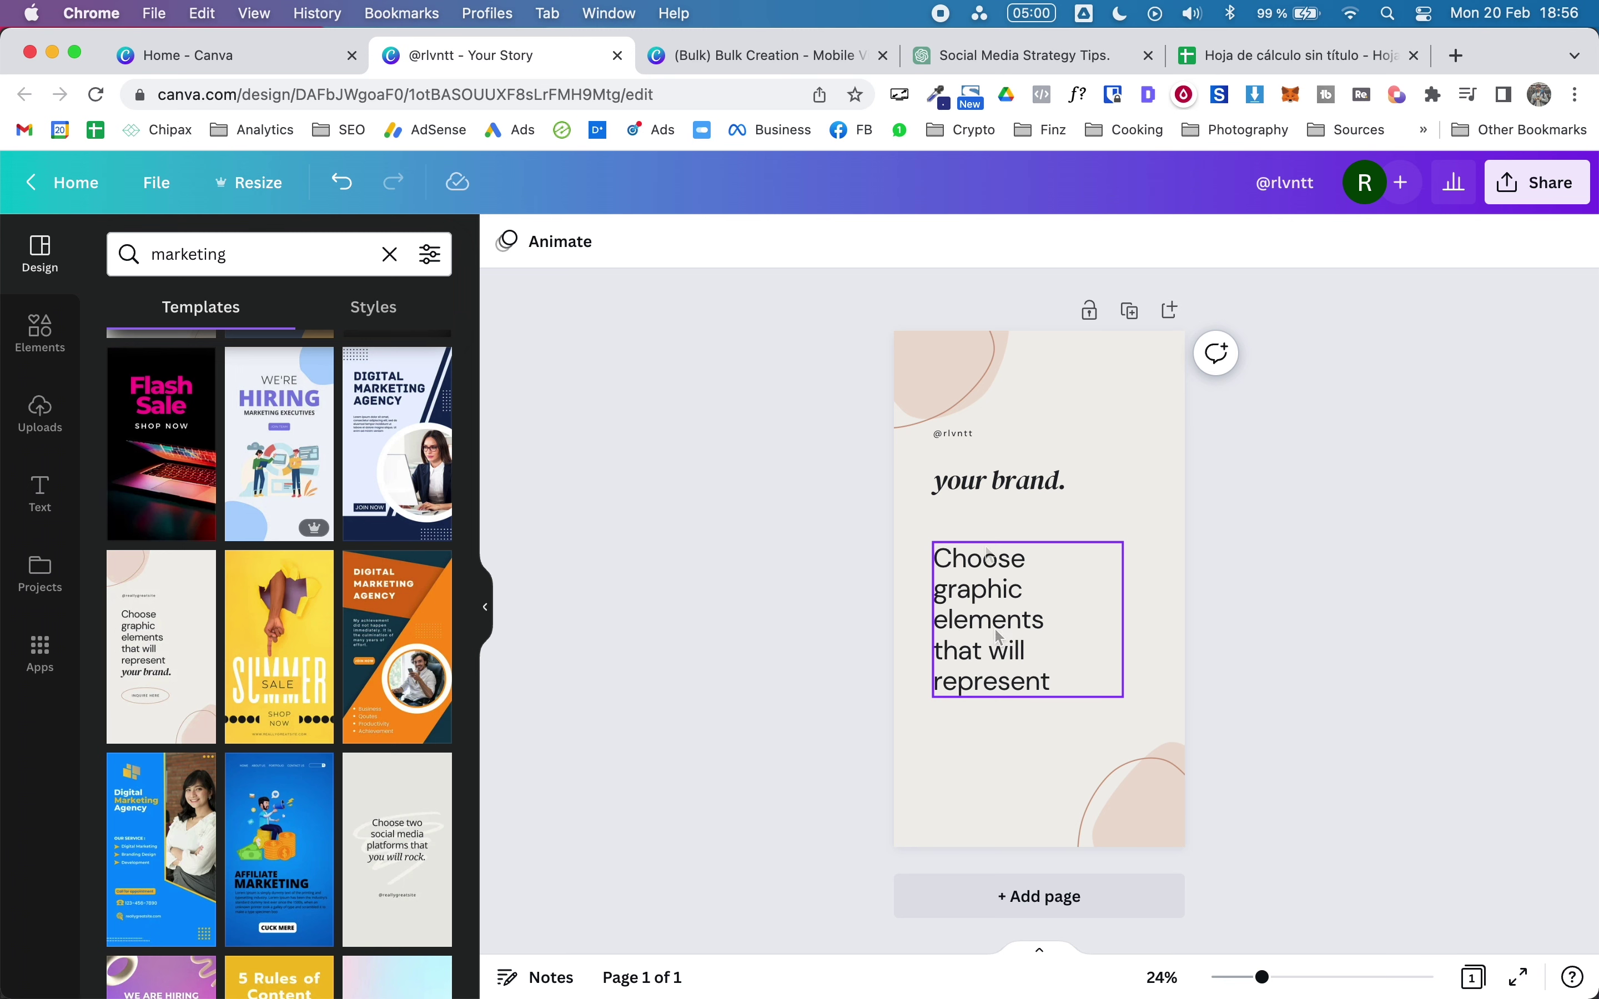
Step: Reduce the Choose graphic elements body text to font size 59
click(997, 579)
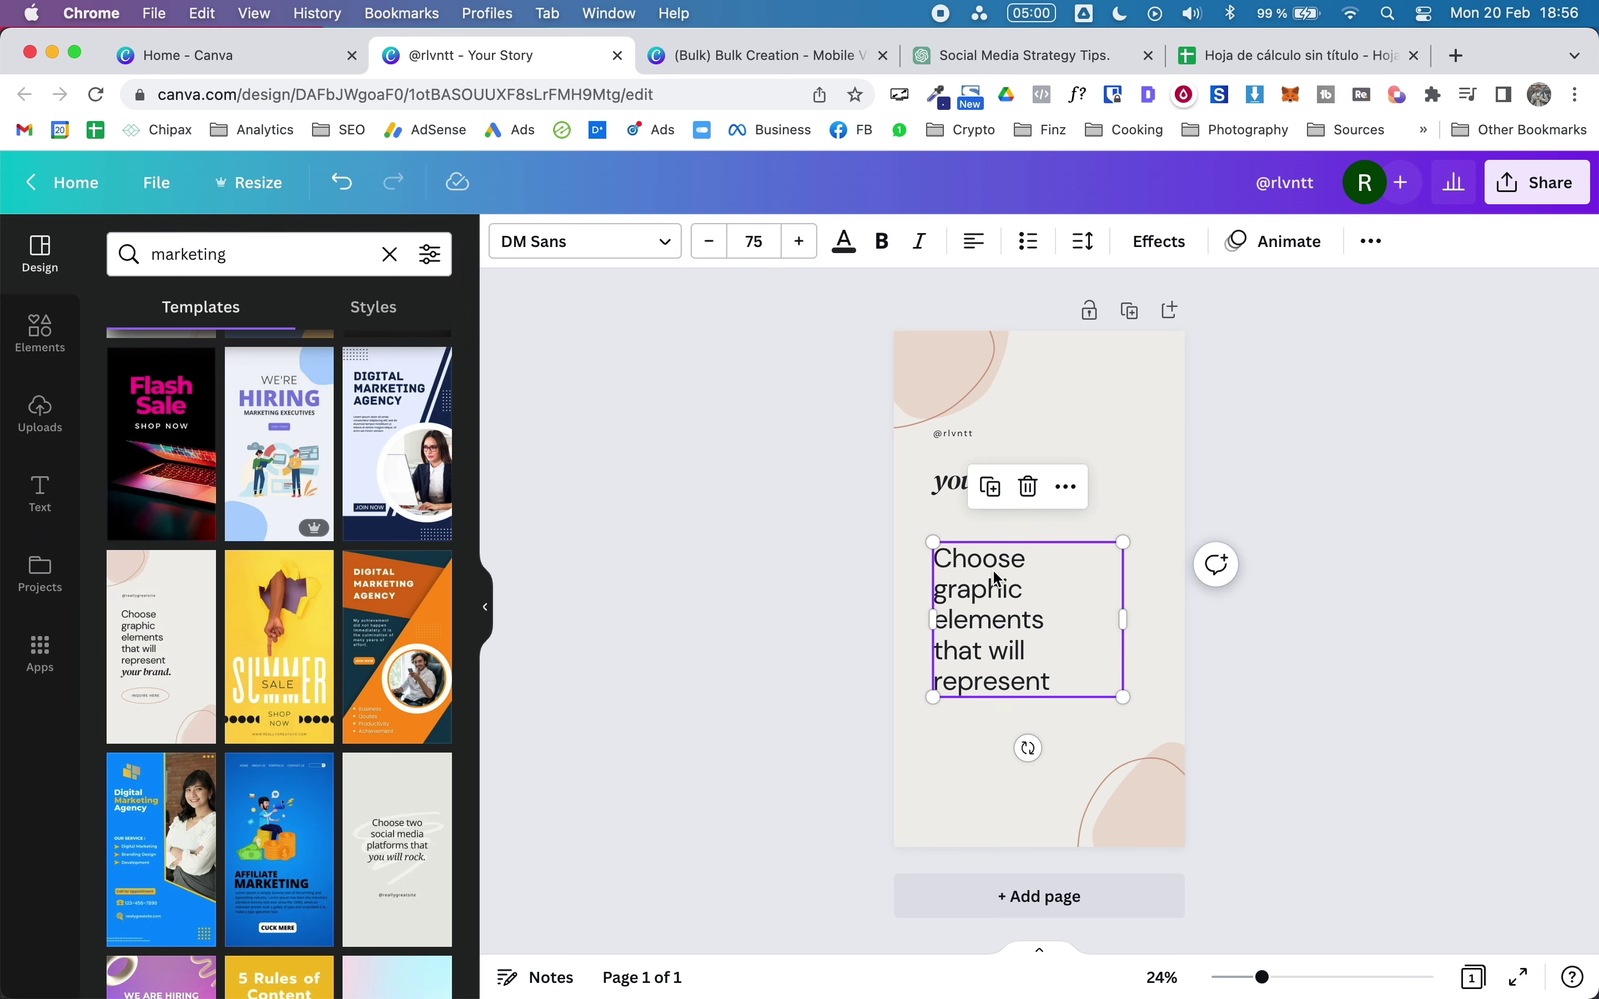
click(710, 242)
click(710, 242)
click(710, 242)
click(710, 241)
click(709, 242)
click(709, 242)
click(709, 242)
click(708, 242)
click(709, 242)
click(1370, 389)
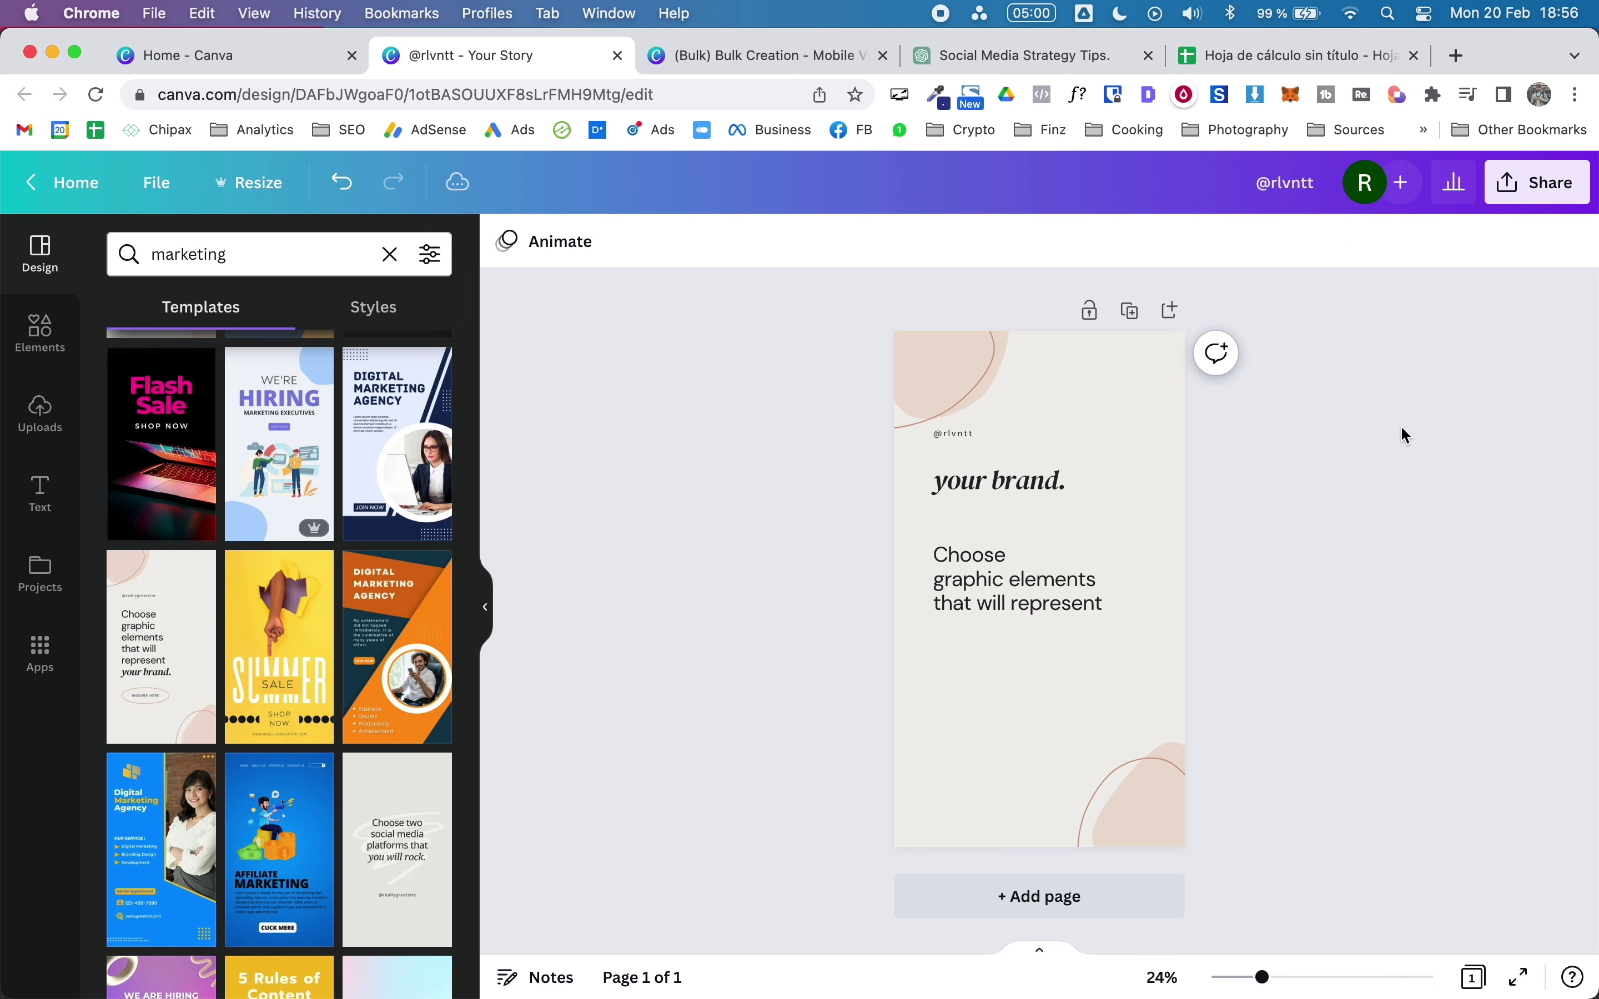
Step: Anchor both the 'your brand.' heading and body text boxes to the top
click(975, 497)
click(1084, 243)
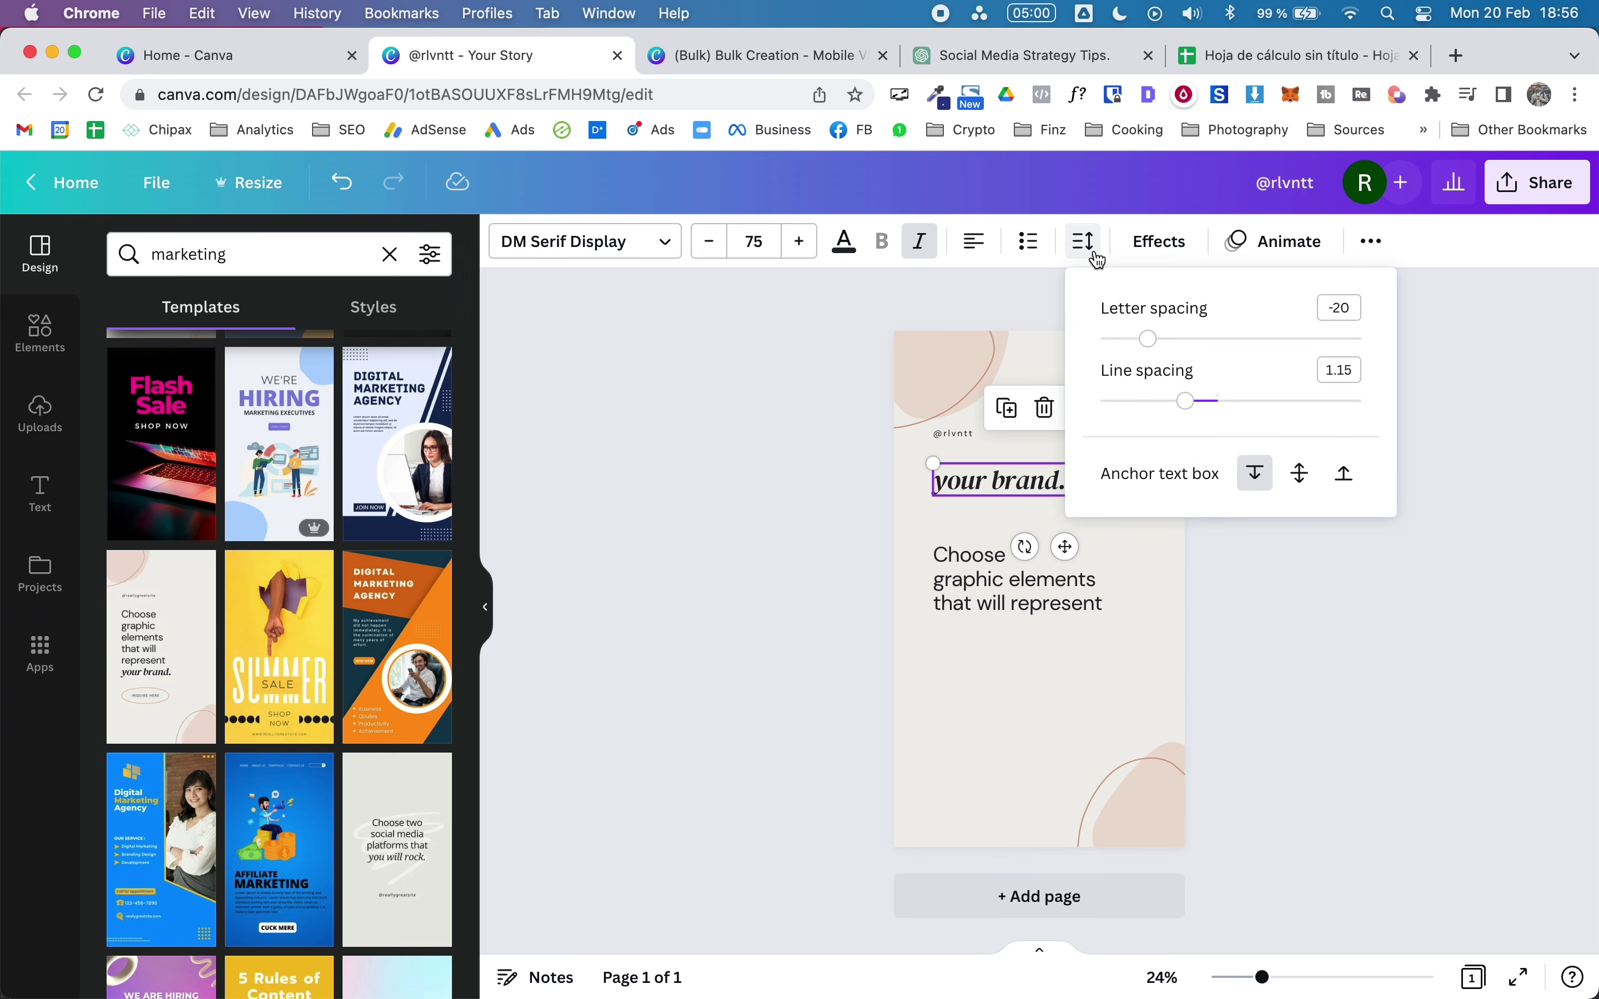
click(1248, 486)
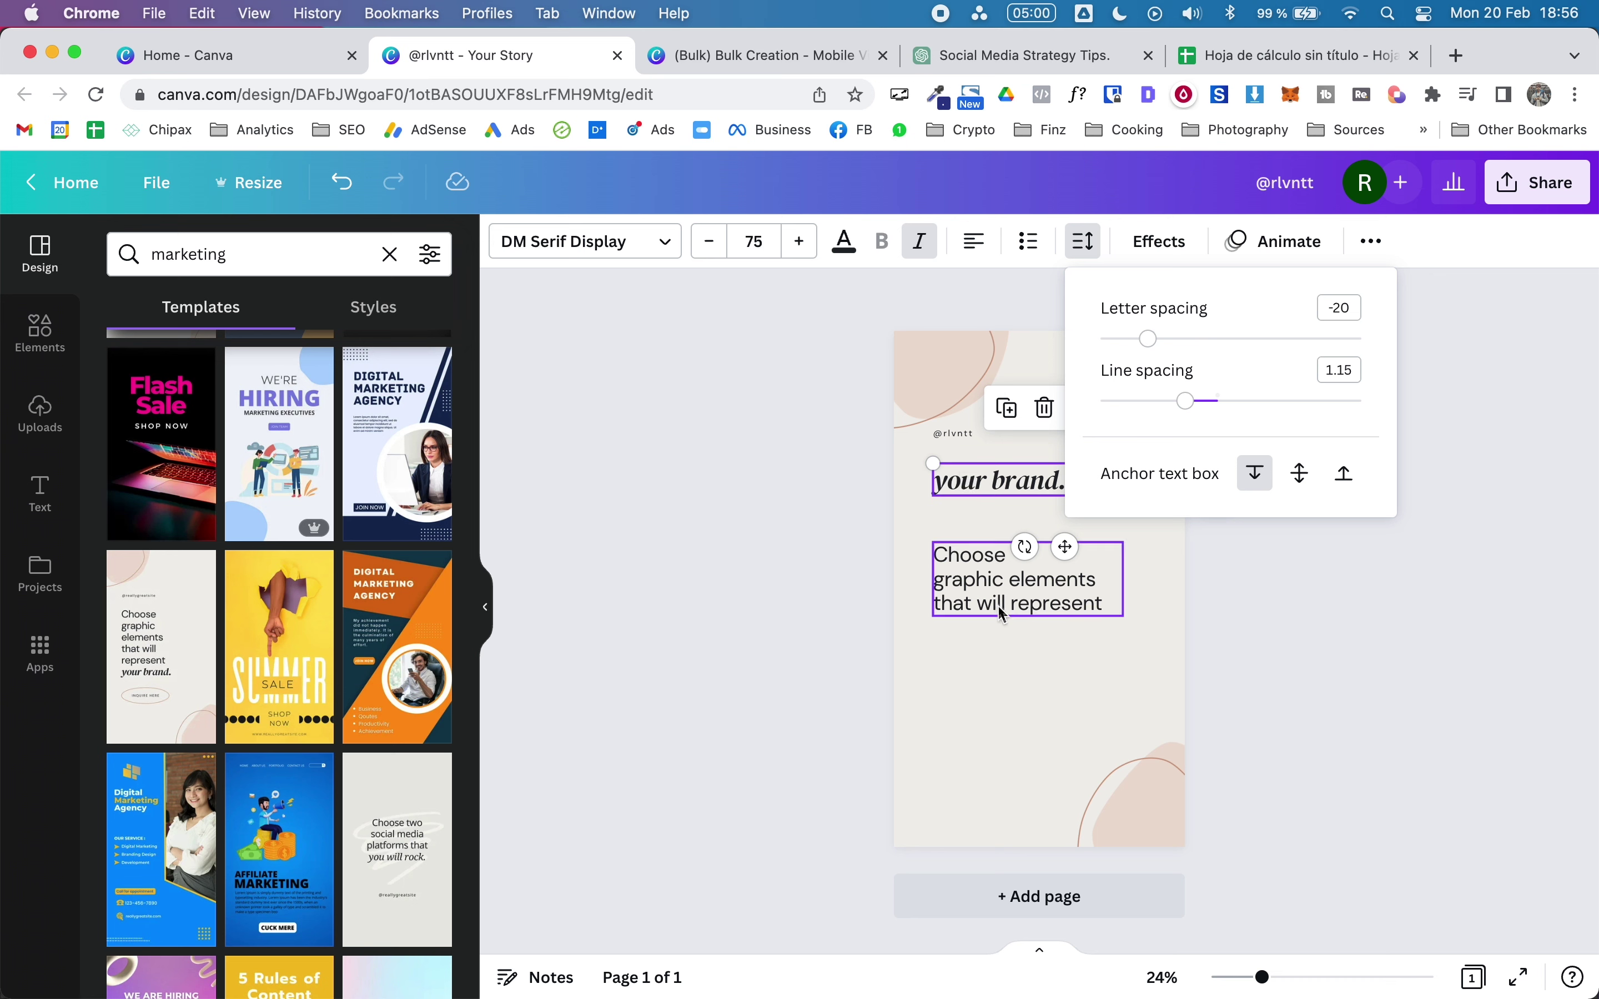
click(971, 575)
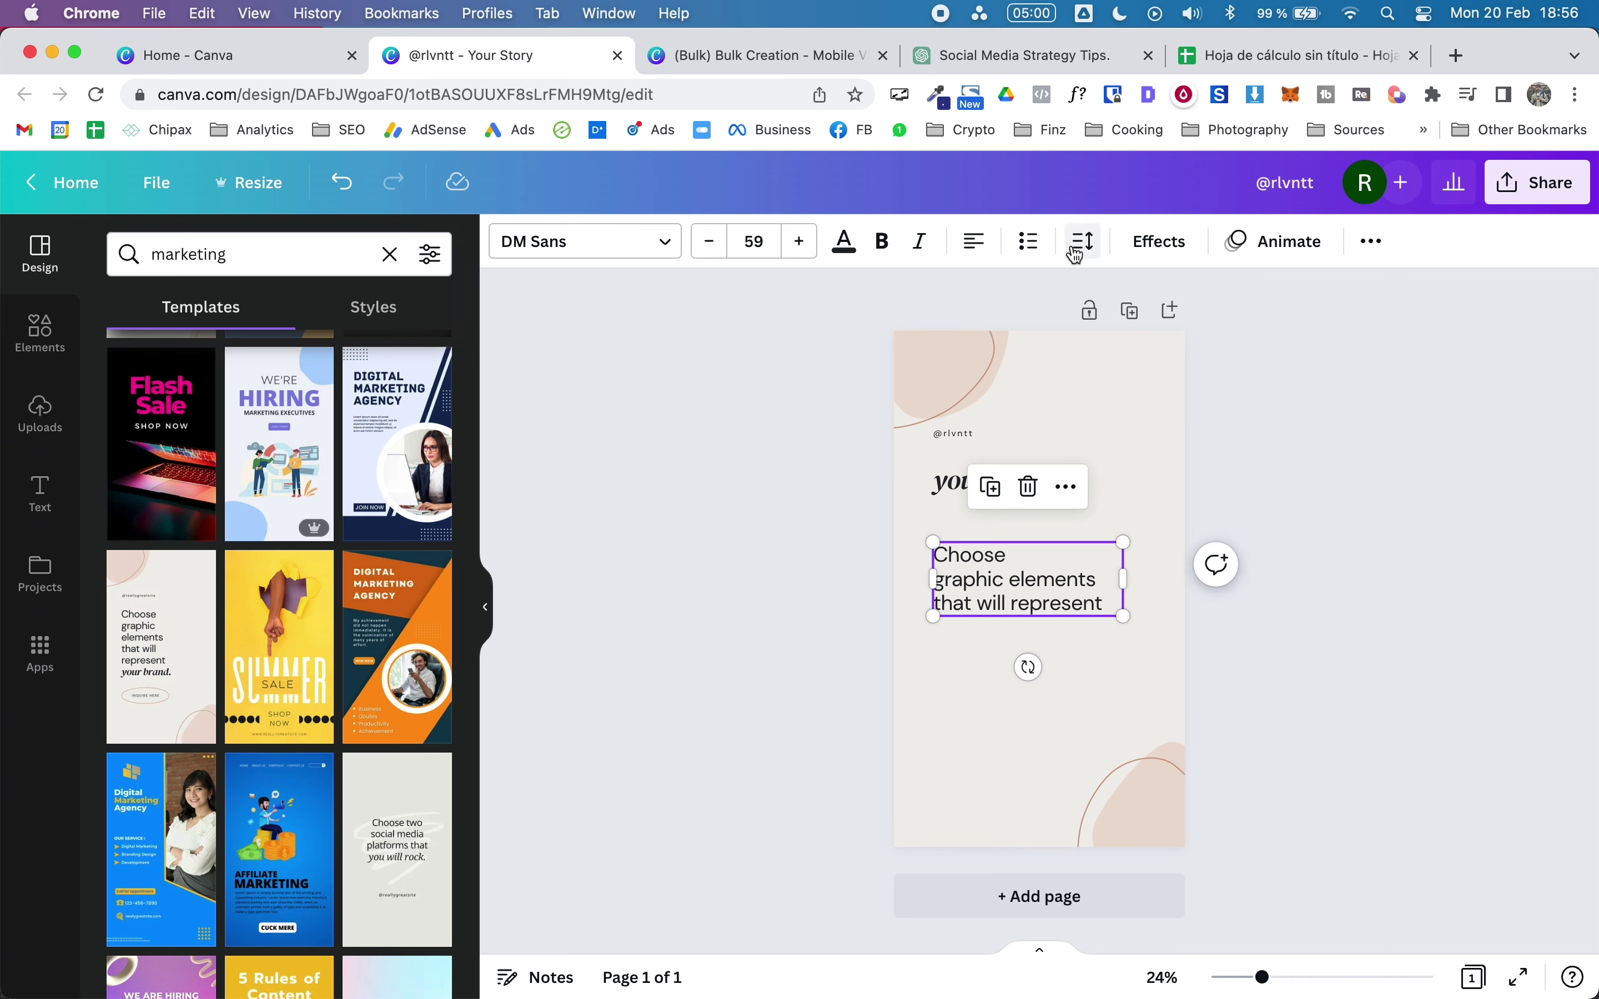
click(1075, 254)
click(1258, 480)
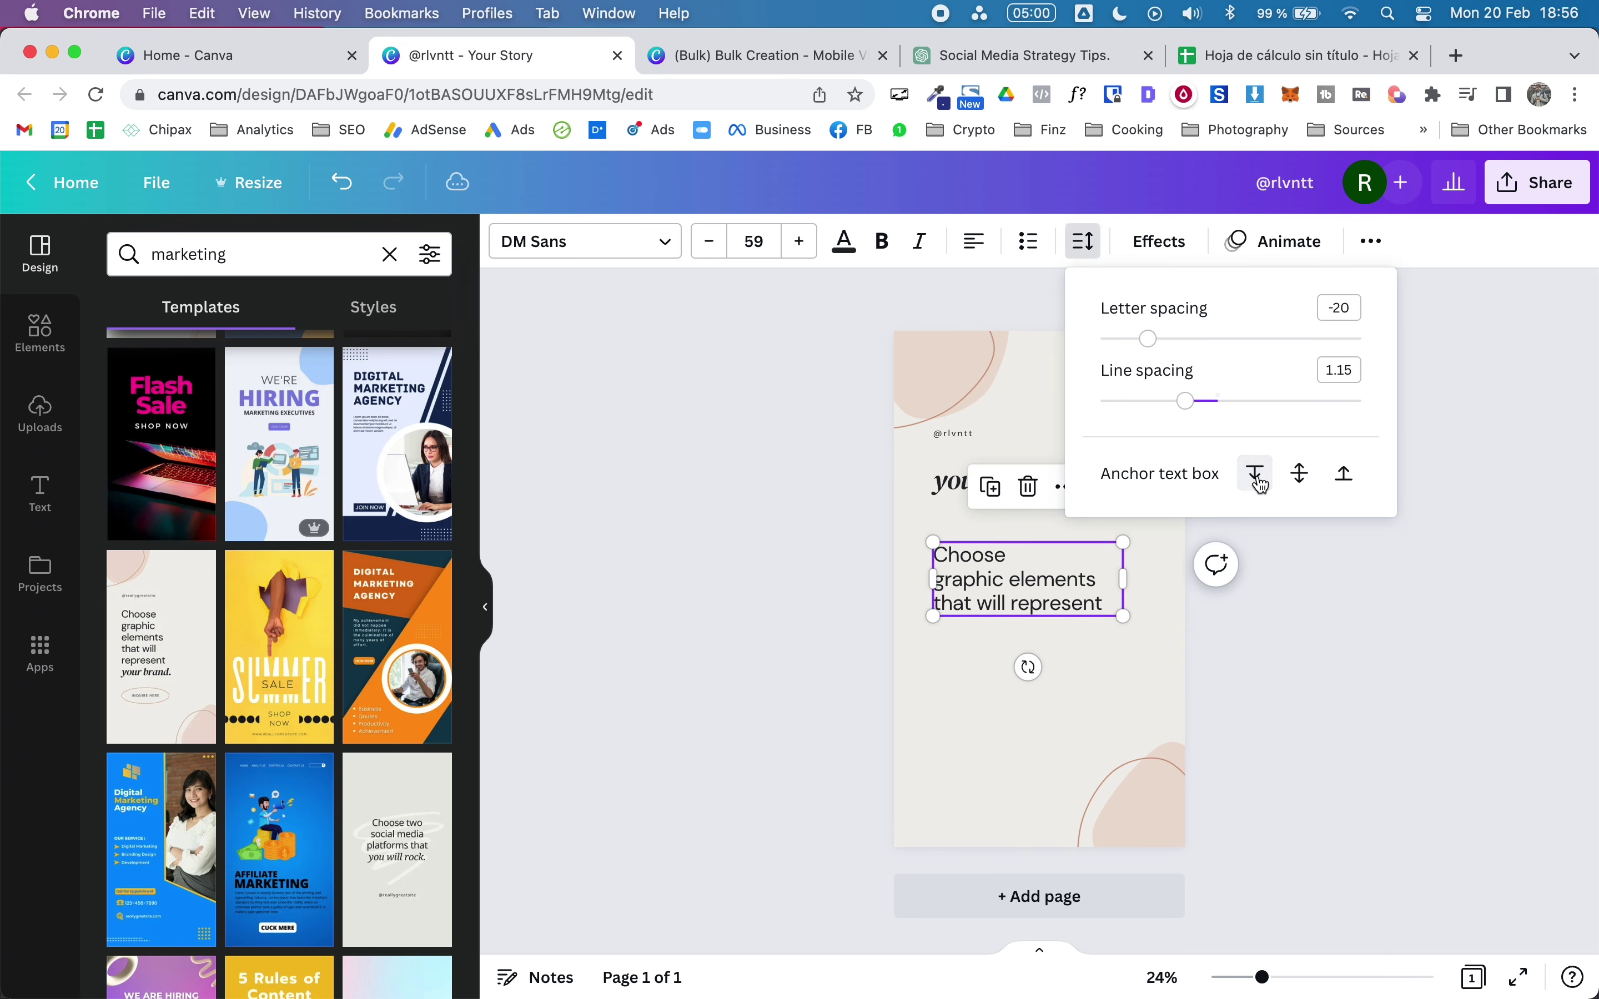
click(1394, 732)
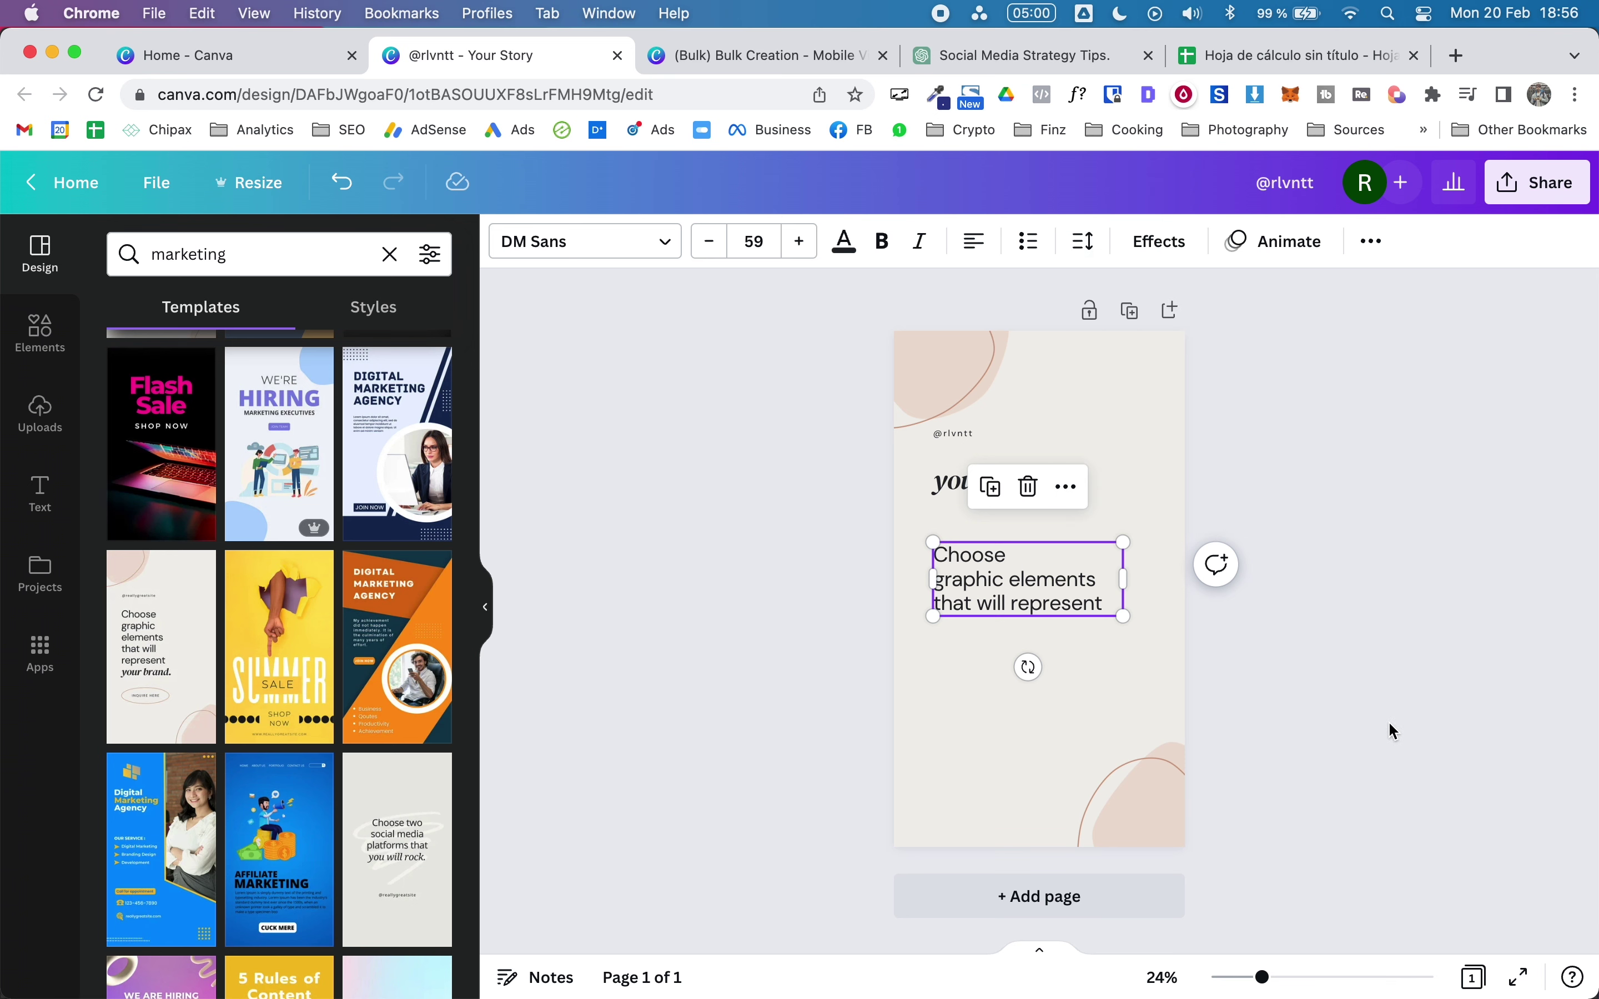
click(1127, 590)
Step: Widen the body text box and nudge both text blocks slightly left
click(1039, 590)
drag(1123, 578, 1168, 579)
drag(971, 593, 959, 593)
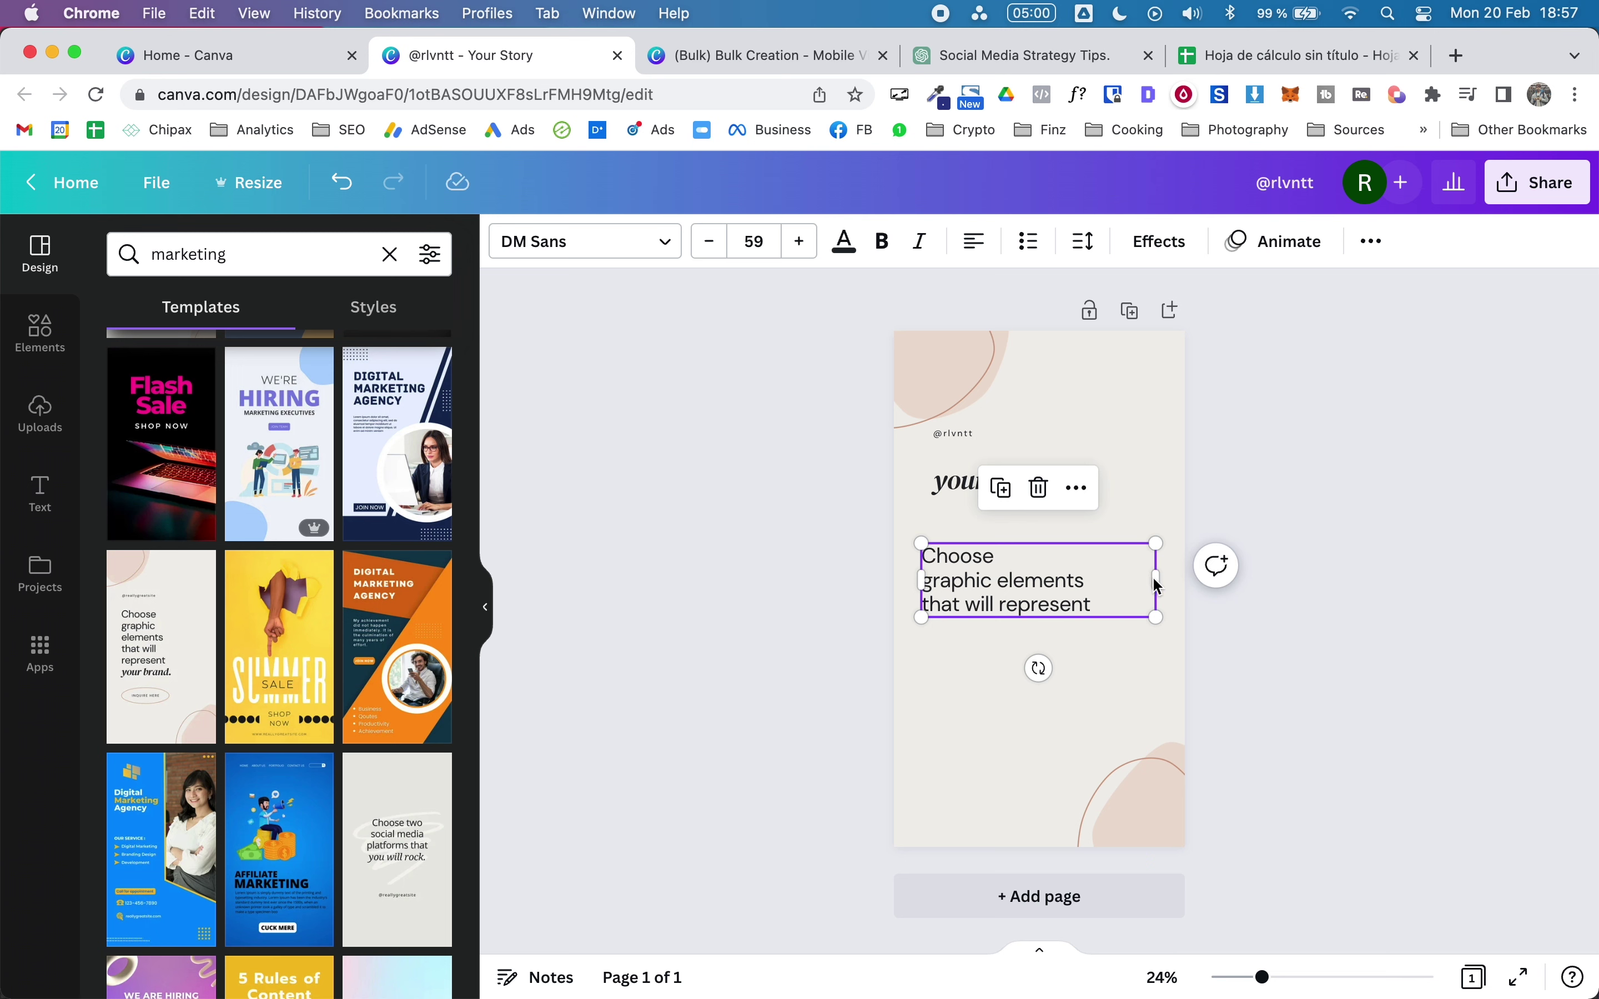
drag(1164, 581, 1169, 581)
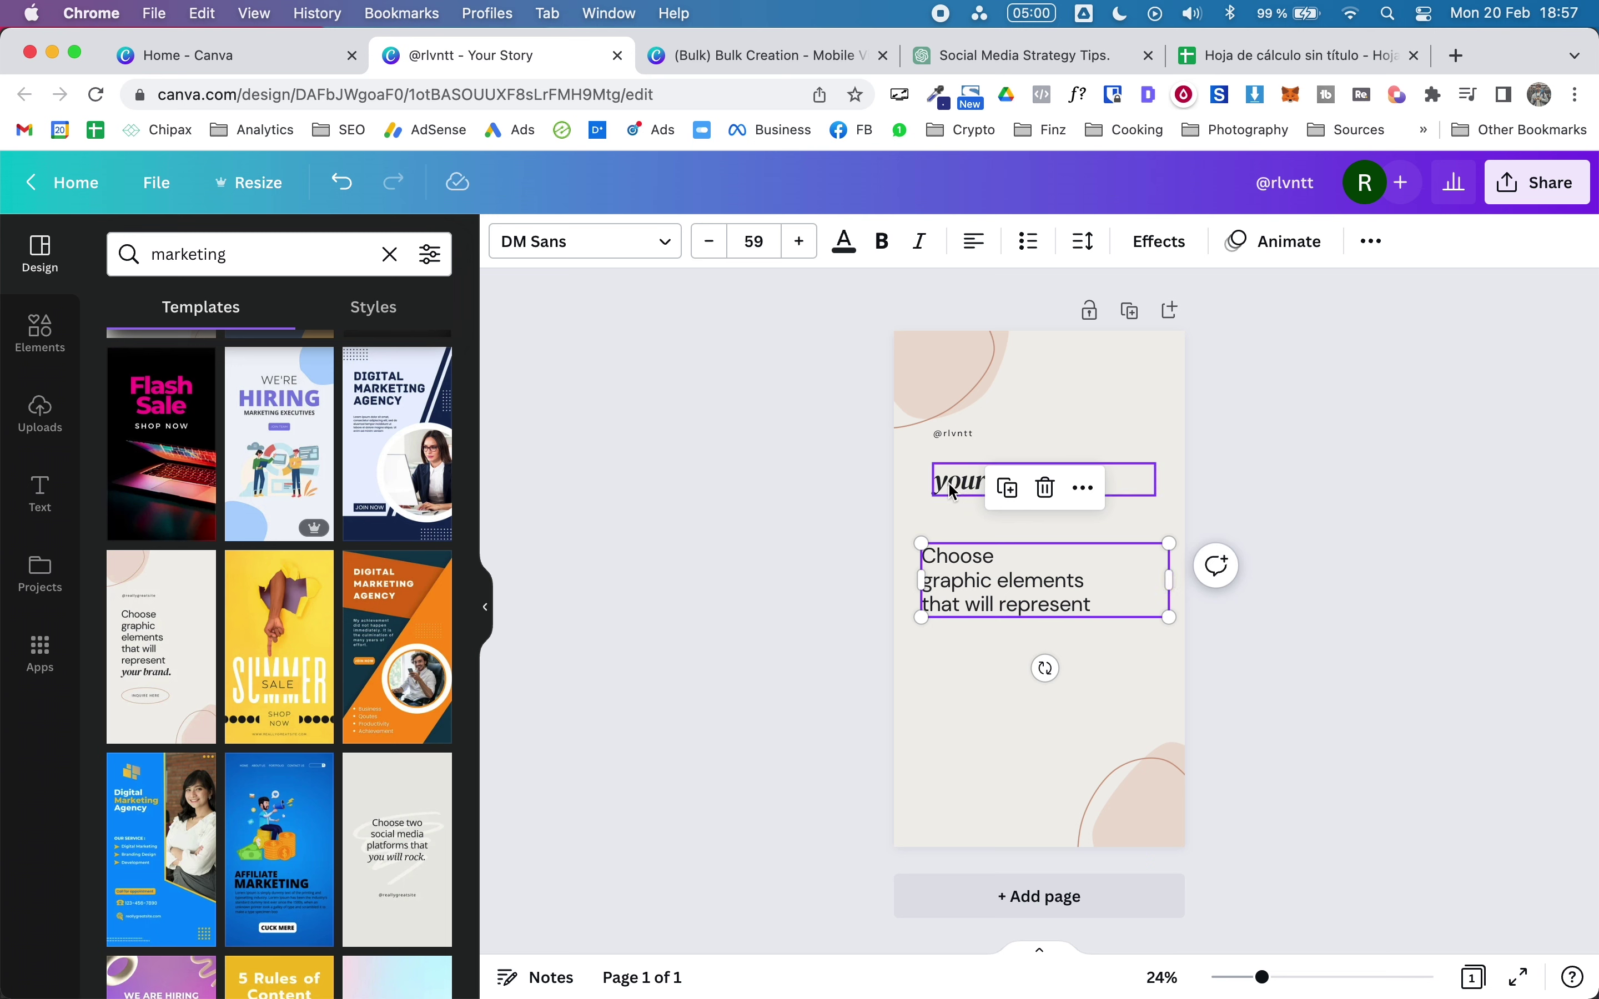
mouse_move(953, 490)
mouse_down()
mouse_move(938, 483)
mouse_move(943, 433)
mouse_move(957, 483)
mouse_up()
click(1376, 423)
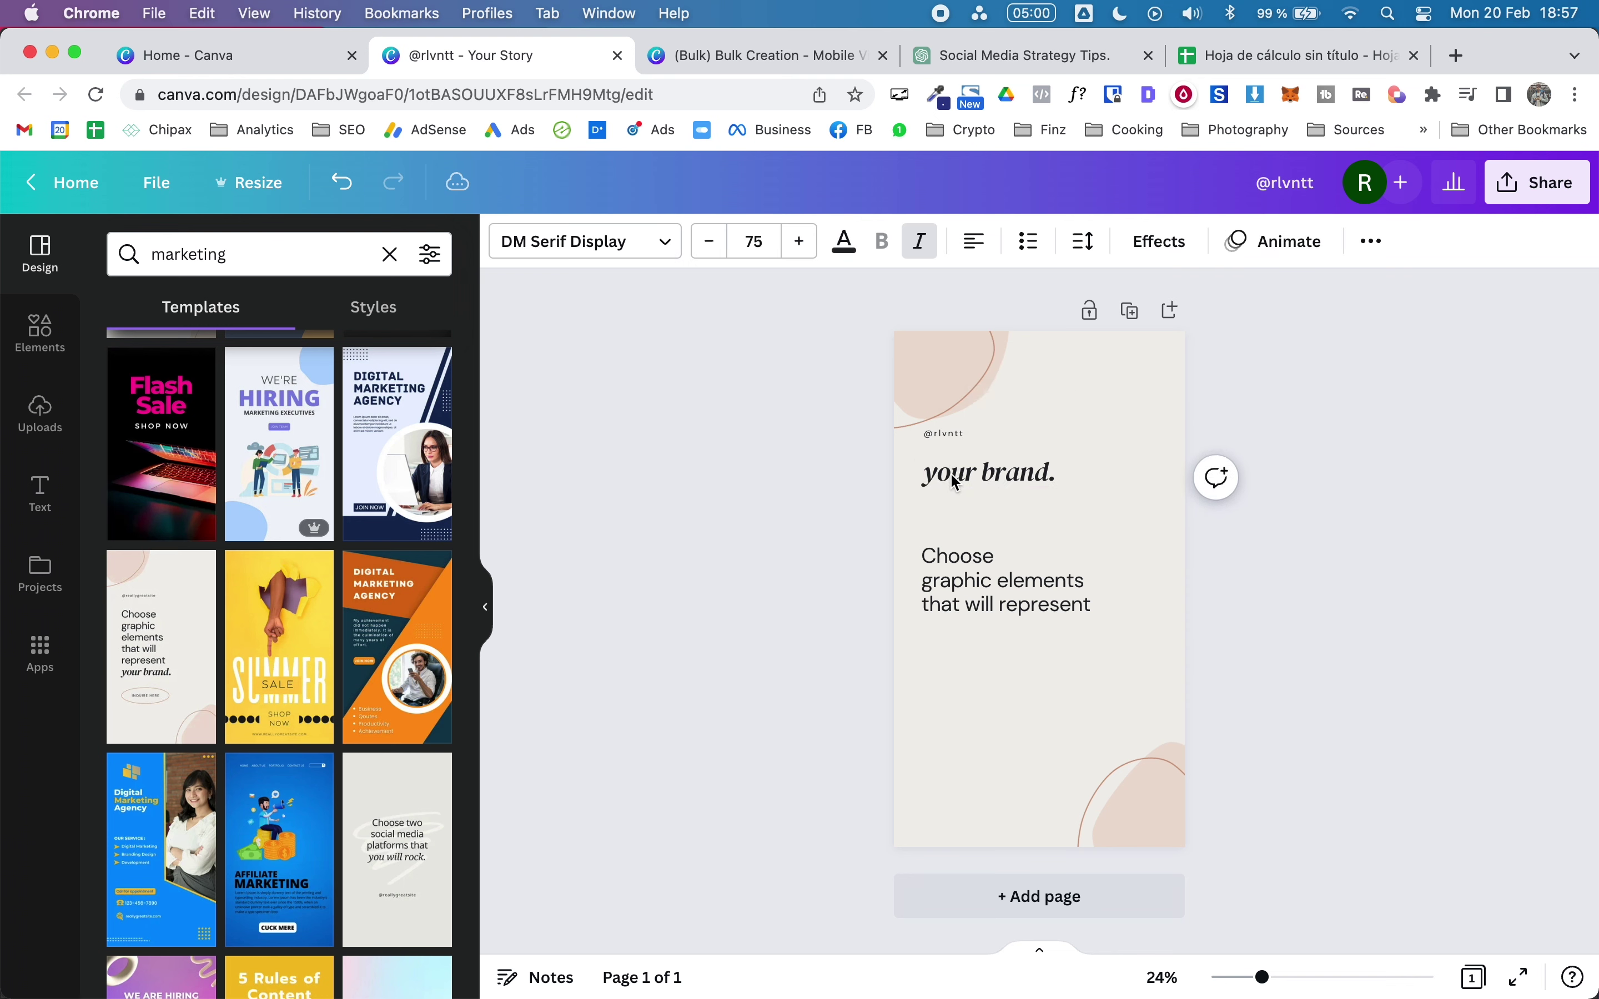
click(674, 601)
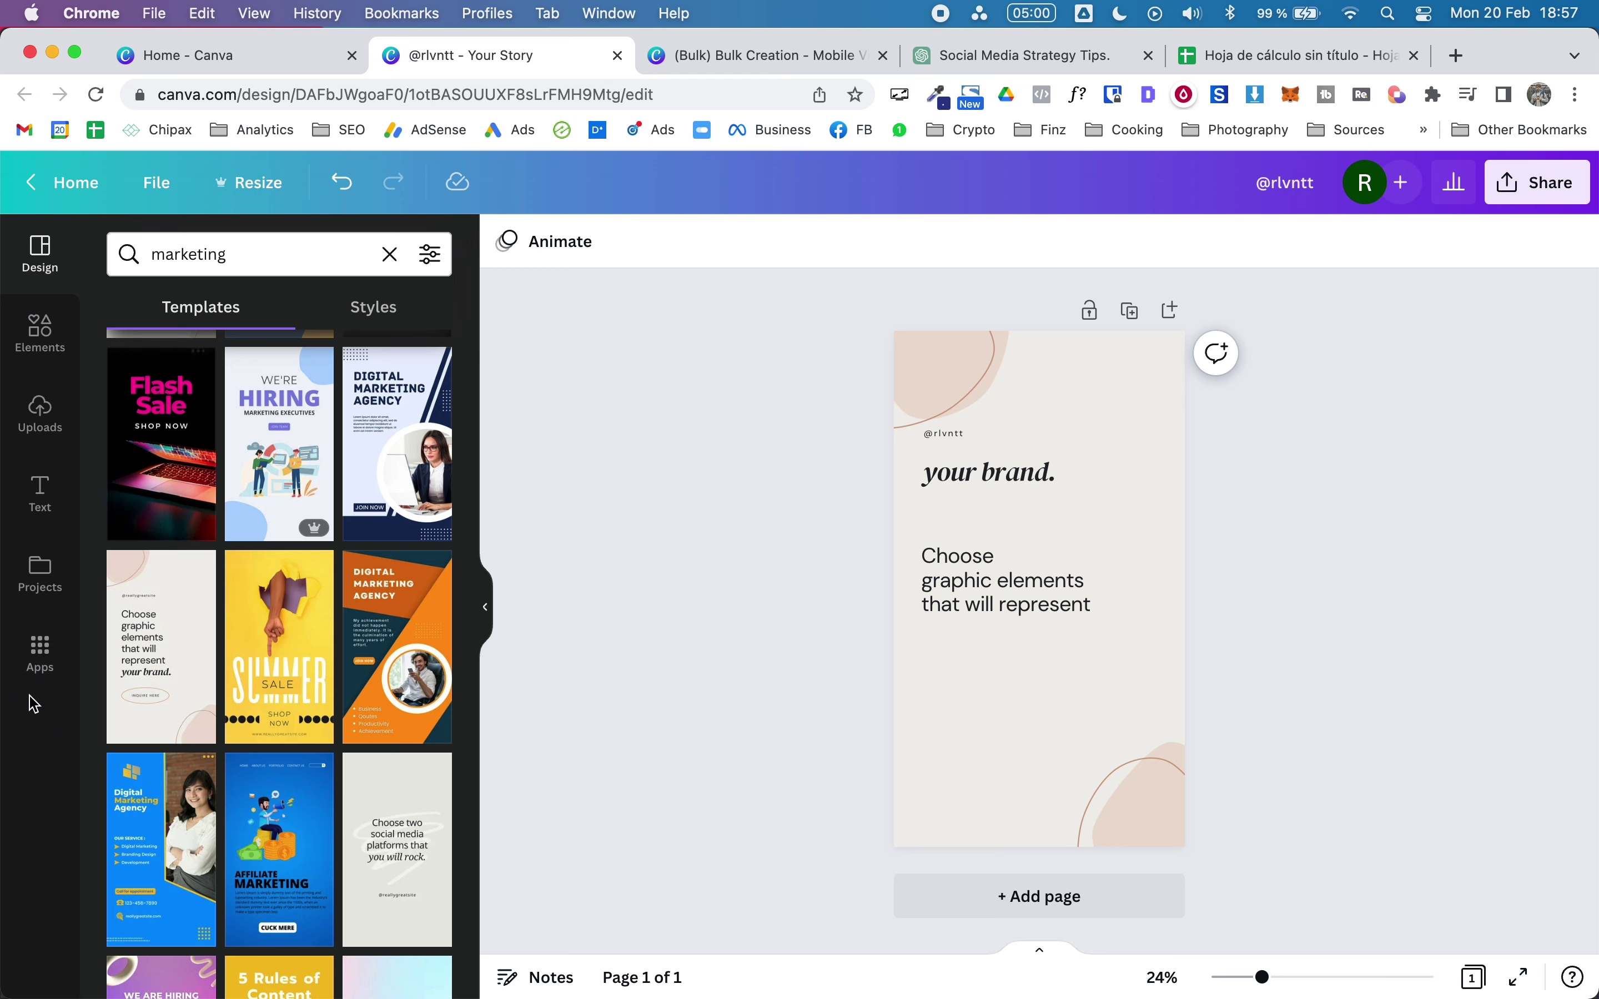
Step: Search Apps for 'bulk', open Bulk create, then switch to the tips spreadsheet
click(63, 658)
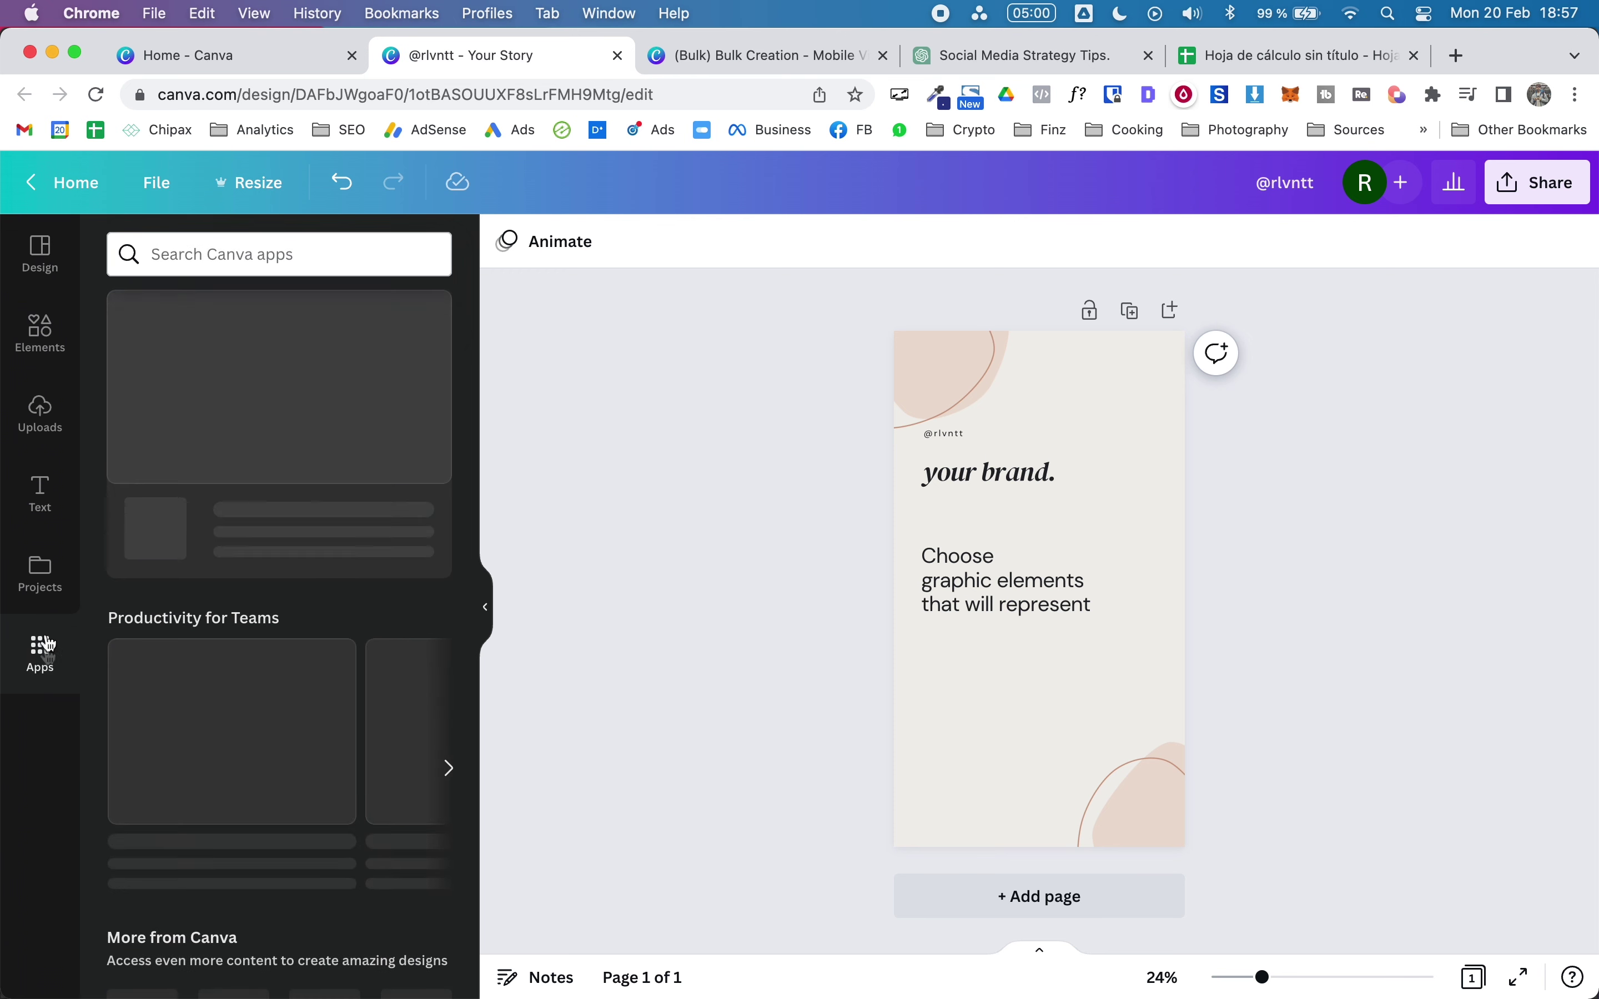
click(184, 256)
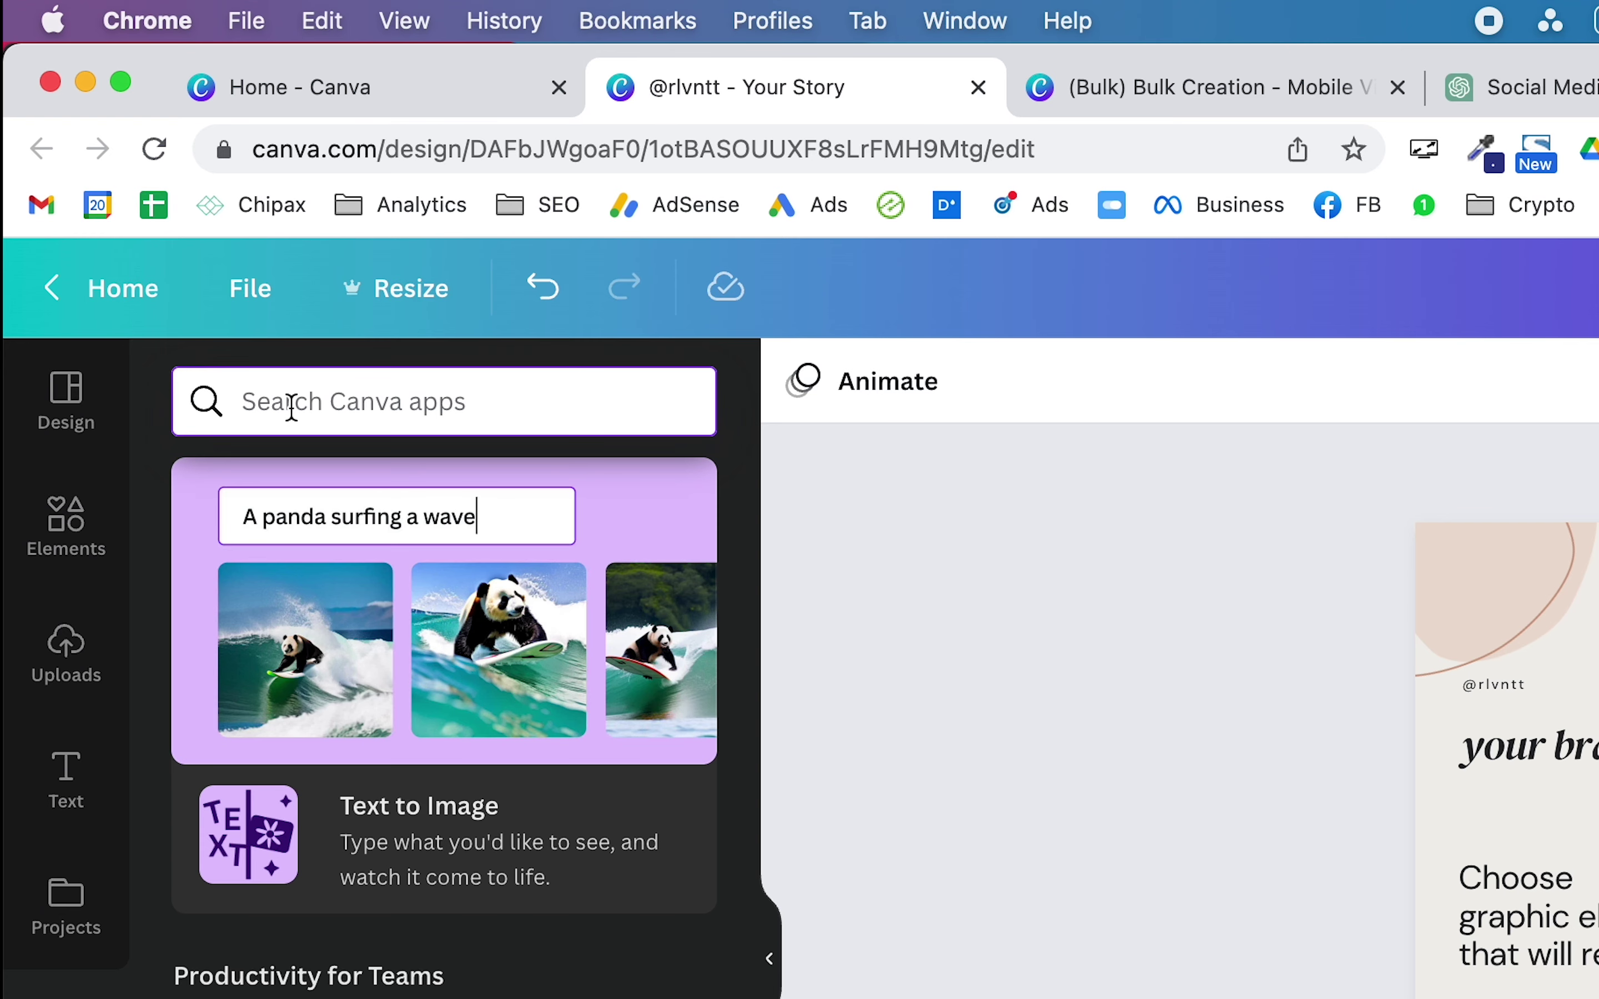
text(bulk)
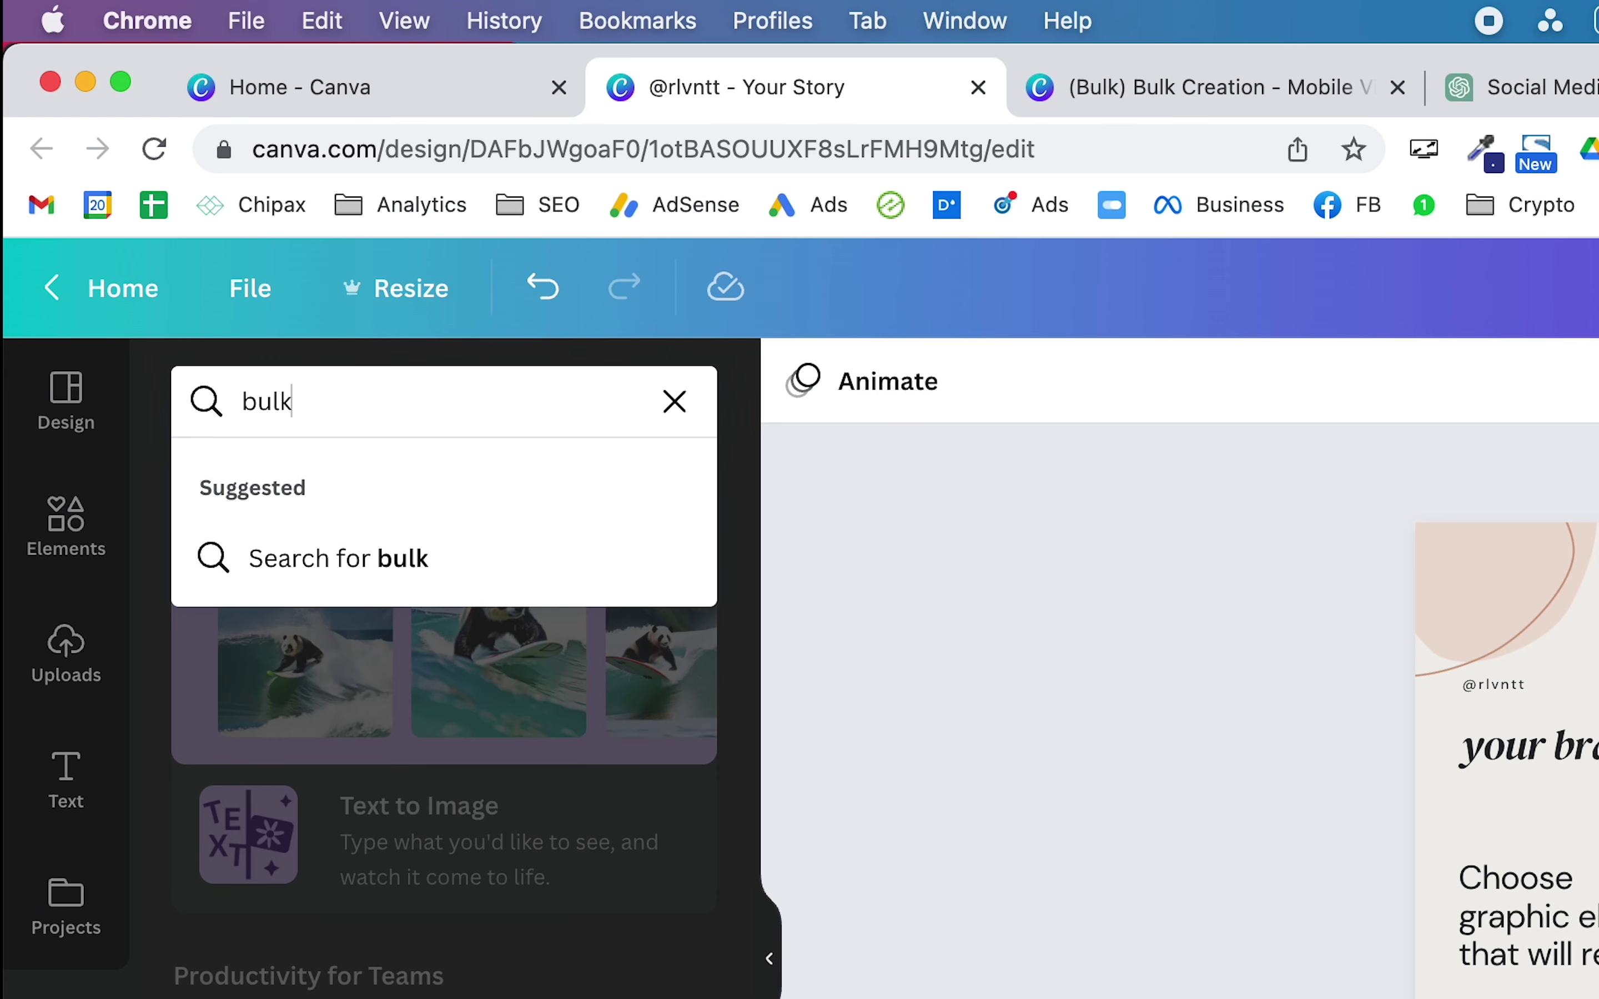
click(382, 561)
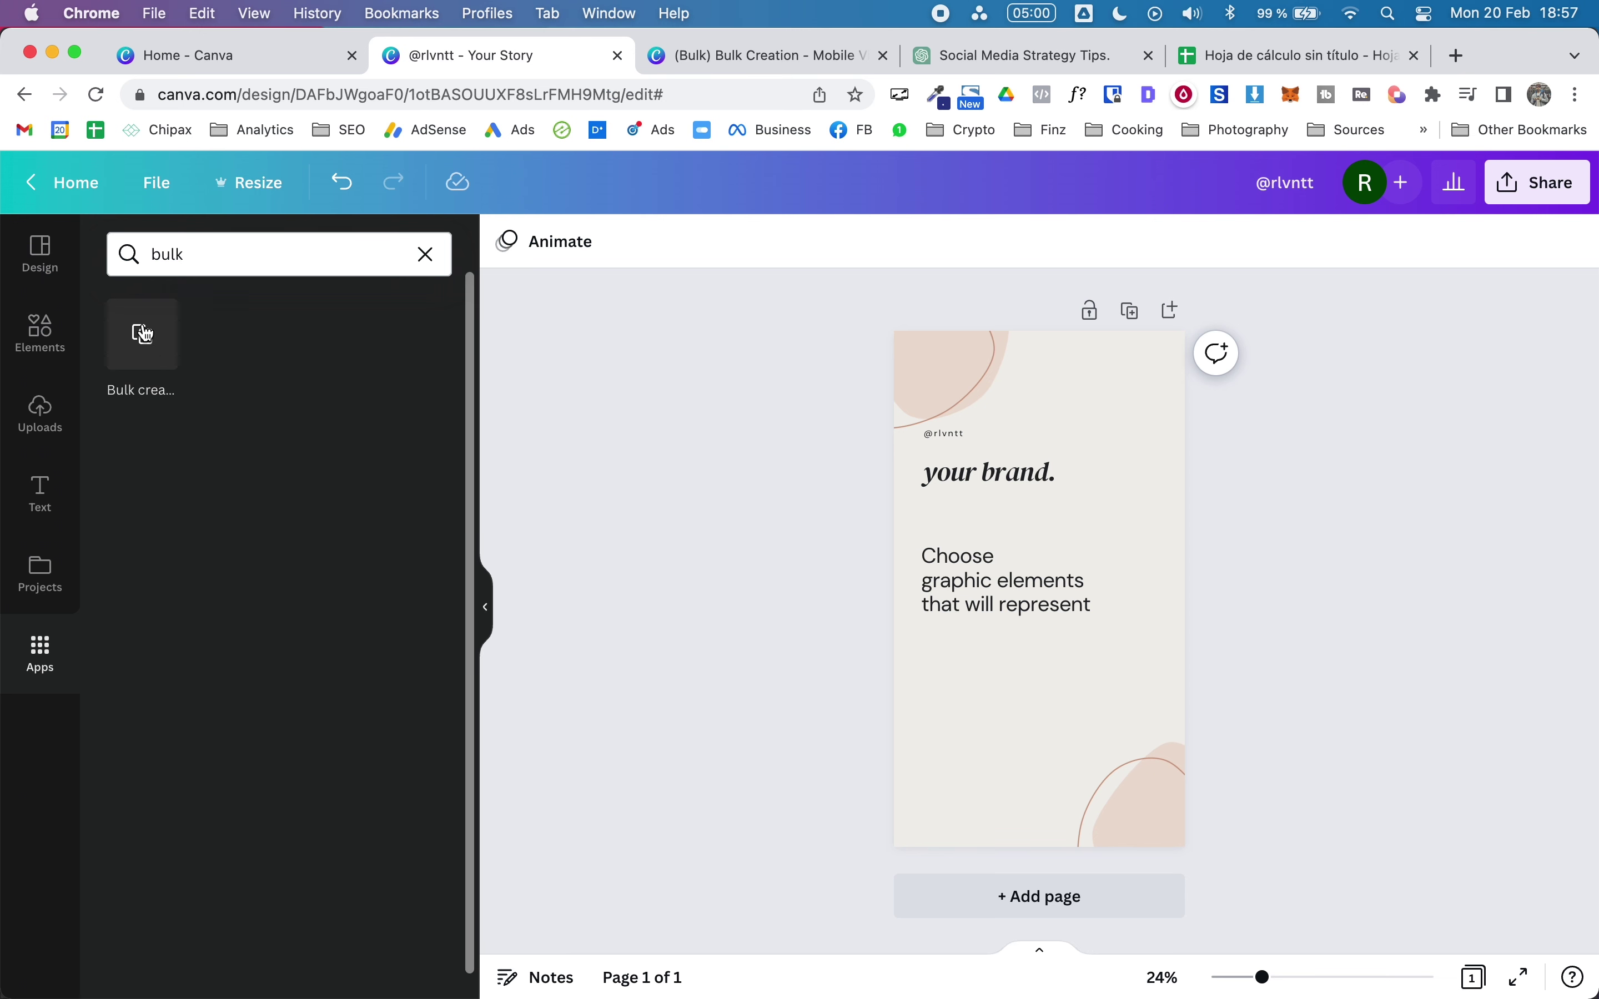
click(145, 334)
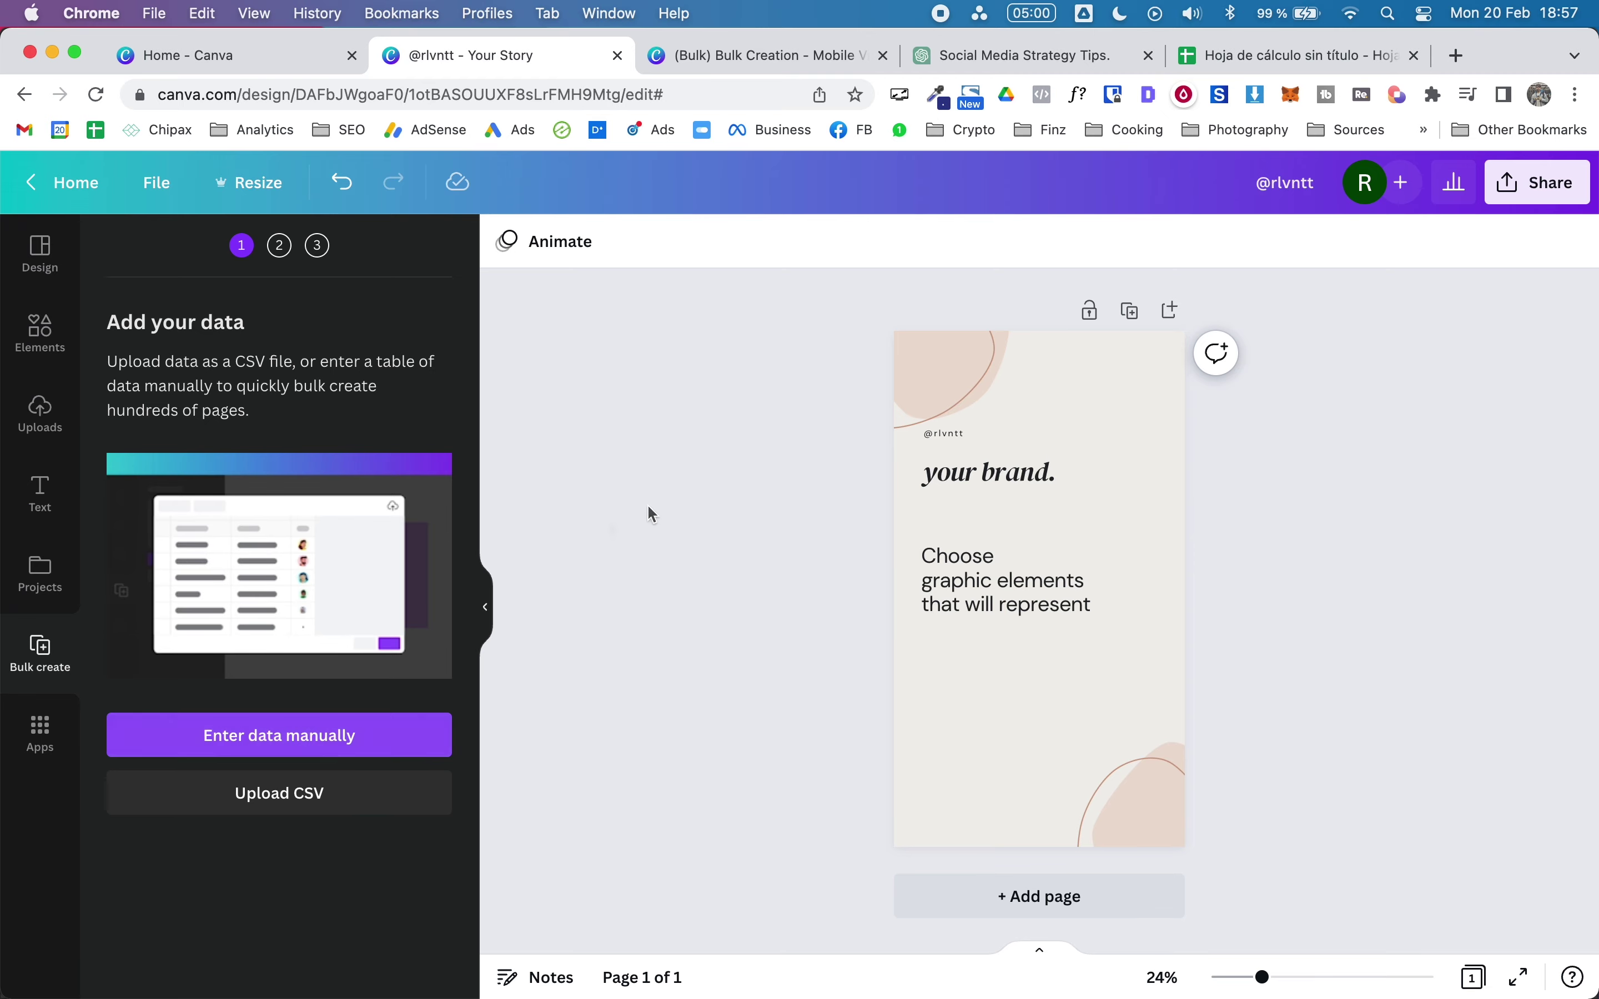
click(1234, 59)
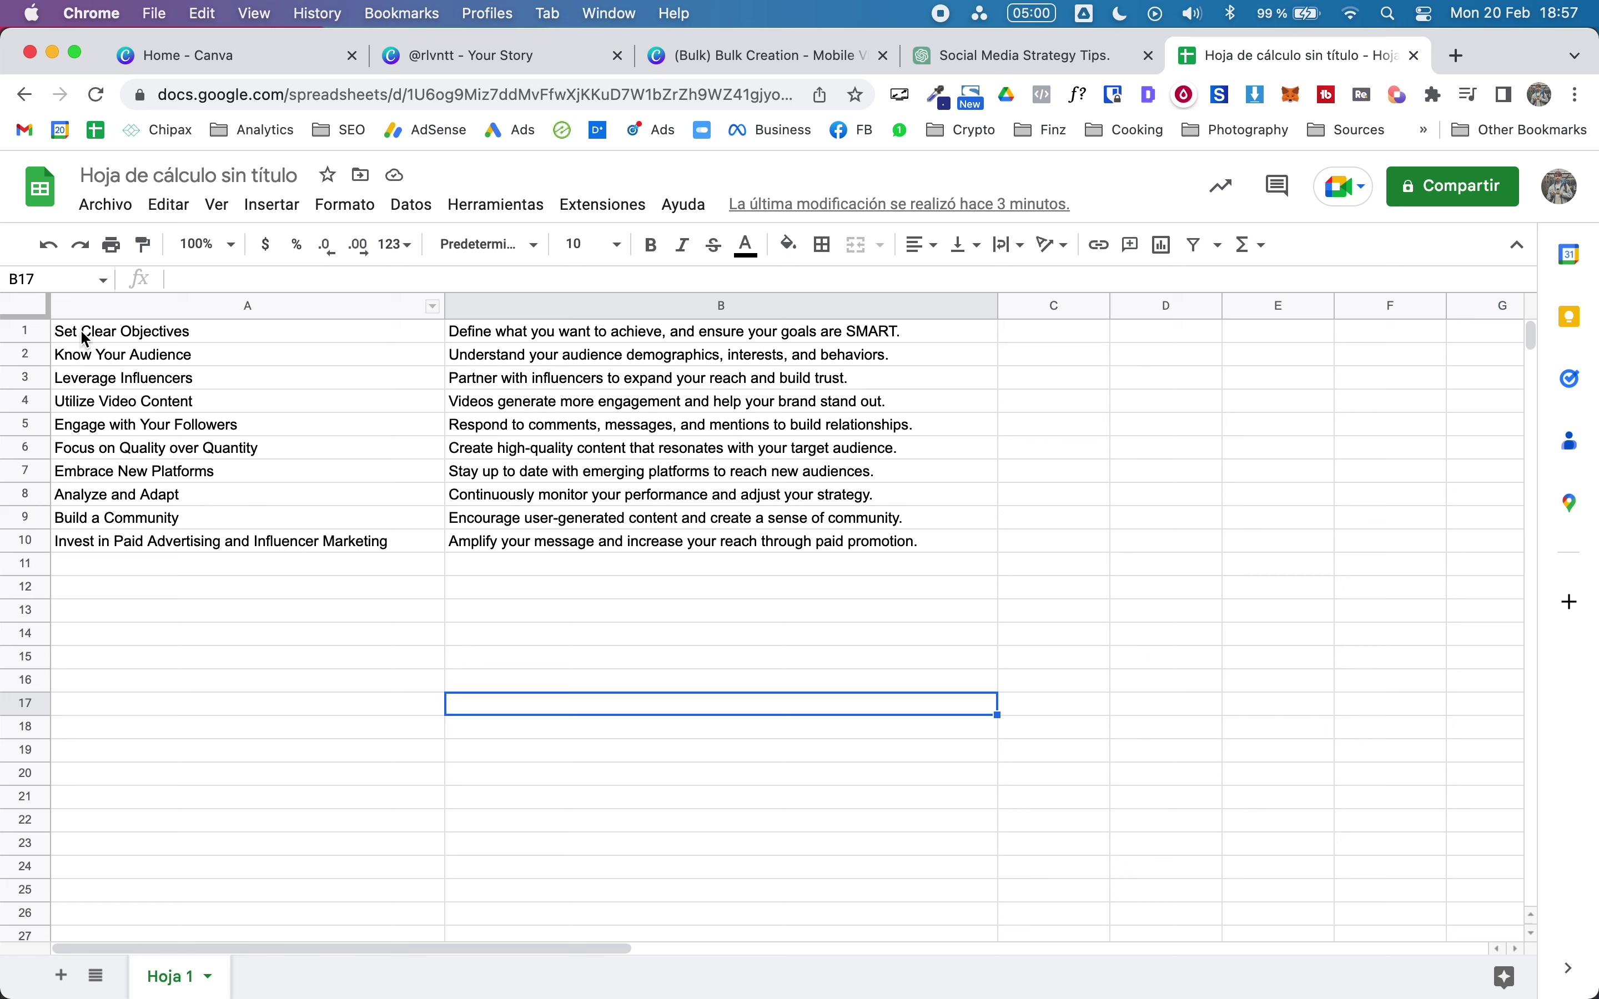
Step: Copy the ten tip titles and descriptions in A1:B10, then go back to the Canva story's bulk-create step
drag(84, 339, 640, 556)
key(super+c)
click(738, 60)
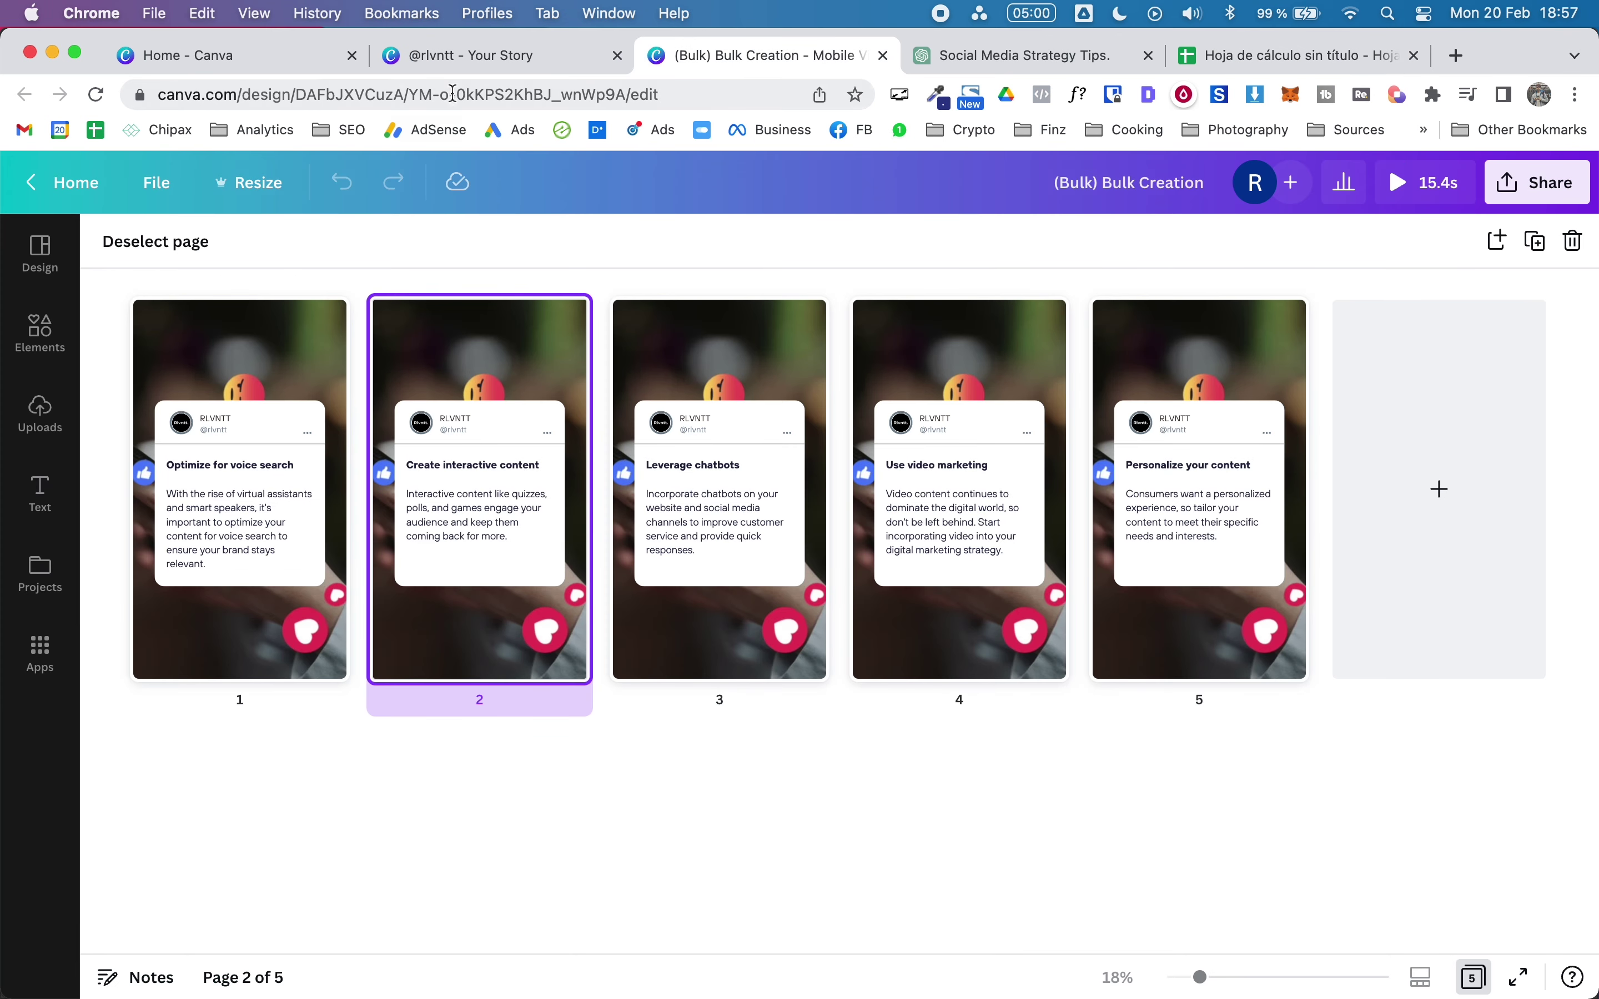
click(420, 56)
click(221, 55)
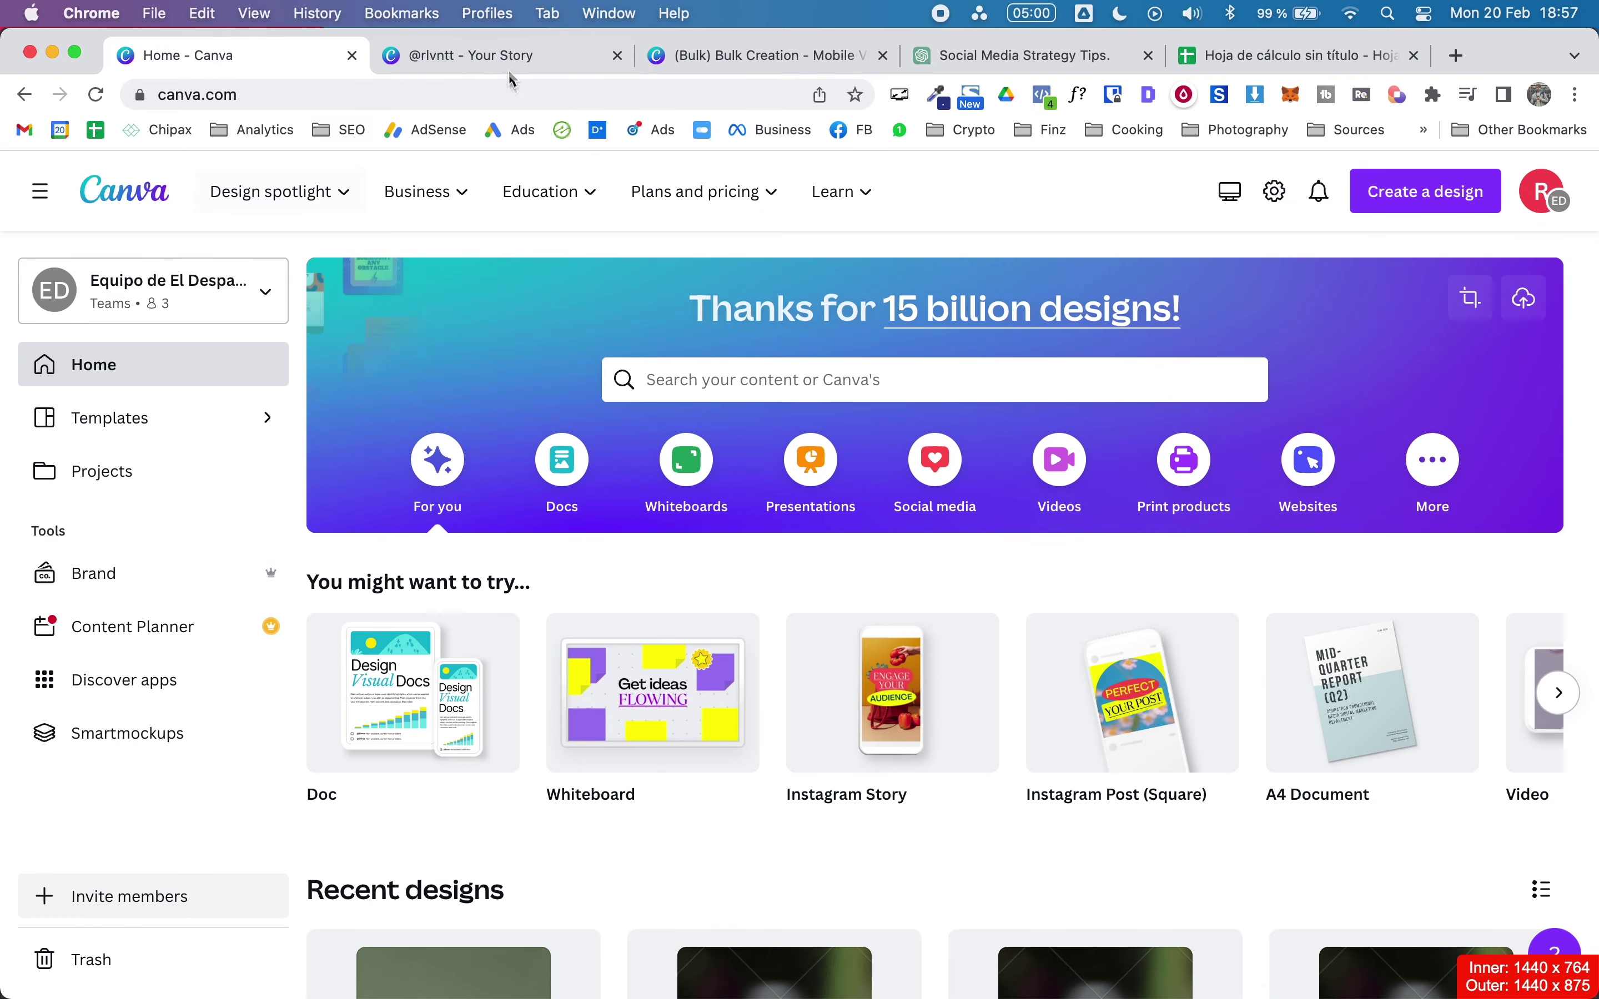
click(487, 66)
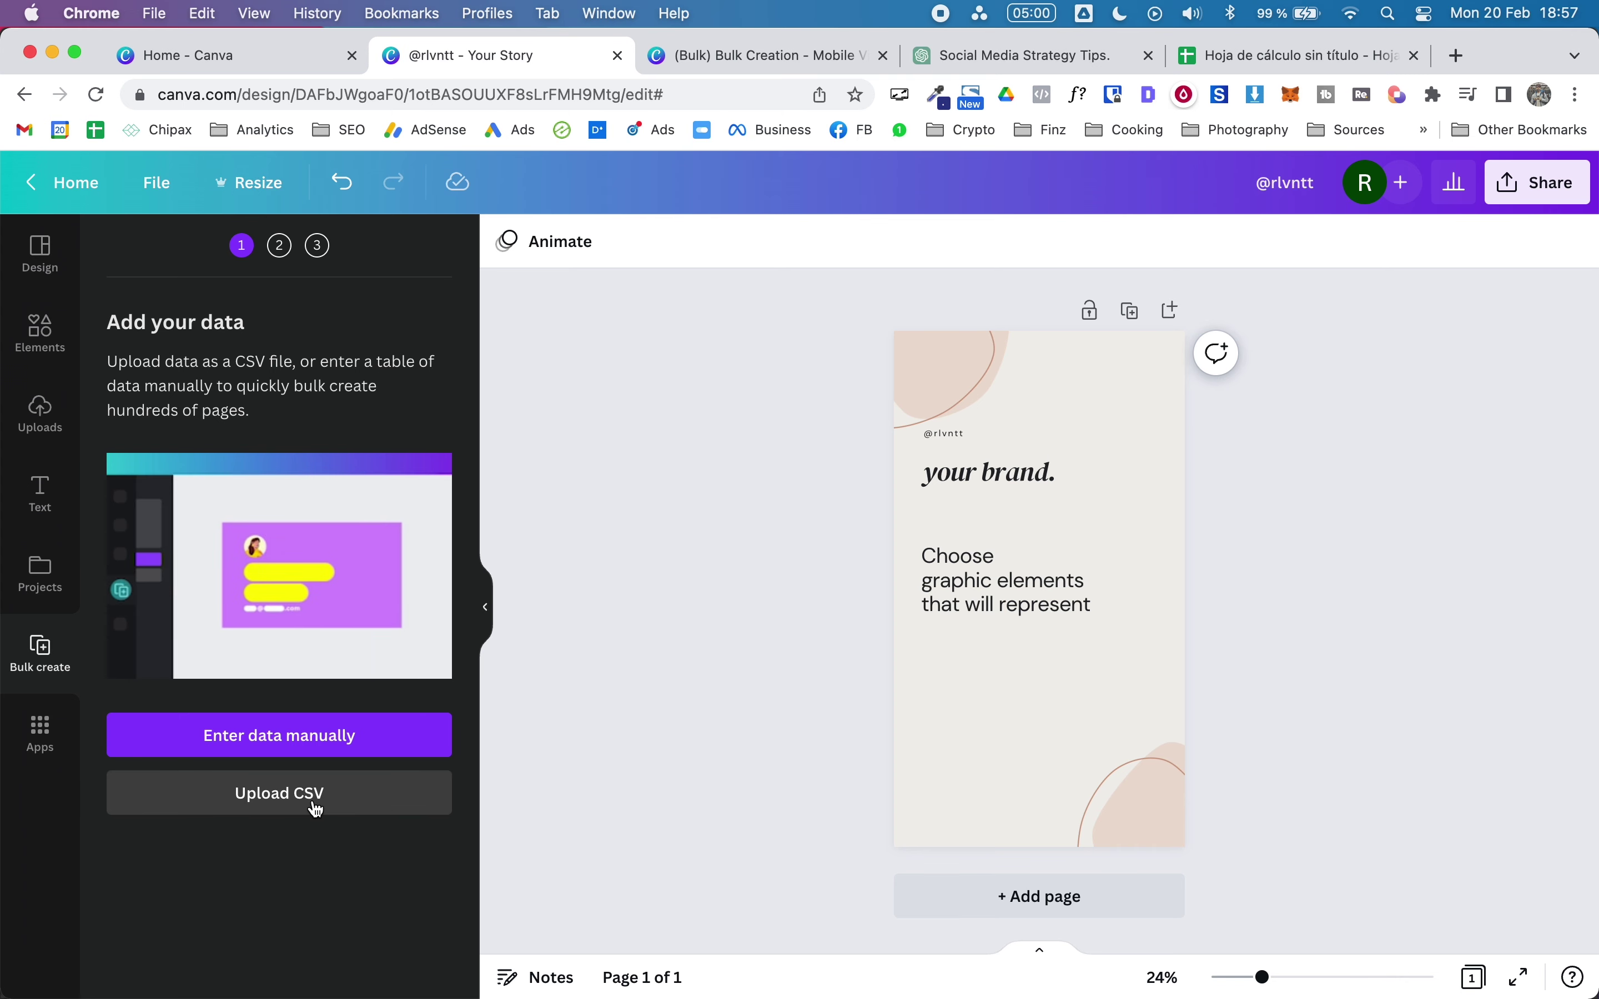
Step: Open manual data entry and clear the sample name and e-mail rows
click(248, 746)
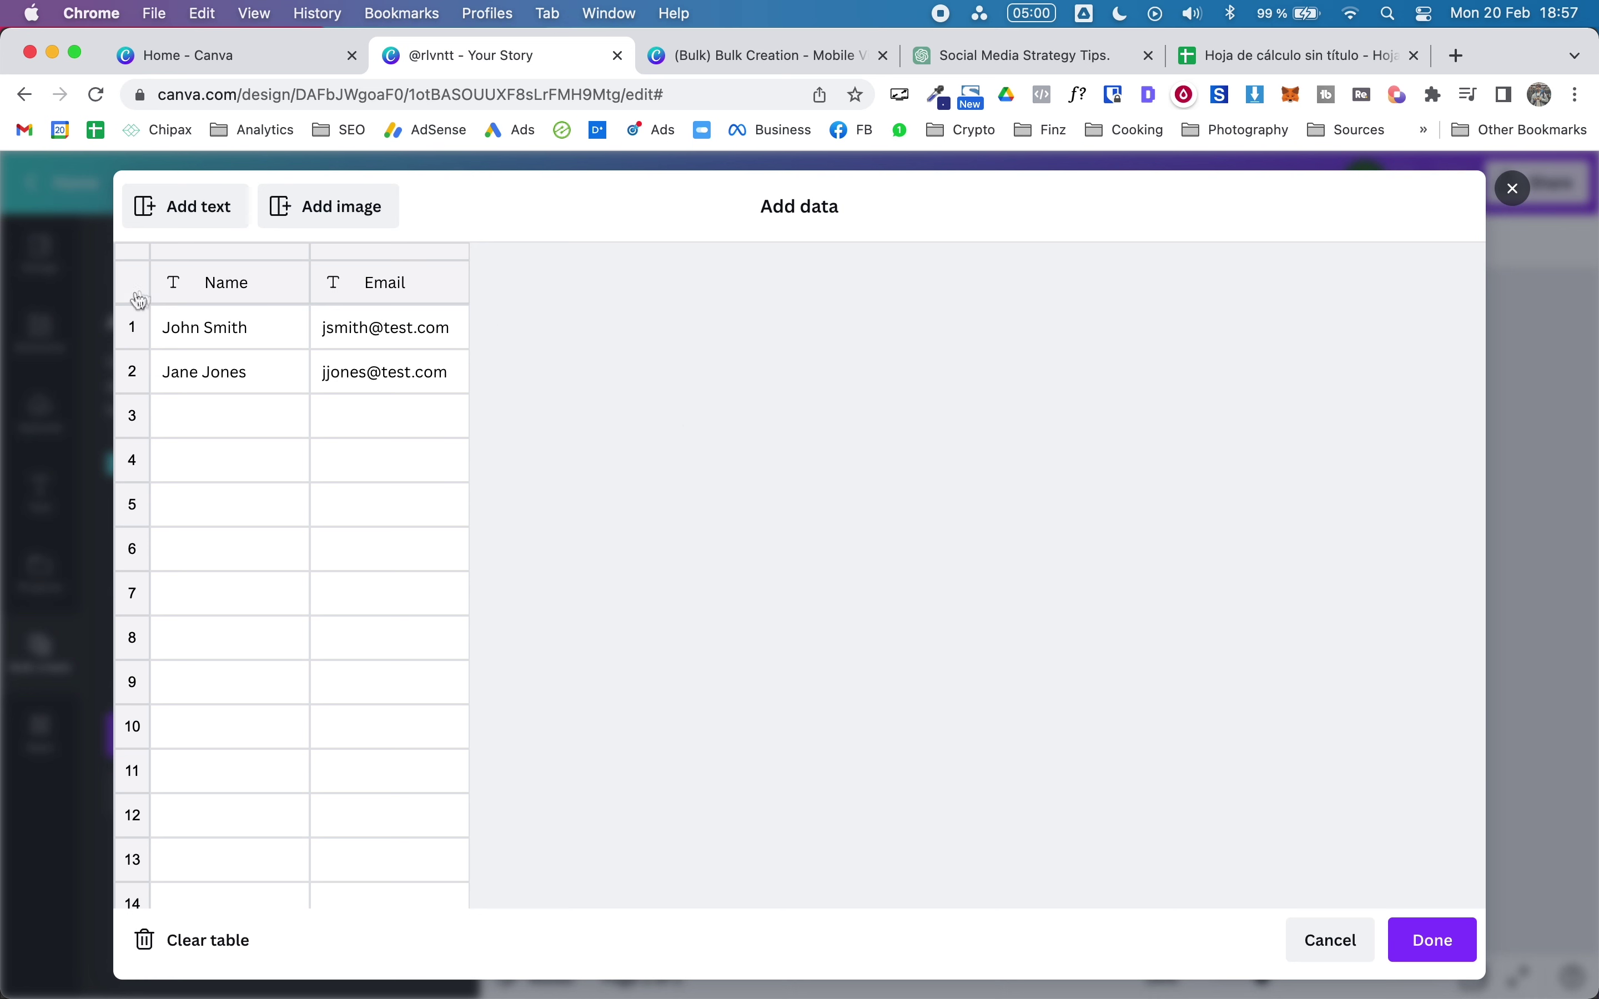
click(194, 329)
key(Down)
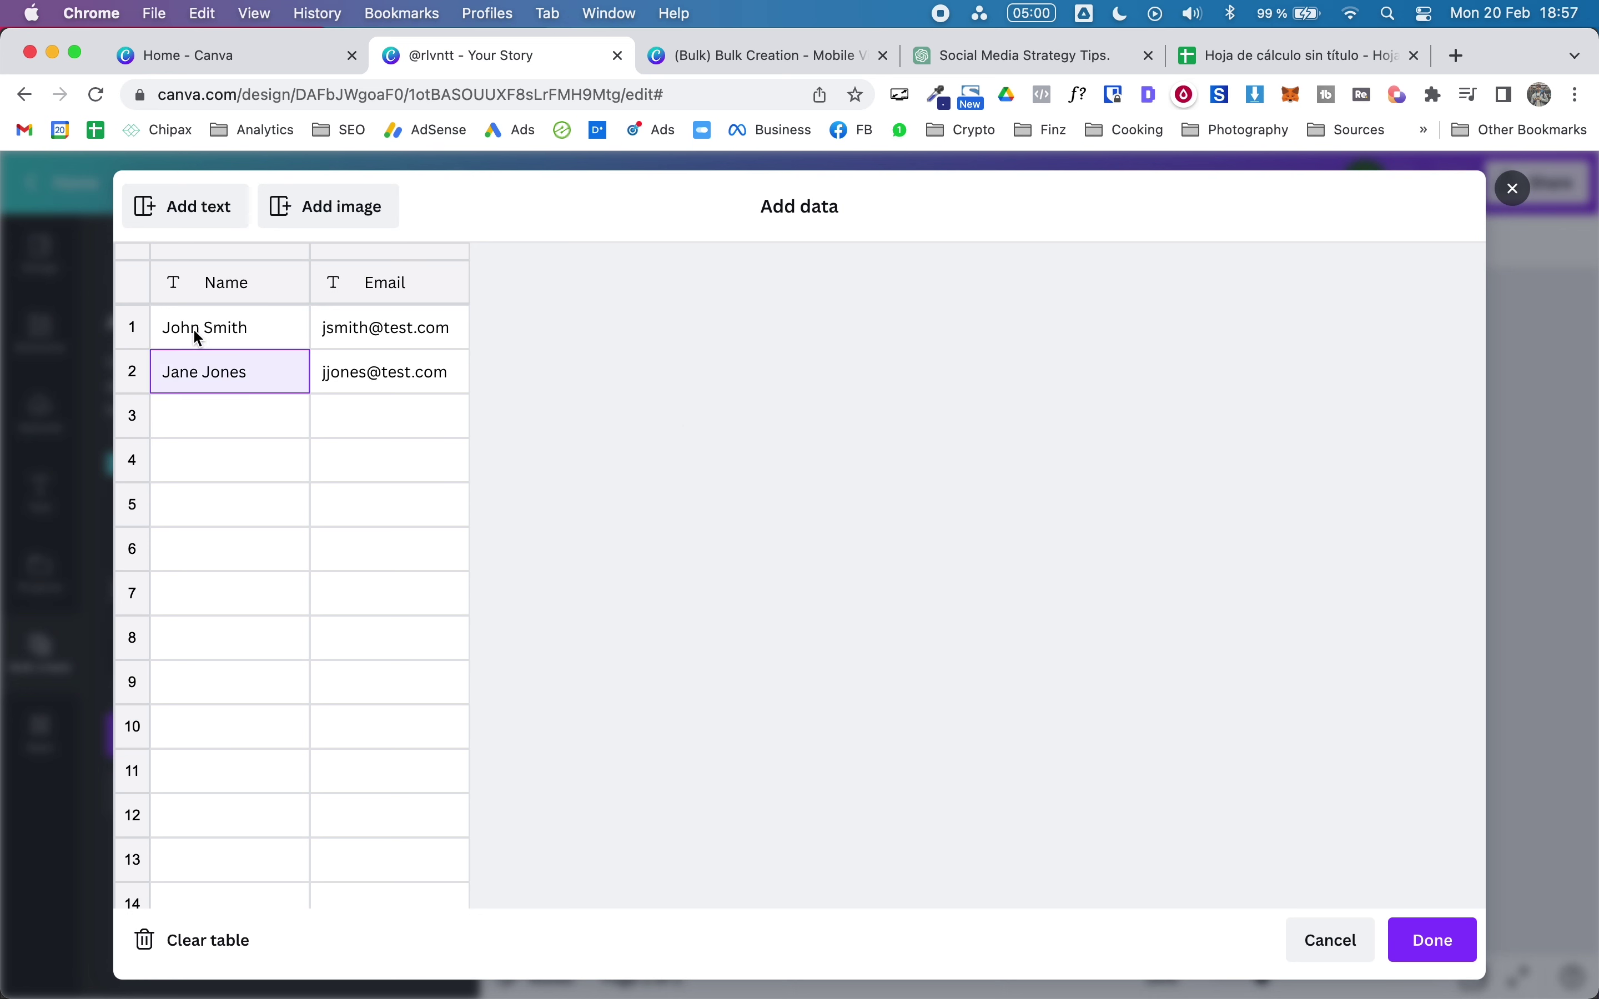
key(Right)
key(Up)
key(BackSpace)
key(Left)
key(BackSpace)
key(Right)
key(Down)
key(BackSpace)
key(Up)
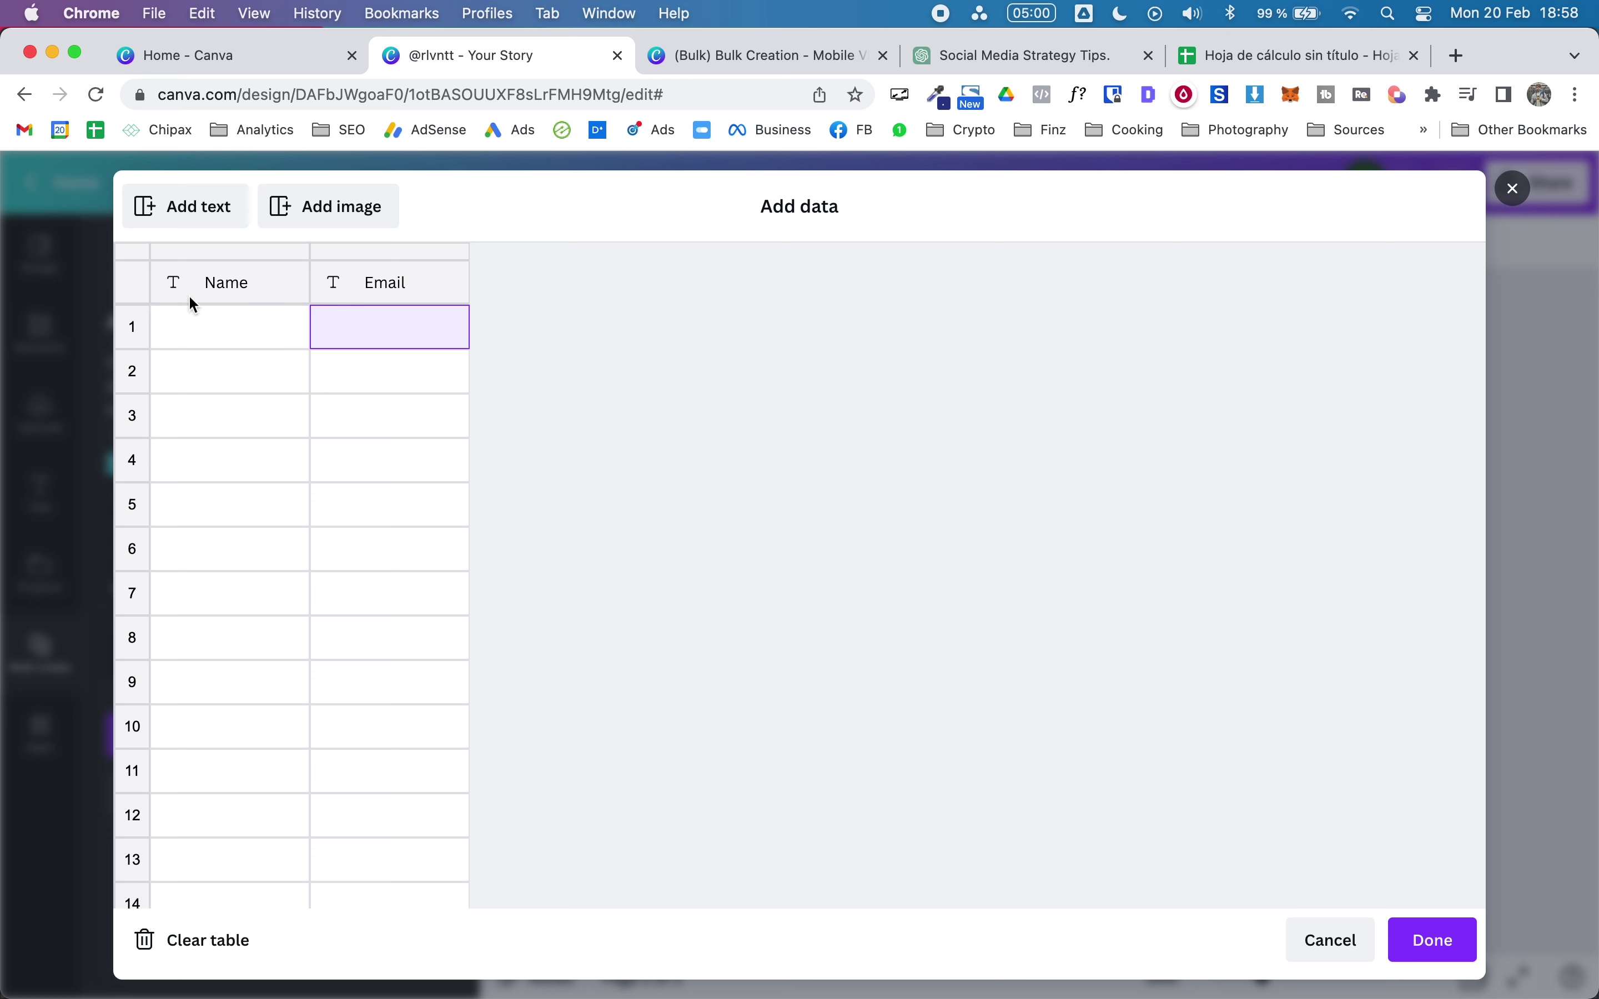
Step: Rename the columns to Title and Tip, paste in the ten tips, and confirm
click(234, 281)
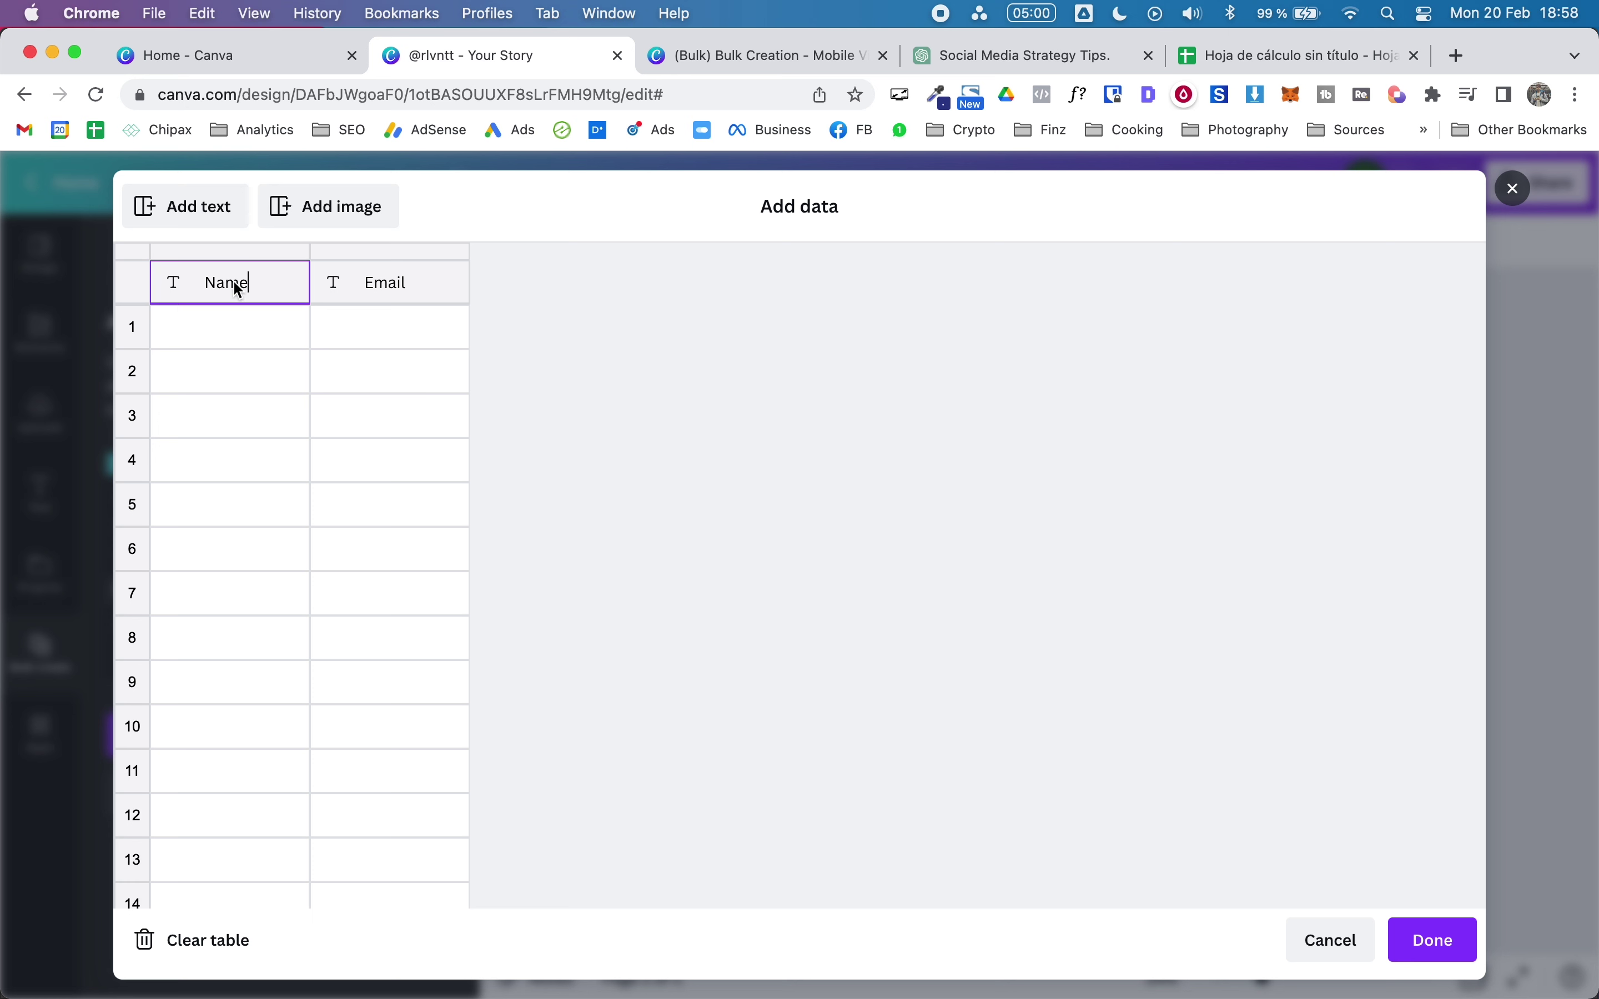
key(BackSpace)
key(BackSpace)
key(BackSpace)
key(BackSpace)
key(Return)
key(Up)
key(Right)
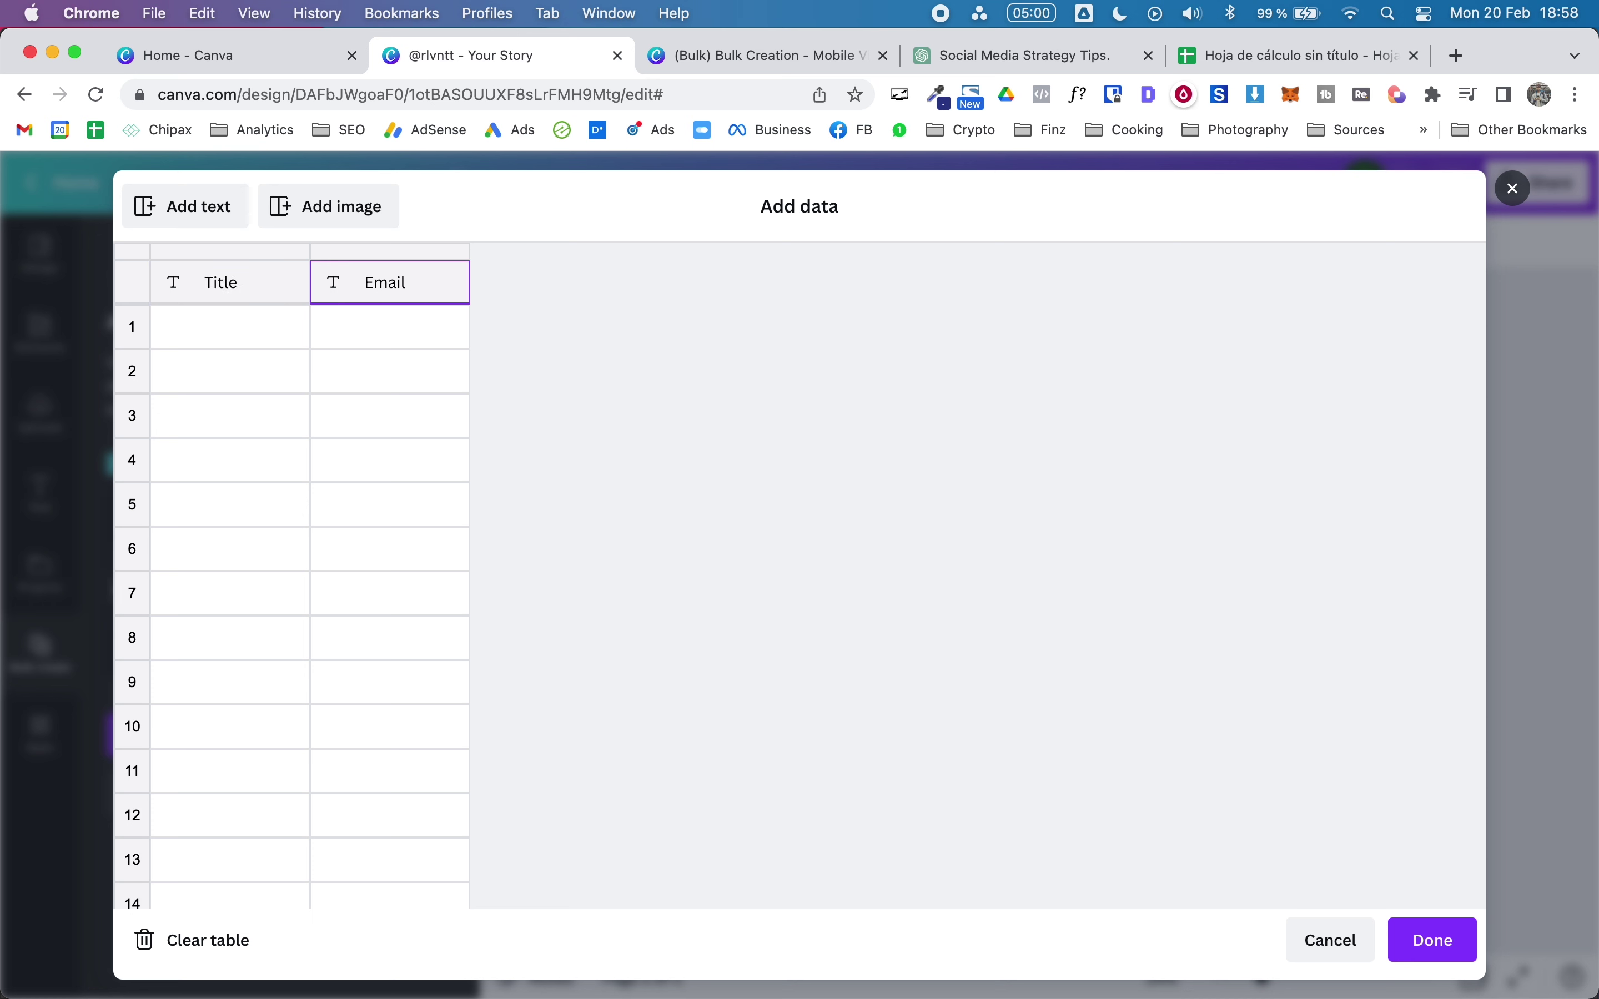
key(Return)
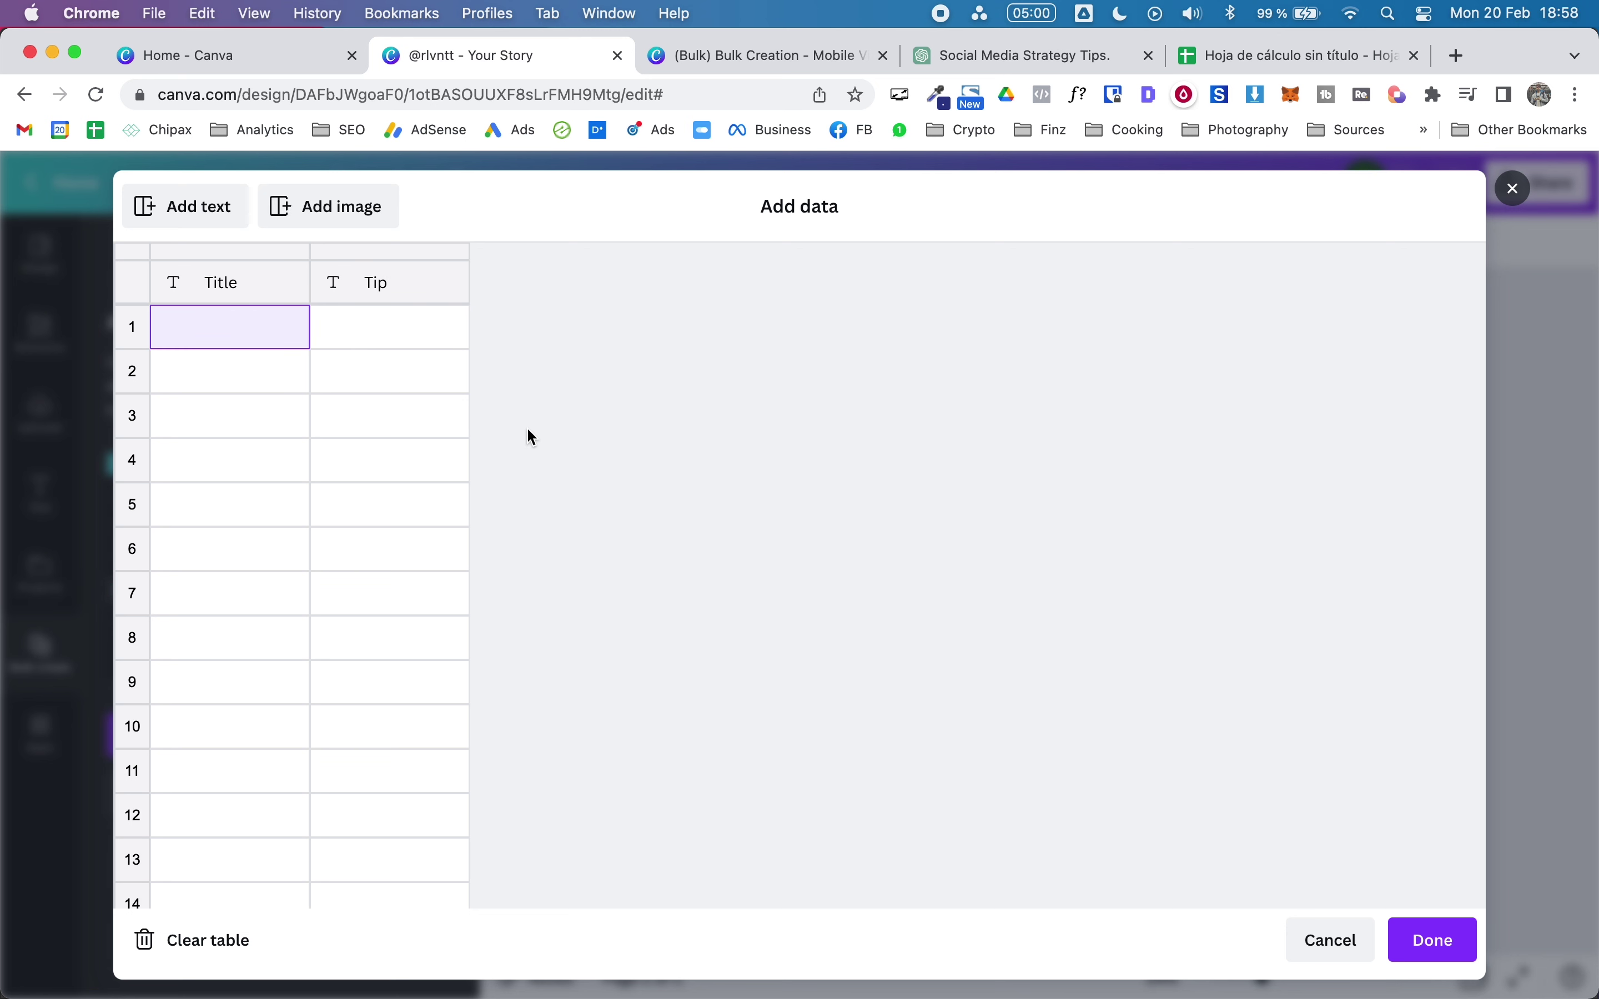
key(super+v)
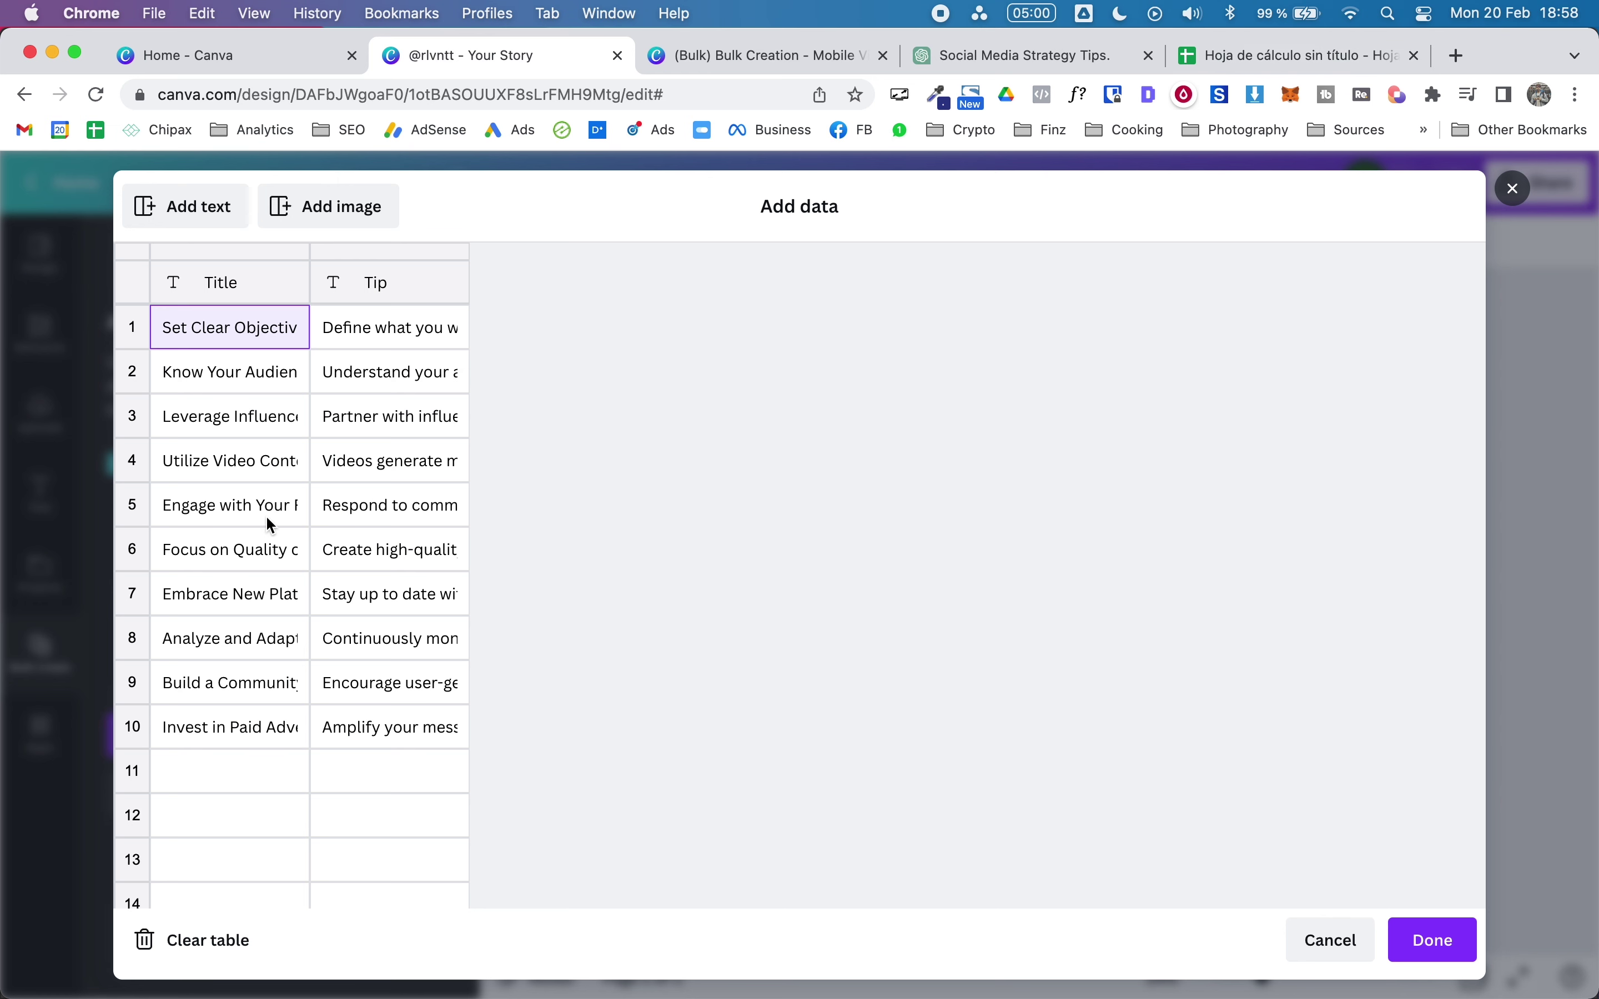
click(1451, 941)
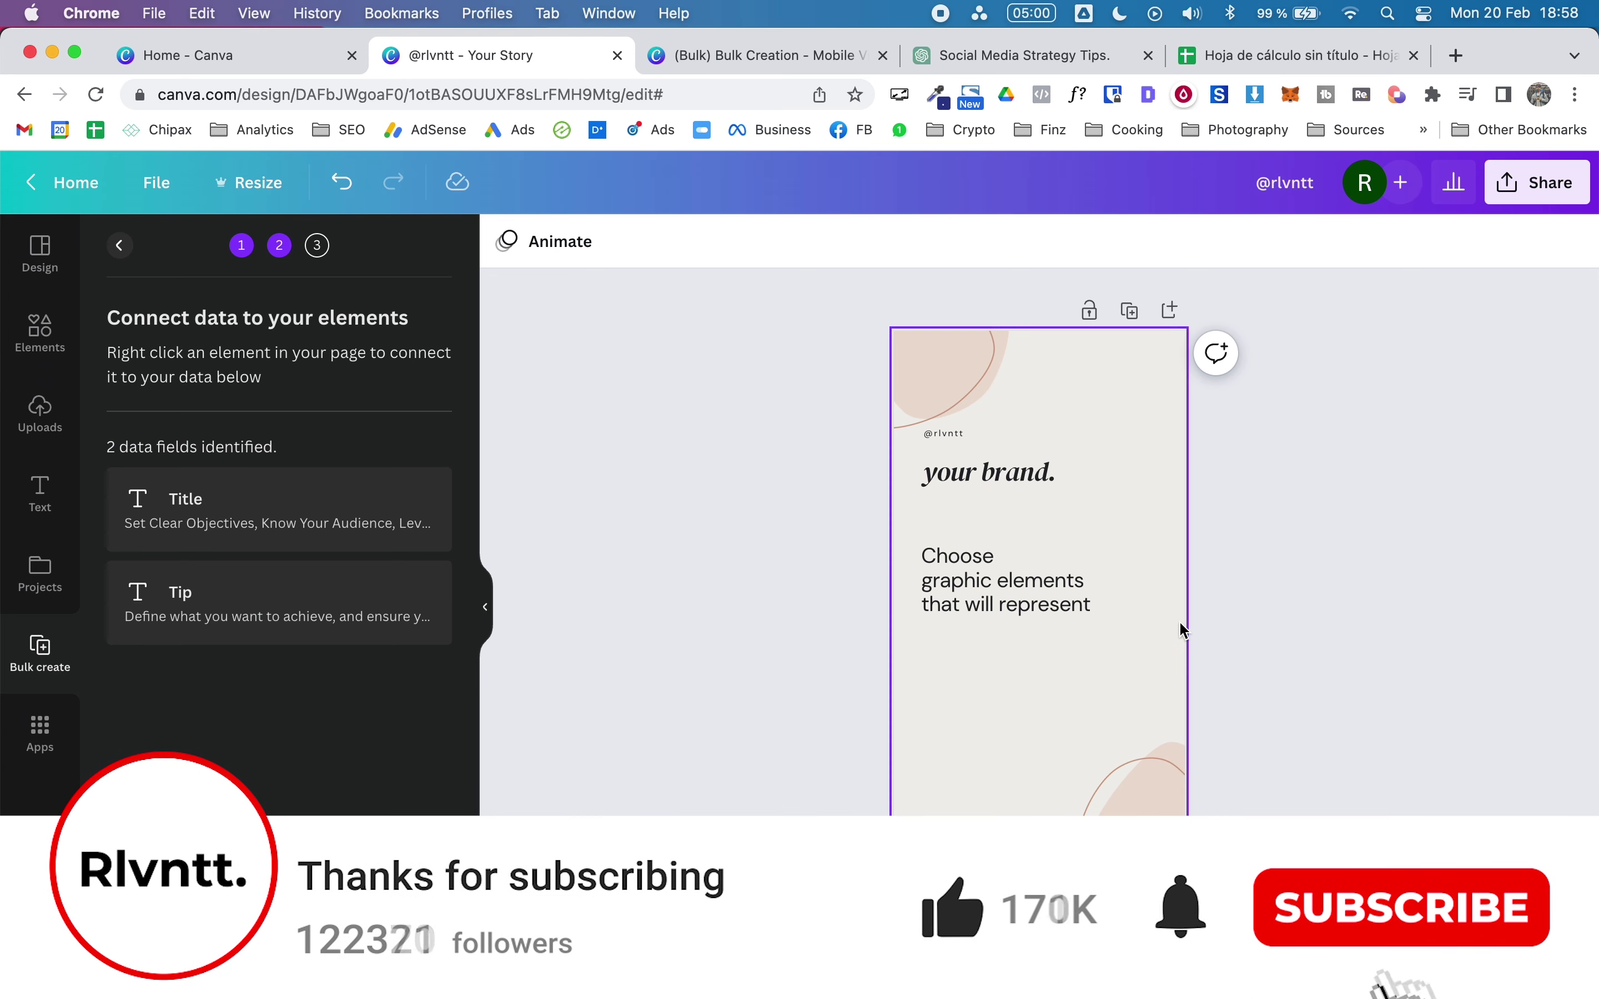
Step: Connect the 'your brand.' heading text to the Title data field
click(980, 488)
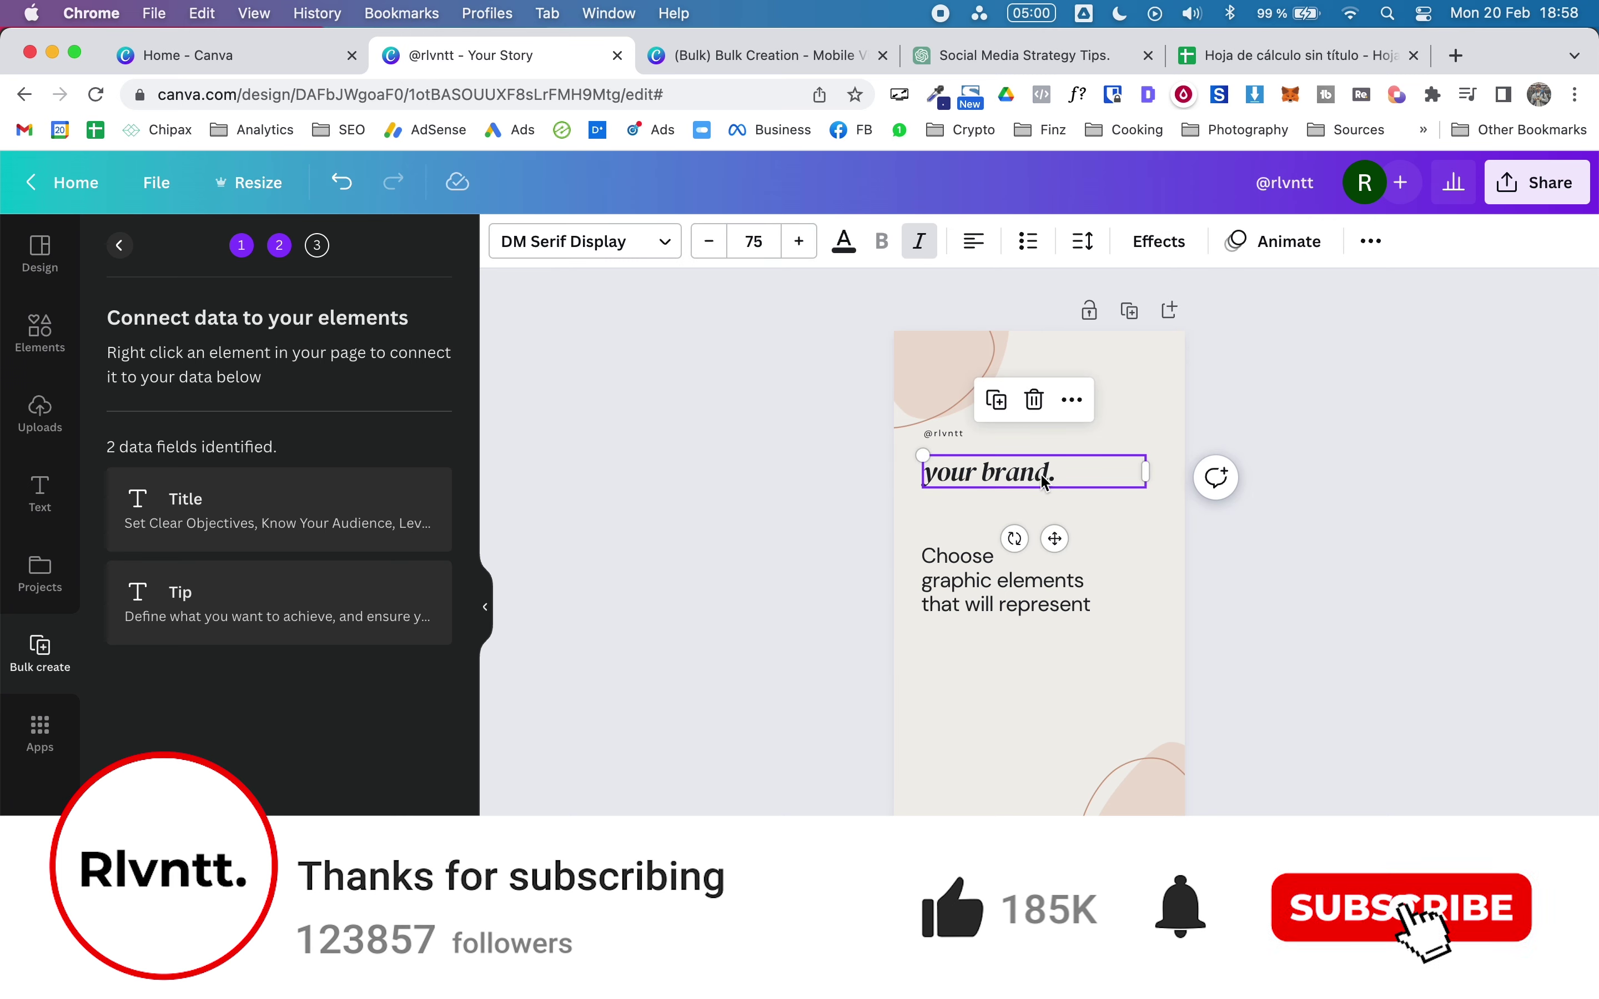
right_click(993, 477)
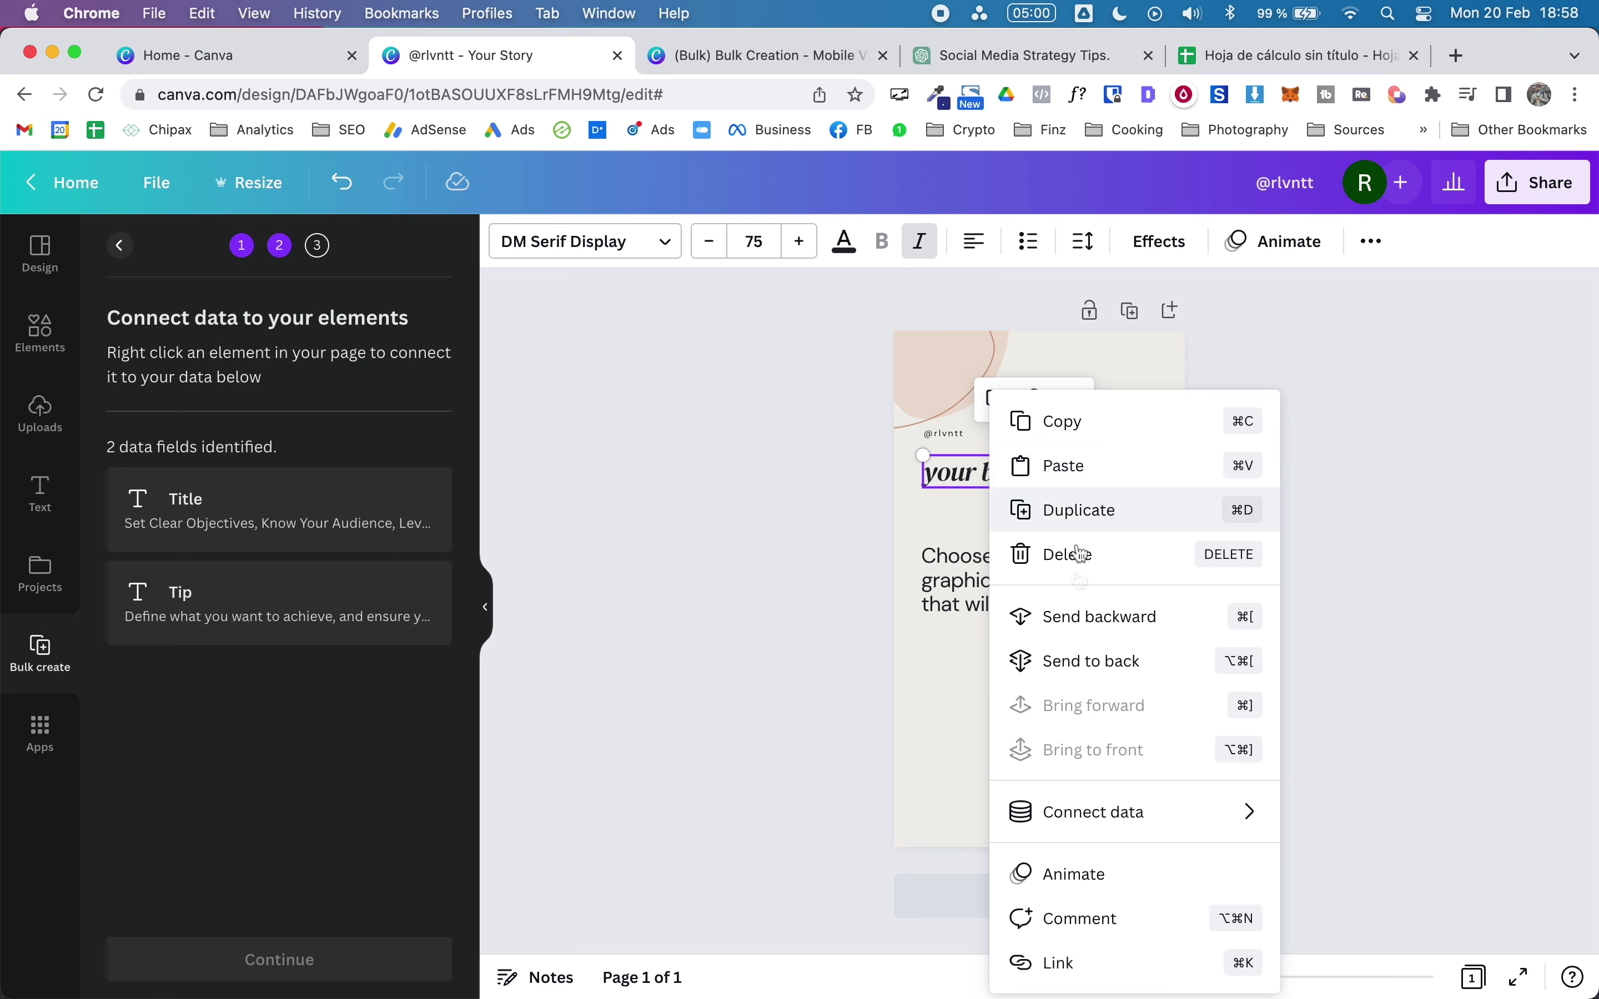
mouse_move(1117, 823)
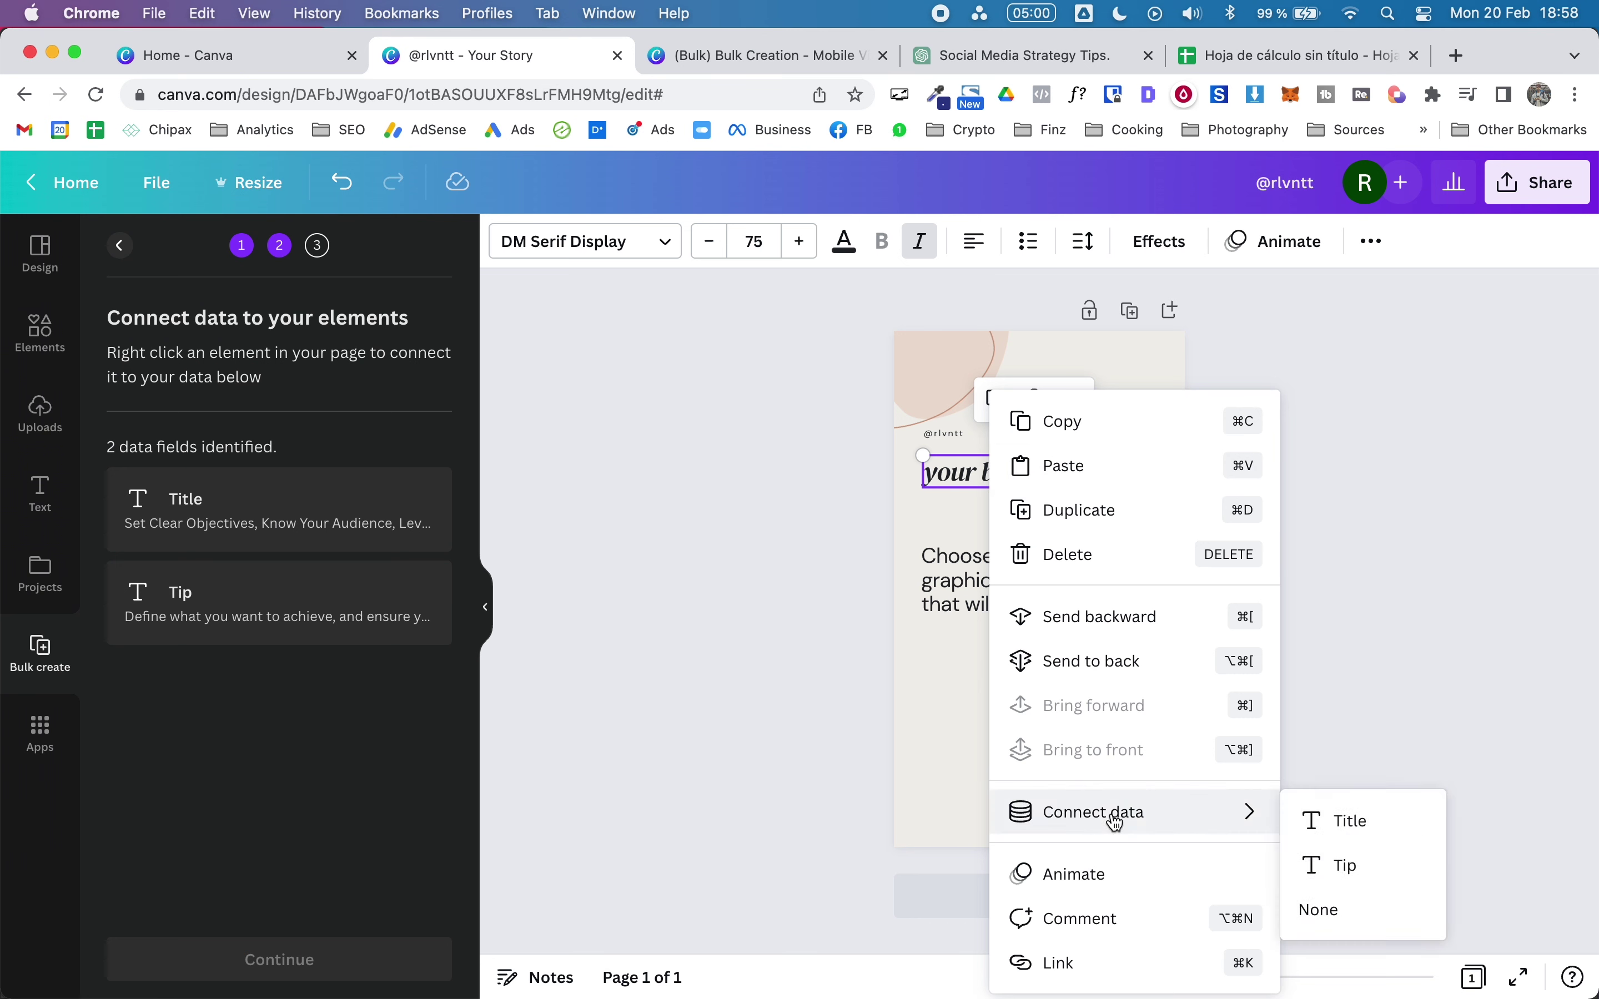
click(1346, 825)
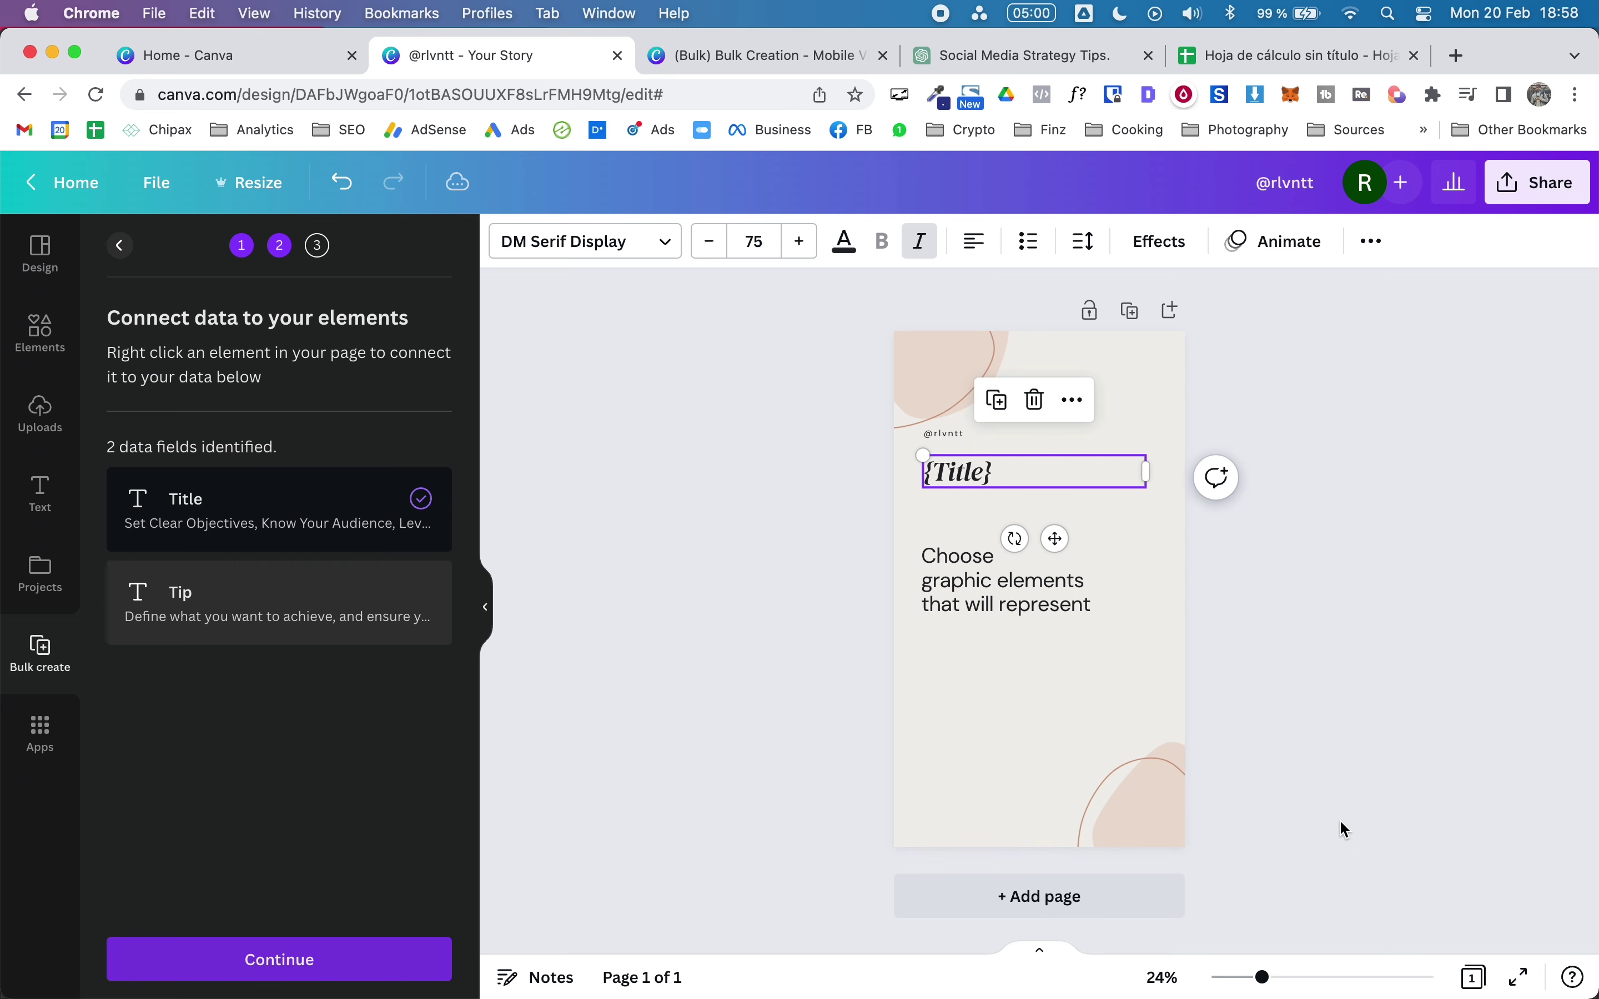
Step: Connect the body text to the Tip field and continue to applying the data
click(951, 598)
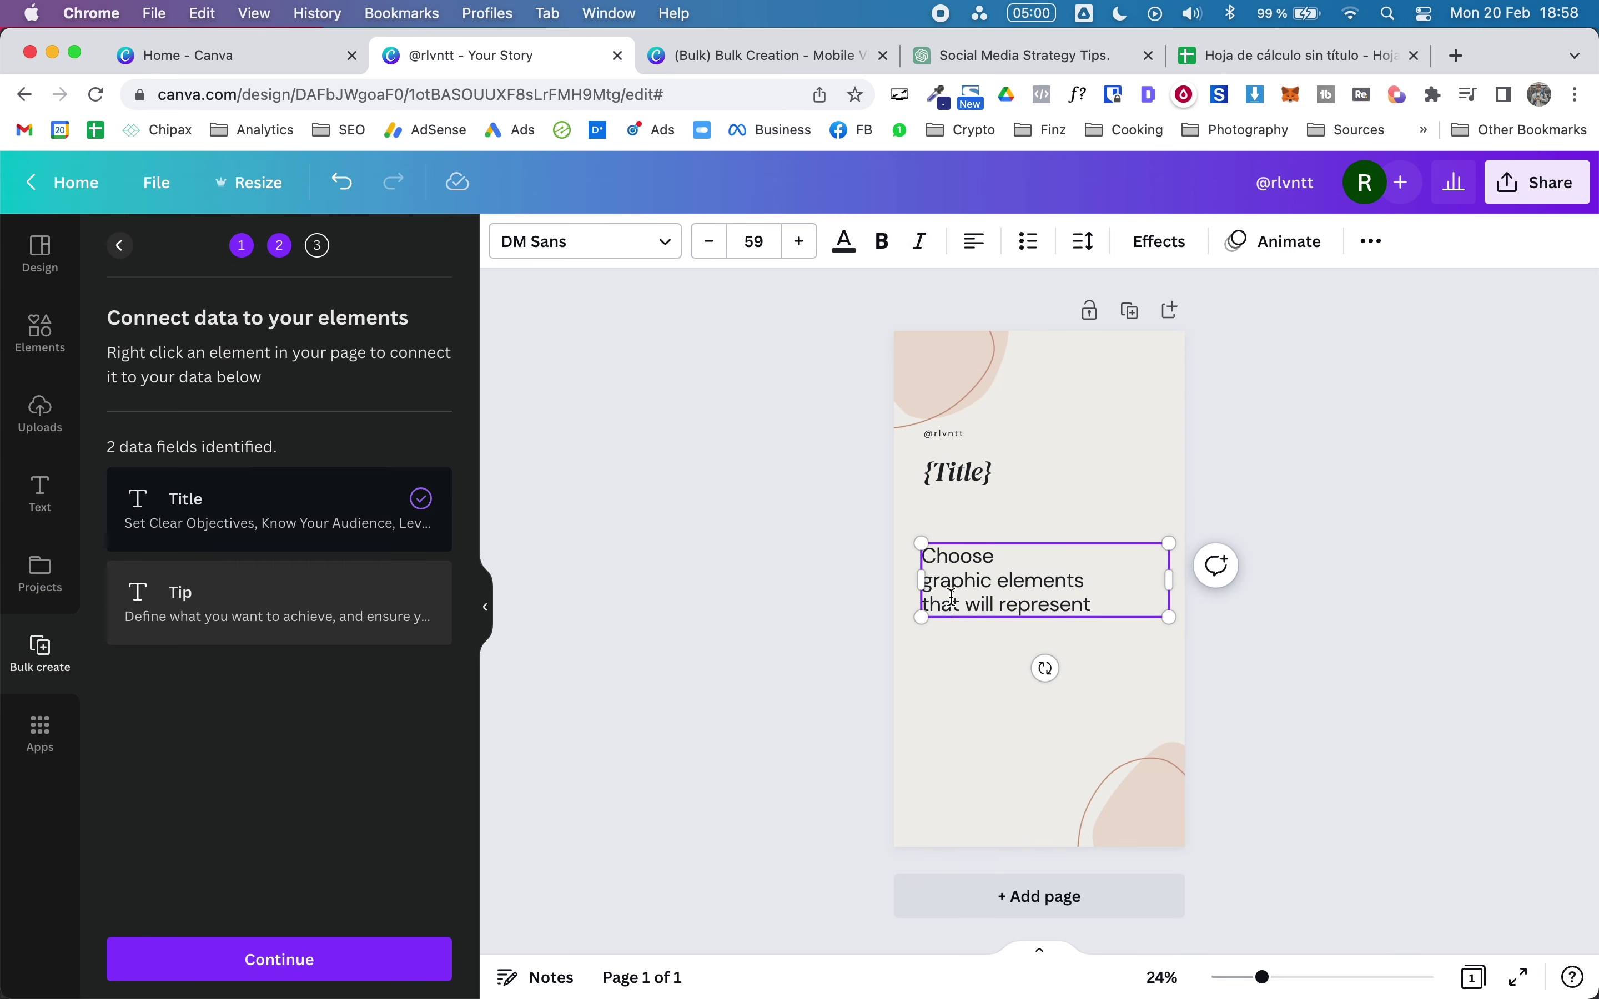
right_click(1035, 600)
key(Escape)
click(731, 589)
click(1057, 563)
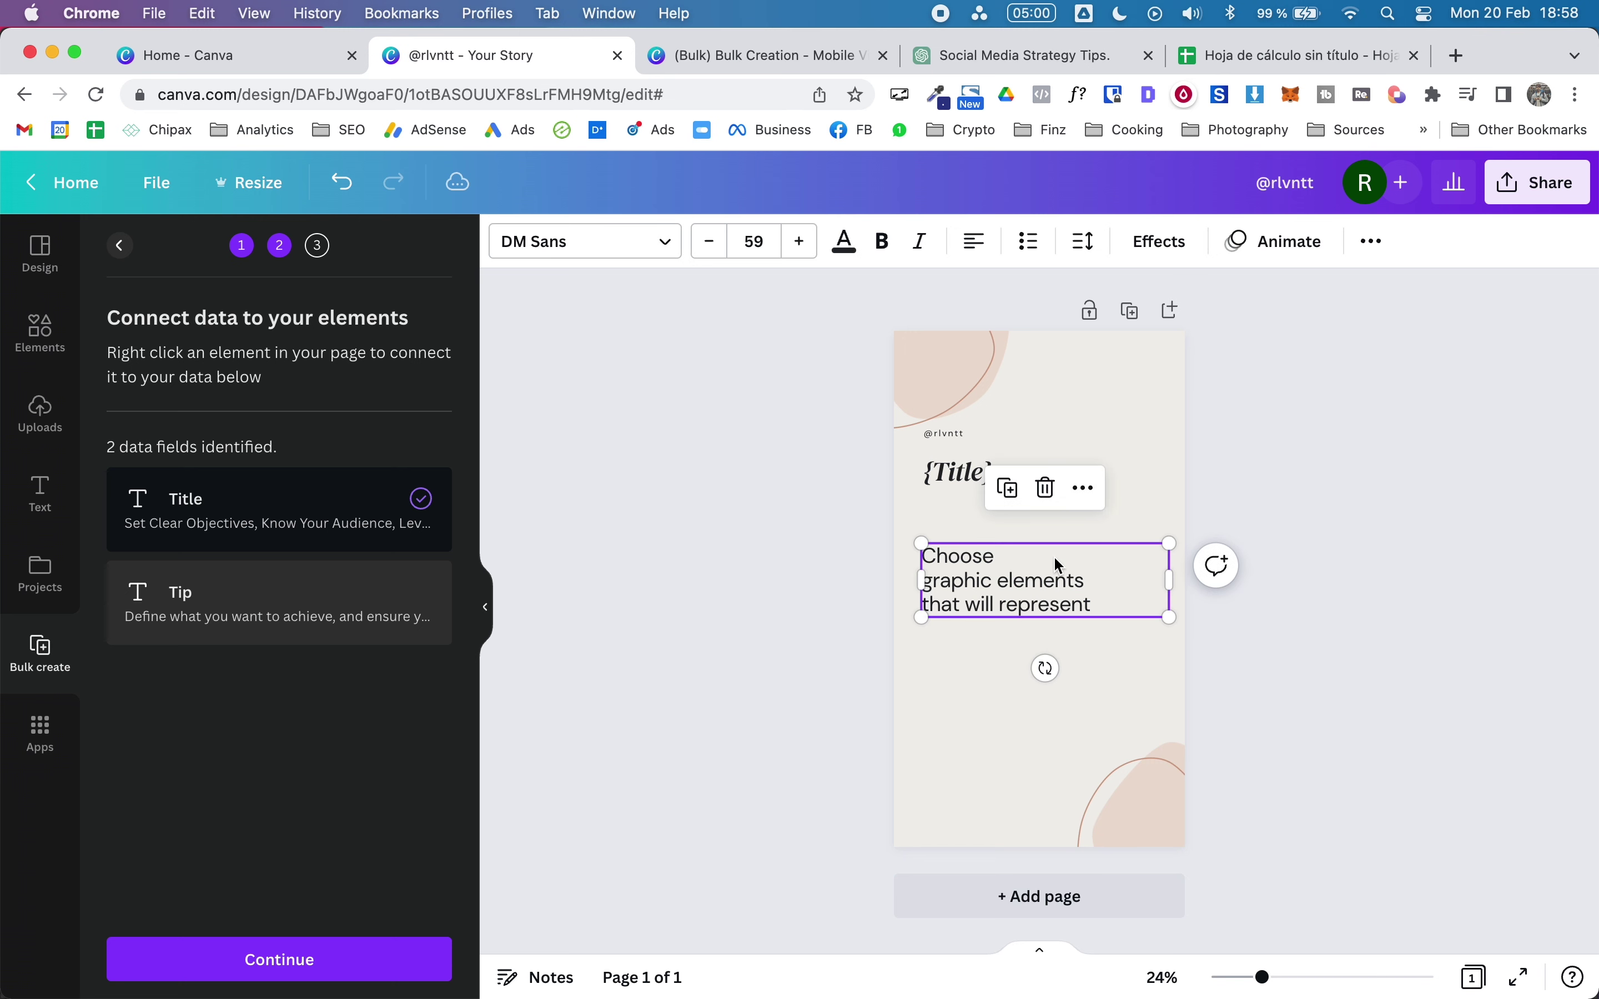
right_click(1059, 565)
mouse_move(1134, 785)
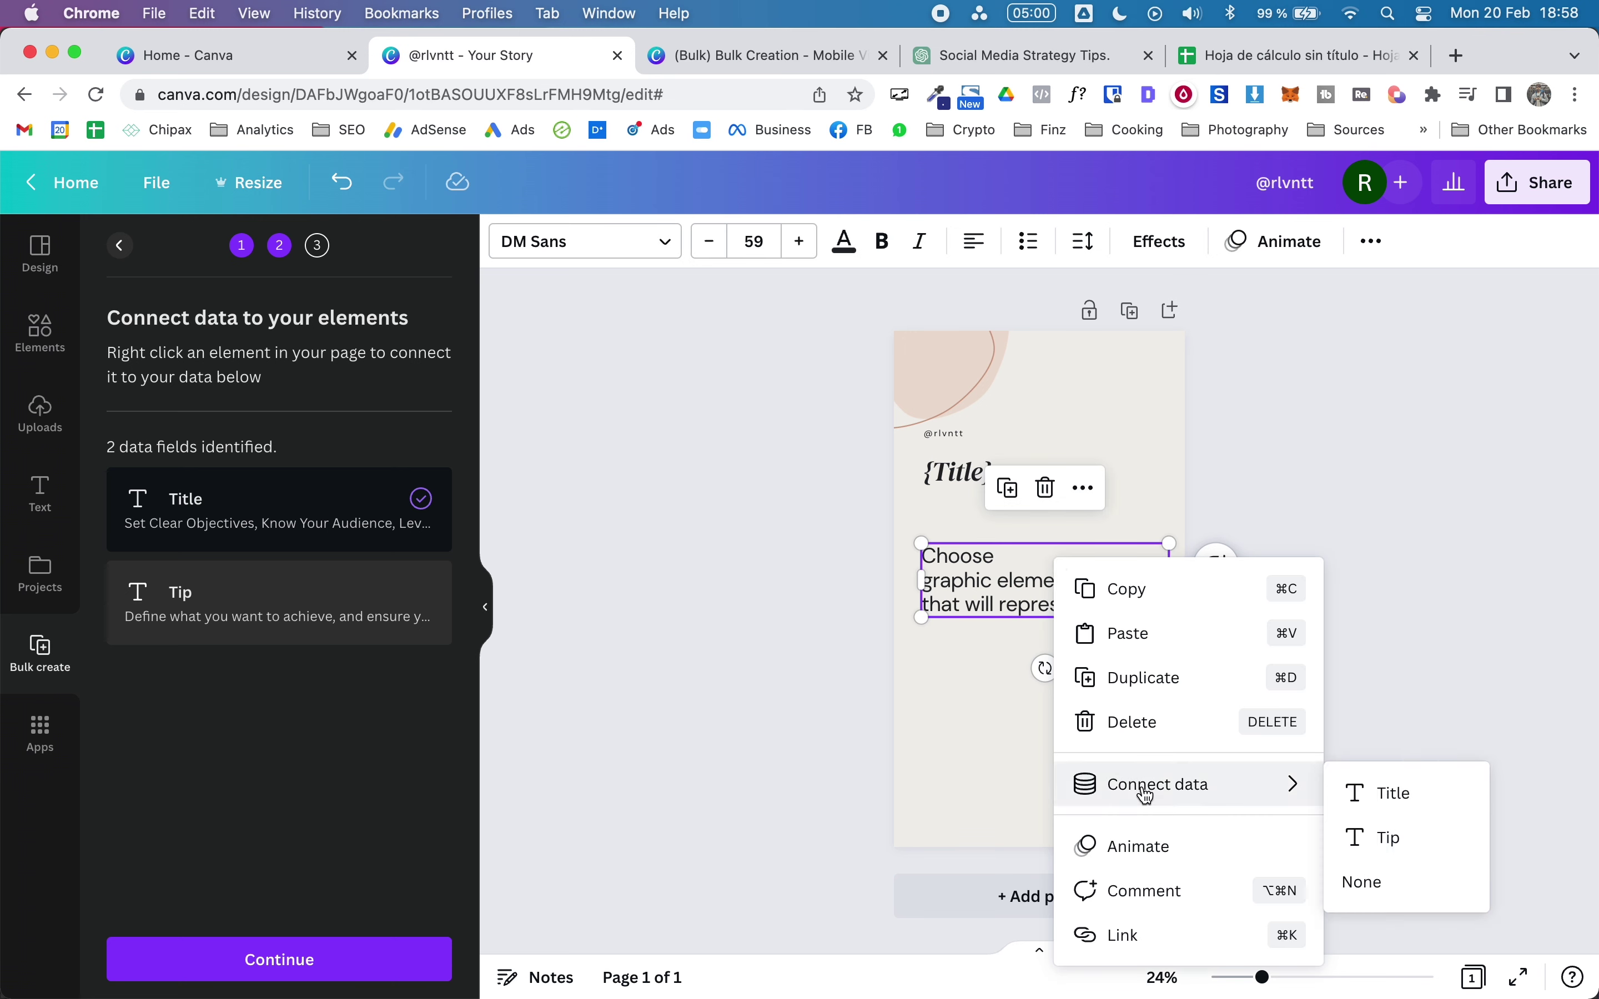
click(1351, 843)
click(1440, 594)
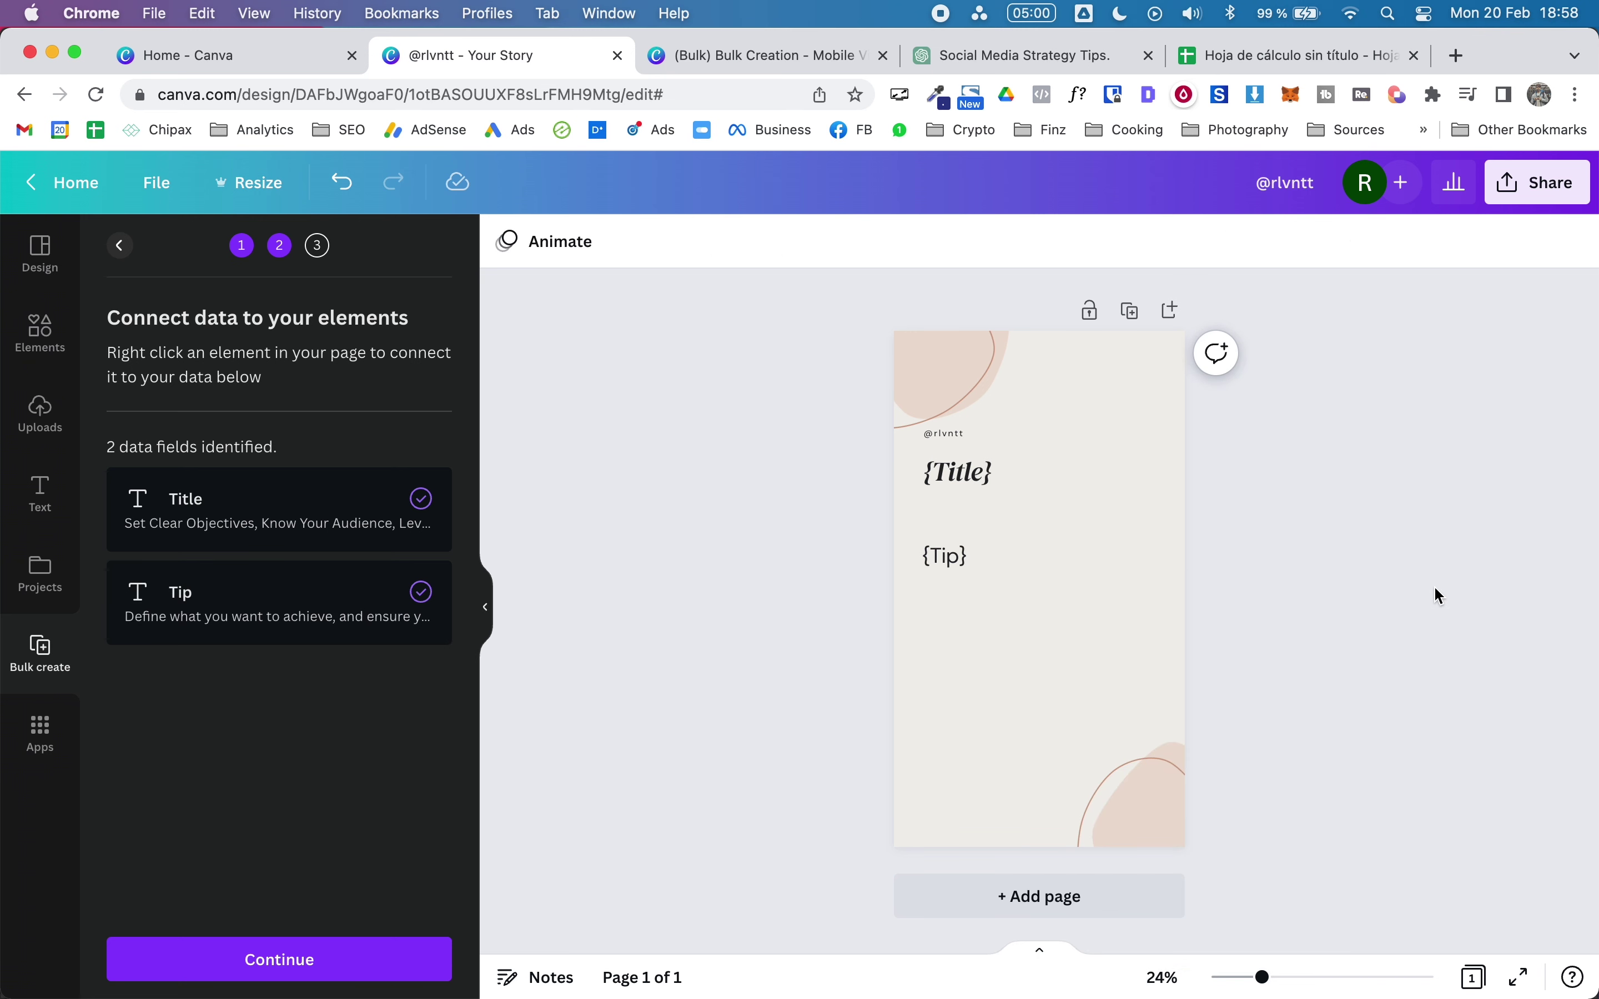
click(198, 959)
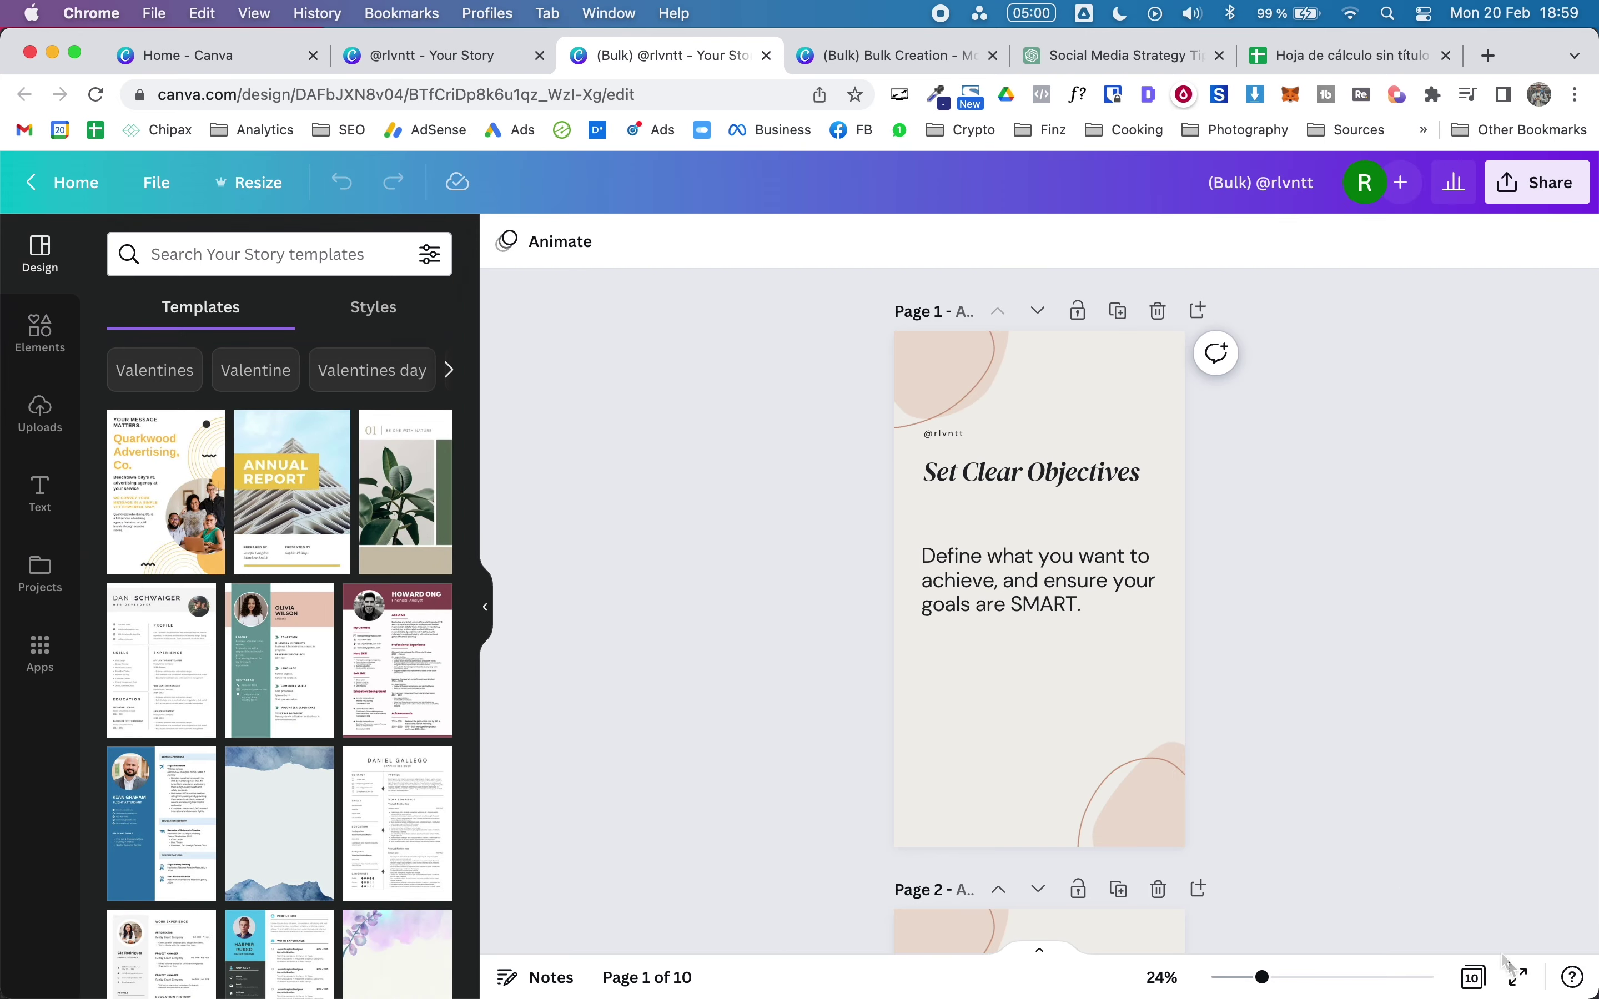
Step: Check the ten generated tip pages in grid view, then scroll through them from page 1
click(1473, 977)
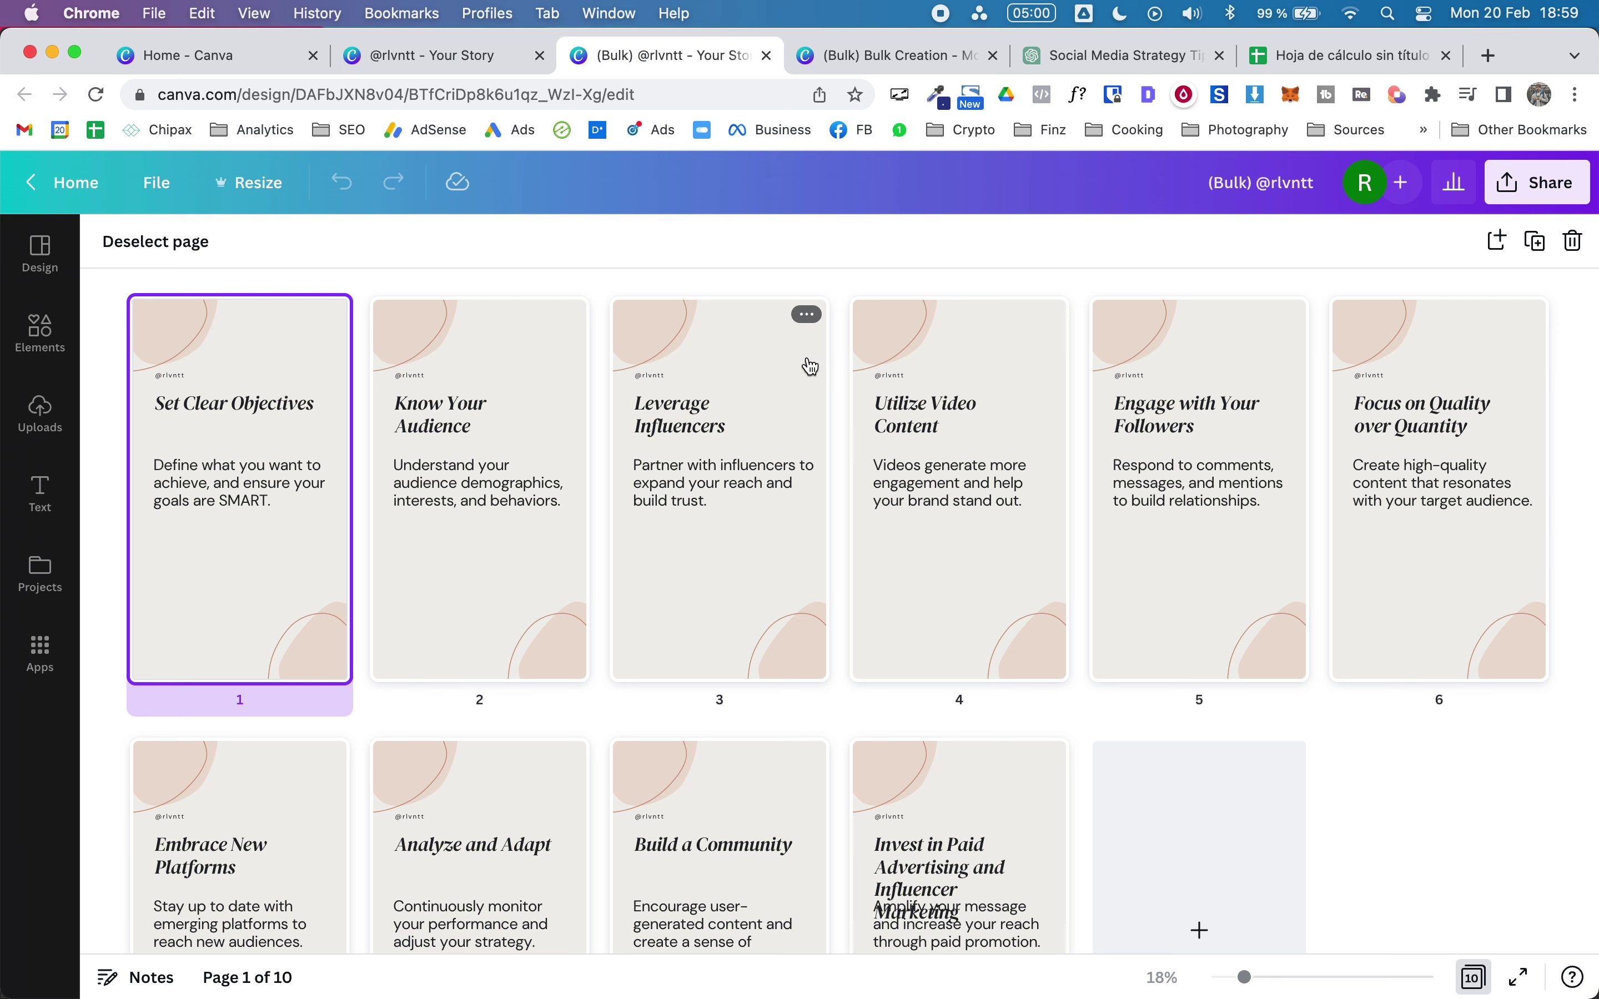
double_click(226, 533)
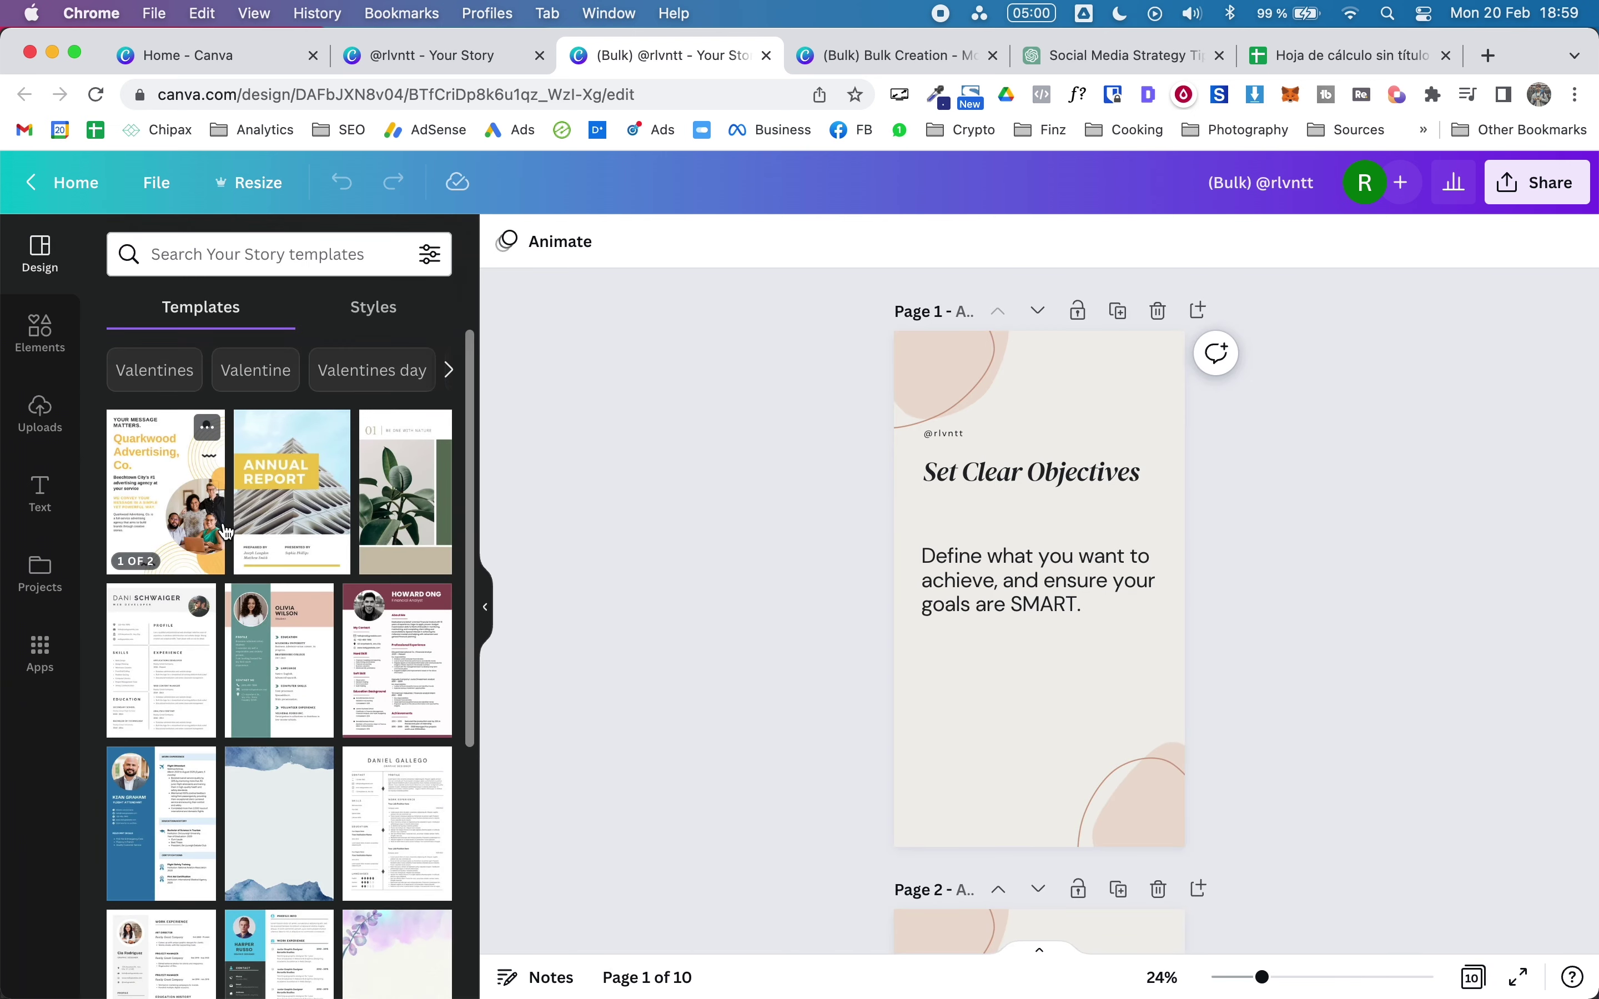
scroll(1203, 677, down, 5)
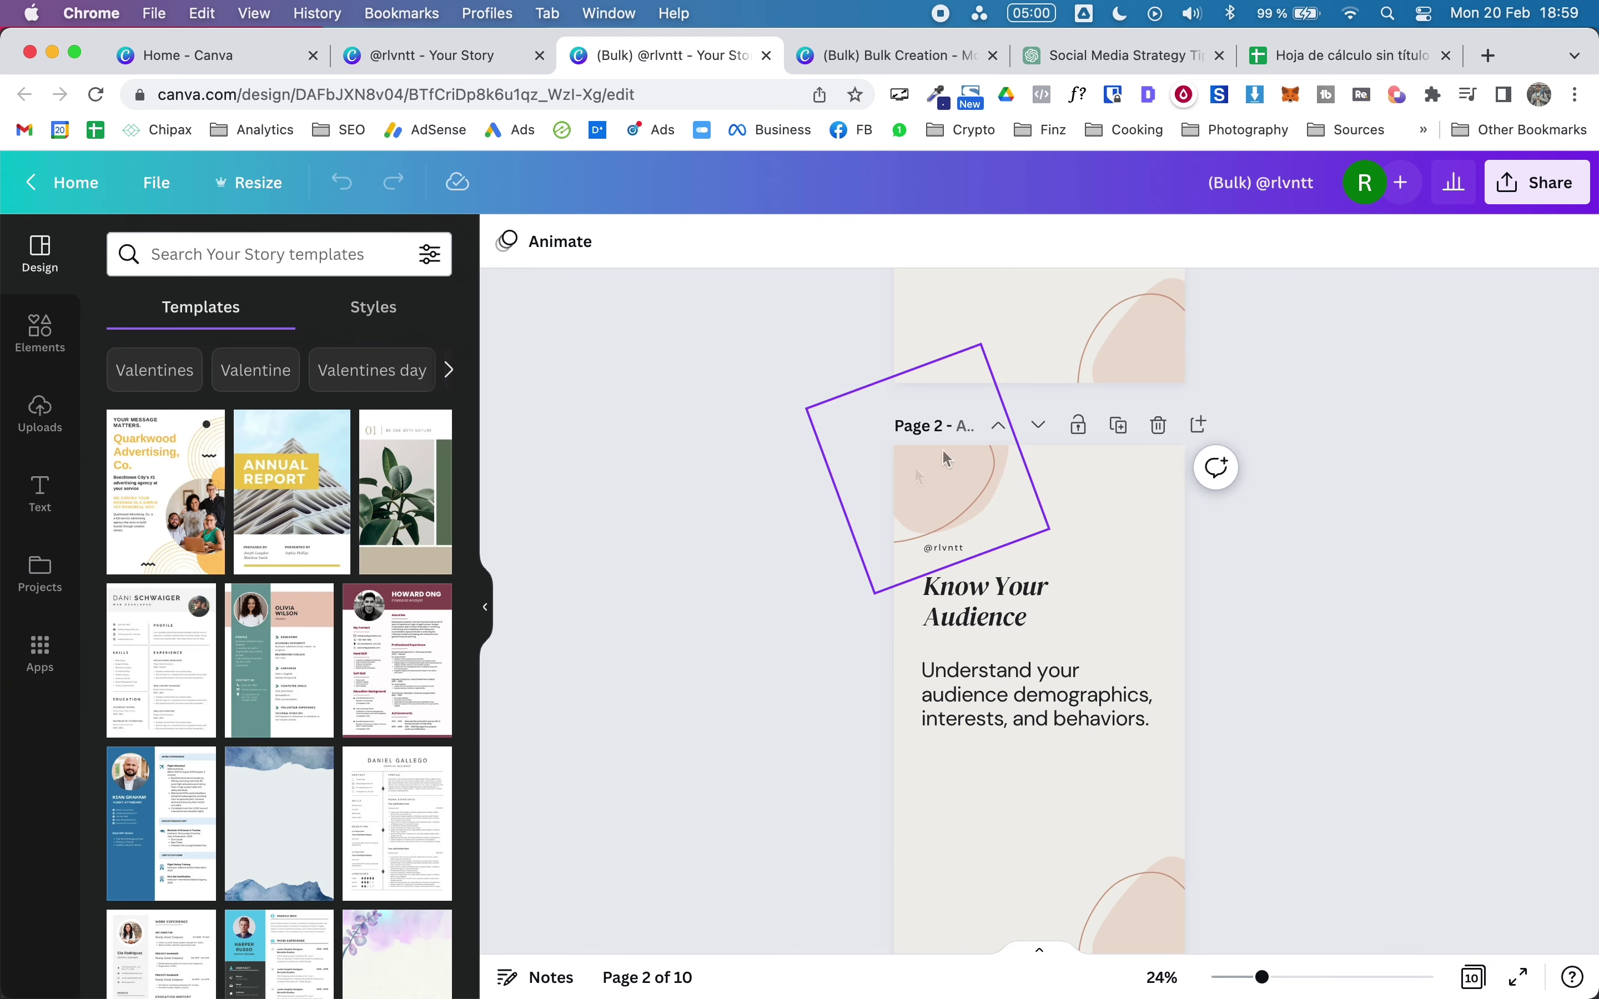
scroll(1057, 469, down, 5)
scroll(1050, 471, down, 10)
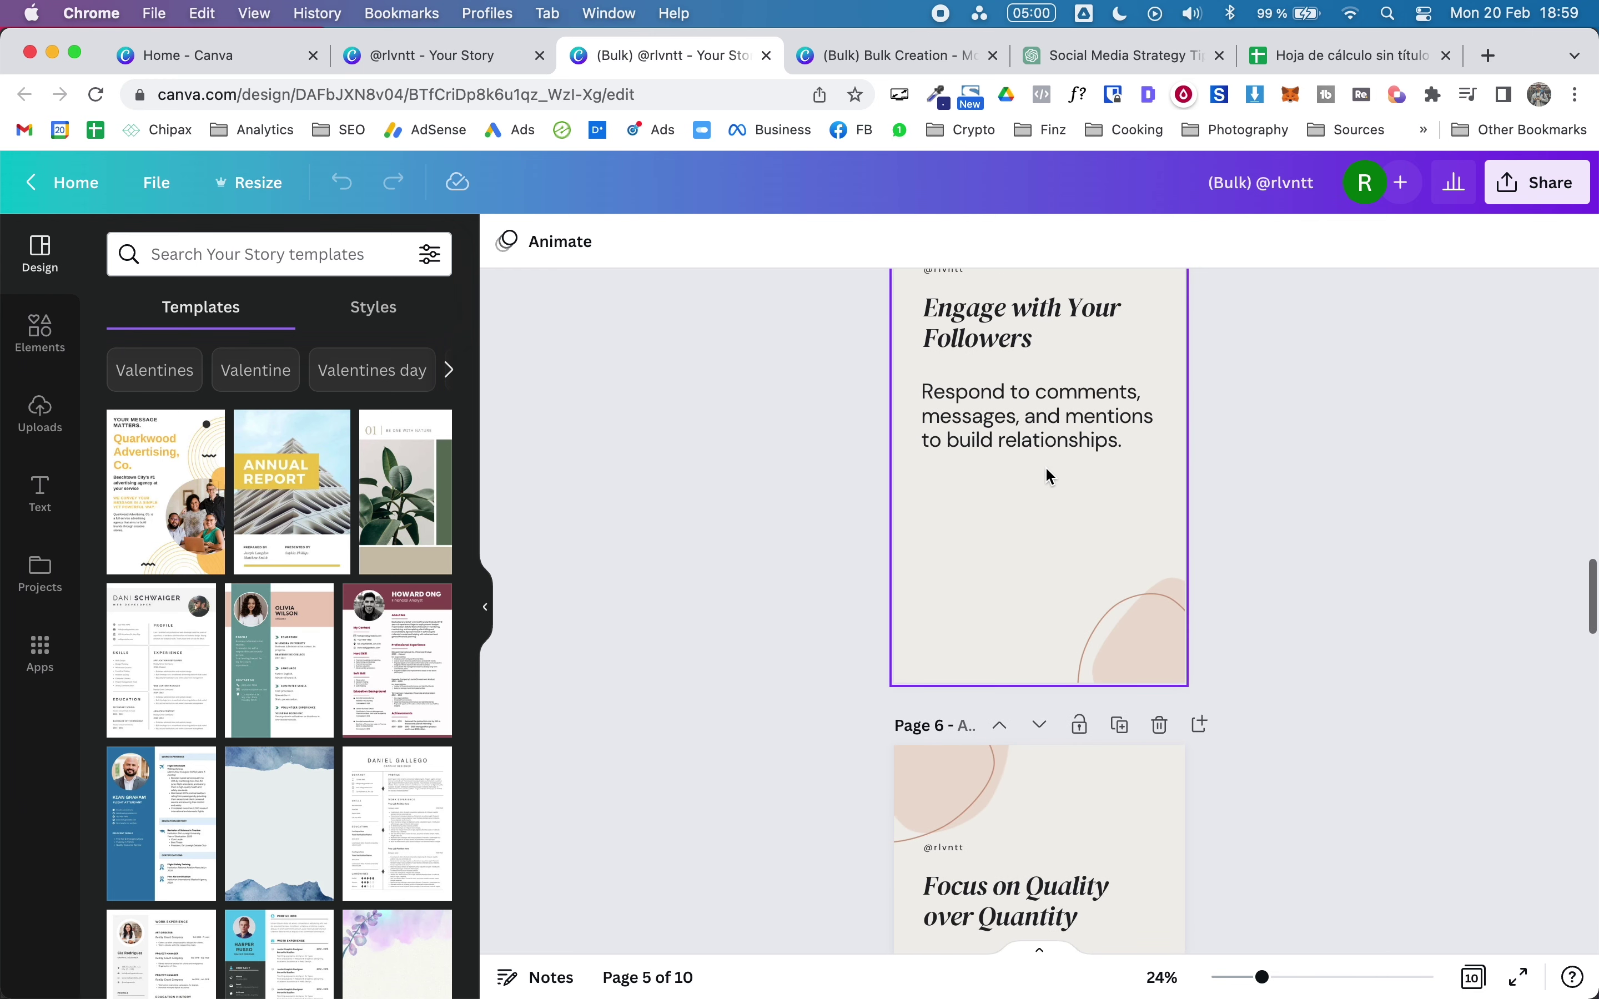
scroll(1046, 470, down, 10)
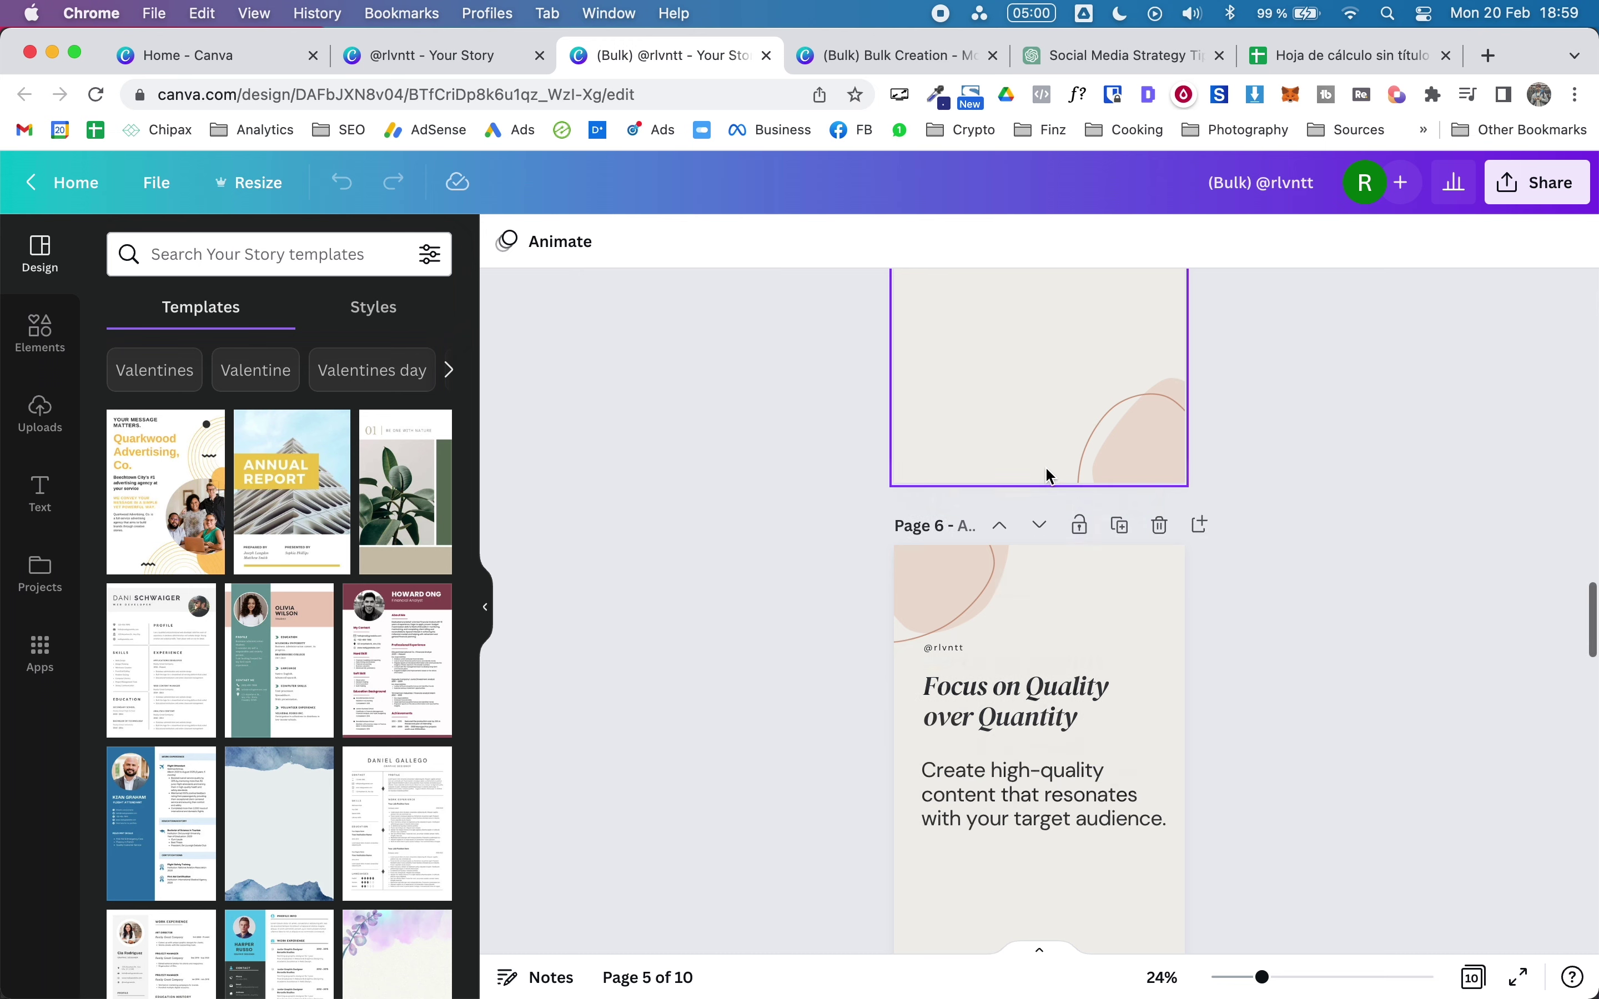
mouse_move(1334, 955)
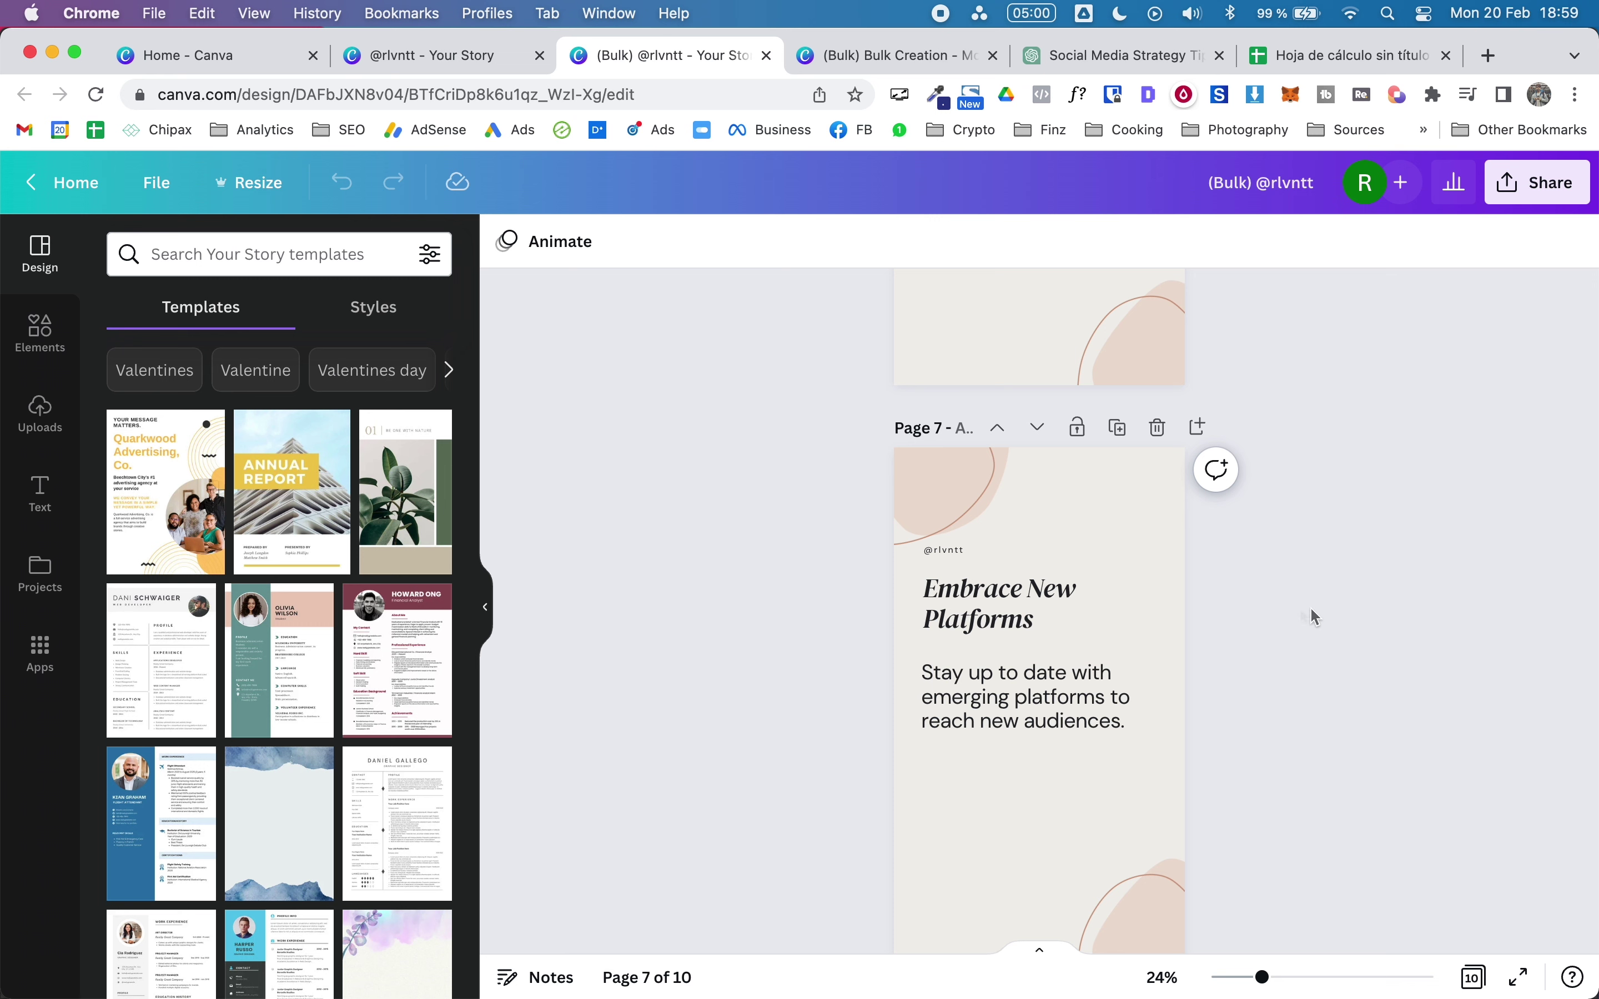
scroll(623, 508, up, 20)
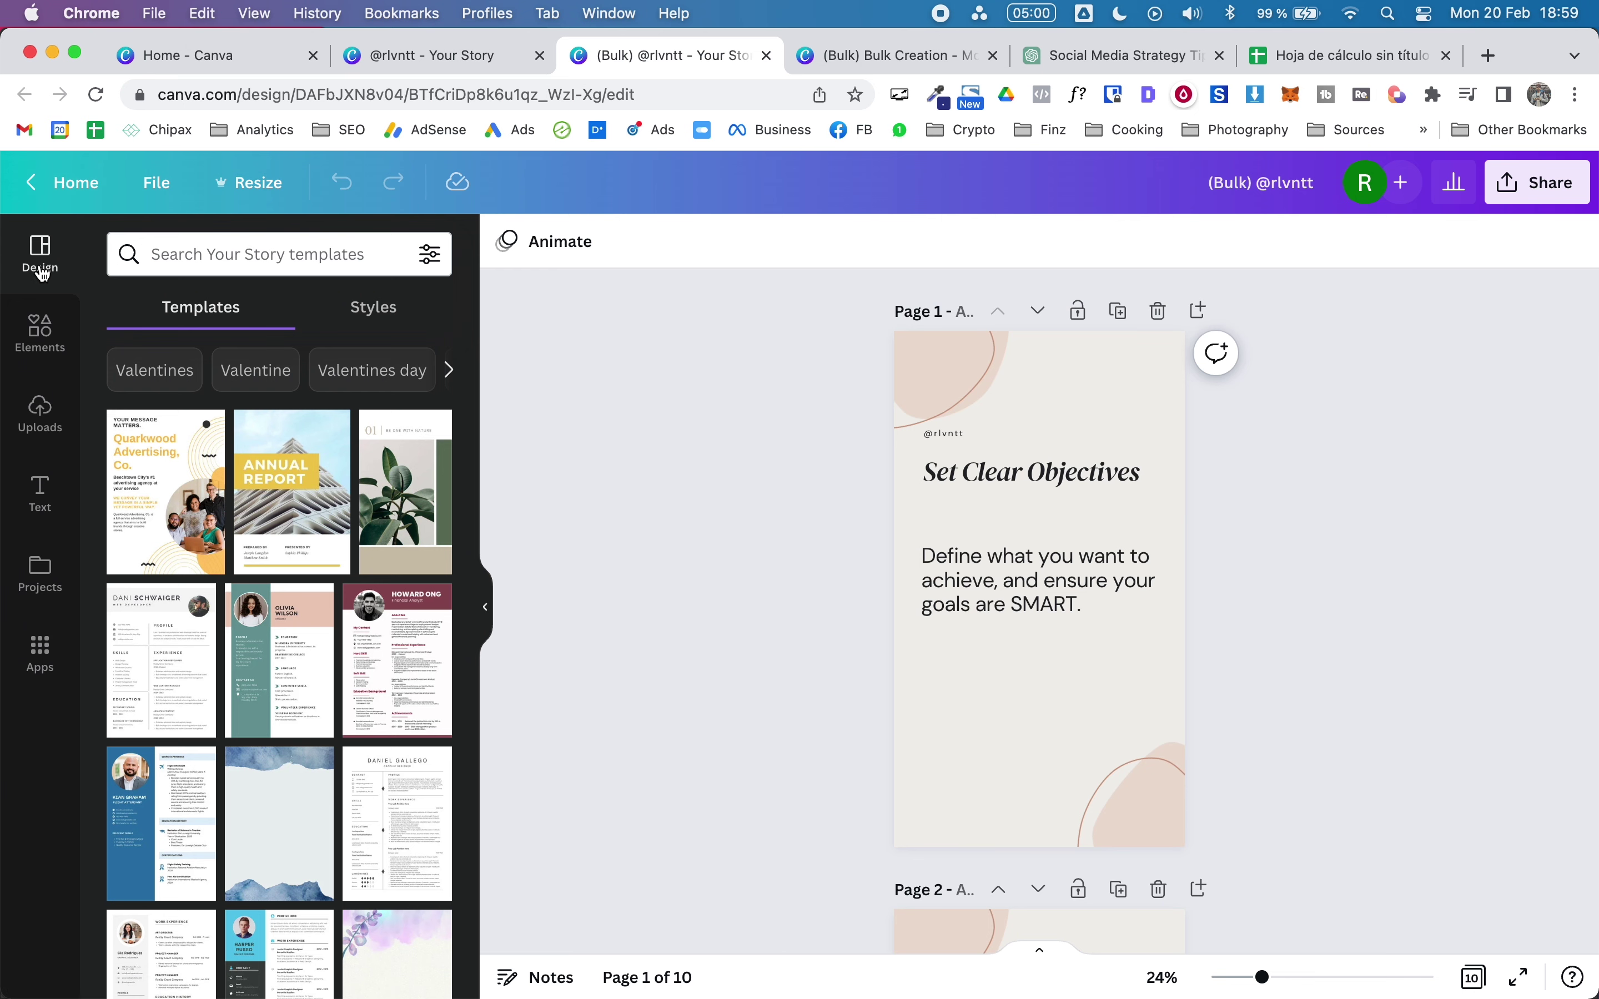
Step: From the home page, make a copy of the RLVNTT mobile video and open 'Copy of RLVNTT'
click(69, 183)
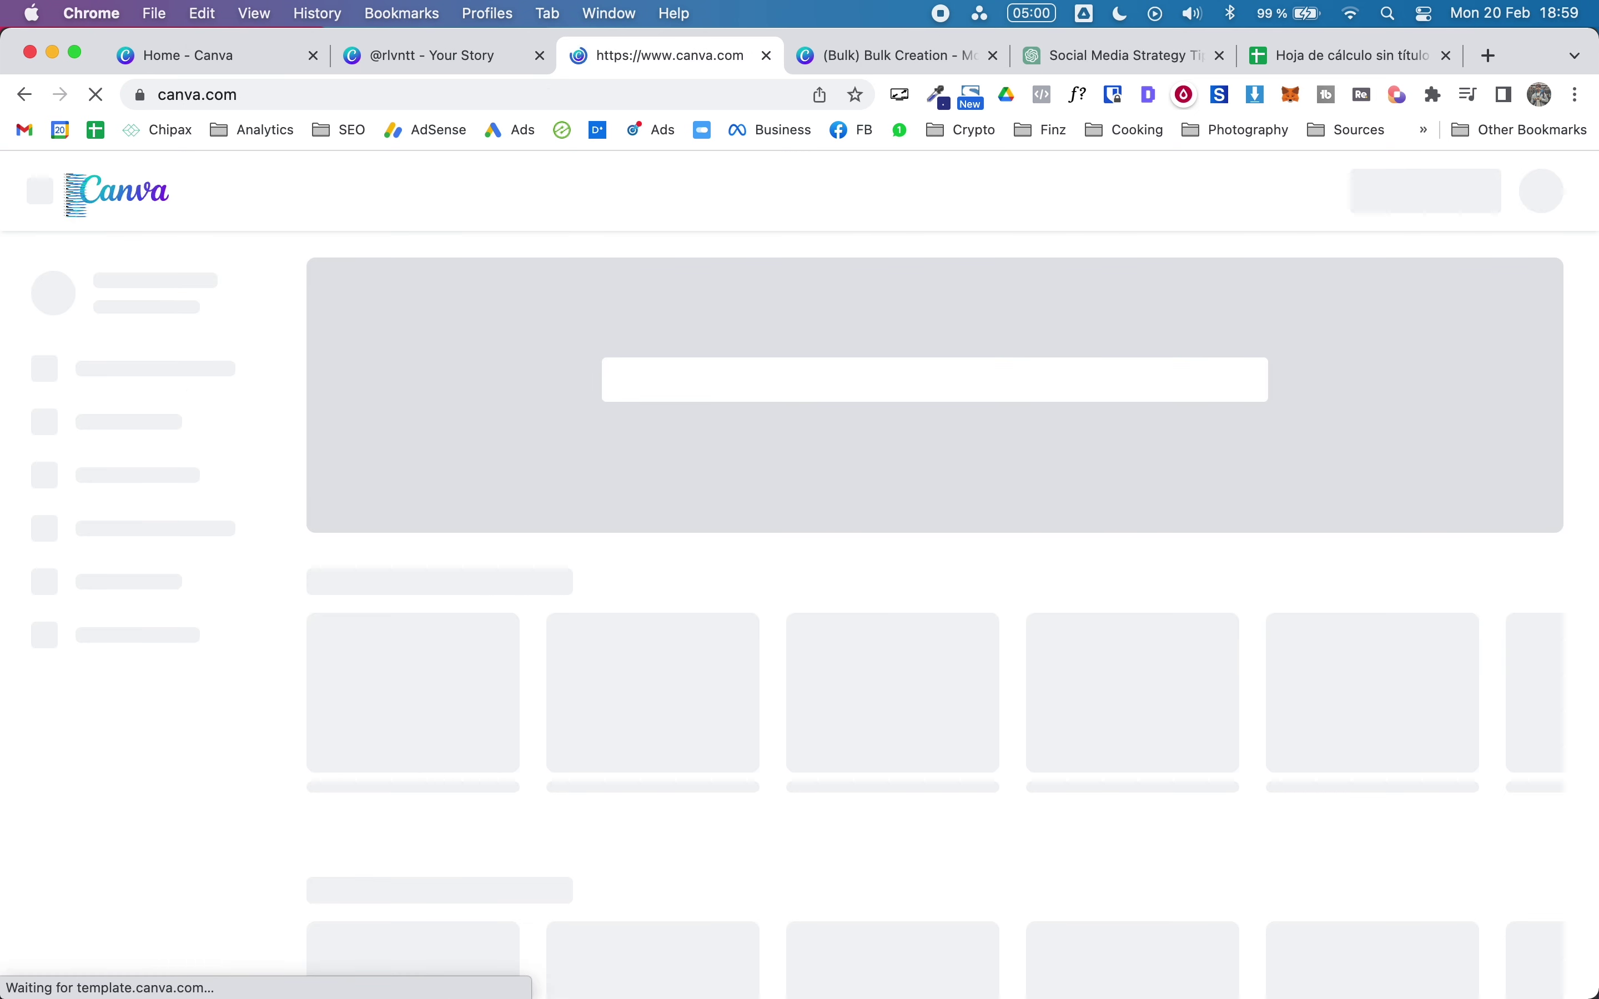
scroll(974, 699, down, 5)
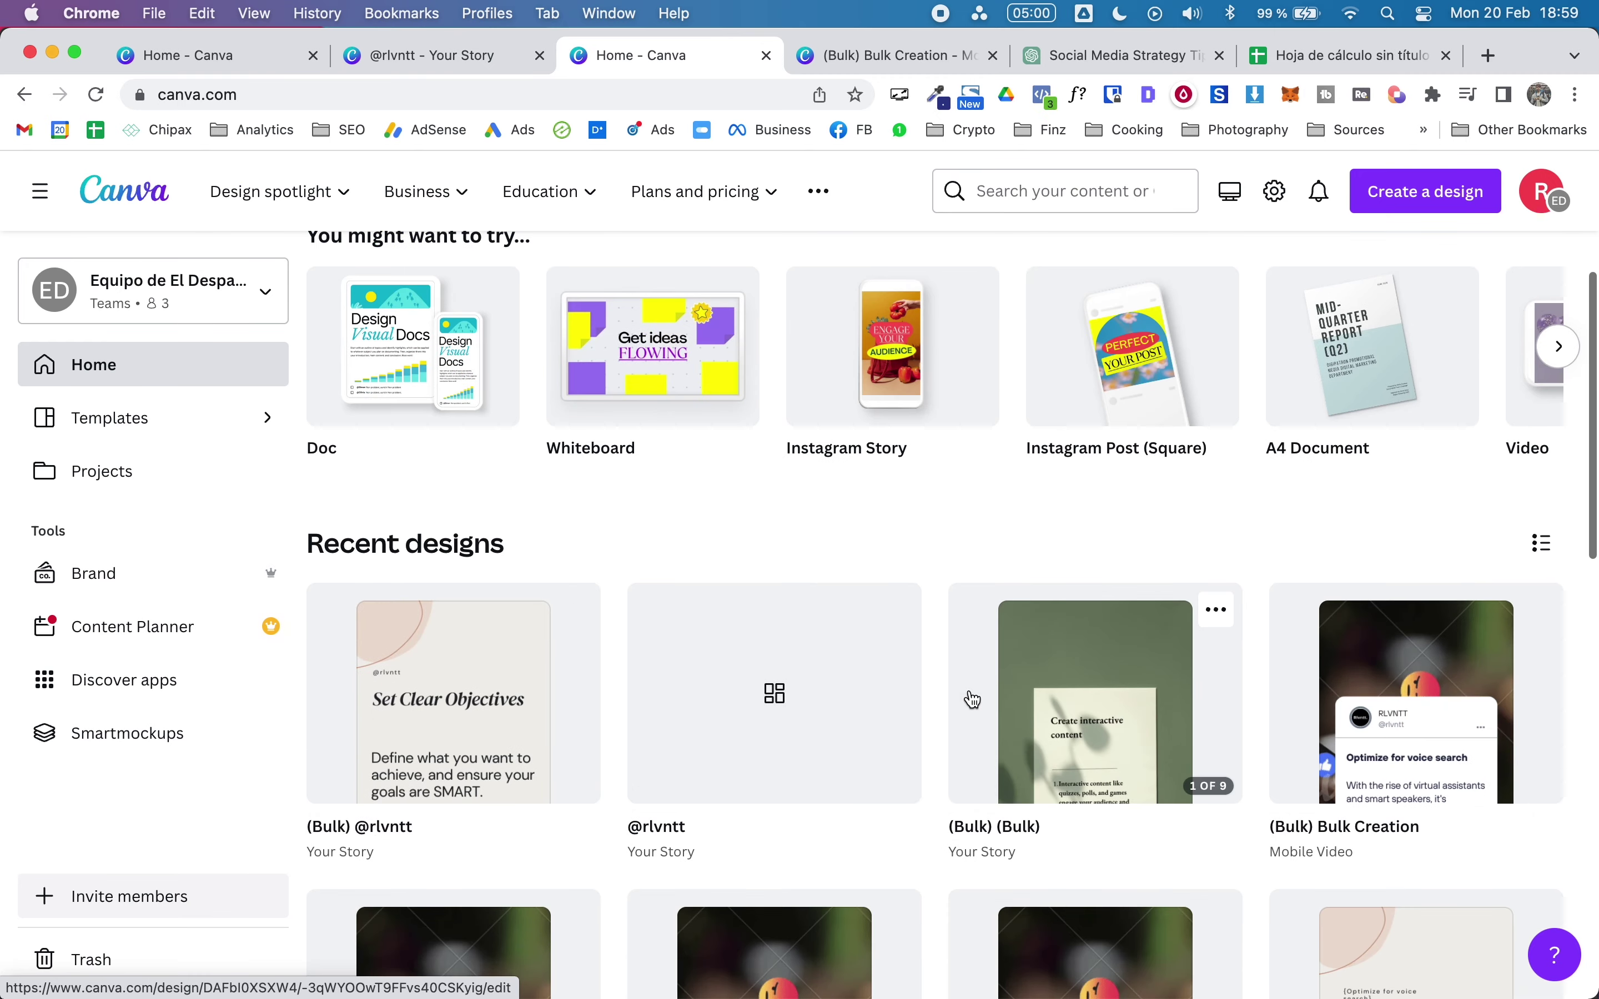
click(1537, 610)
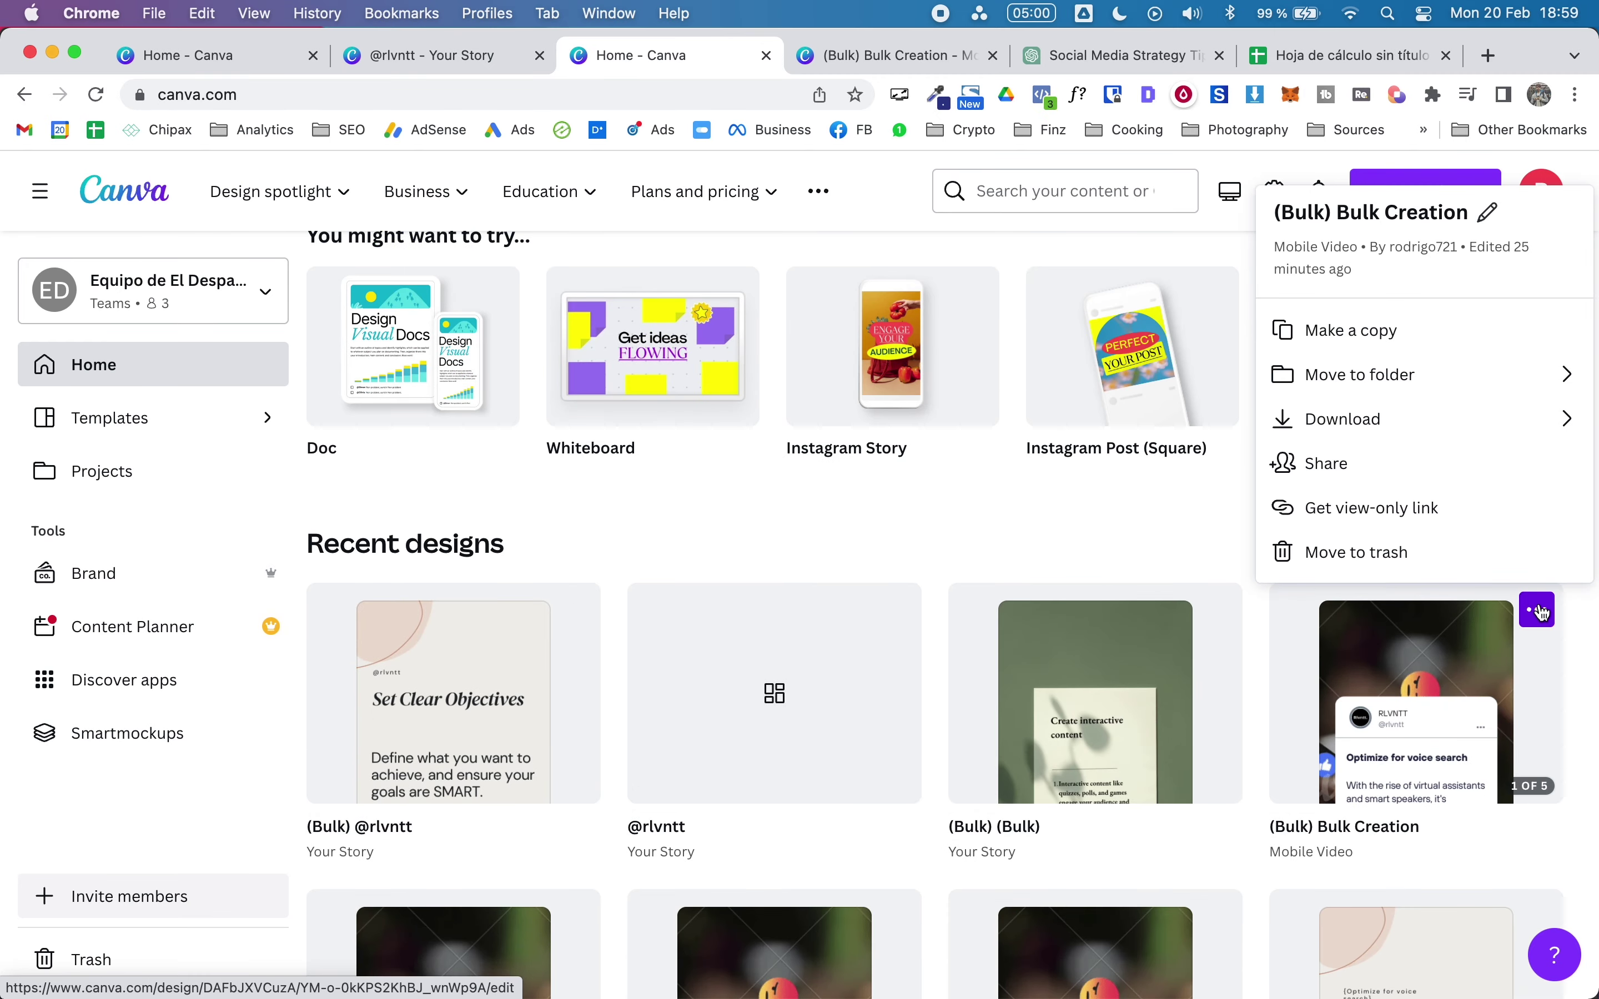
click(1537, 610)
scroll(942, 660, down, 8)
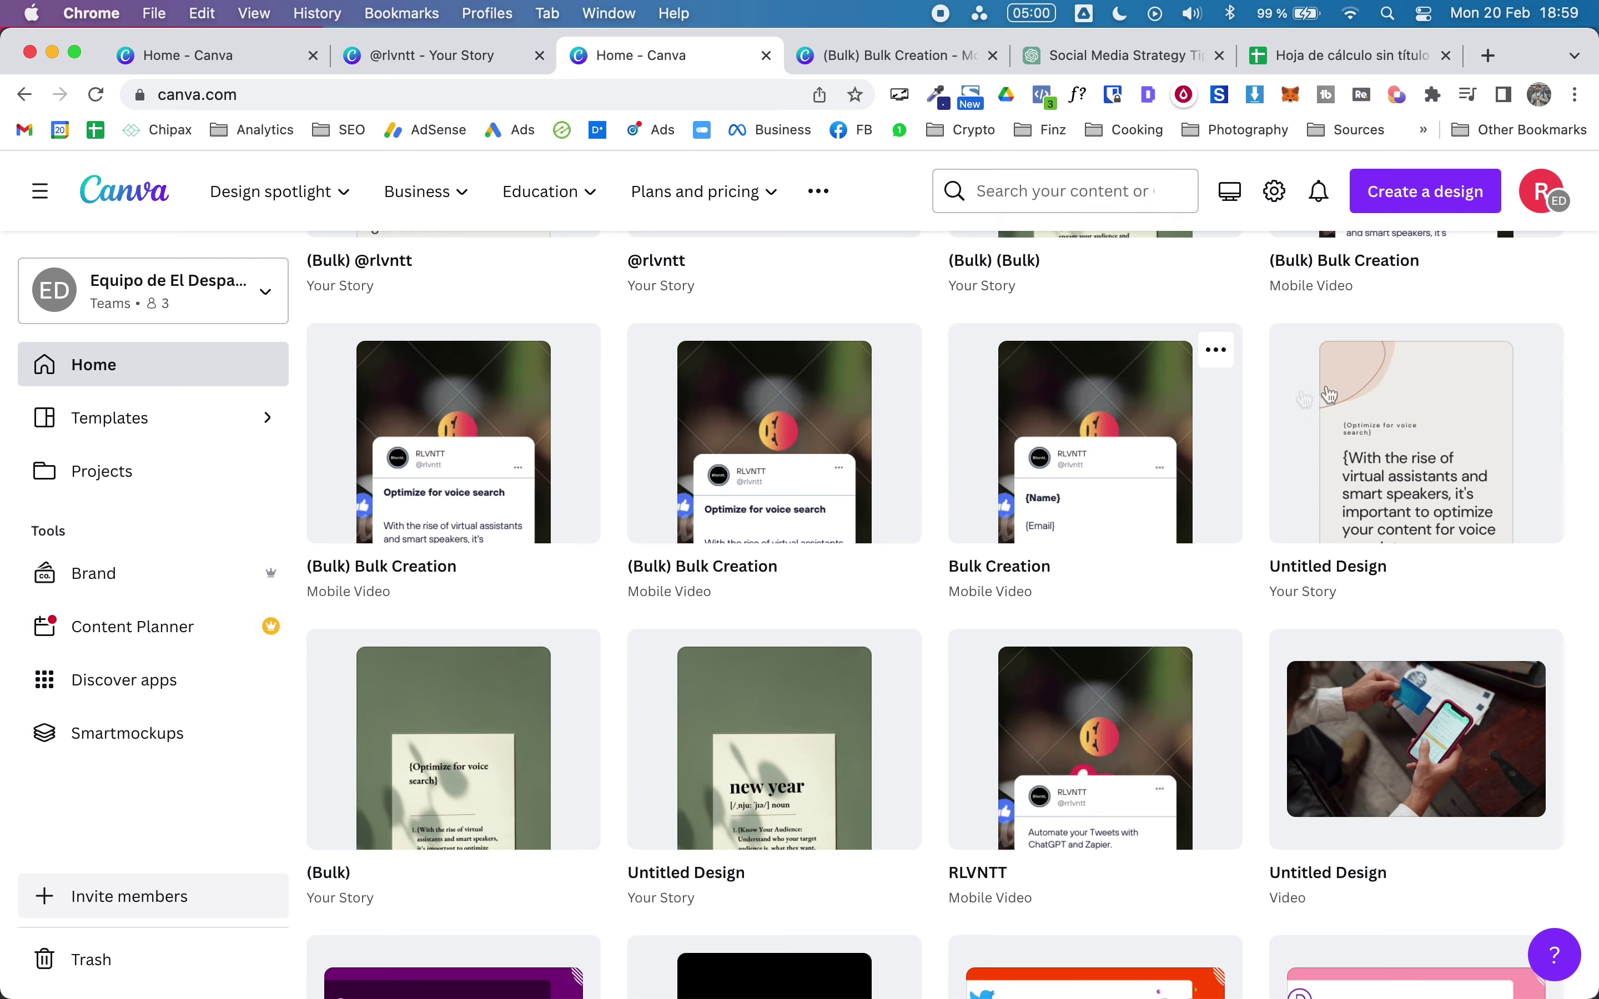
scroll(963, 618, down, 3)
click(1216, 486)
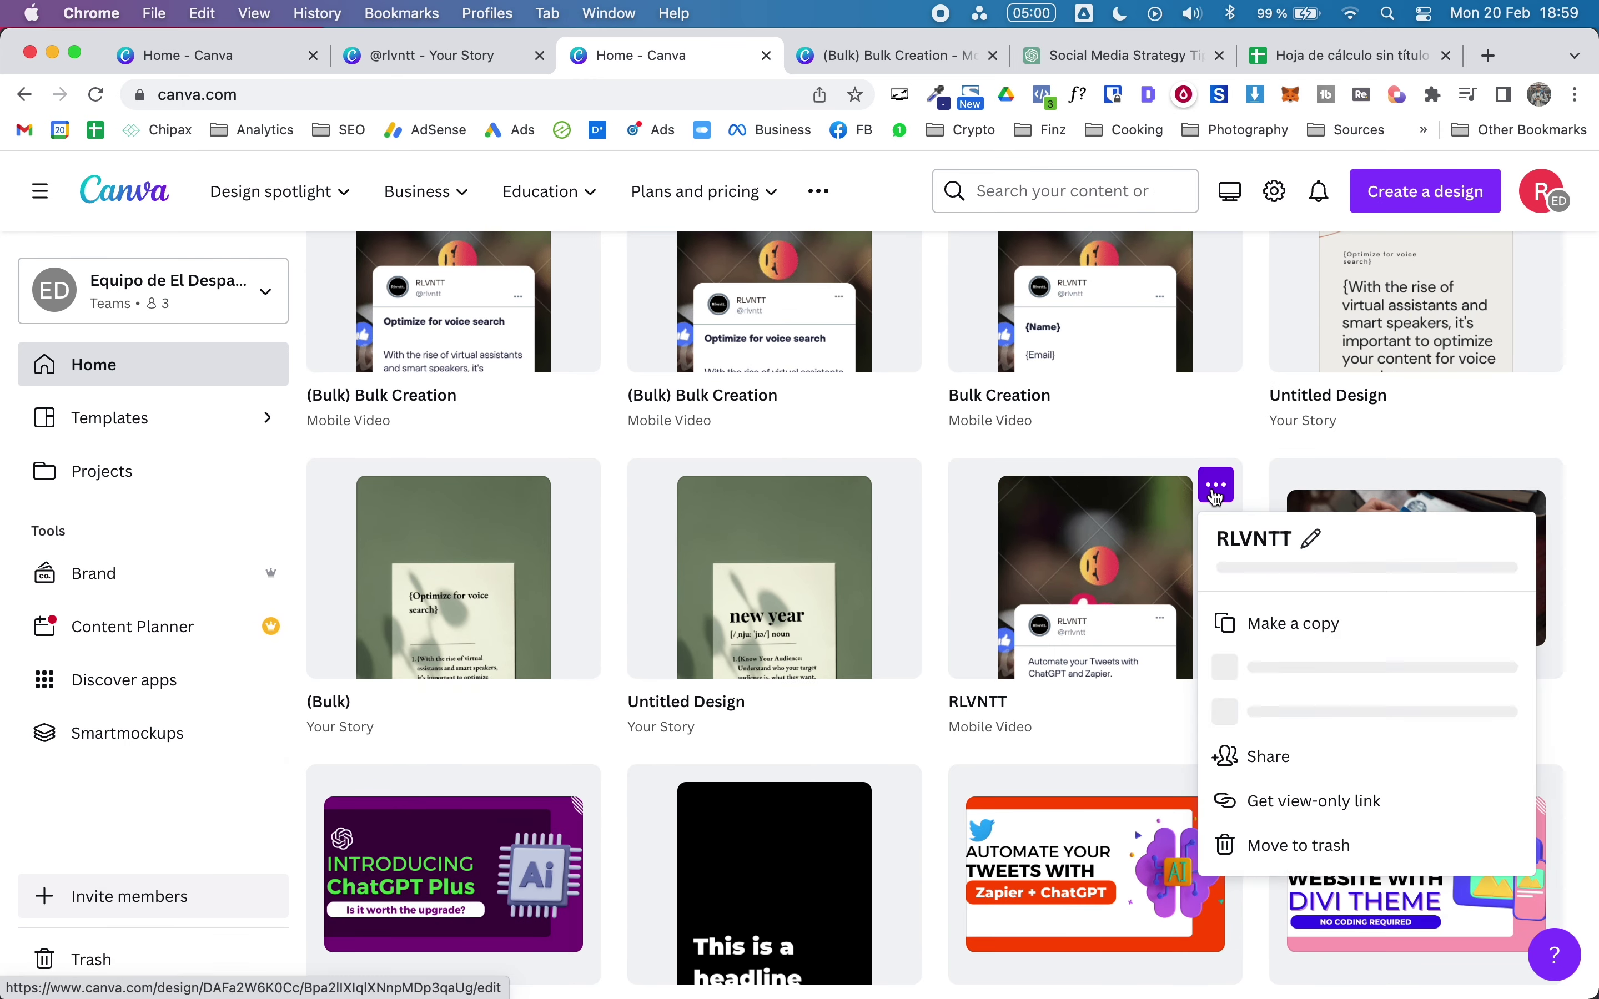
click(1371, 672)
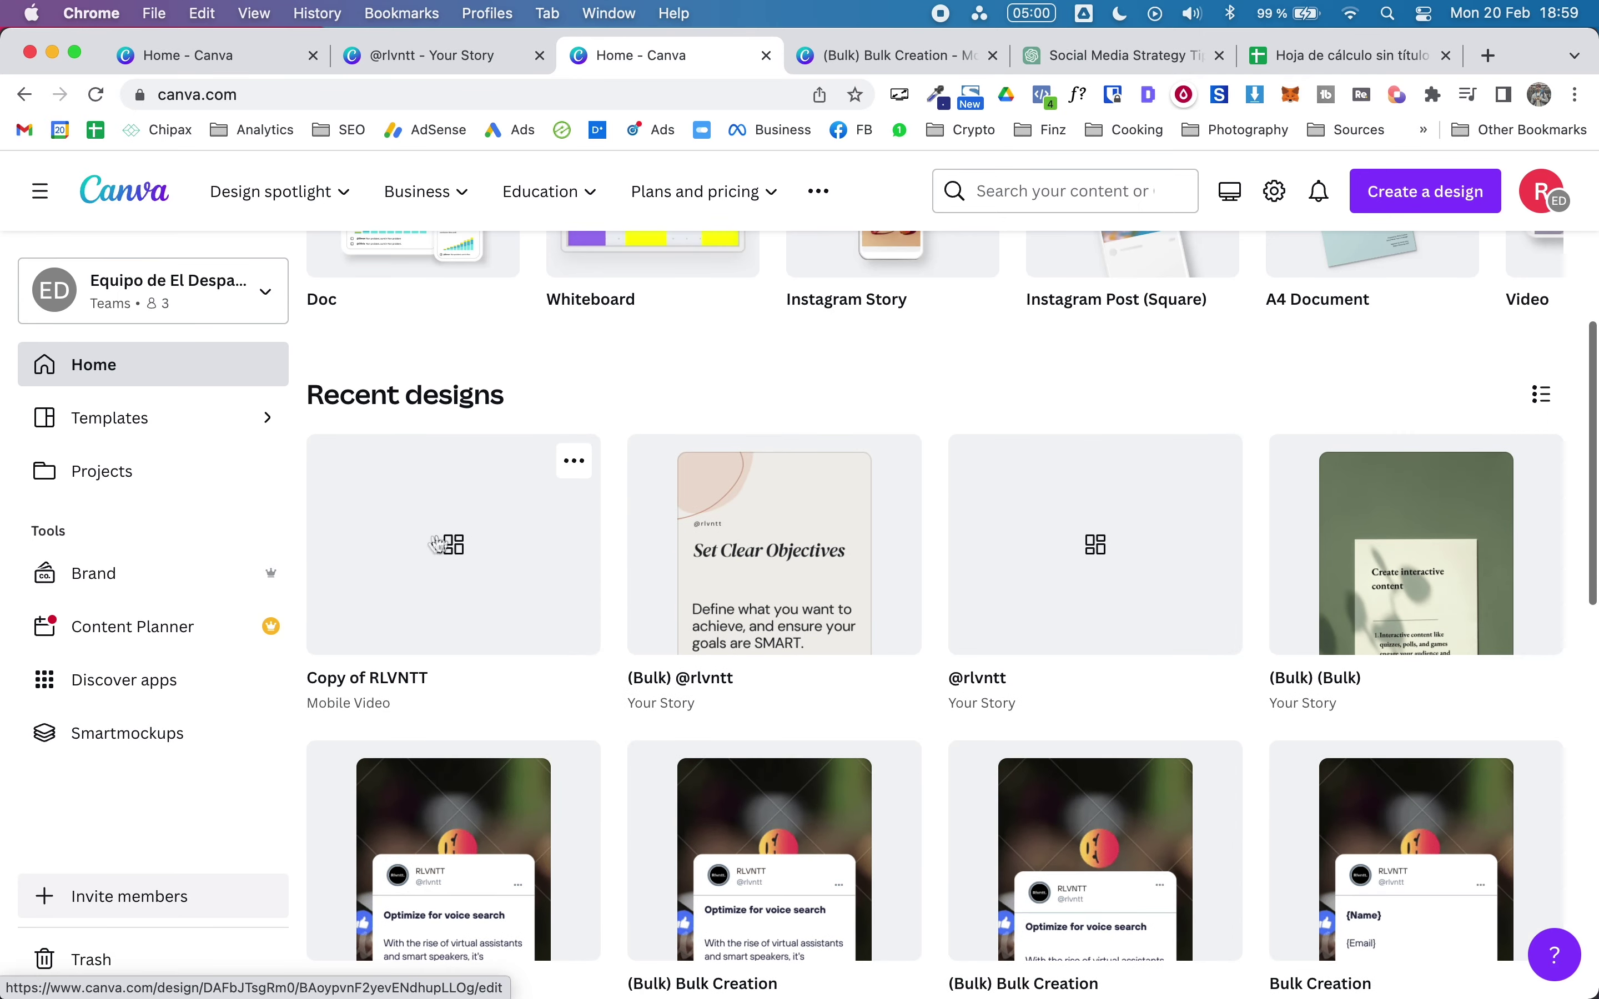
click(449, 538)
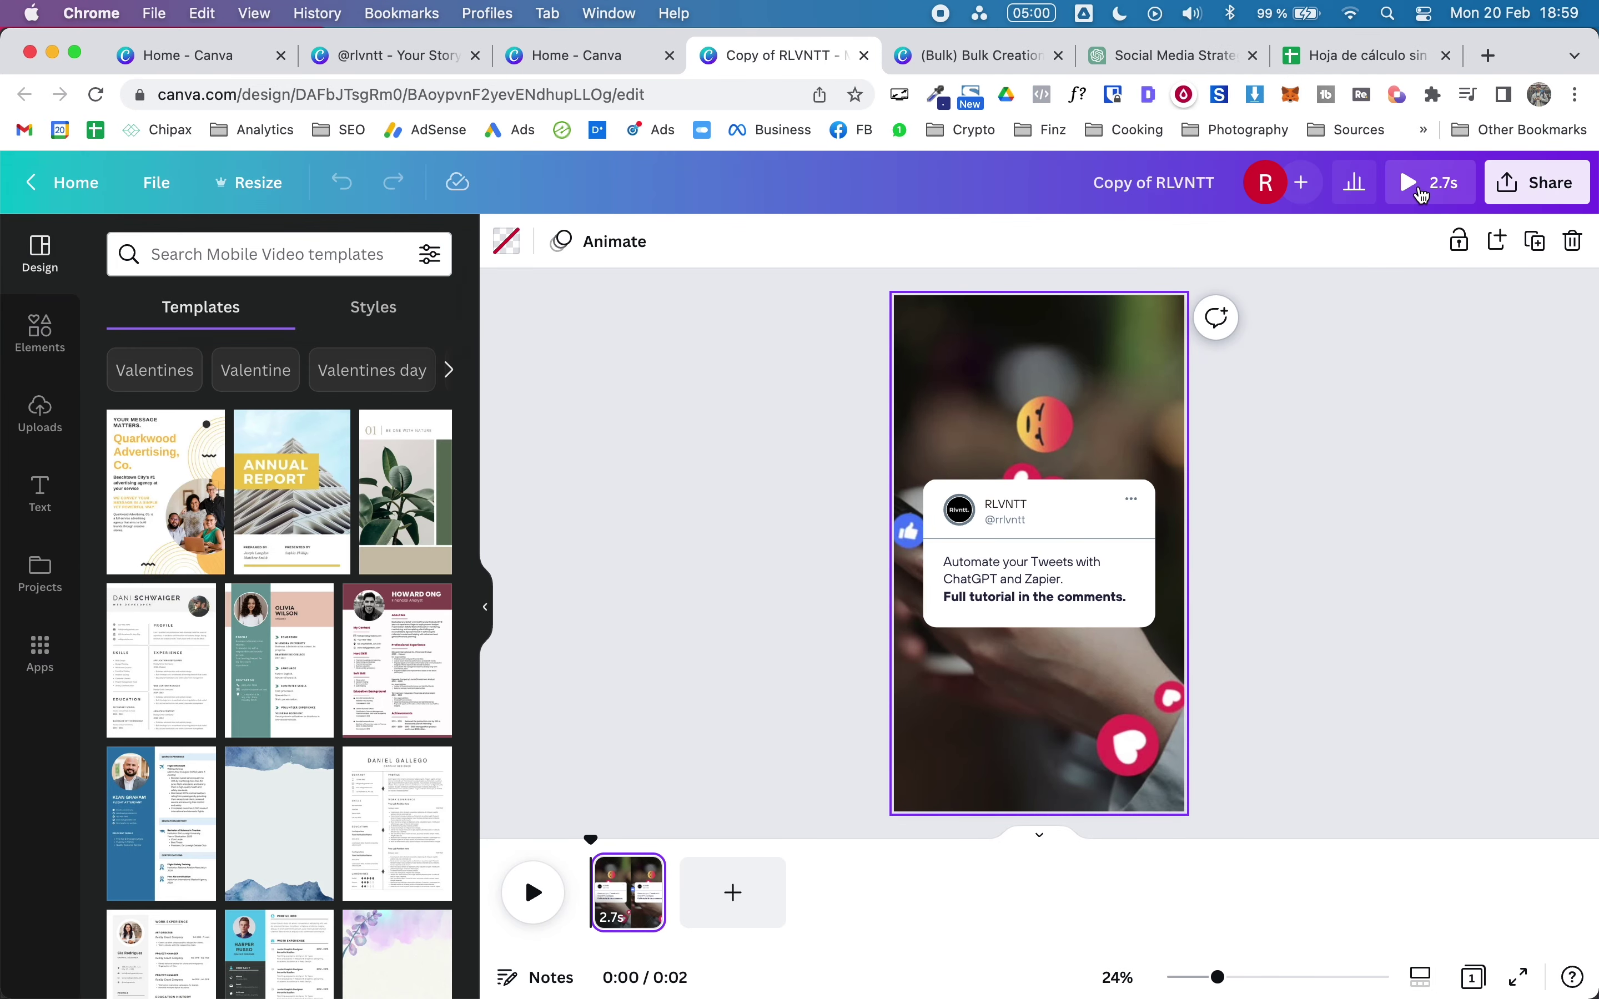
Step: Preview the video, then move the tweet card up slightly and make it taller
click(1422, 195)
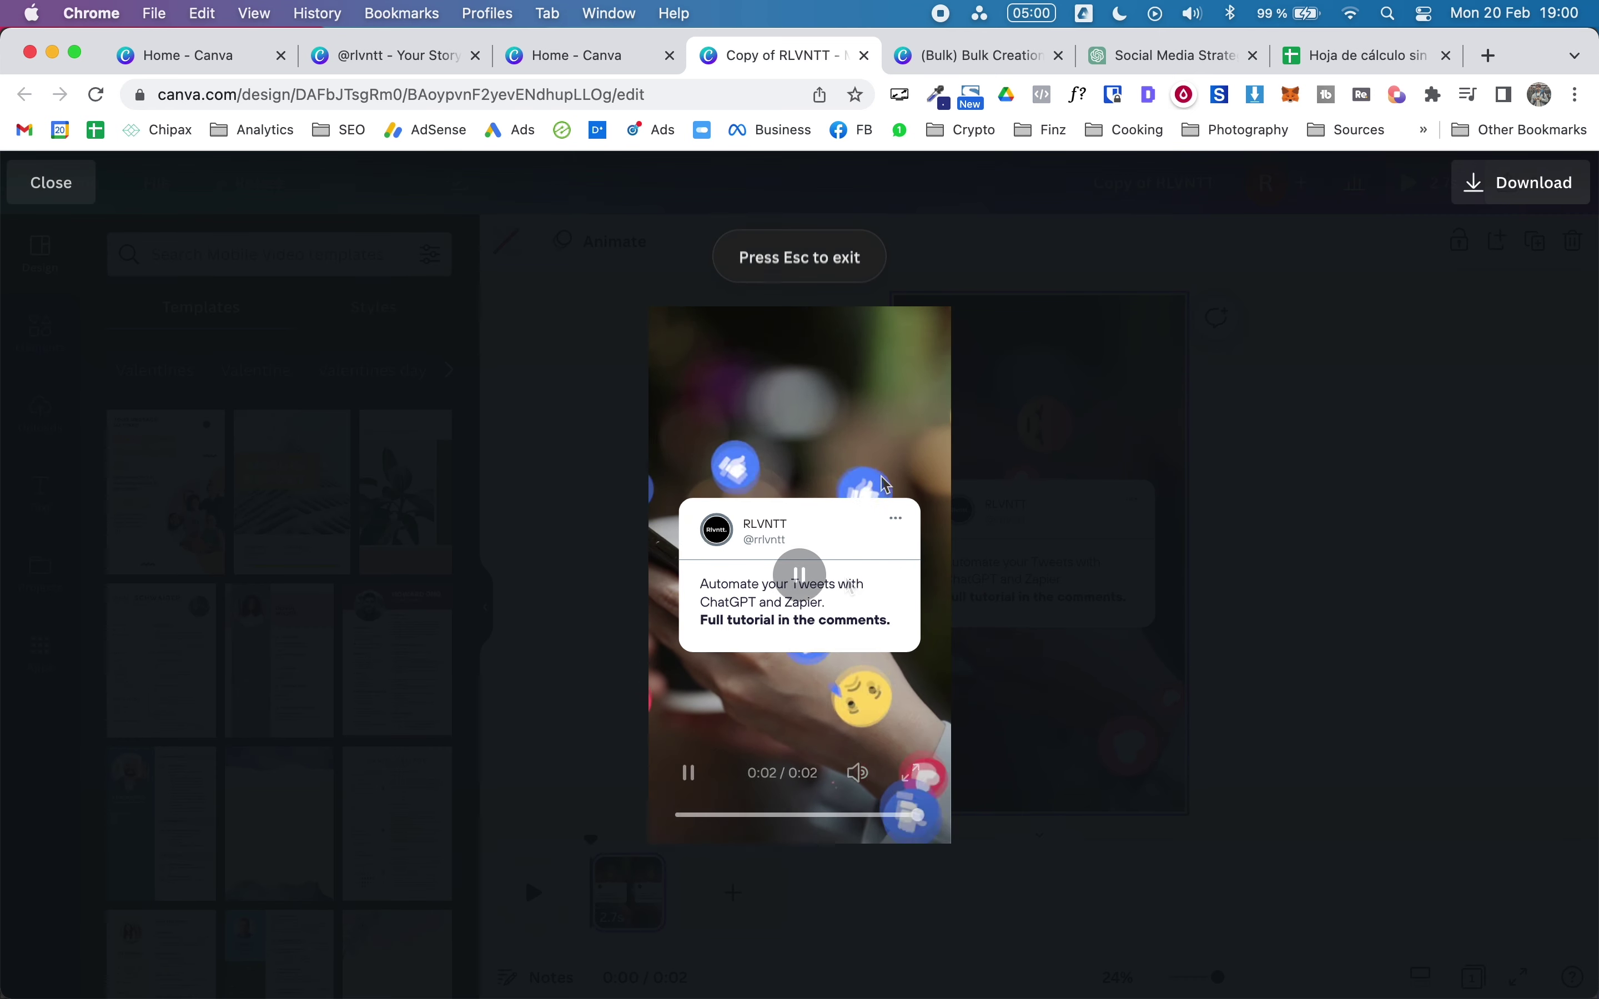
click(1263, 578)
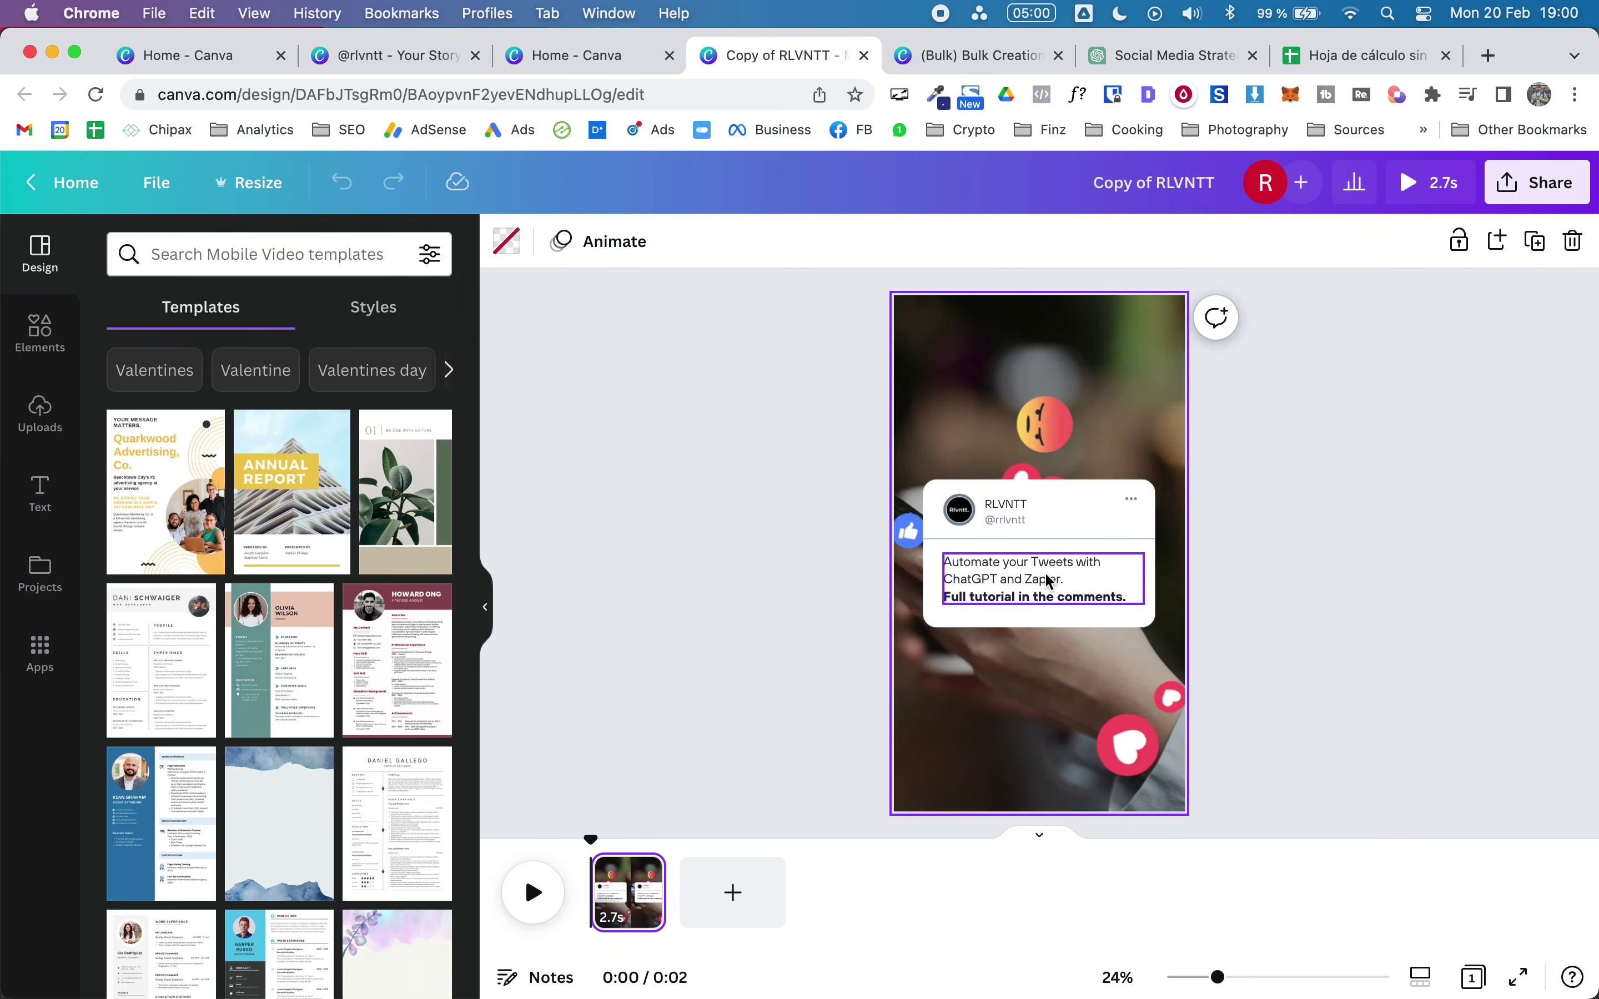
drag(791, 529, 1004, 598)
drag(1035, 500, 1033, 461)
click(1399, 540)
click(1057, 574)
drag(1047, 586, 1041, 695)
click(1379, 572)
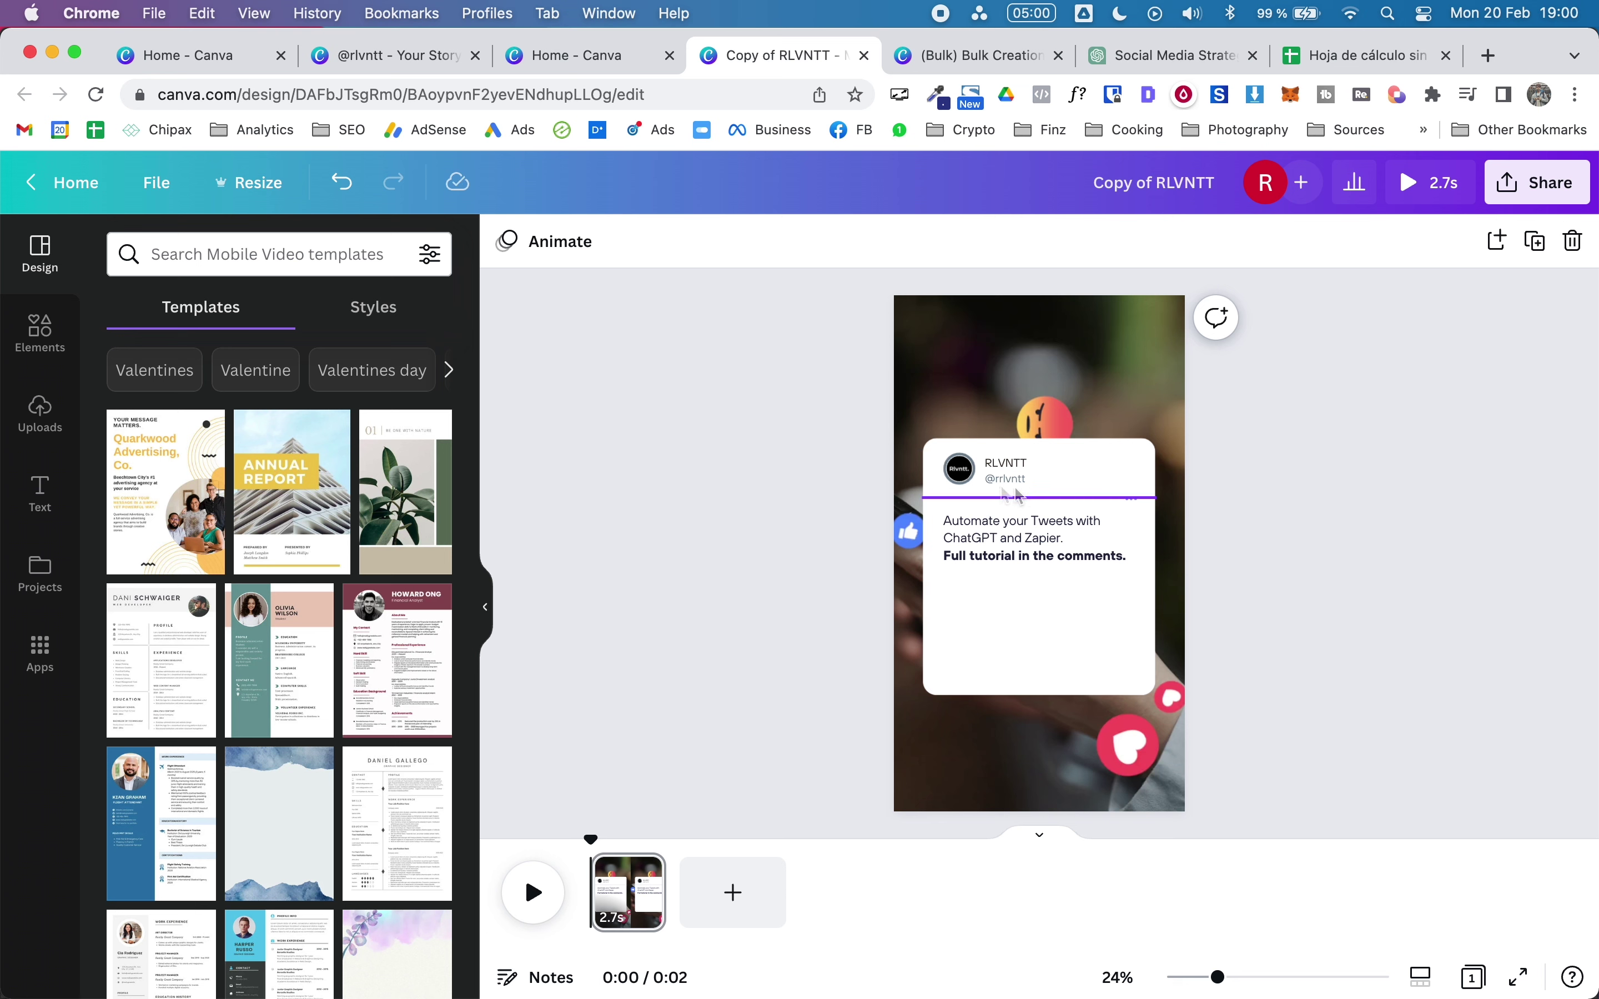
Step: Move the tweet text lower and set the 'Full tutorial in the comments.' line above it in bold
click(974, 560)
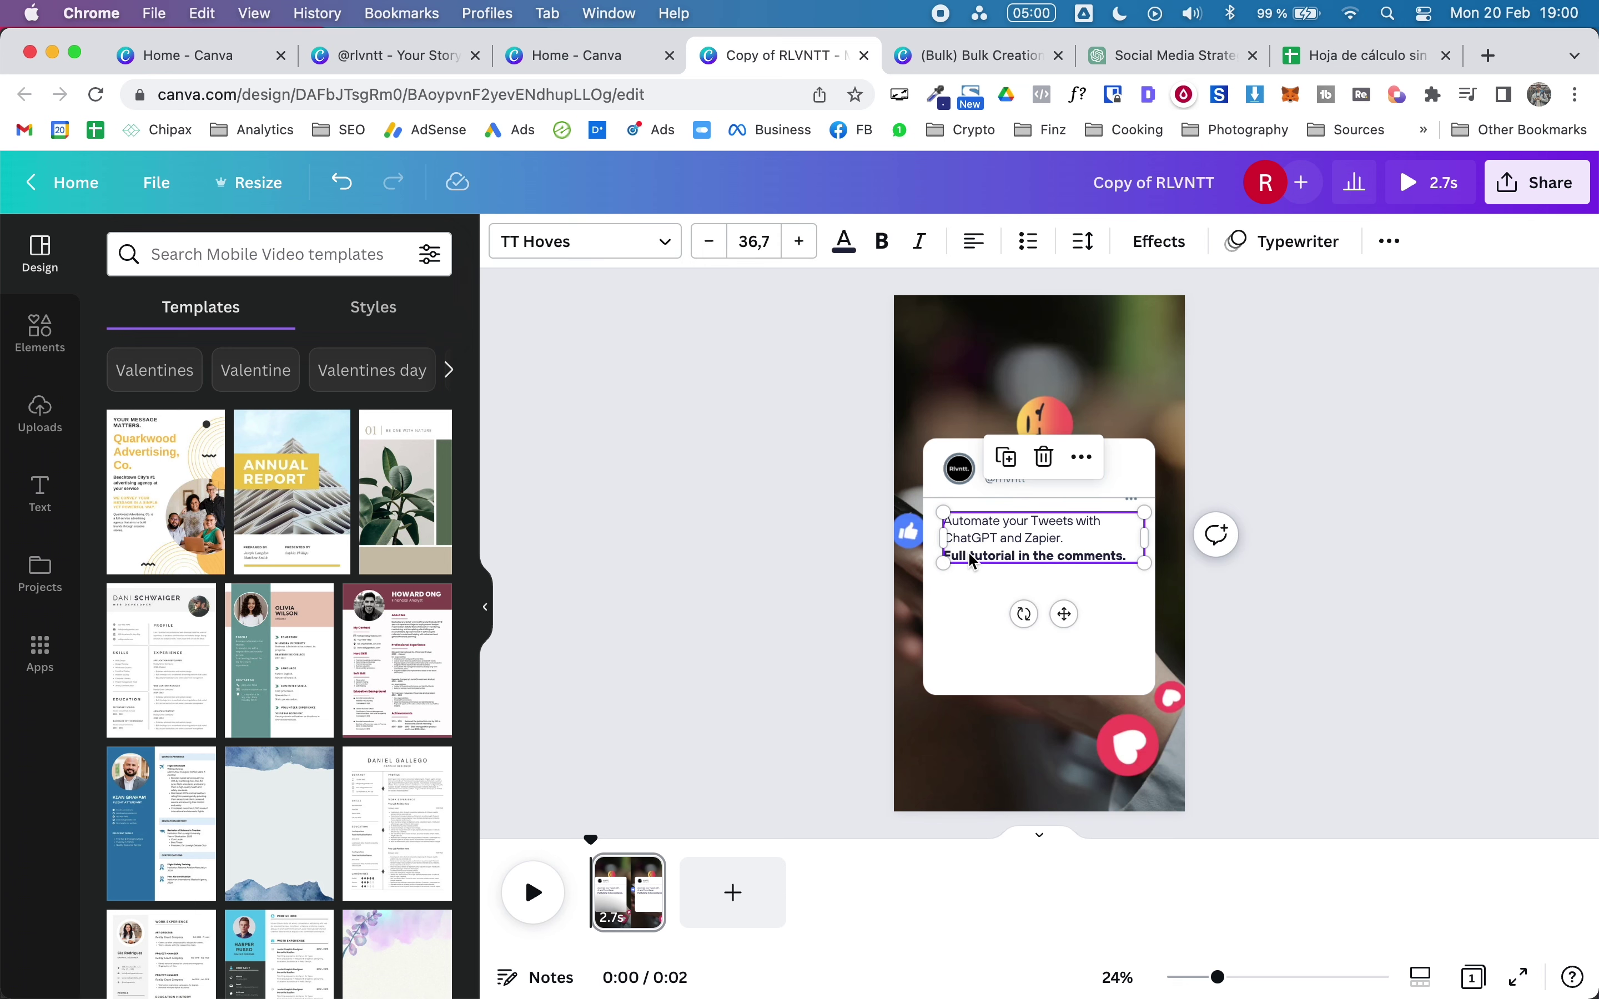
triple_click(973, 561)
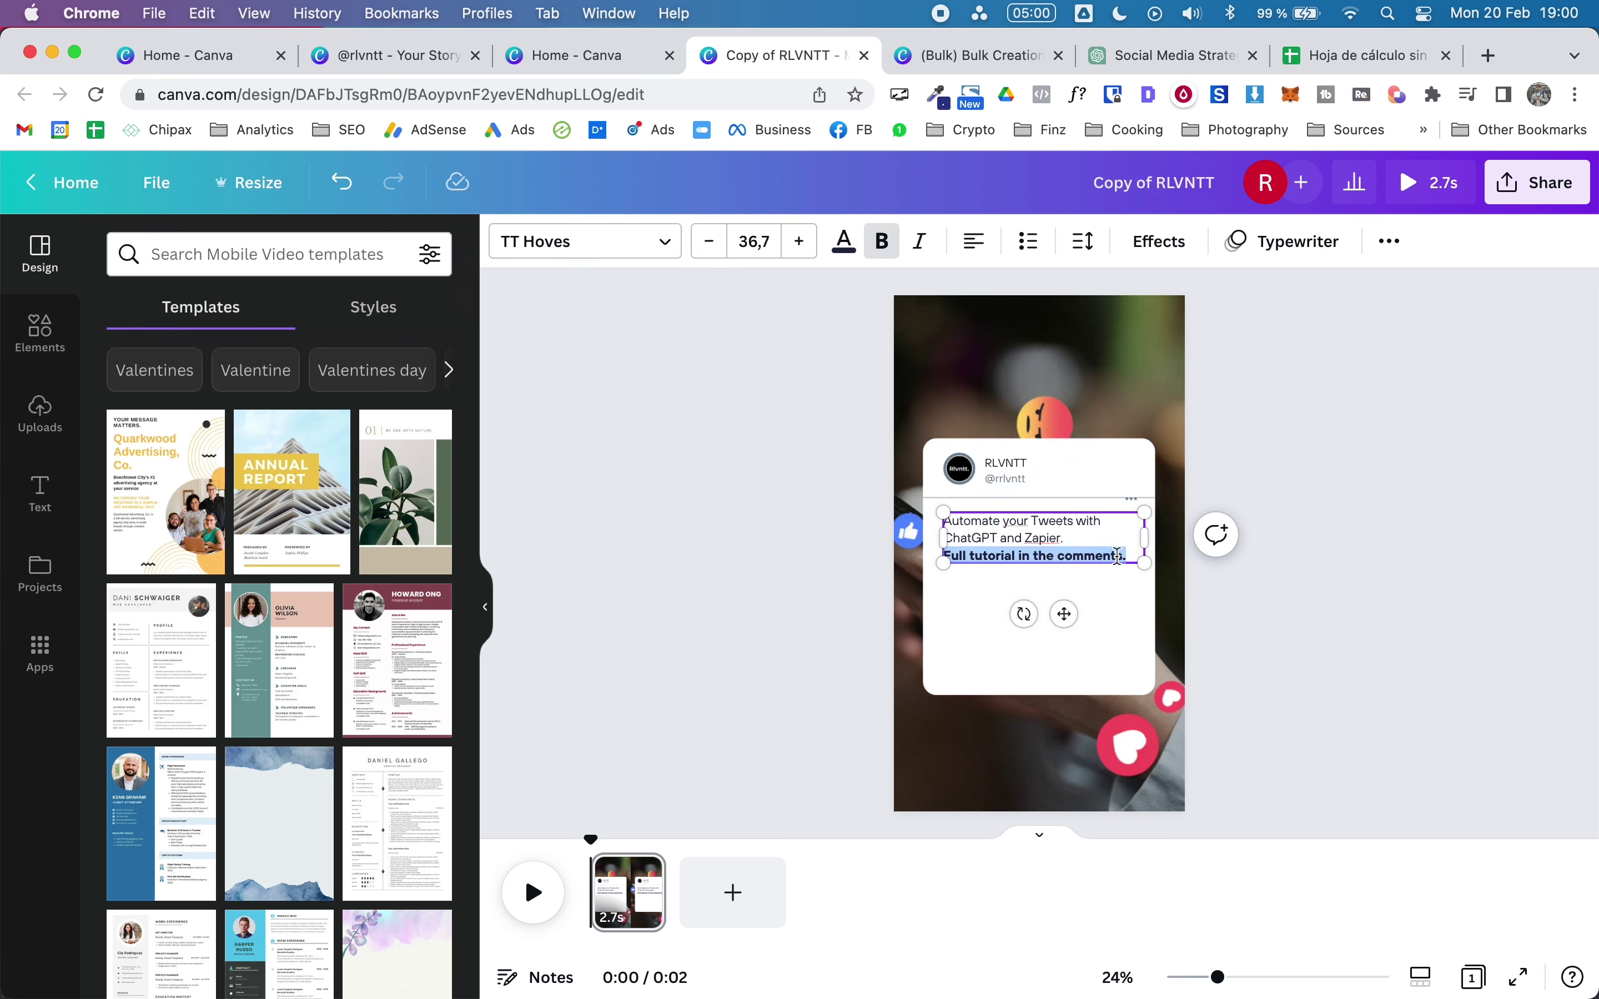
click(1348, 548)
drag(1010, 534, 1013, 575)
double_click(1011, 573)
triple_click(1054, 597)
key(BackSpace)
click(1304, 555)
key(ctrl+z)
click(1587, 571)
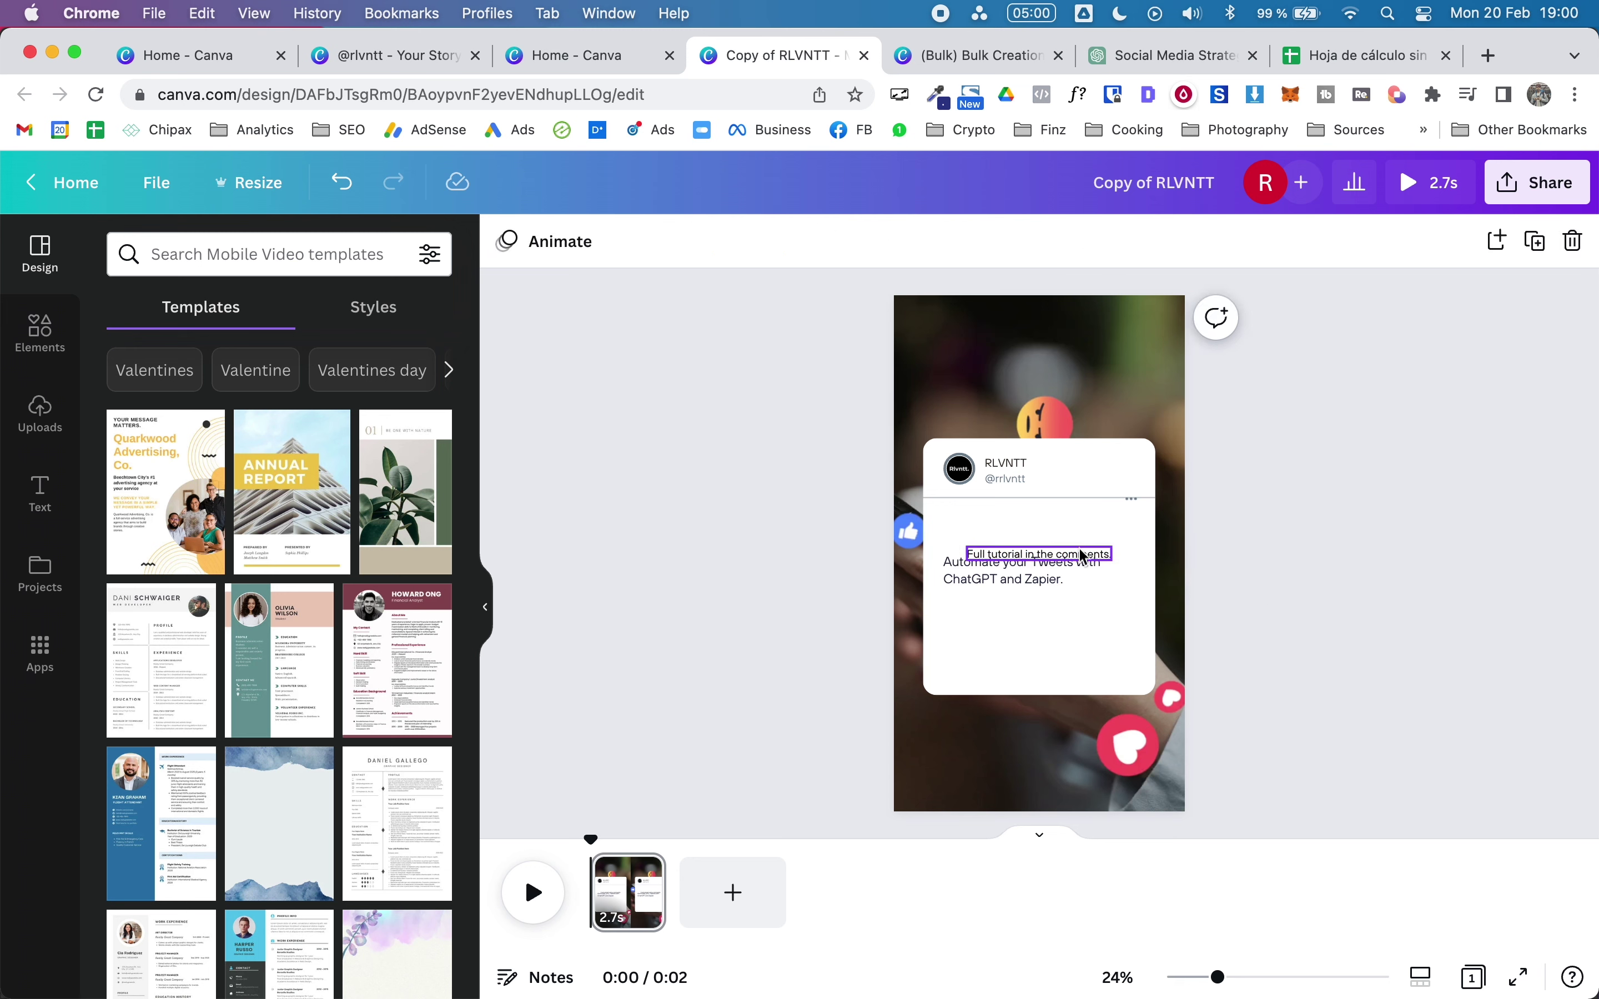
drag(1065, 556, 1057, 530)
key(super+b)
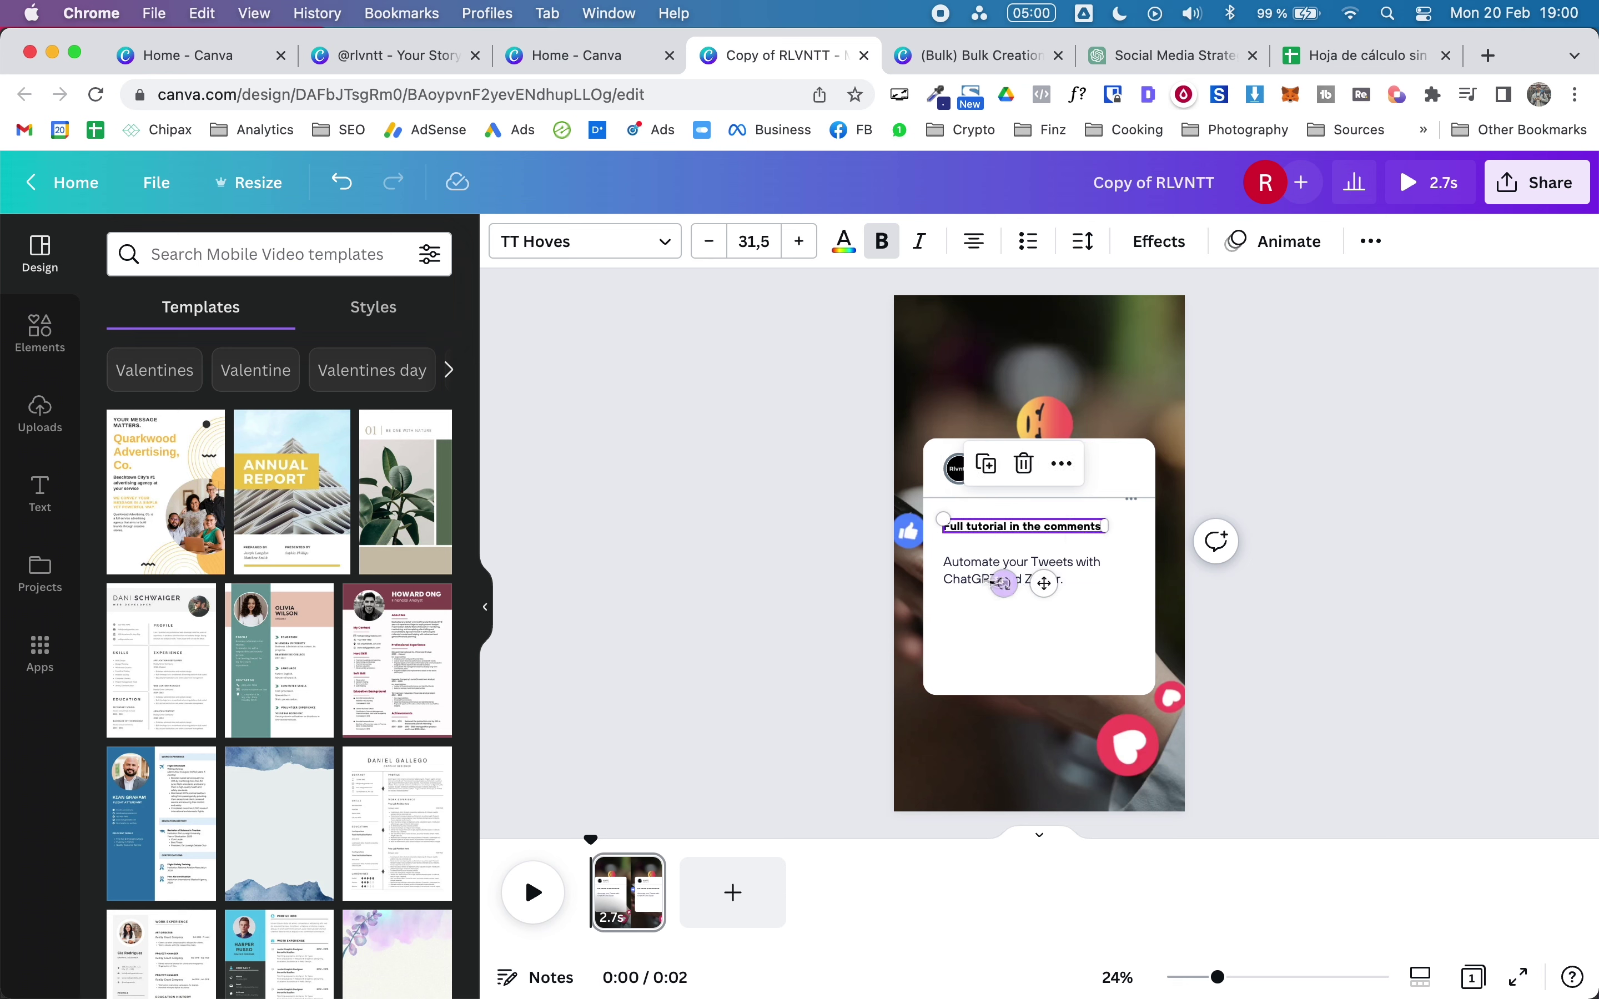
Step: Anchor both the heading and the body text boxes to the top
click(1082, 242)
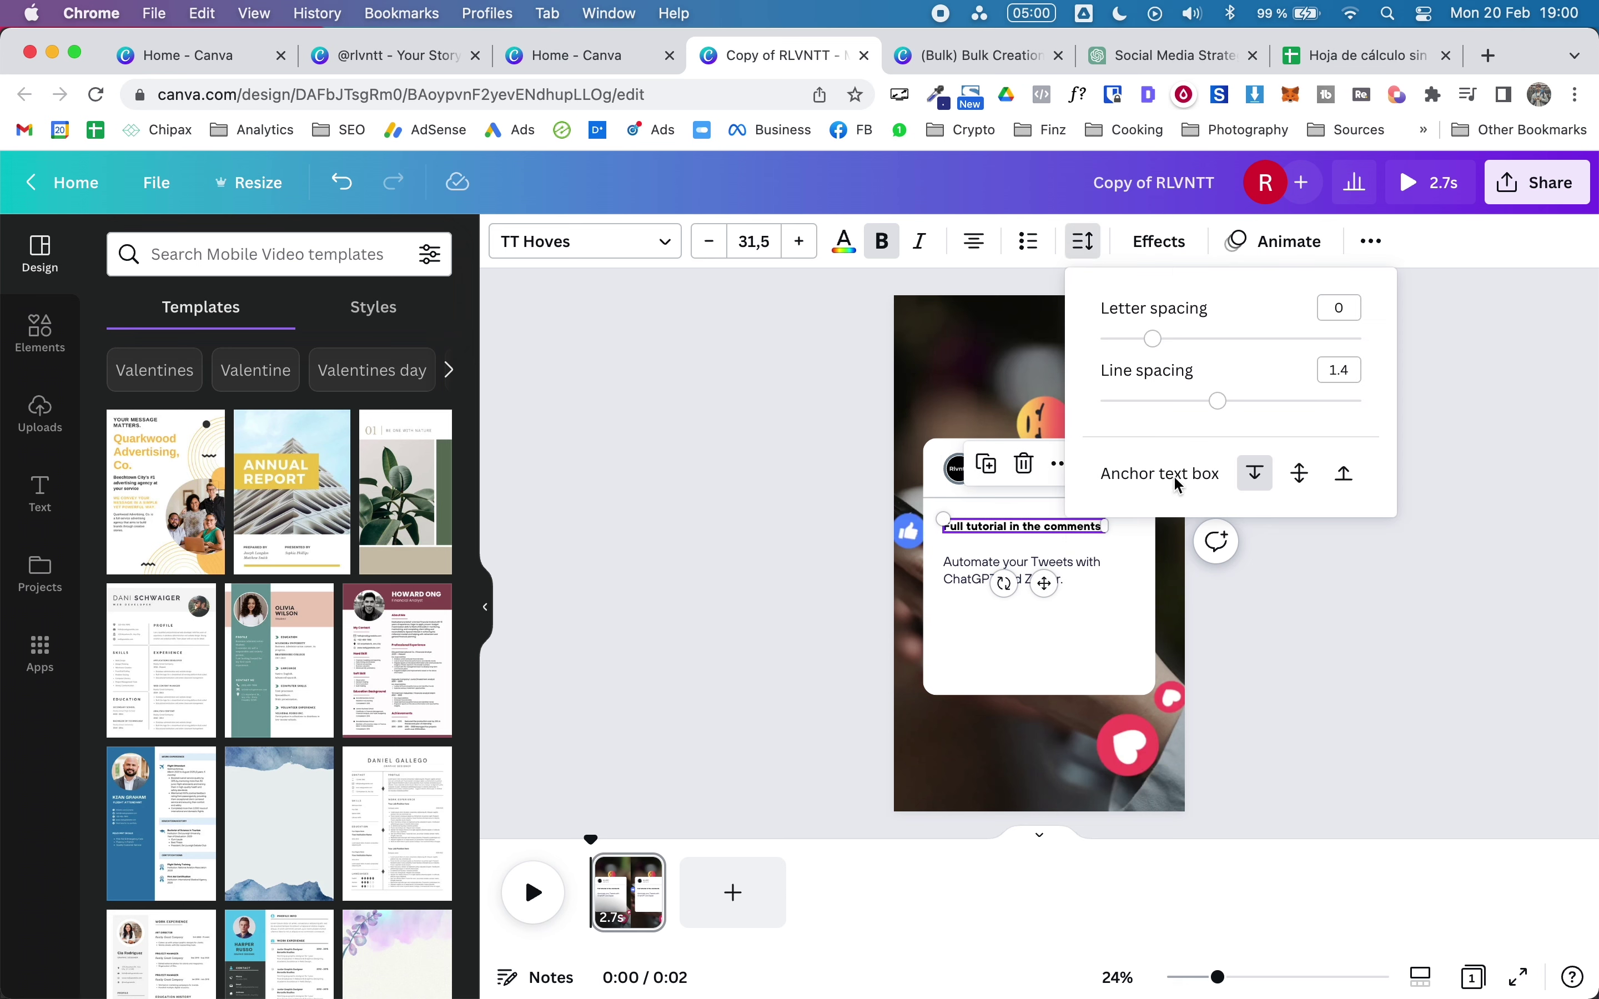
click(1258, 483)
click(1395, 639)
click(976, 570)
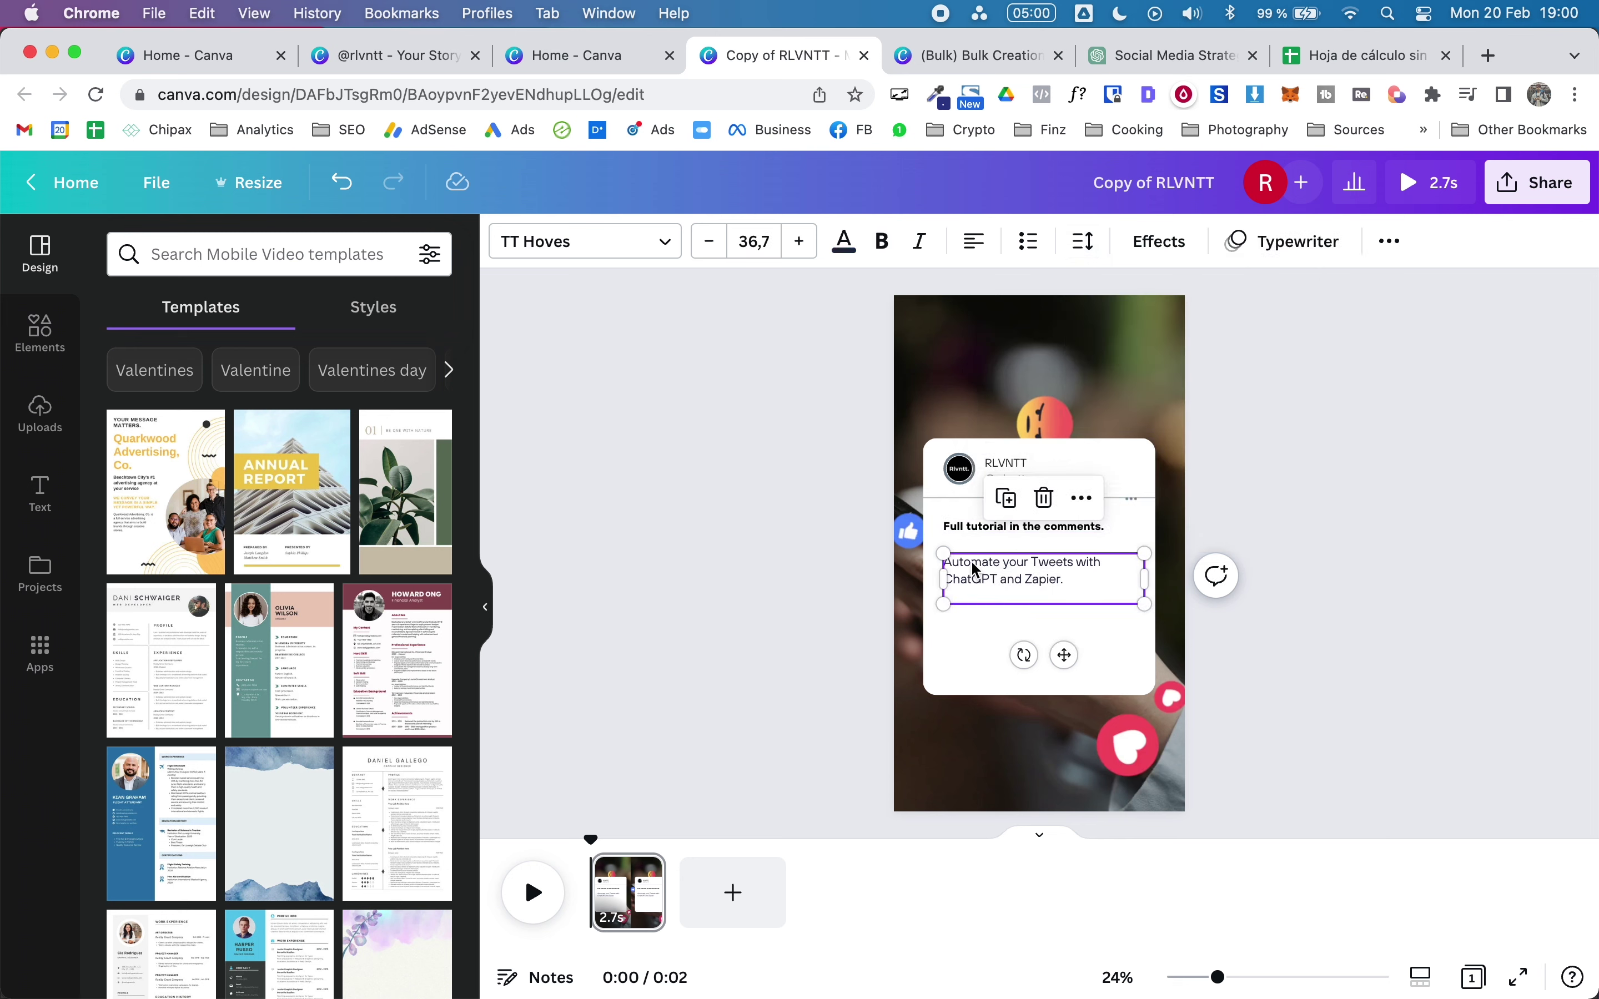
click(1082, 242)
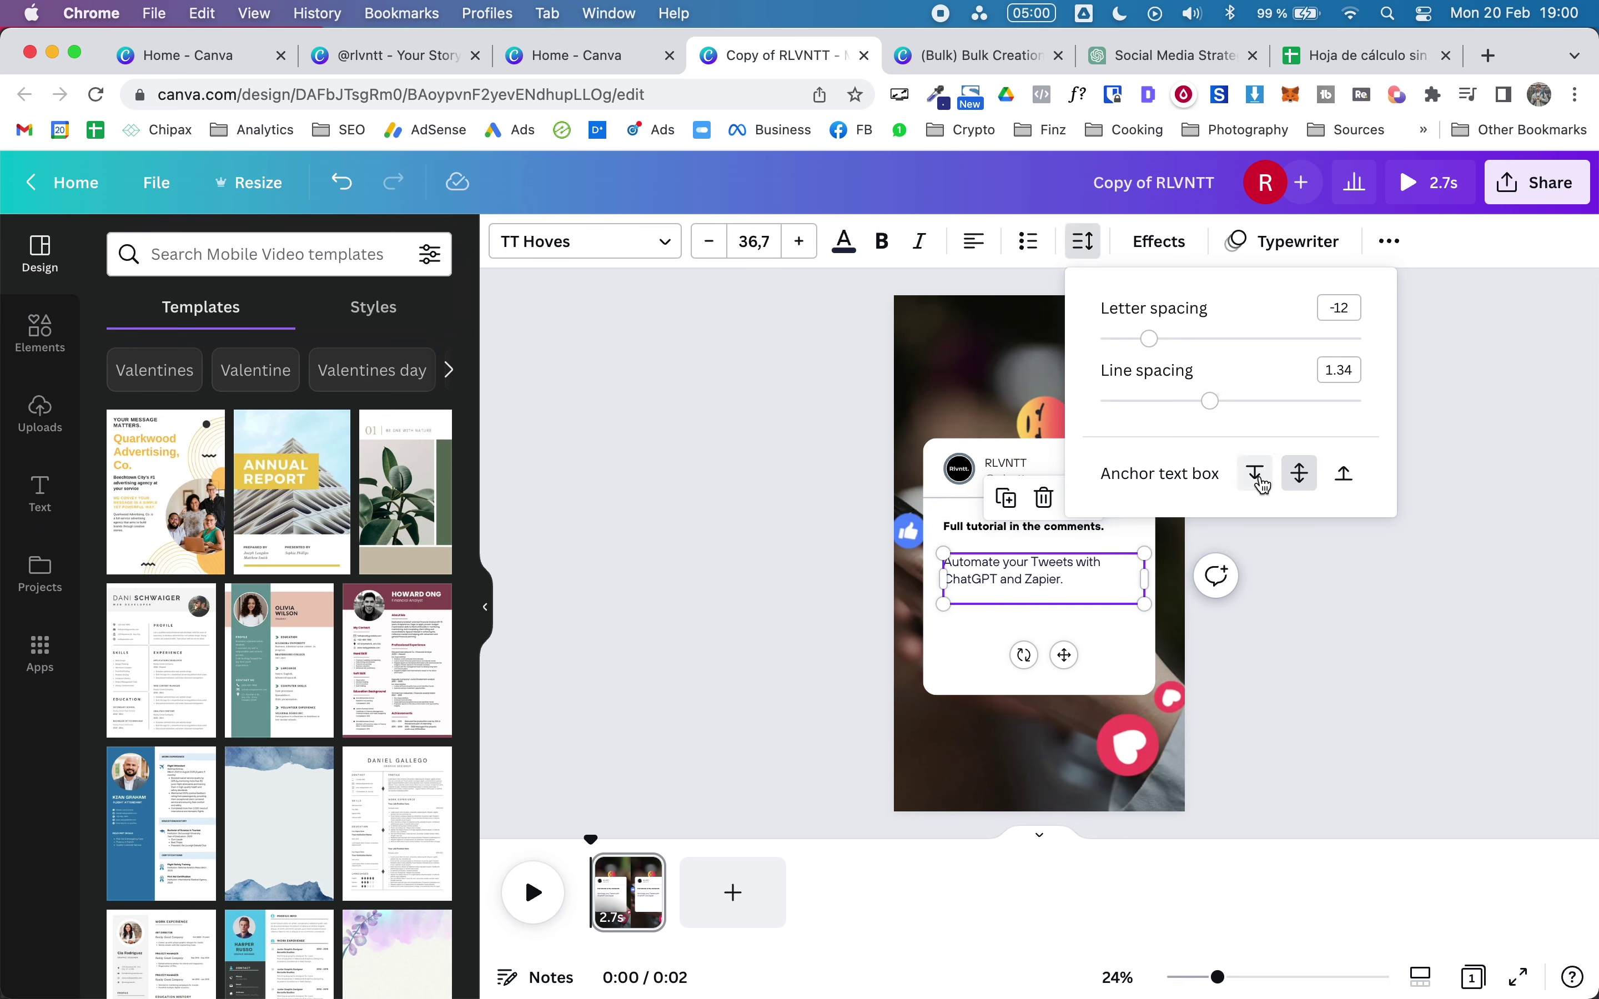
click(1379, 672)
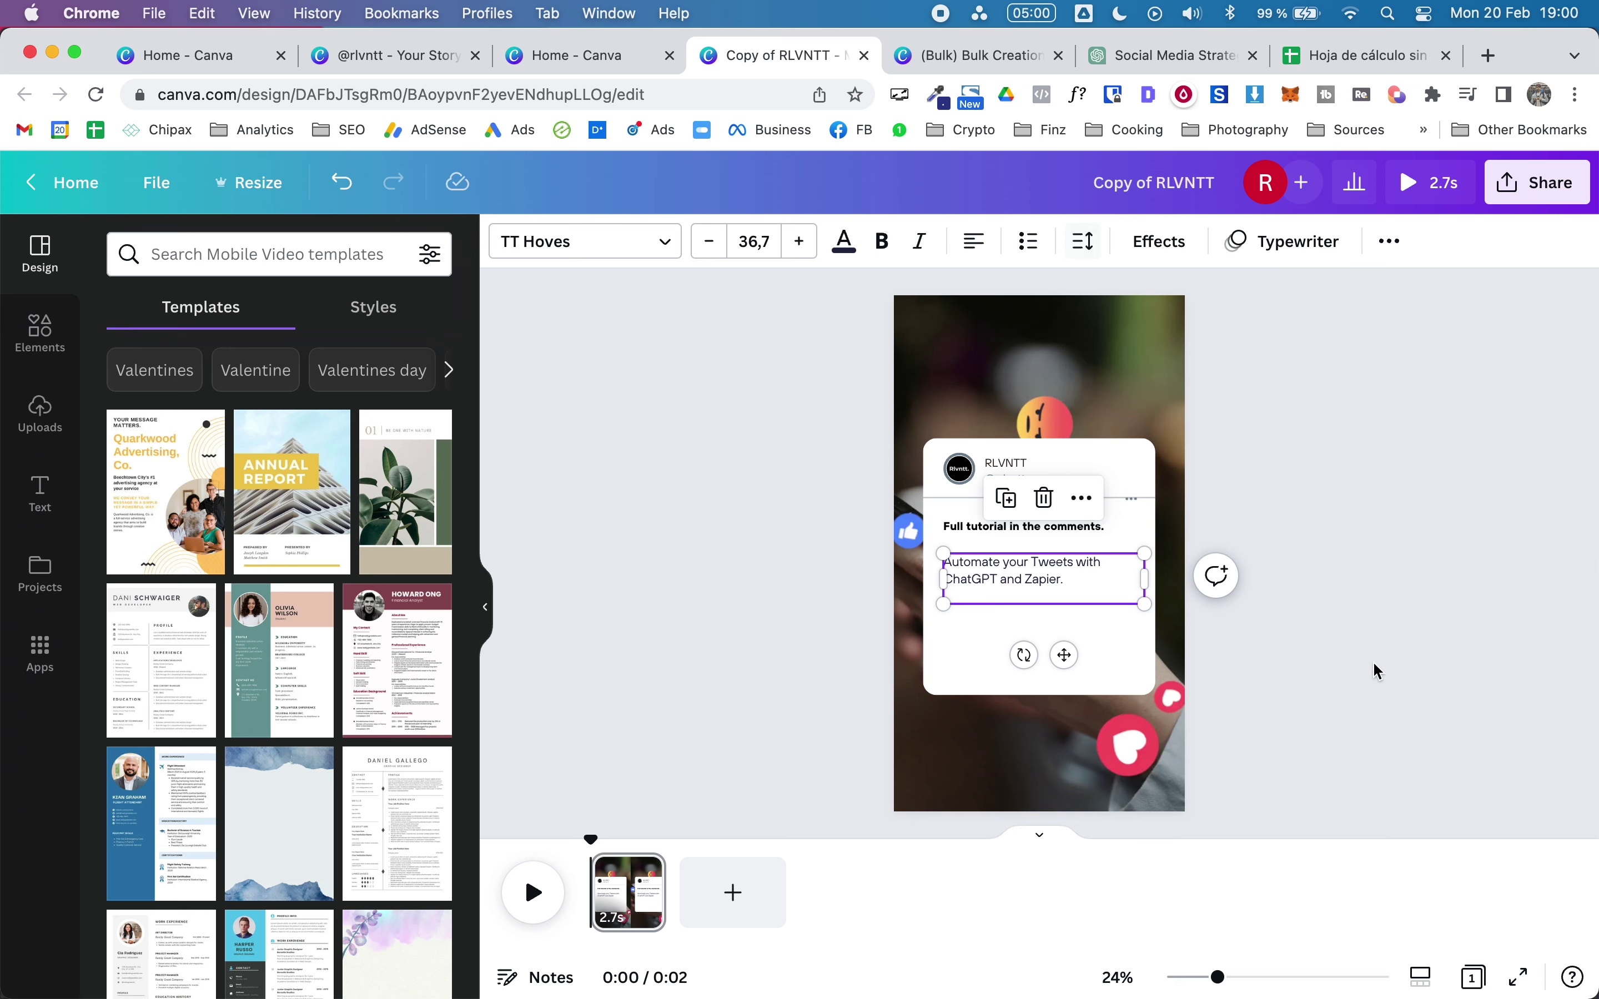
click(1457, 686)
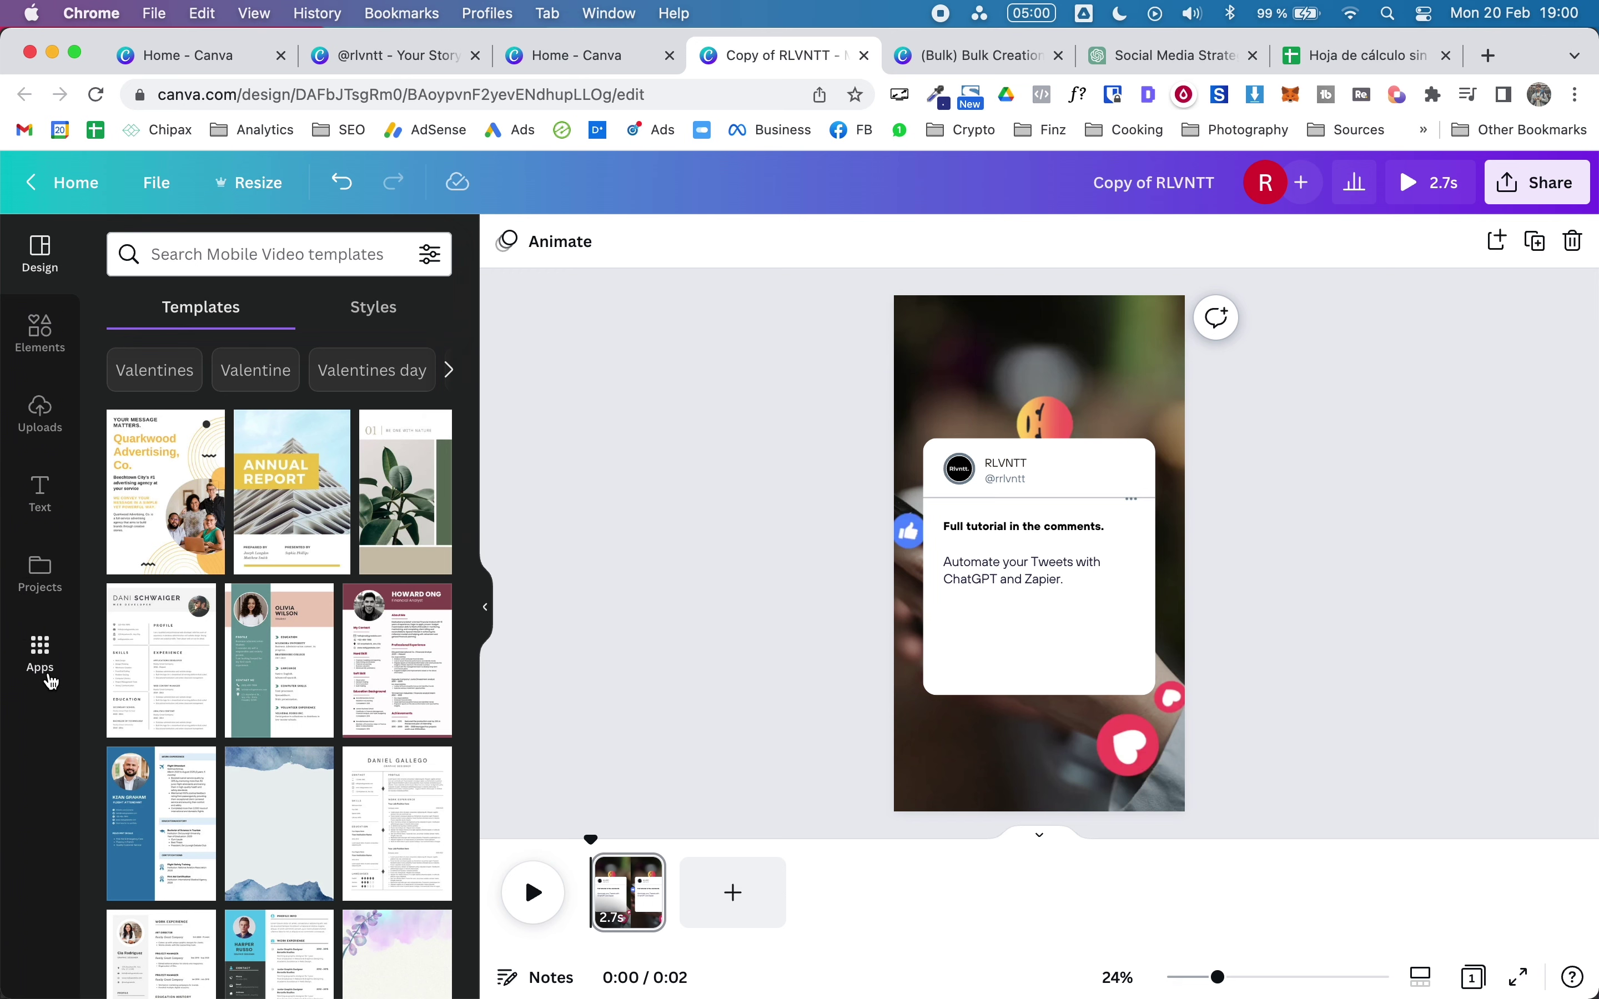
Step: Find the Bulk create app by searching Apps for 'bulk' and upload the downloaded tips CSV
click(49, 676)
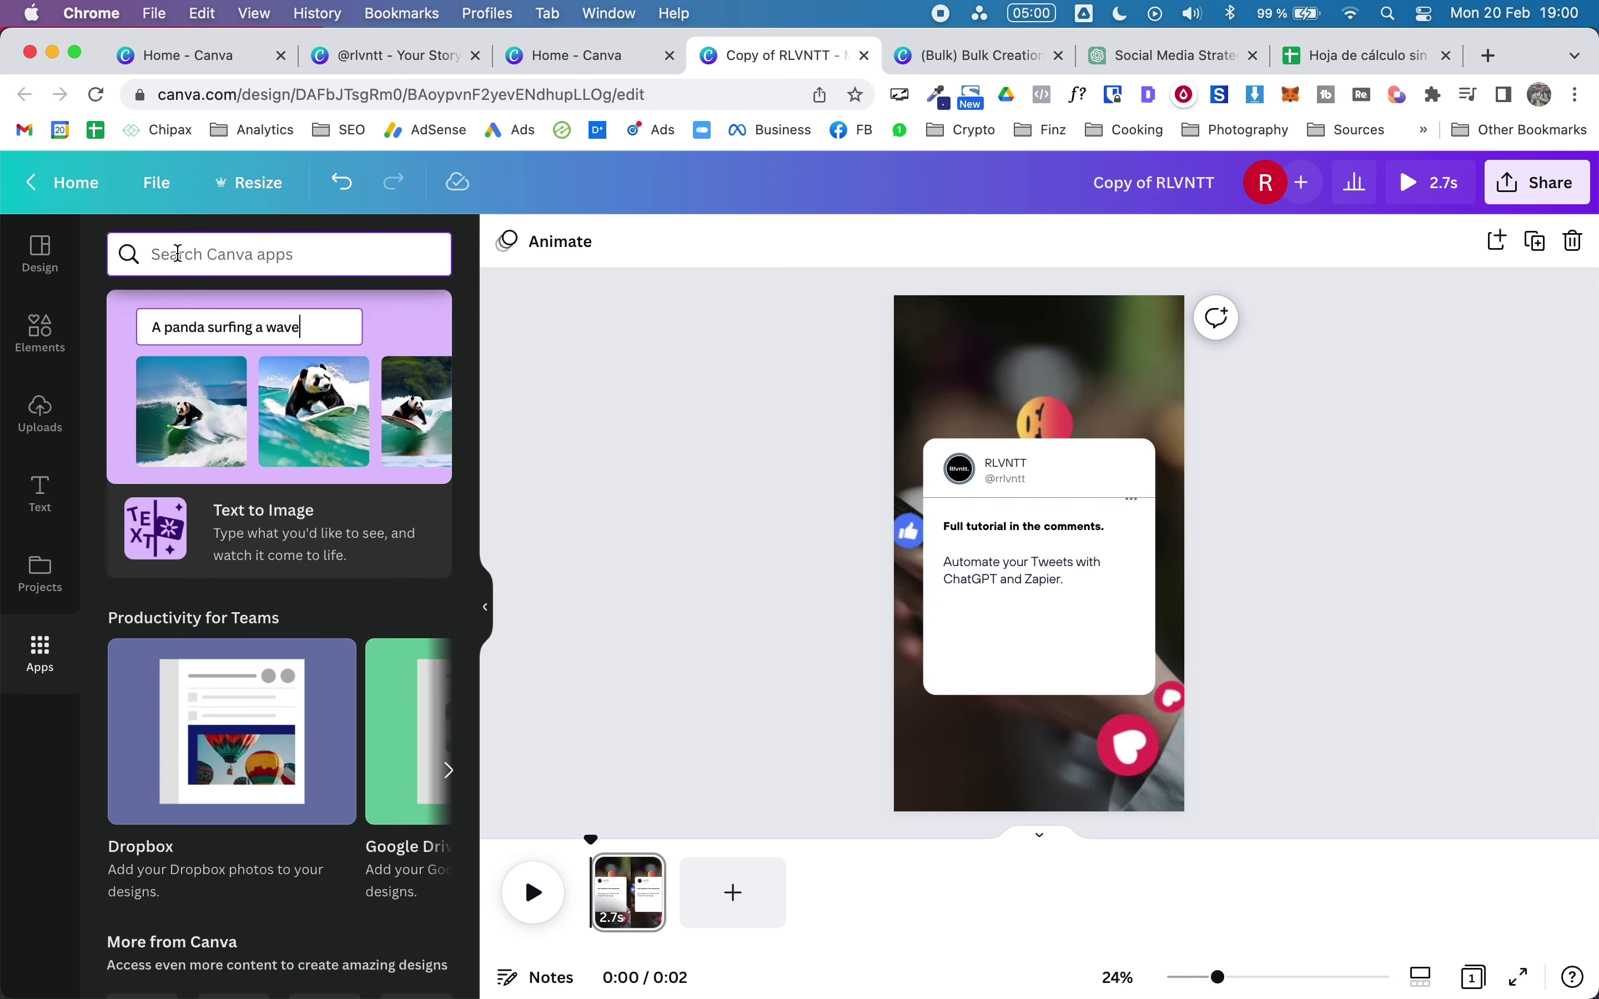
text(bulk+)
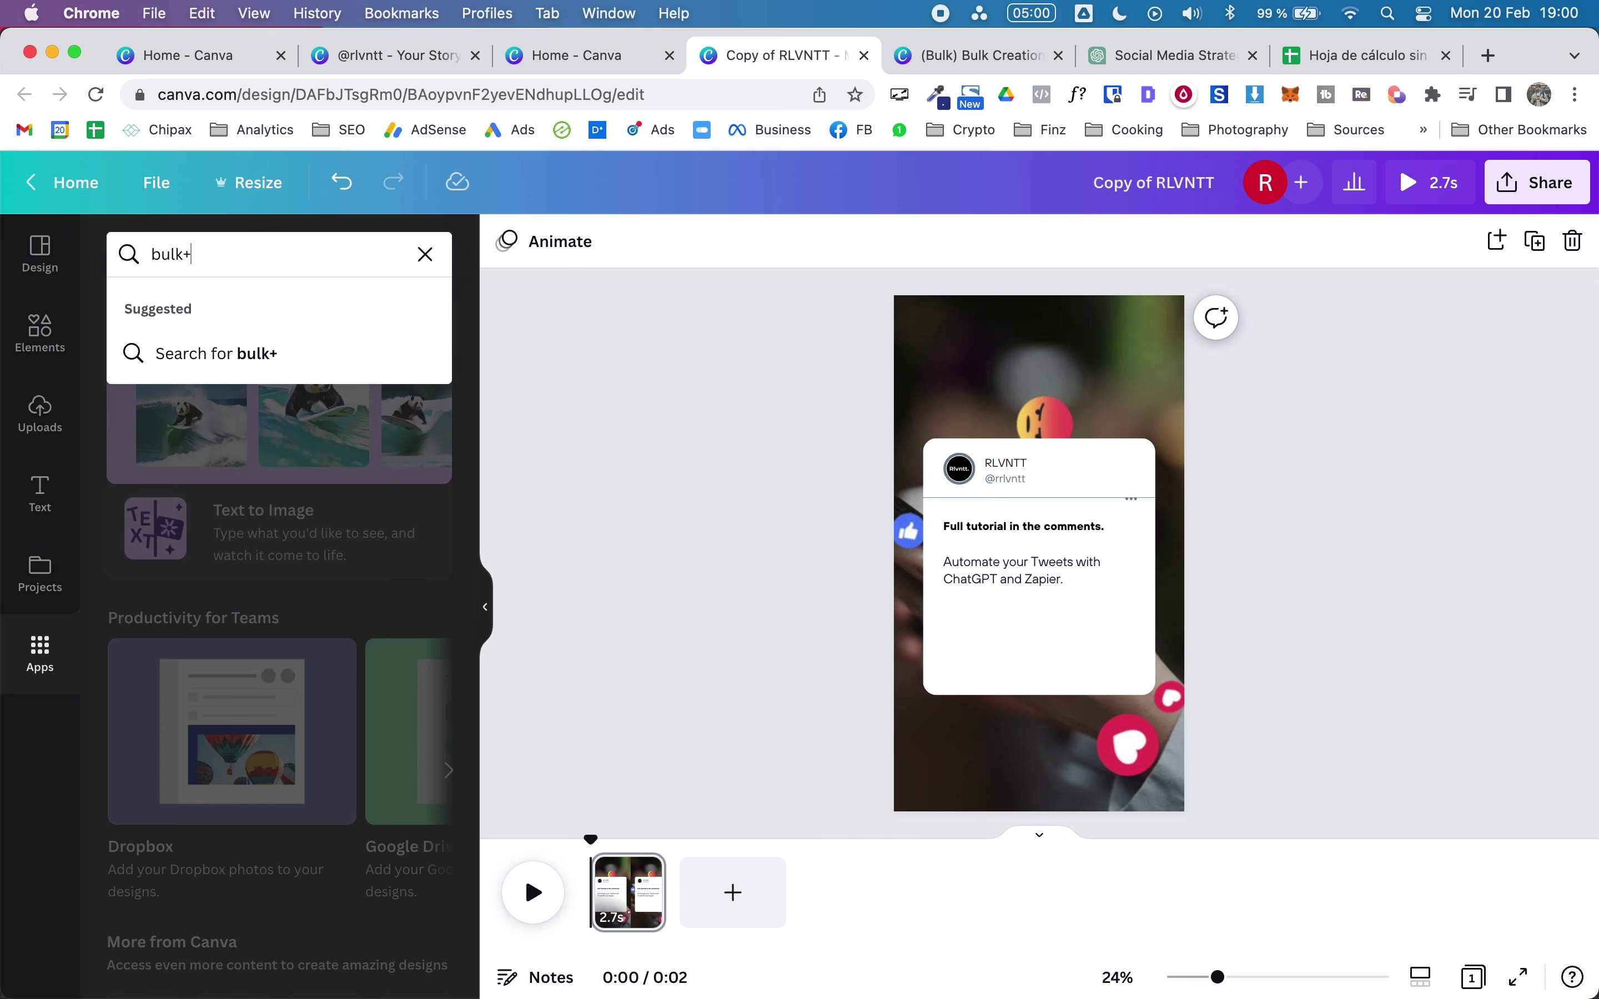
key(Return)
click(148, 350)
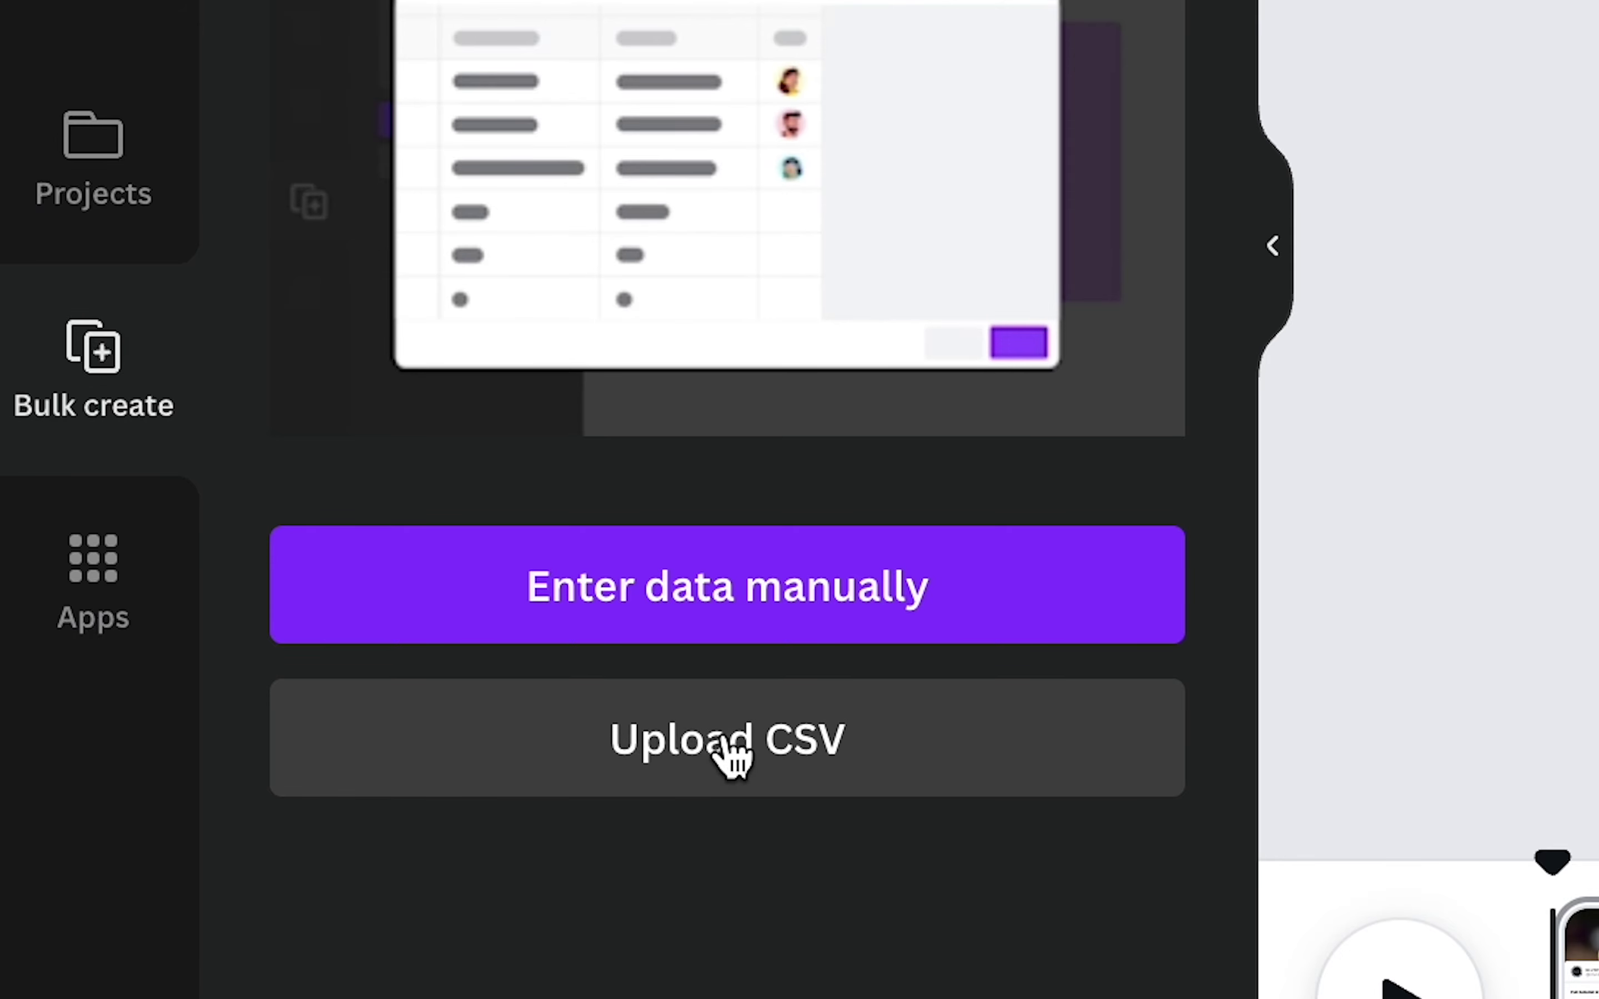
click(731, 757)
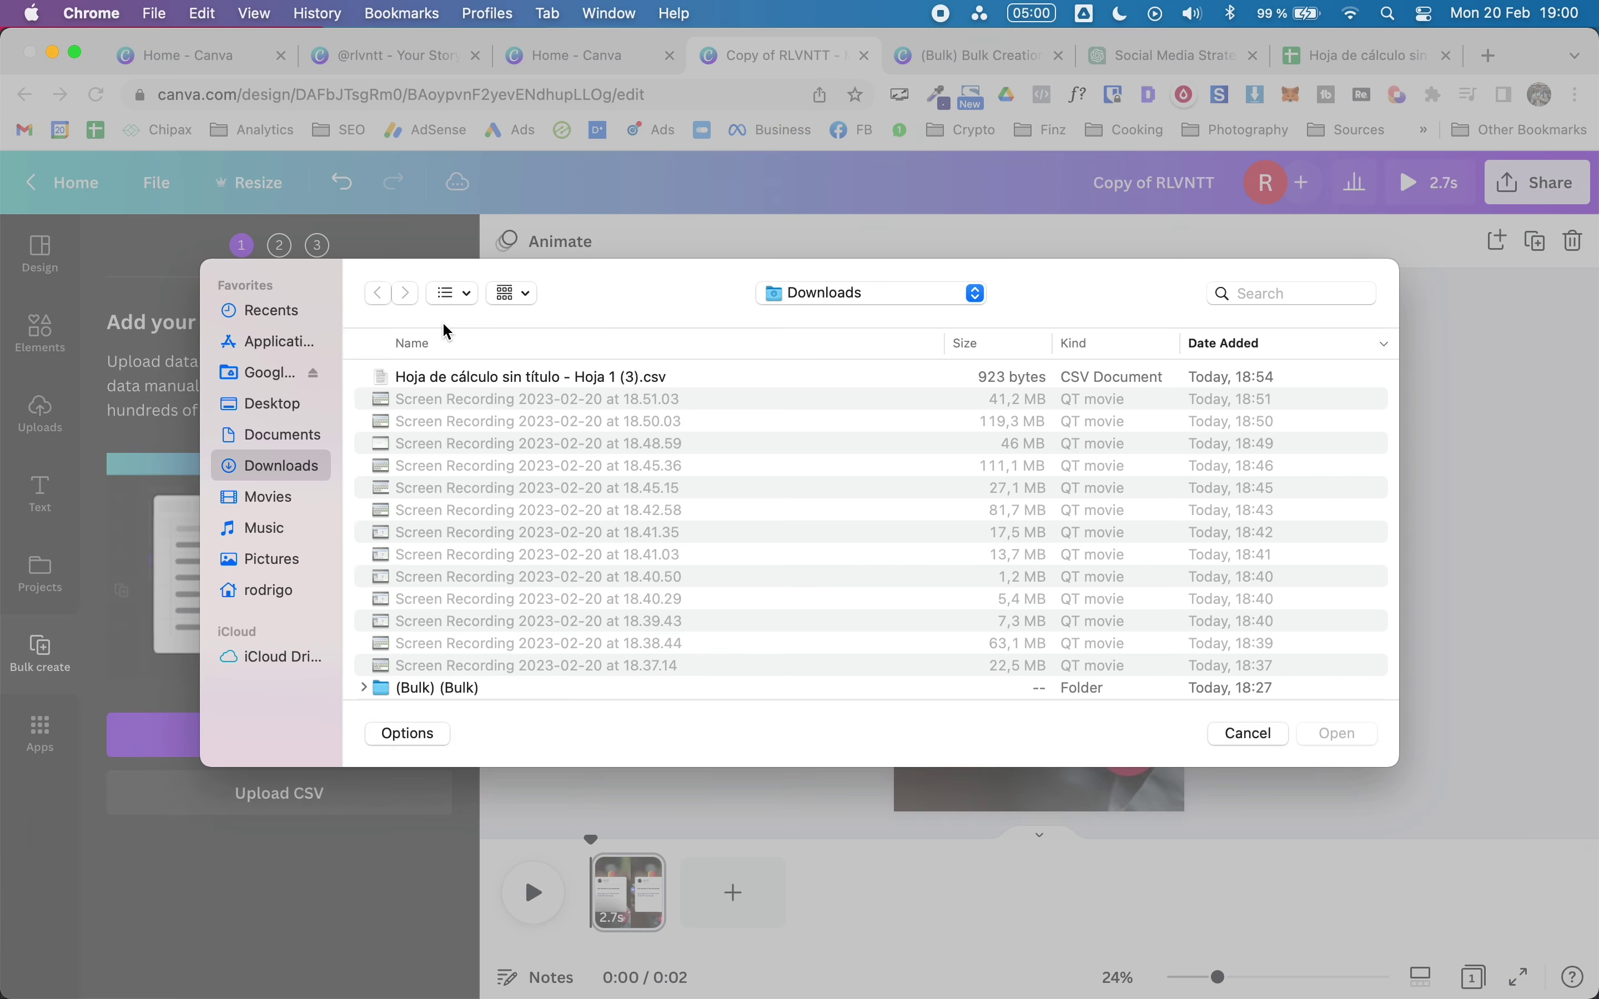
double_click(448, 376)
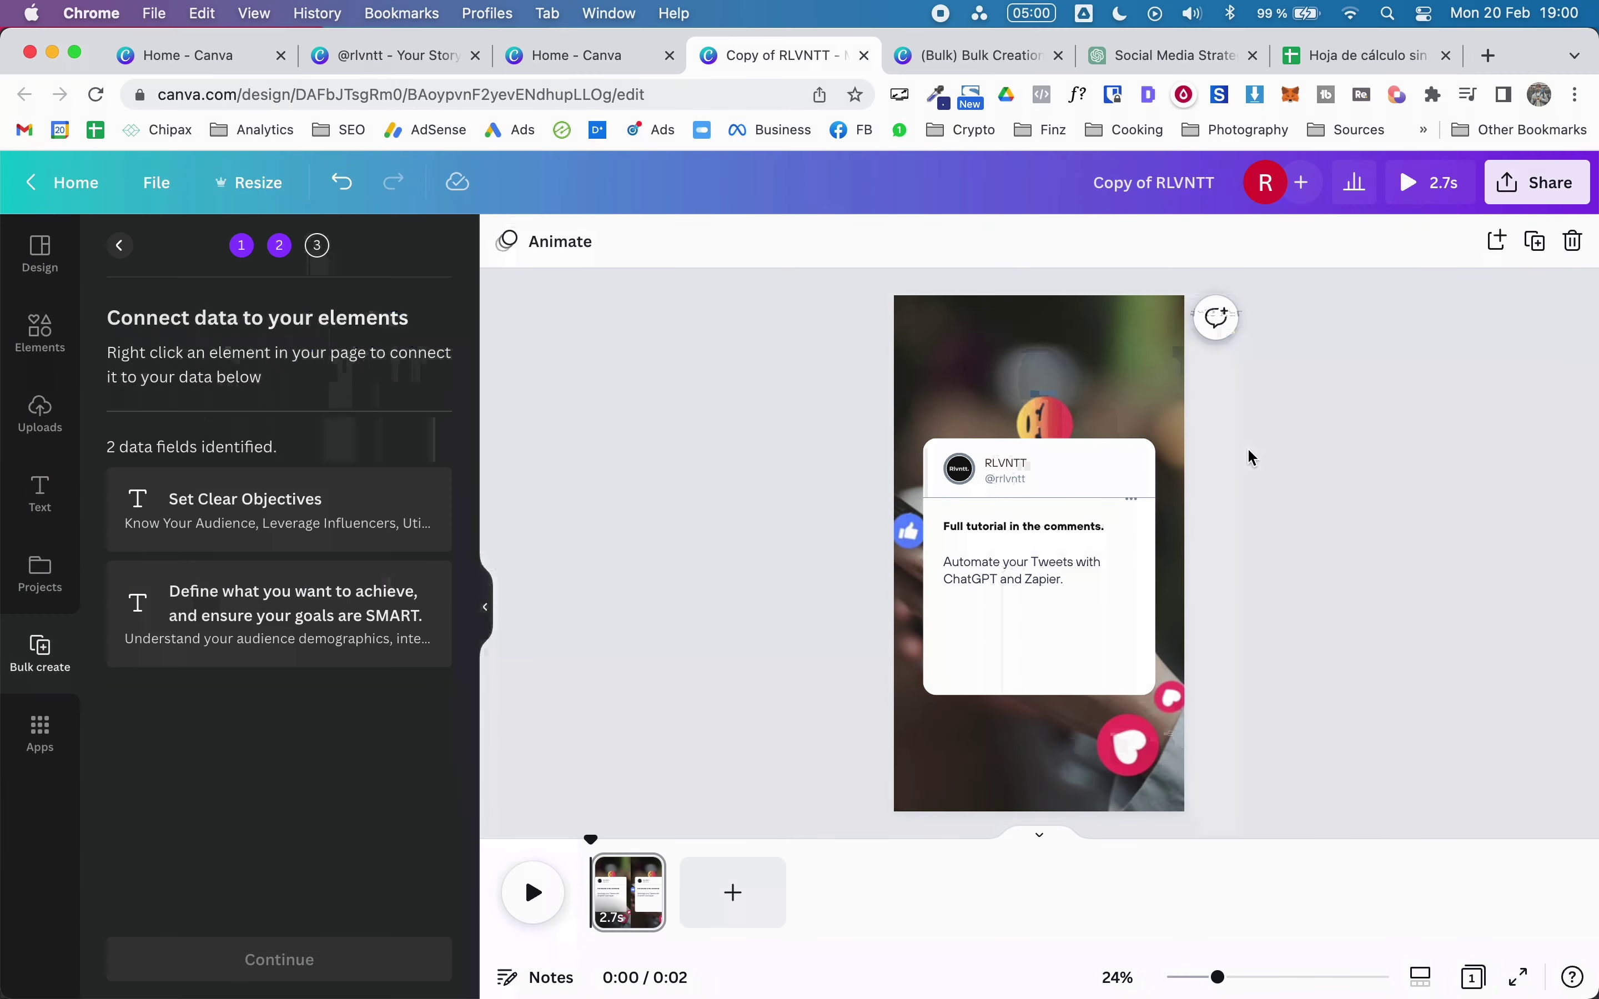
Step: Connect the card's heading text to the Set Clear Objectives data field
click(1035, 528)
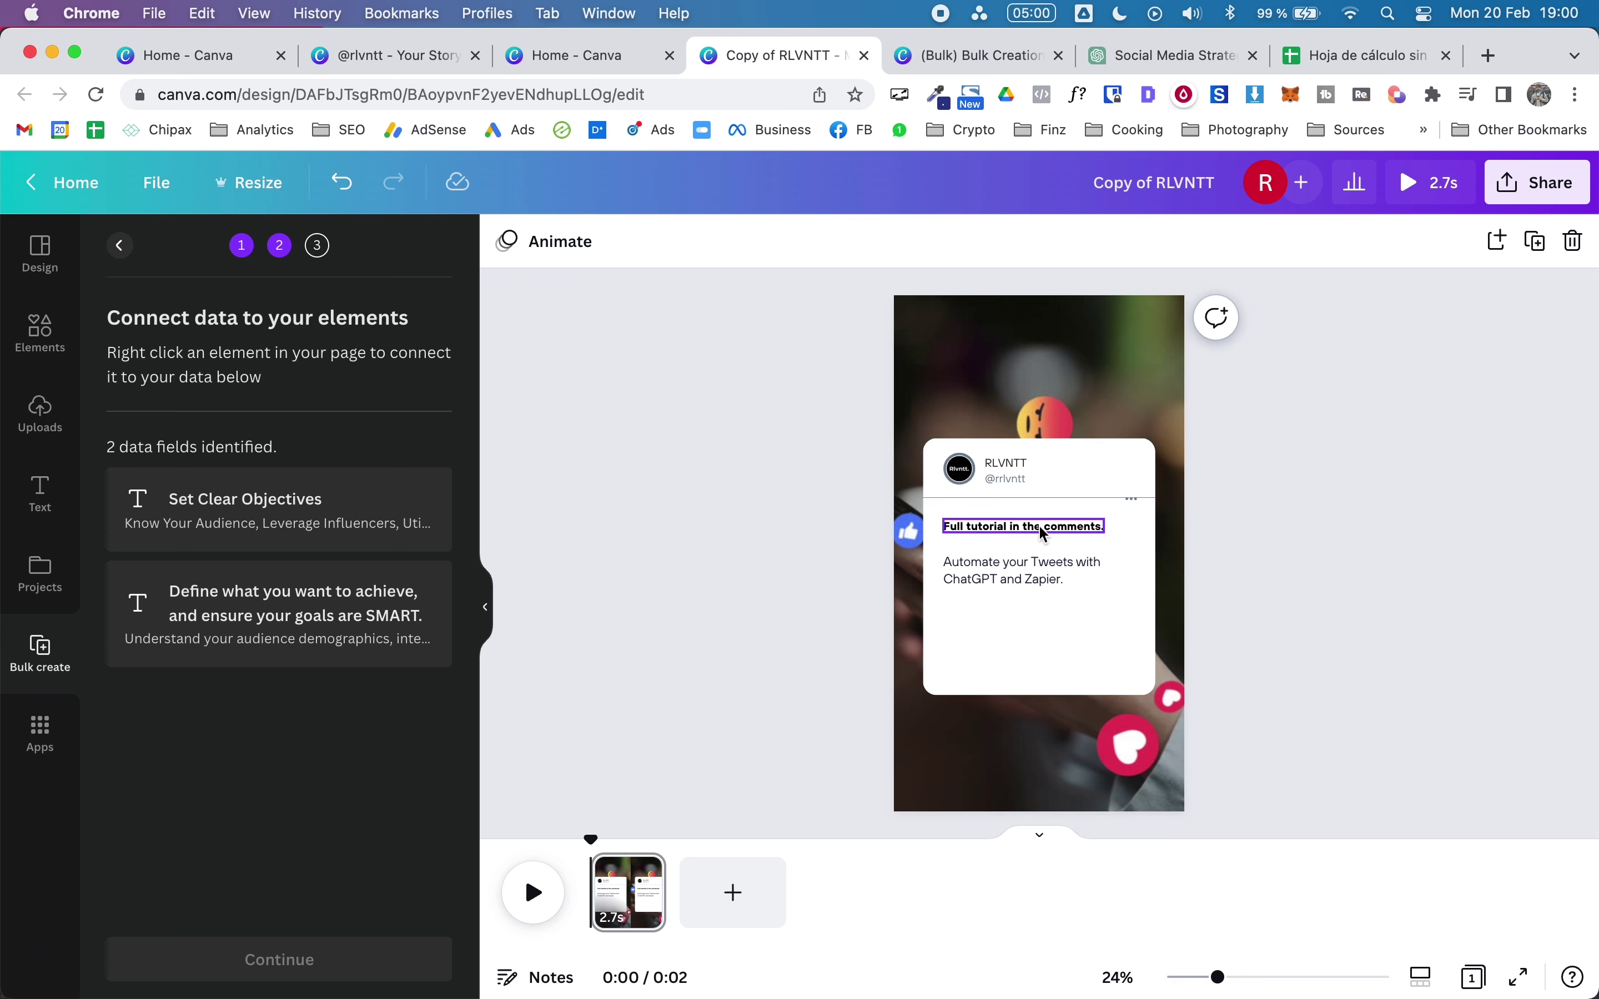
right_click(1084, 533)
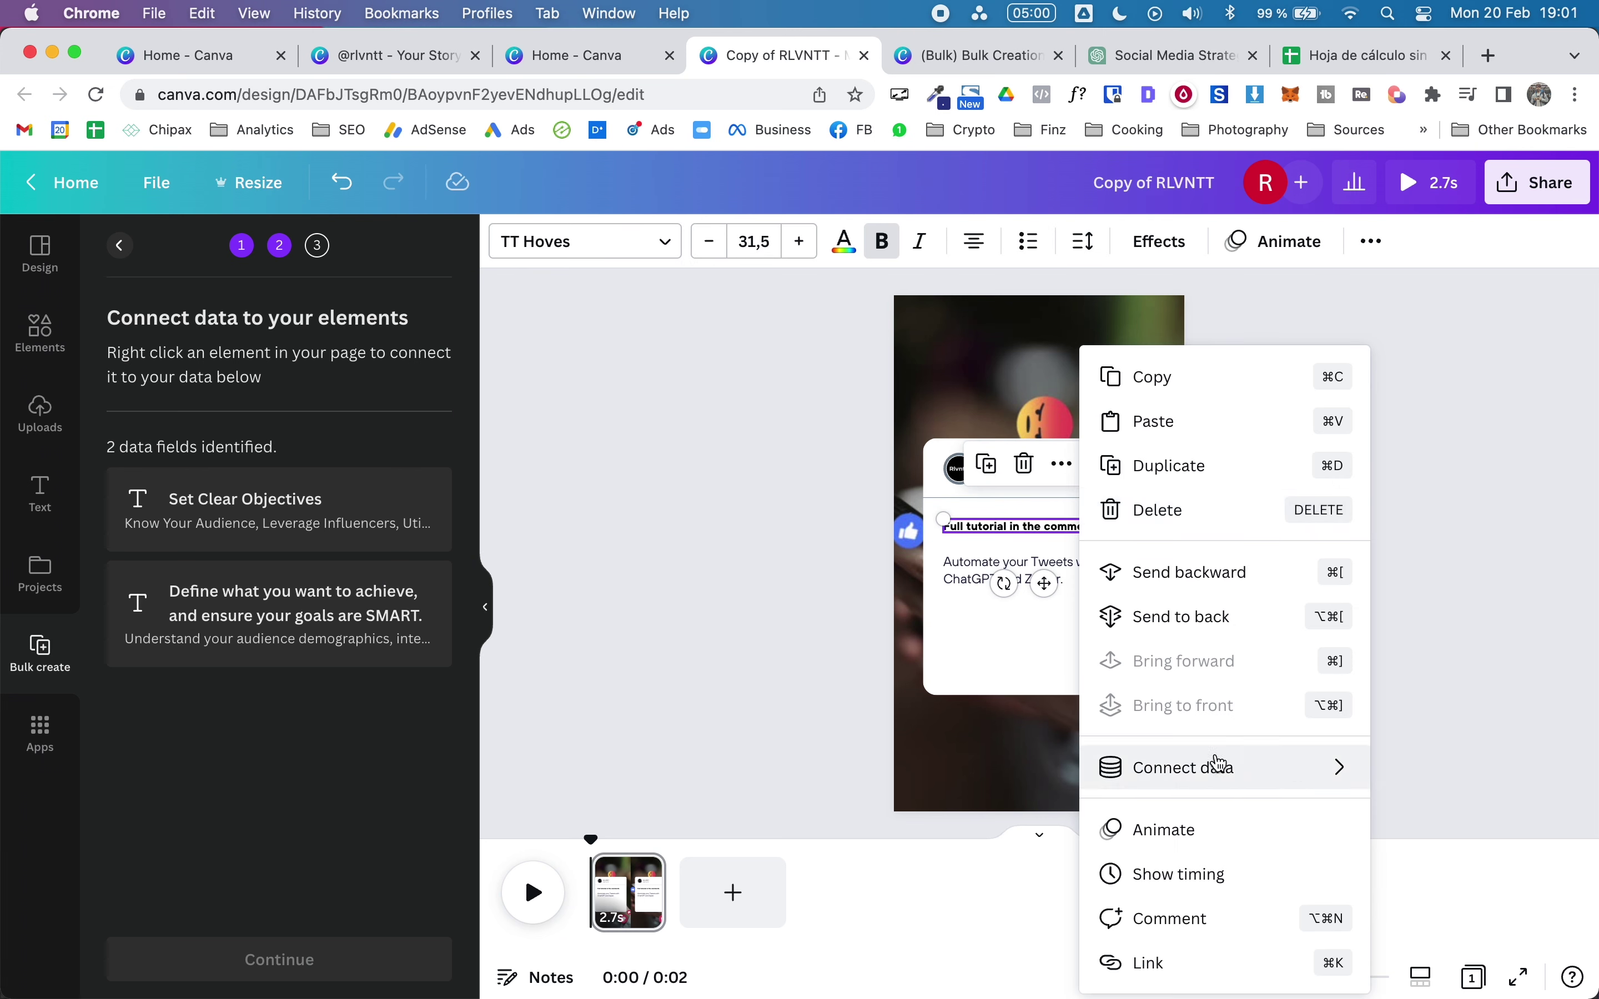
mouse_move(1220, 764)
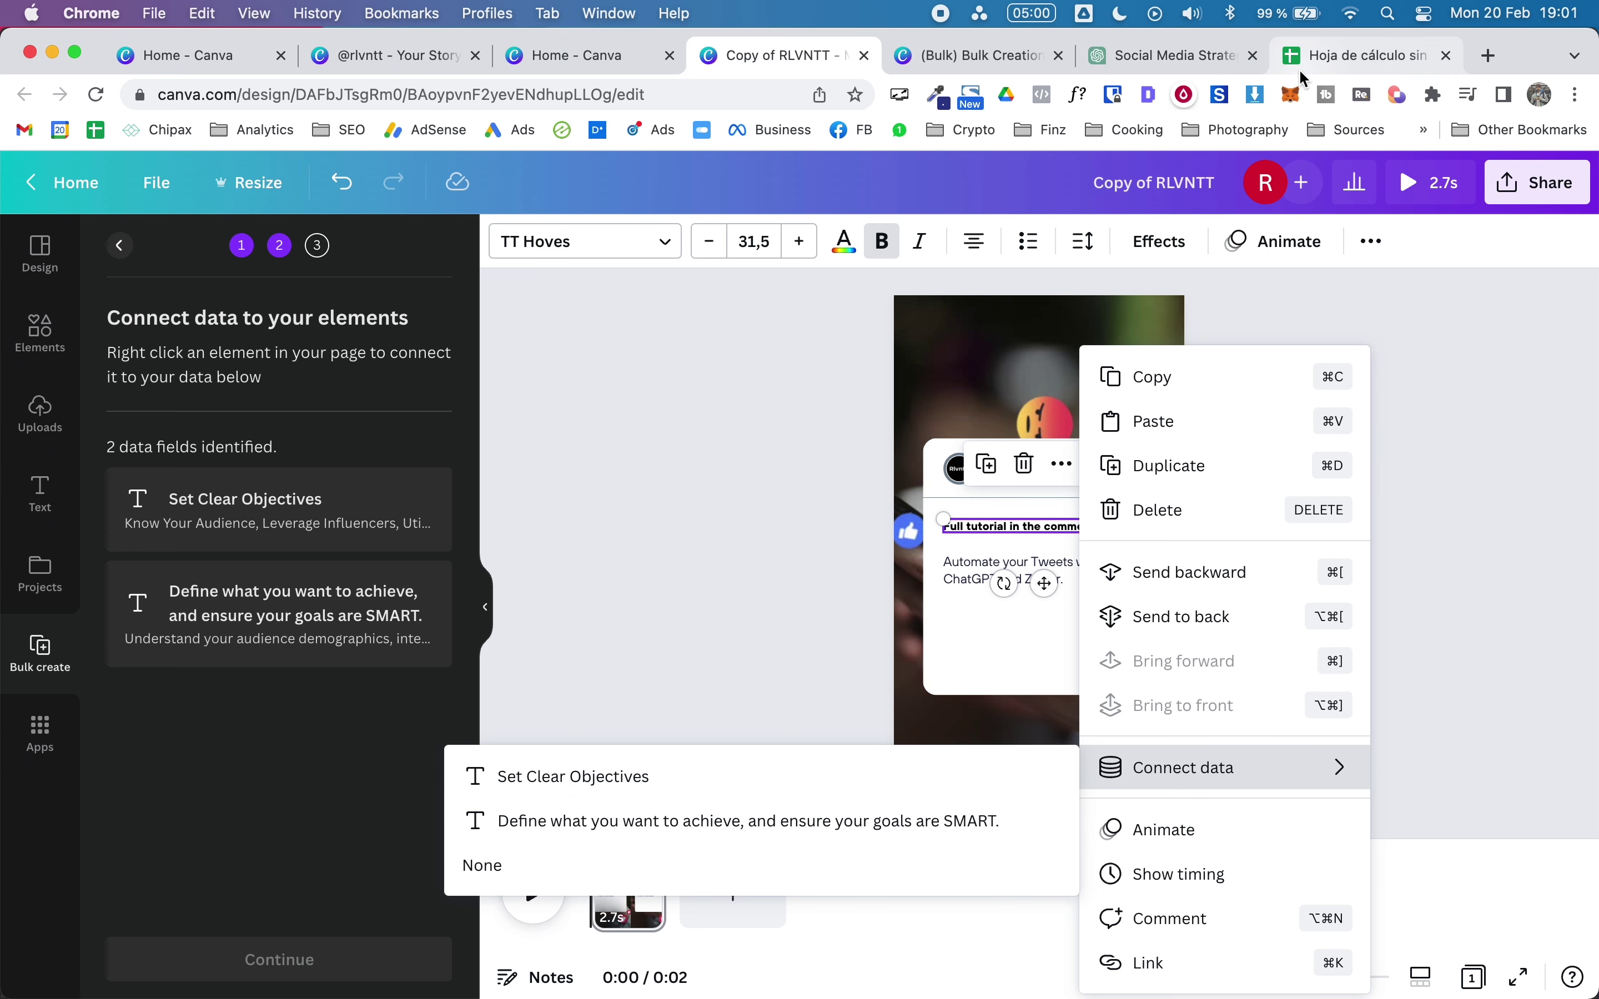
click(1341, 57)
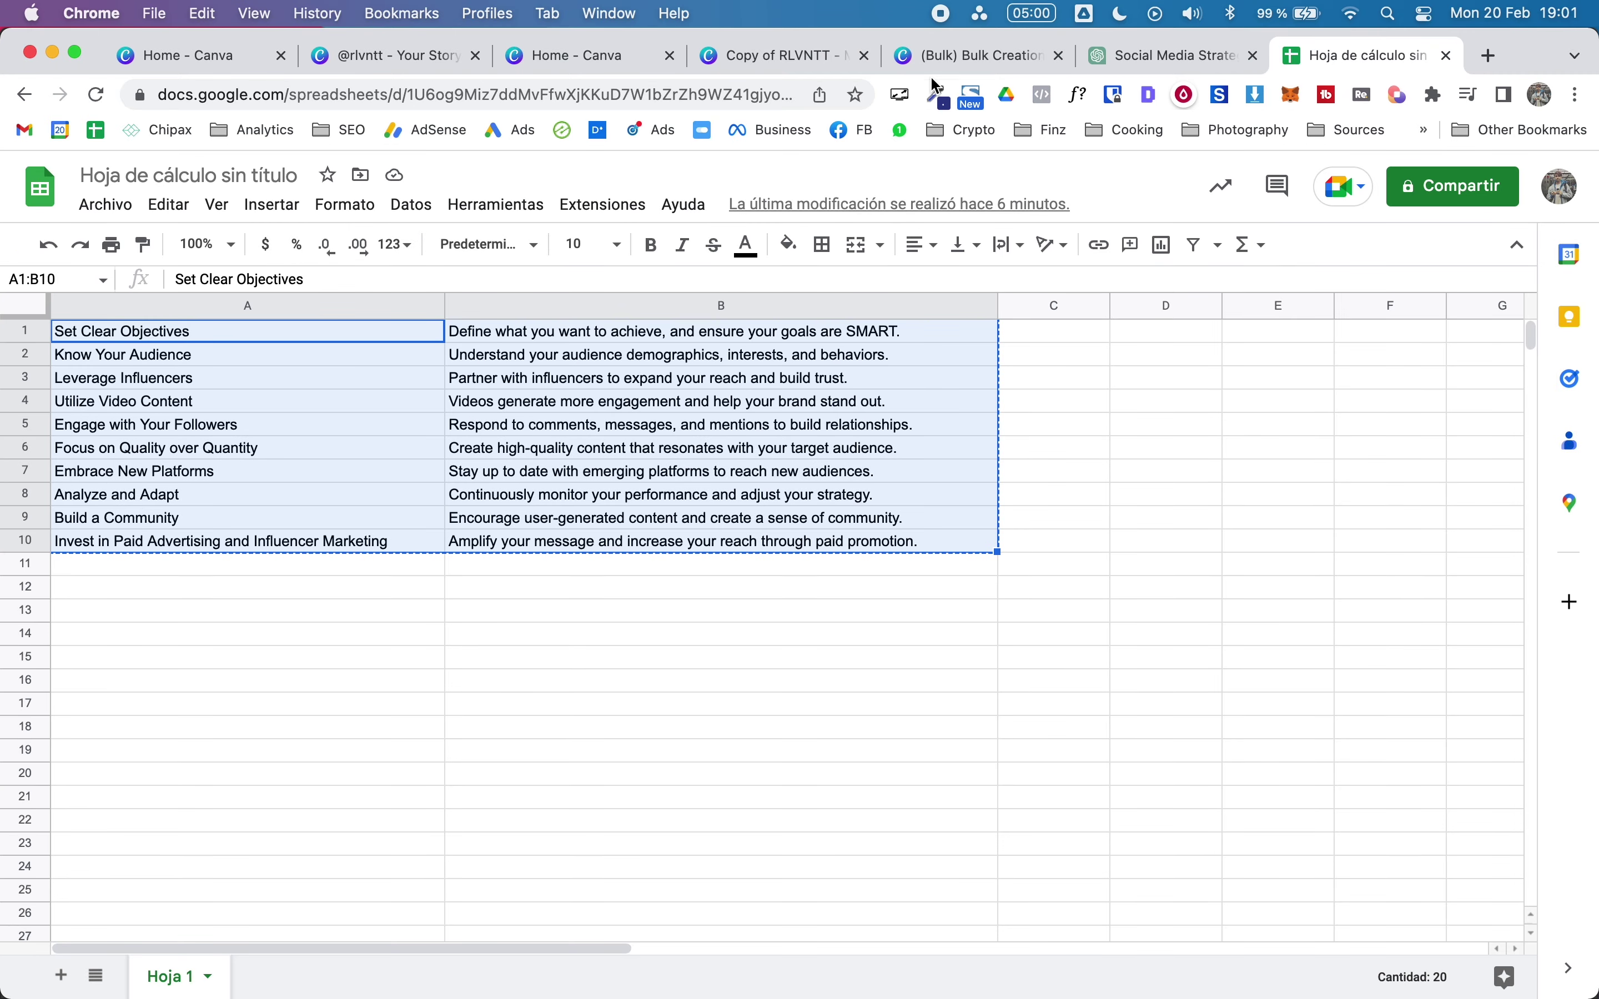
click(938, 55)
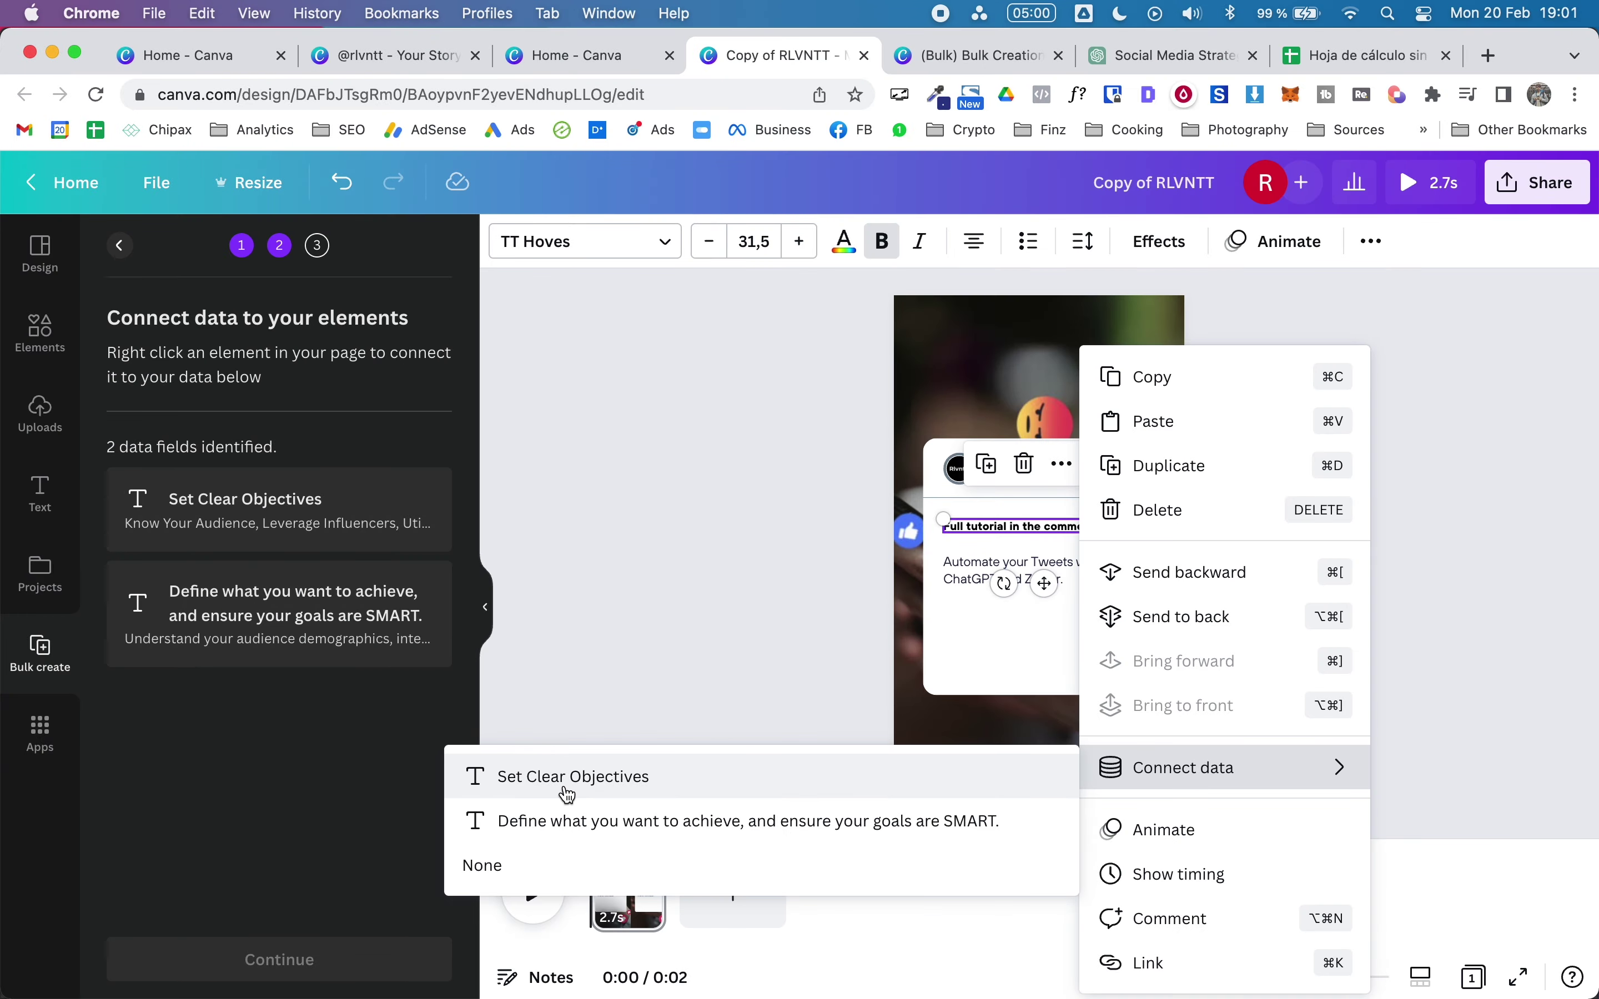
click(567, 793)
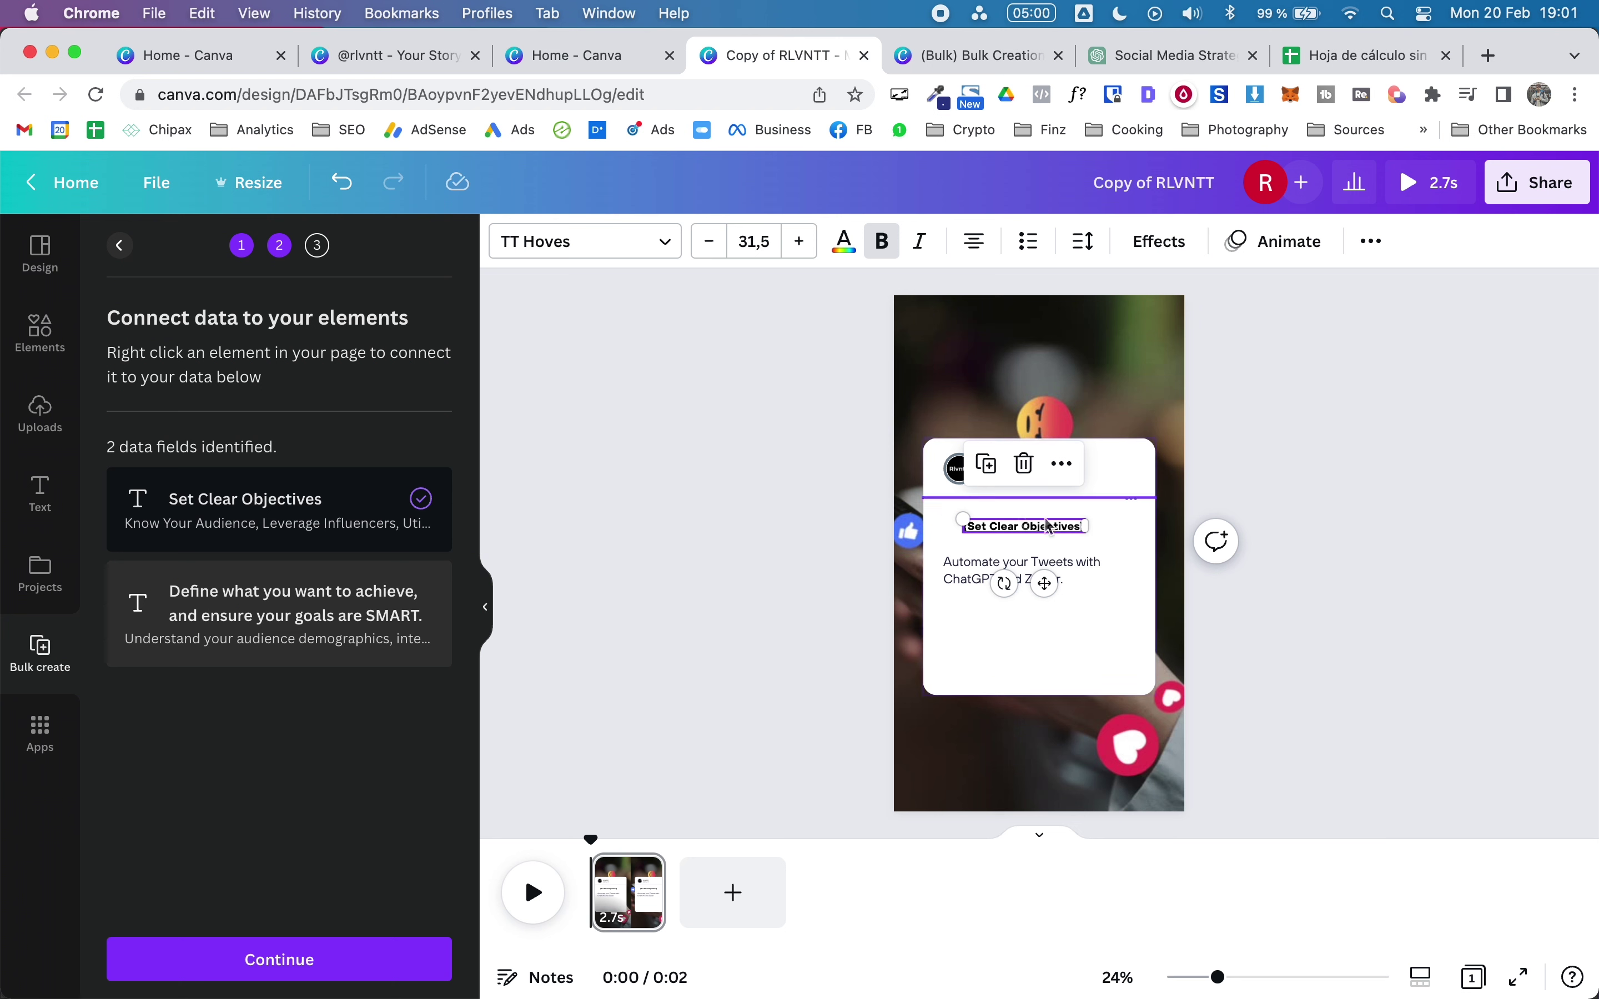
Step: Connect the card's body text to the second data field
click(961, 579)
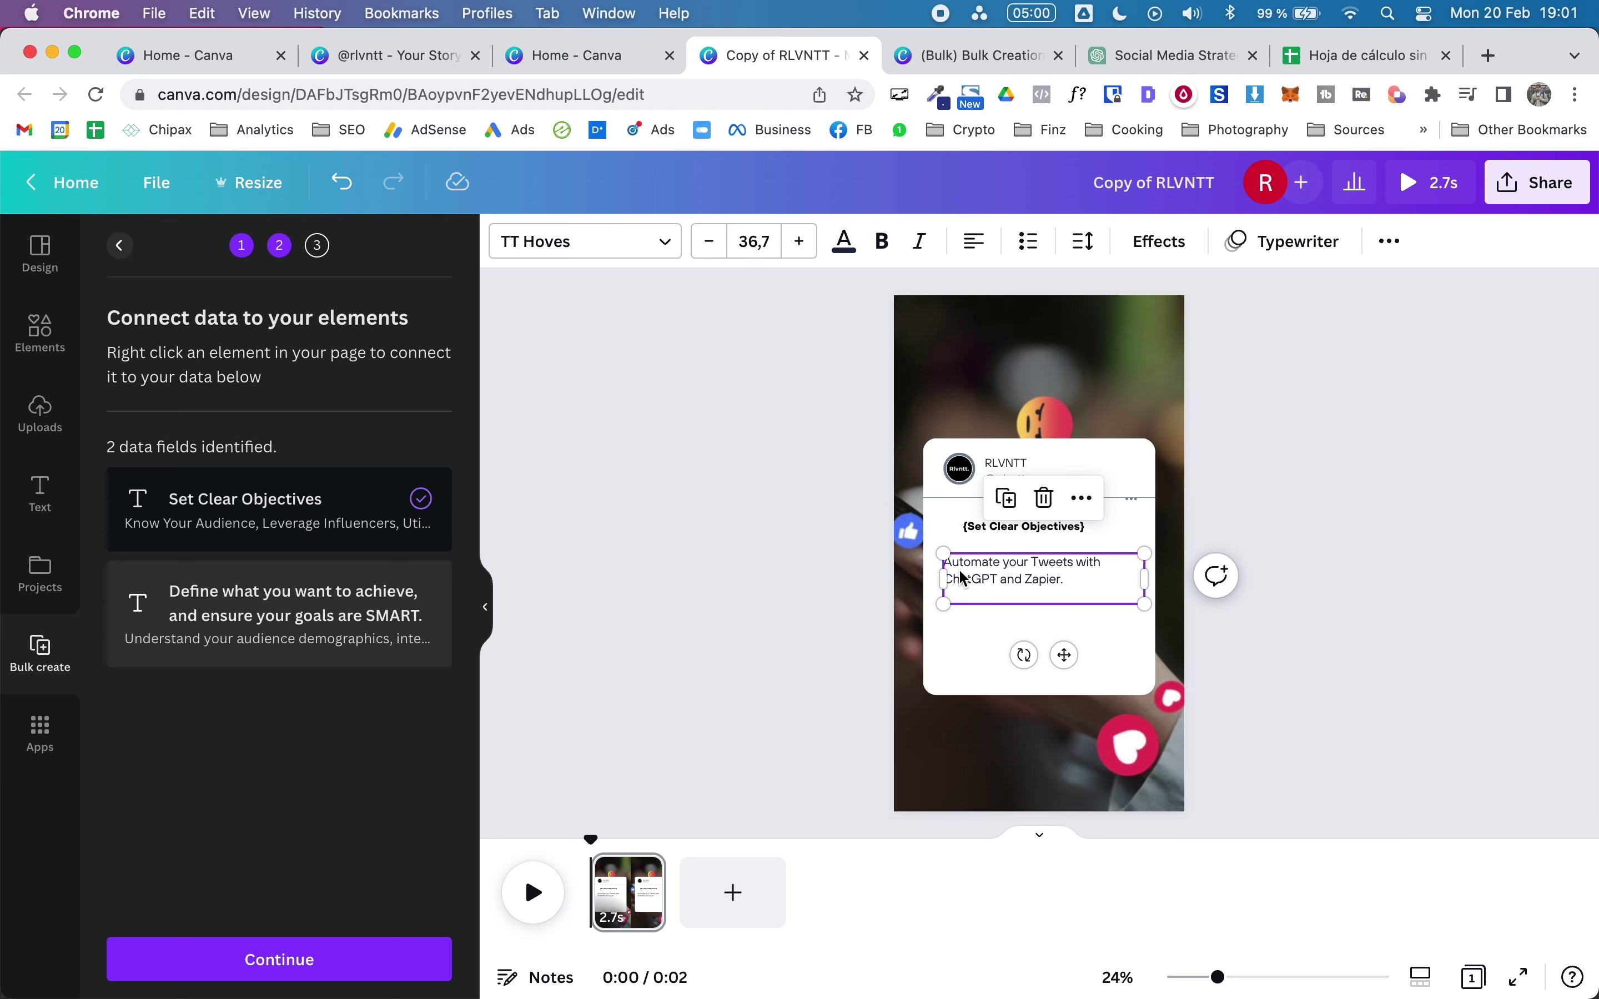
right_click(961, 578)
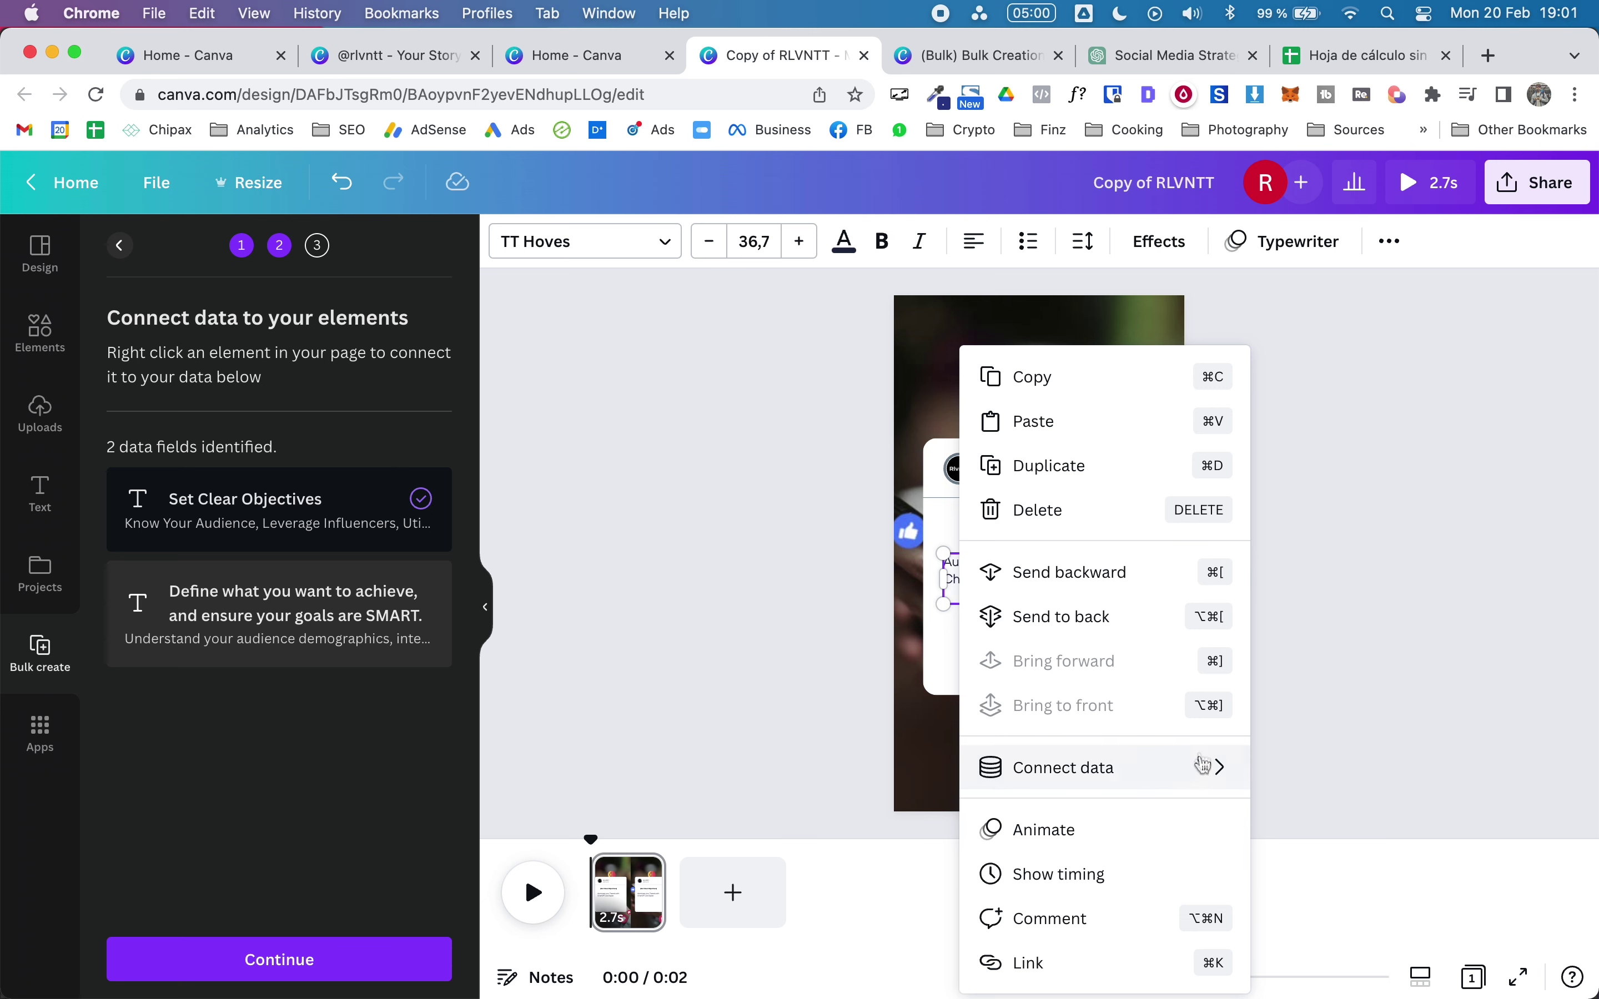
mouse_move(1203, 766)
click(853, 826)
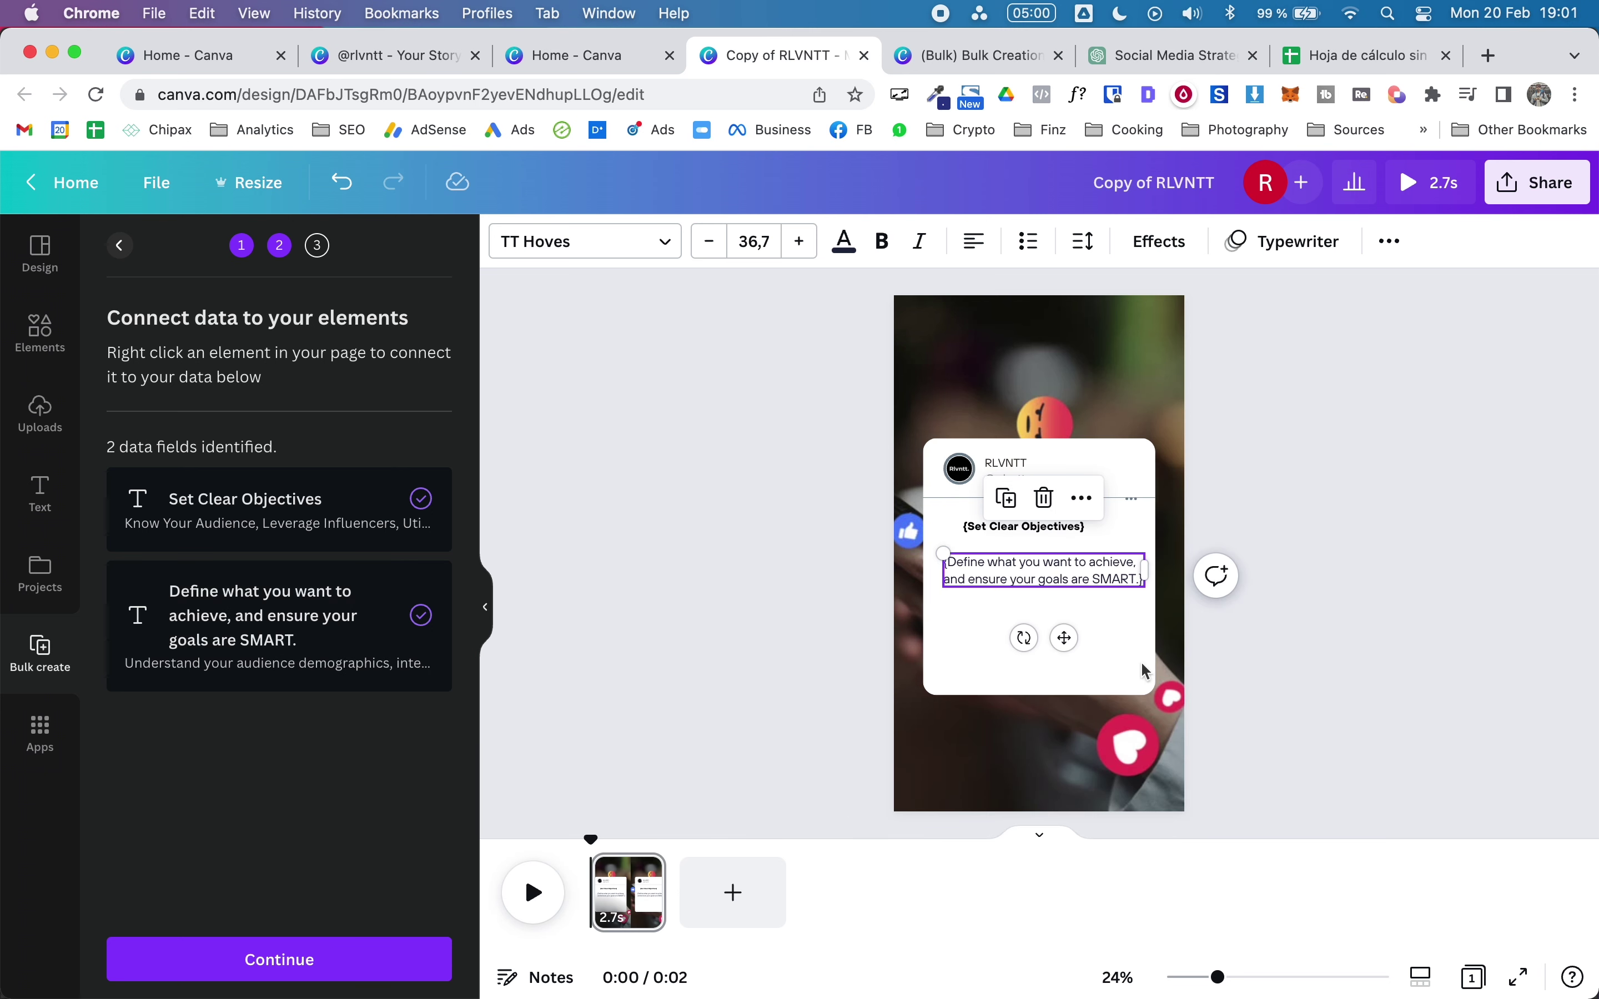
click(1442, 617)
Step: Nudge the heading left to align with the body, then continue to the nine-page apply step
click(1057, 526)
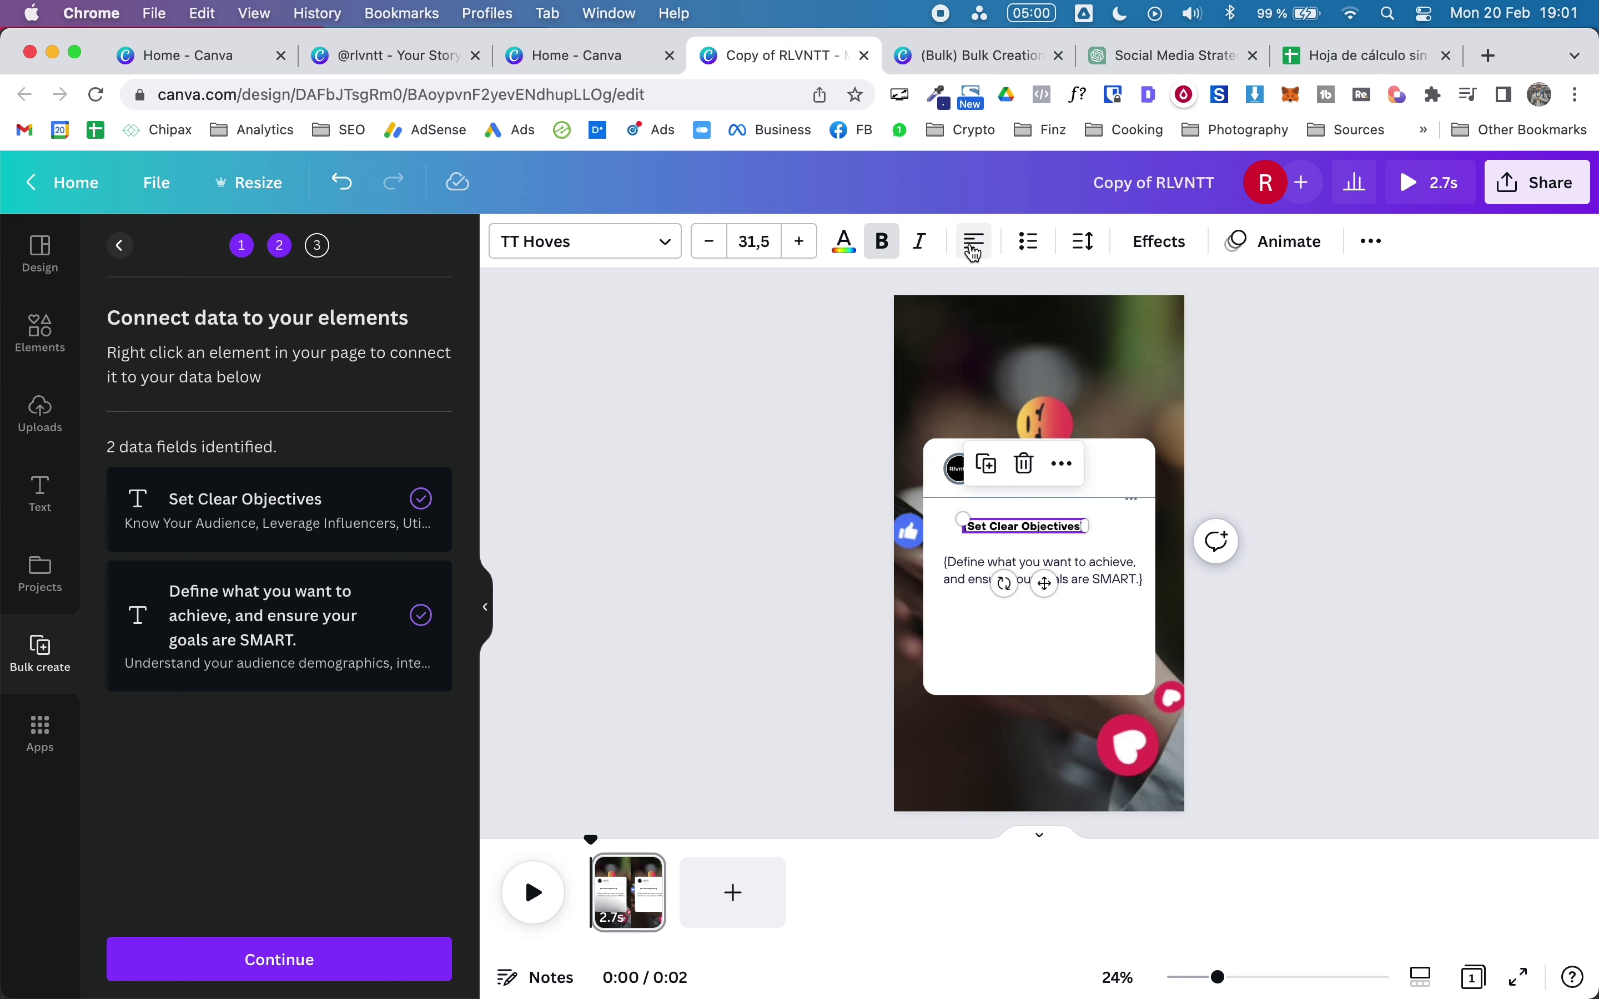
drag(1002, 528, 982, 529)
click(1392, 532)
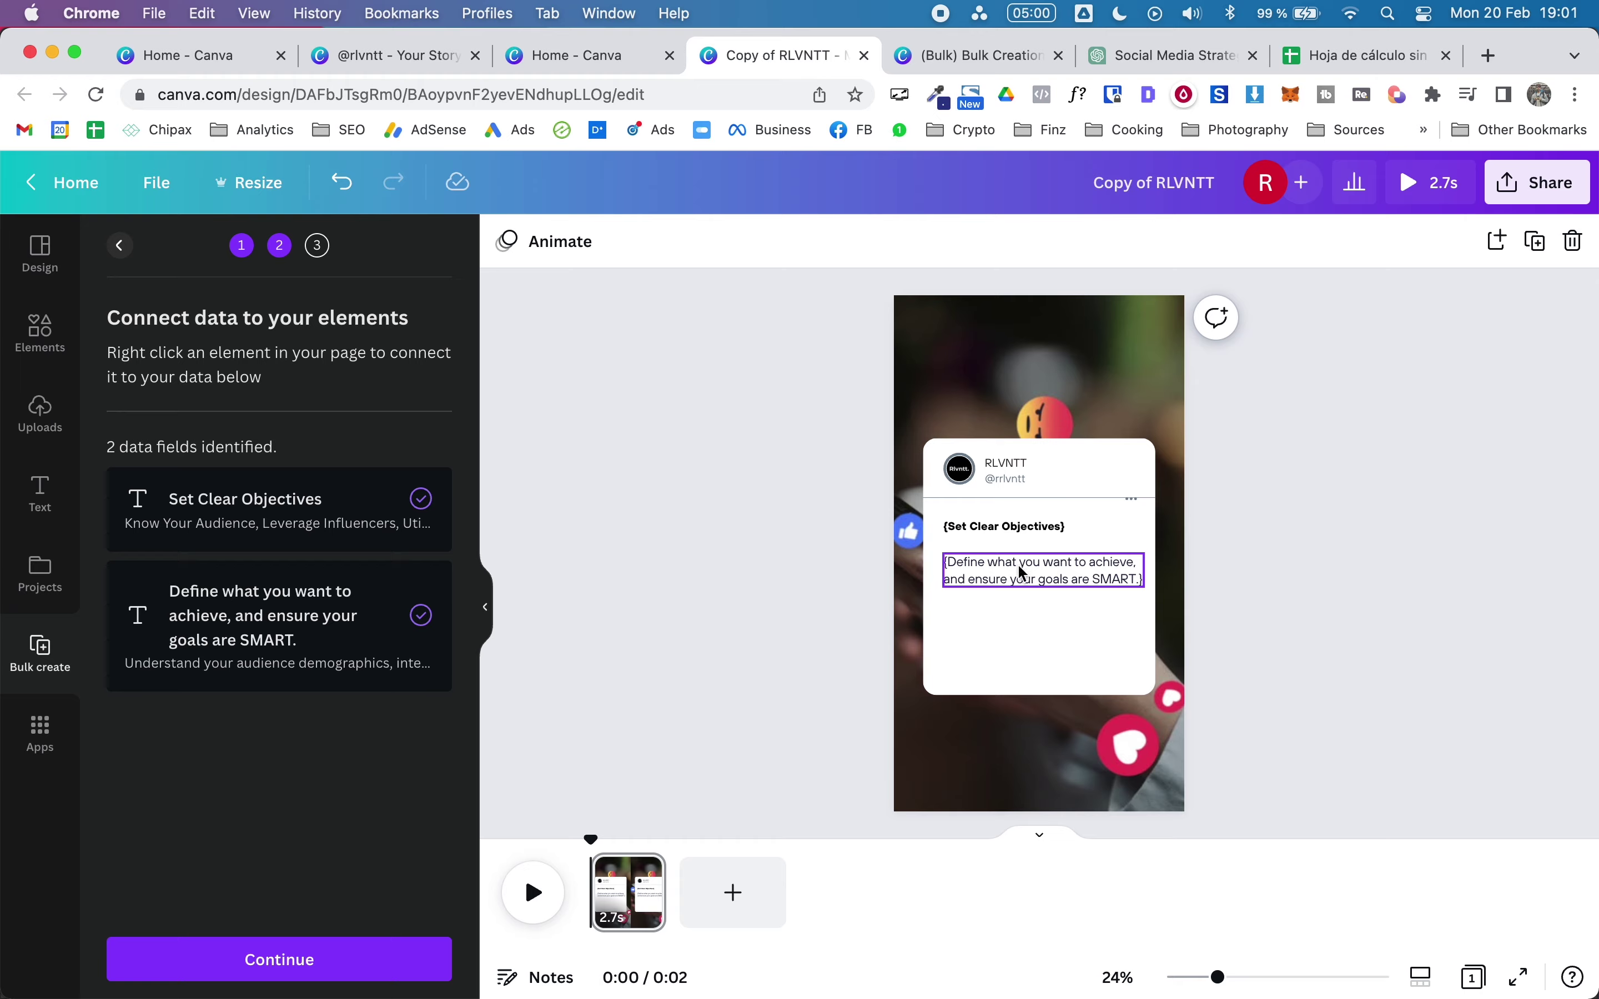
key(F4)
click(102, 869)
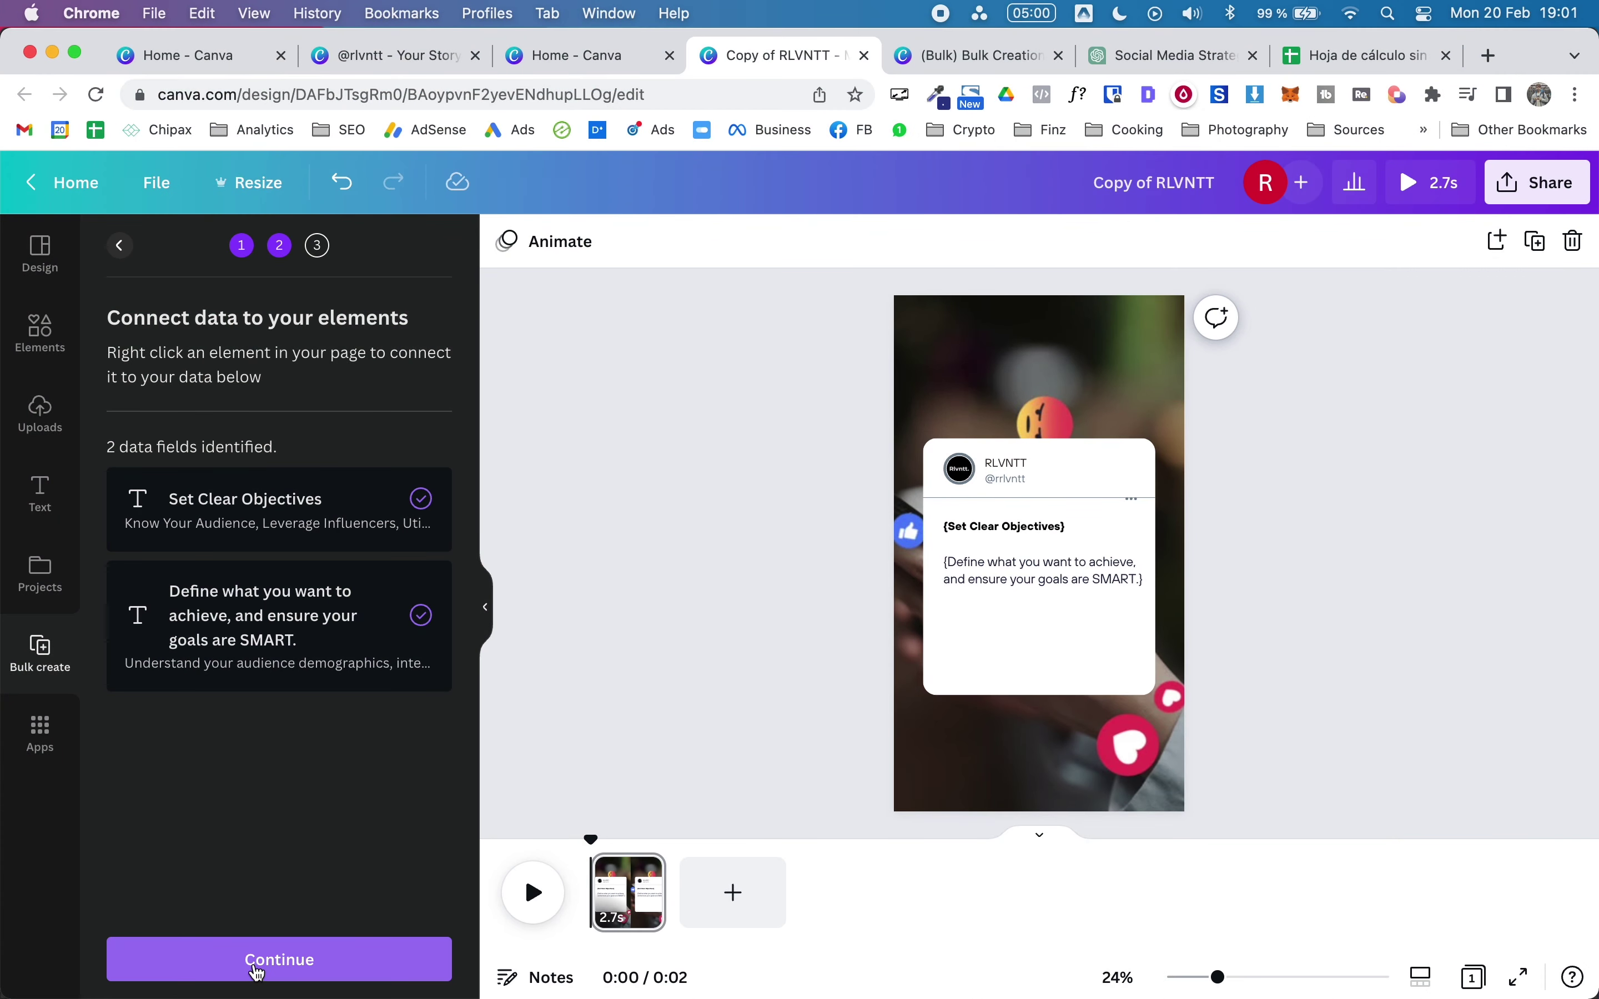
click(257, 969)
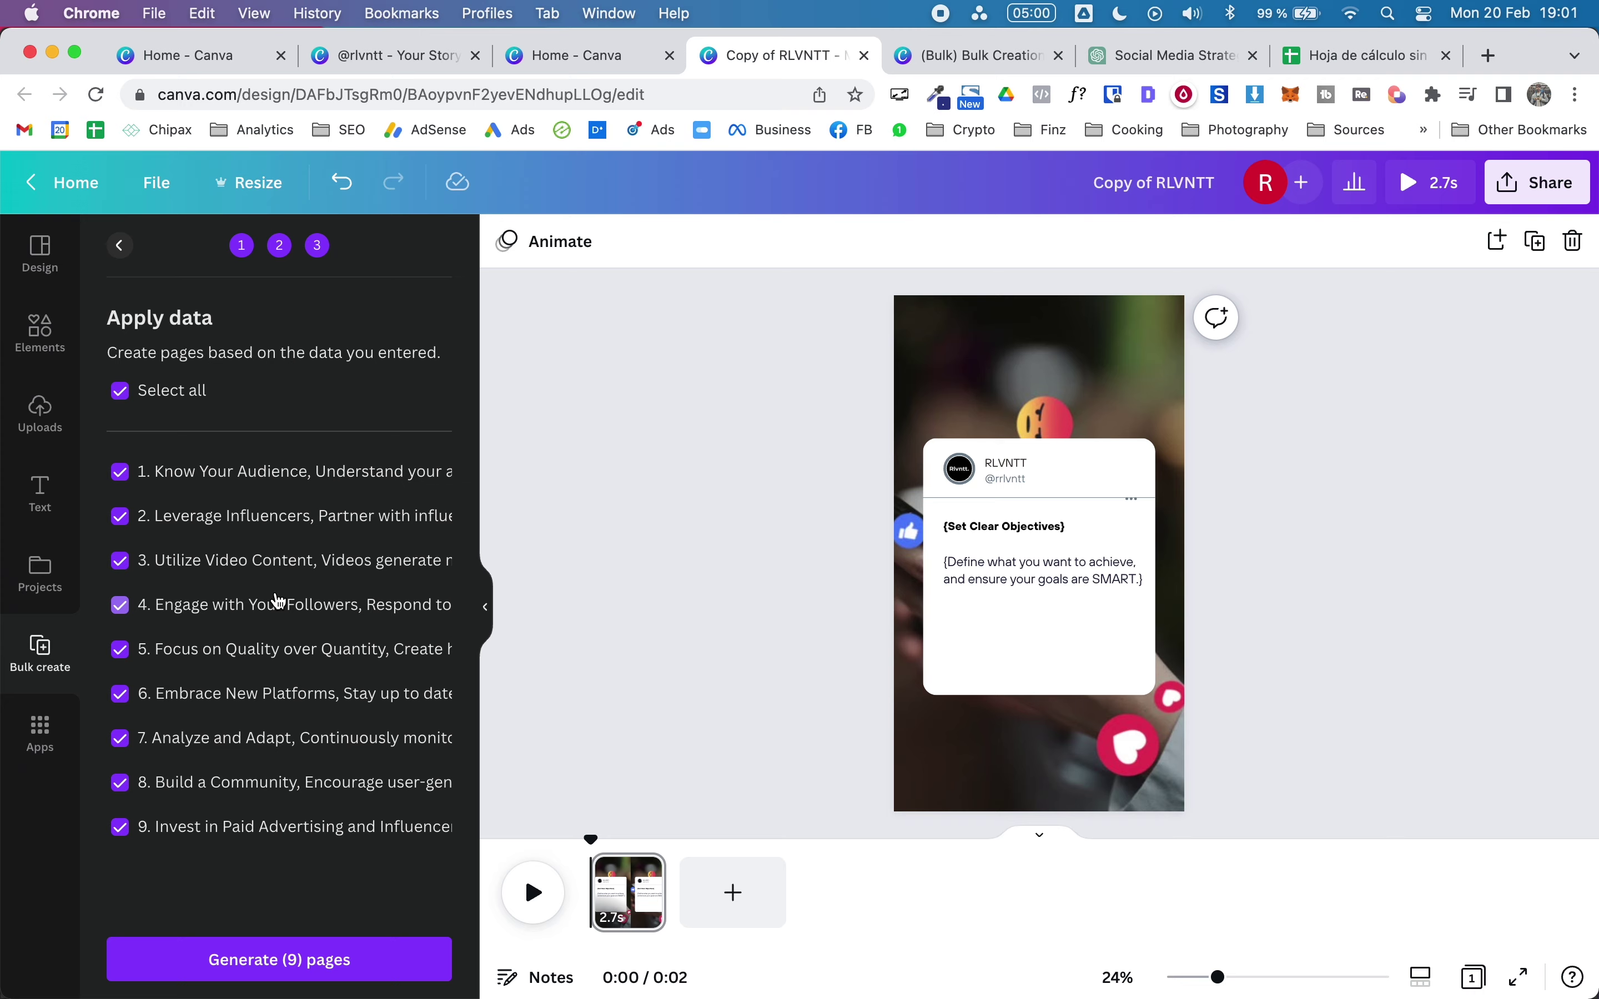
click(1325, 63)
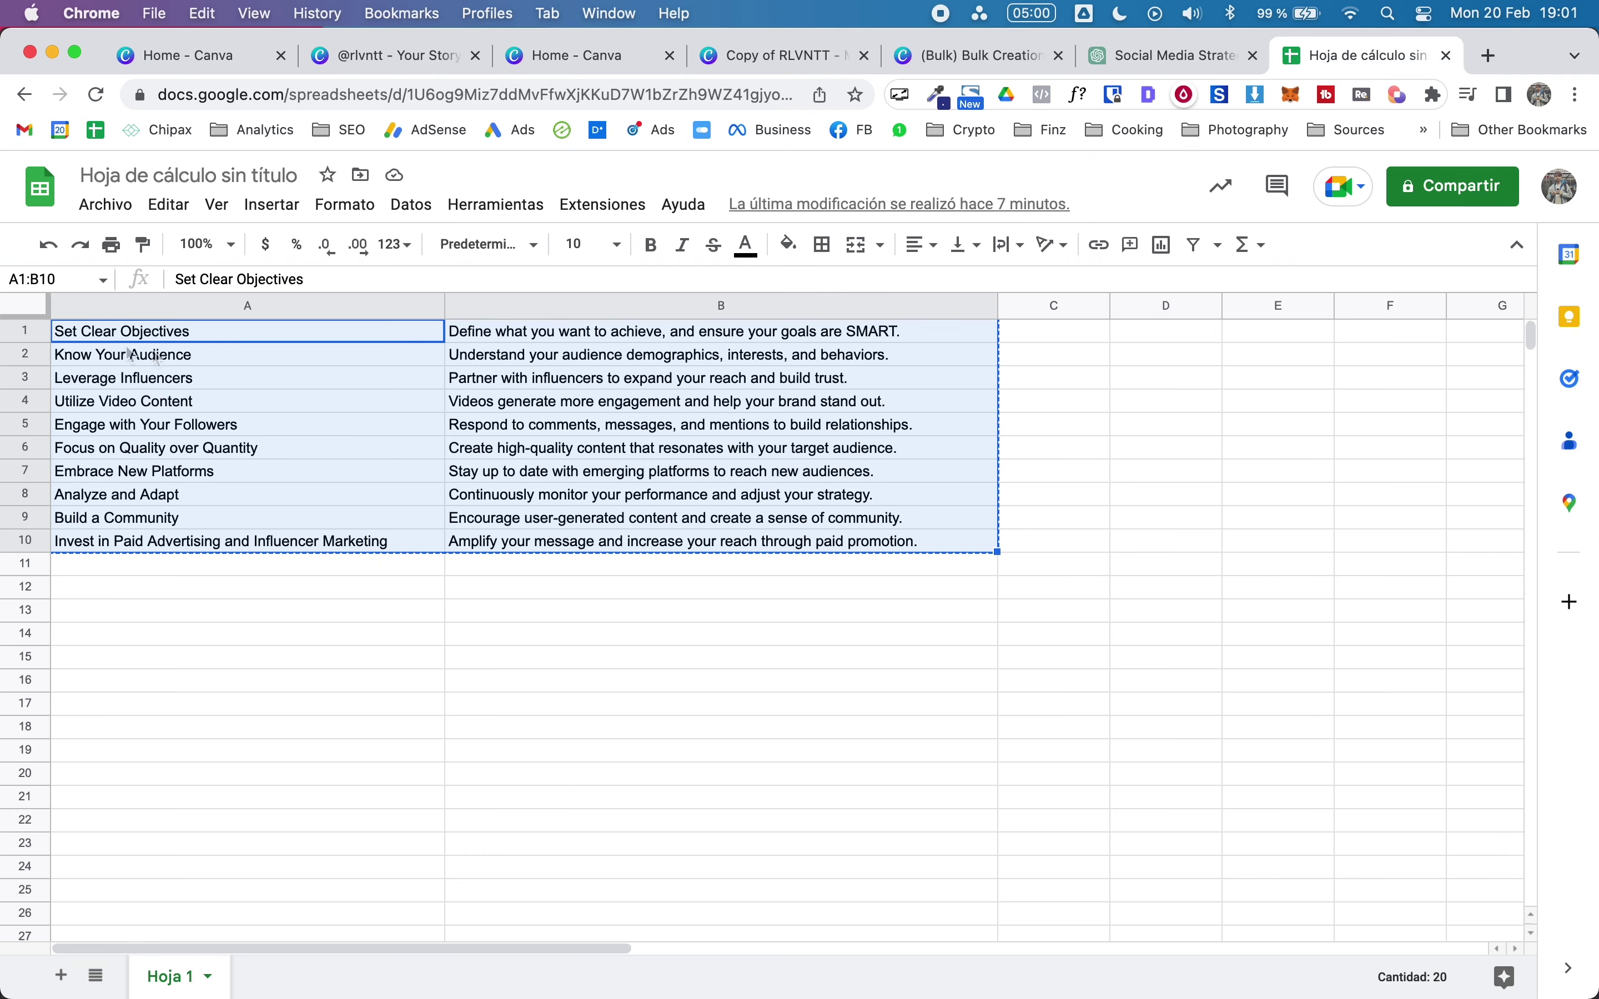
Step: Check the tip rows starting at cell A1, then switch back to the Copy of RLVNTT design
click(93, 339)
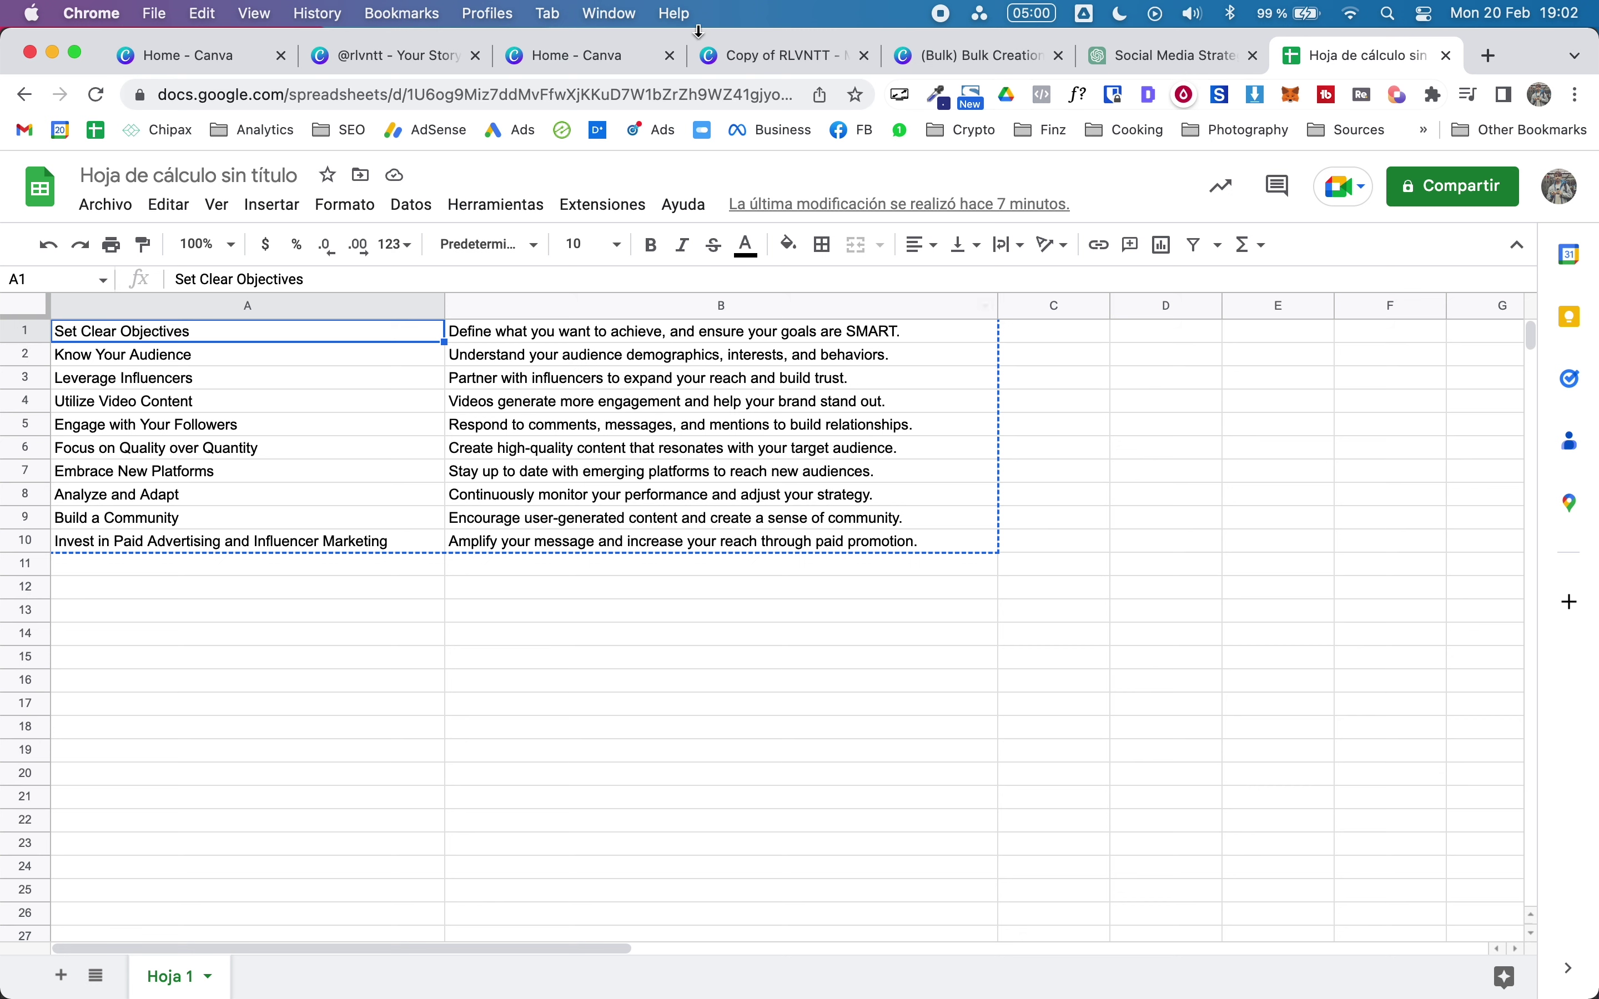
click(737, 58)
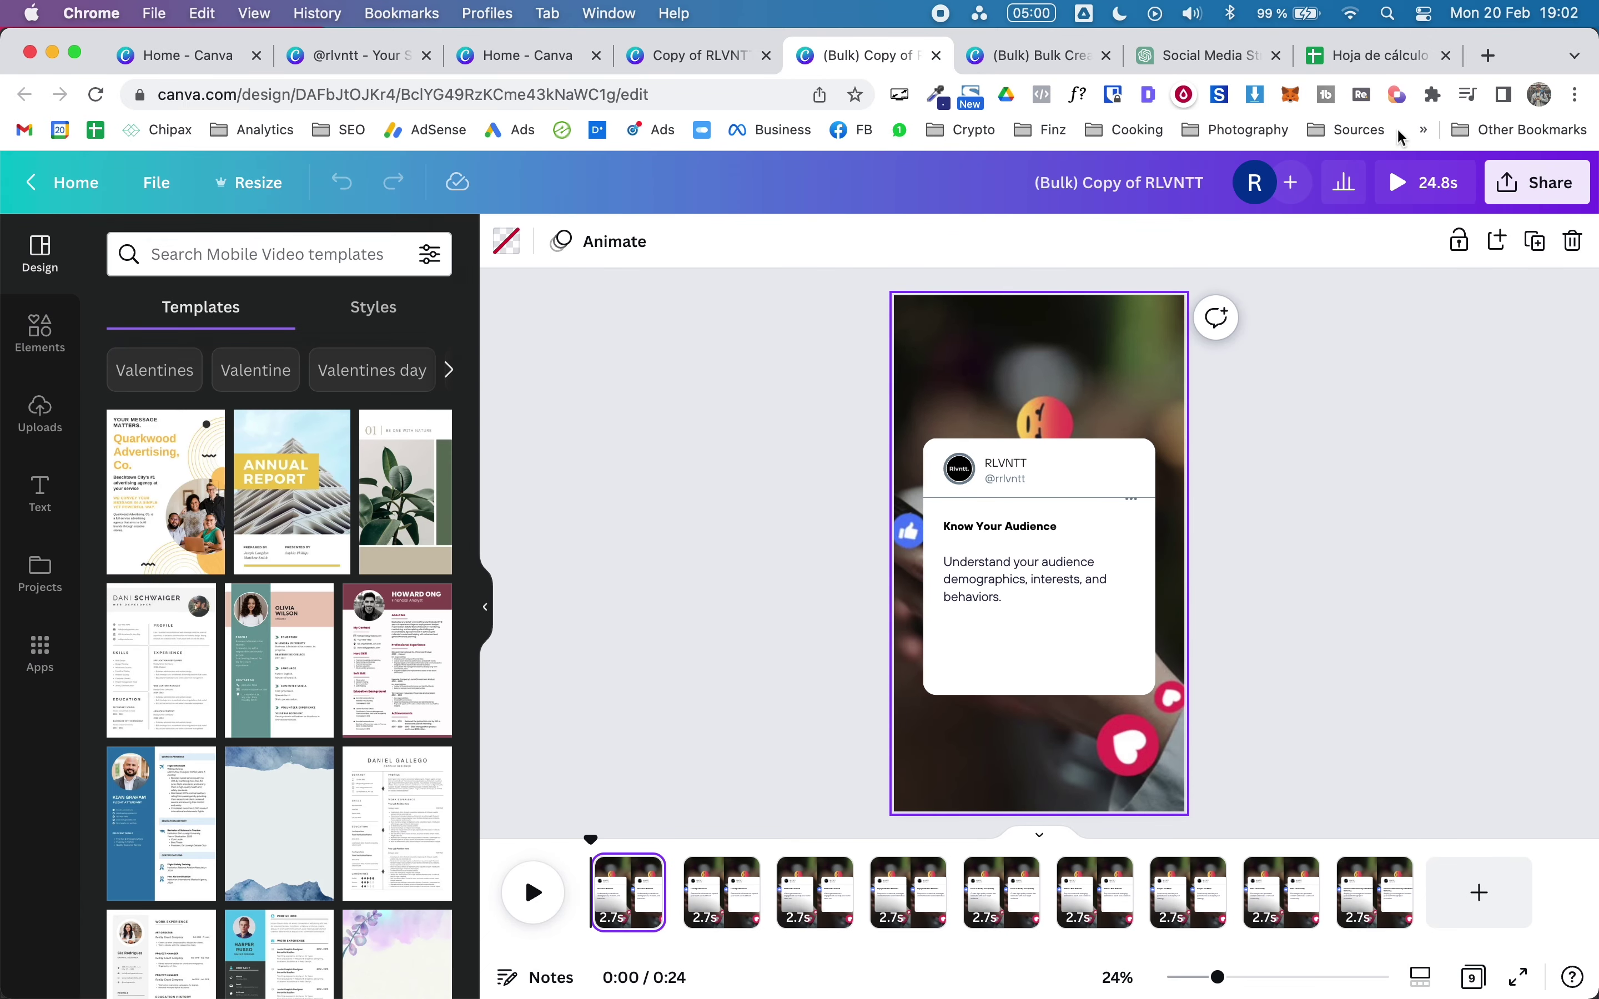
Step: Play a preview of the generated nine-page '(Bulk) Copy of RLVNTT' video
click(1424, 185)
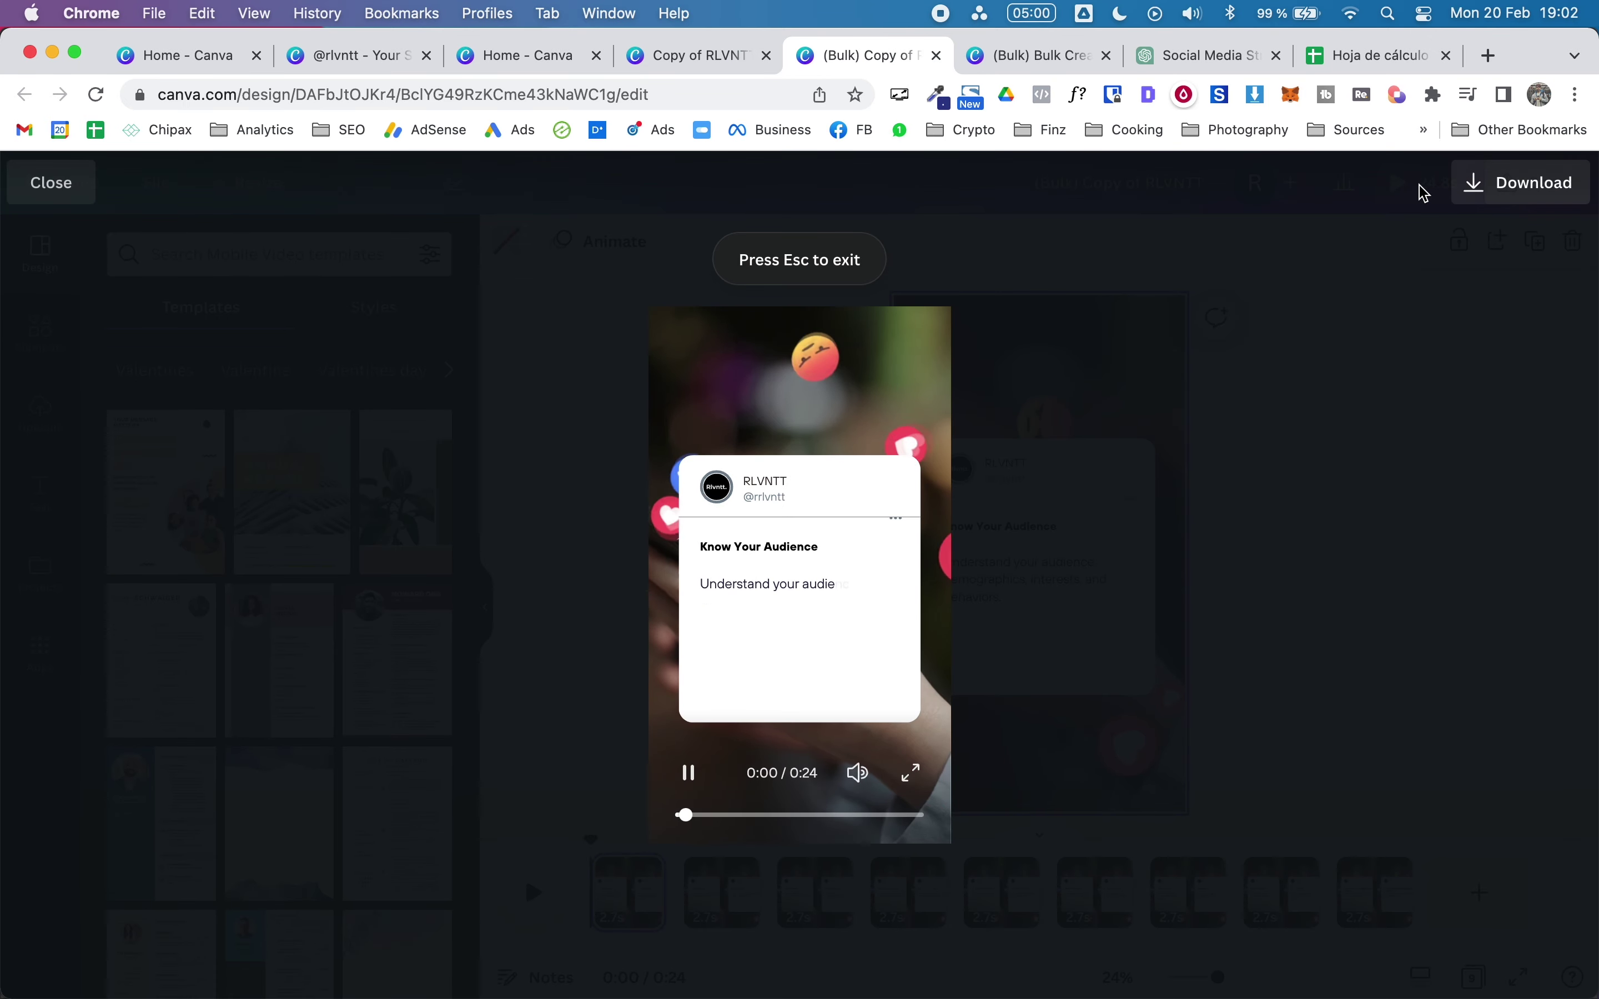